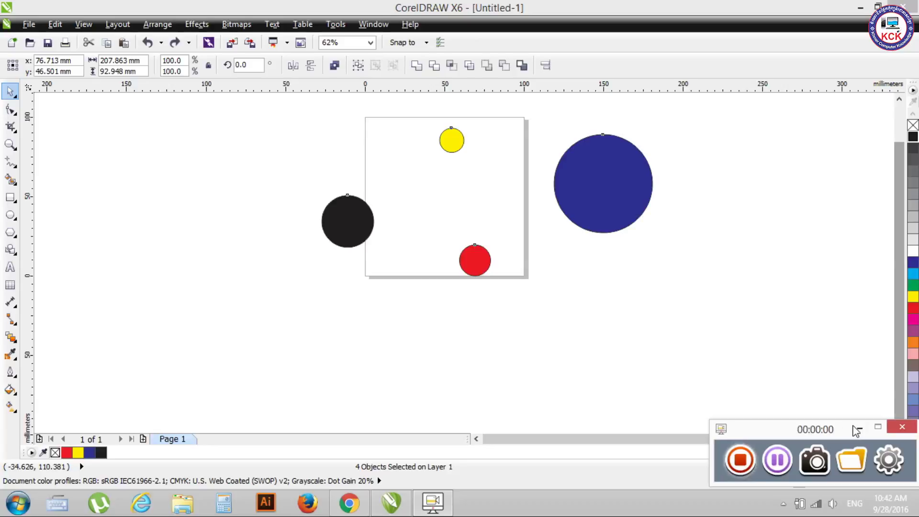
# Practise marquee-selecting all four circles together and deselecting them again
pyautogui.click(858, 427)
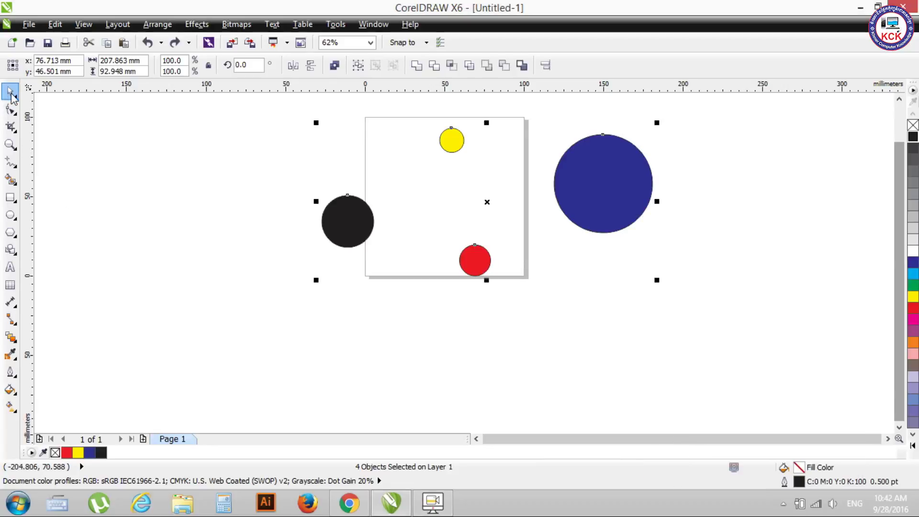
pyautogui.click(10, 92)
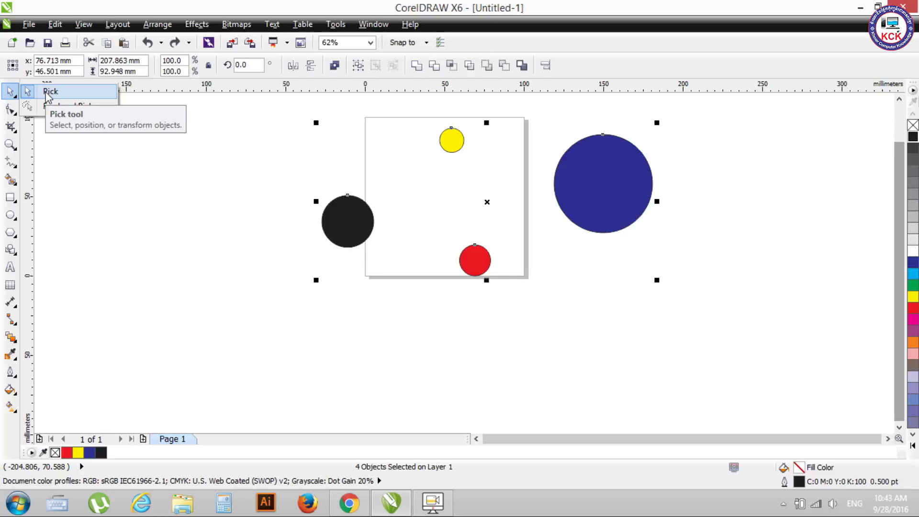
pyautogui.click(48, 93)
pyautogui.click(175, 271)
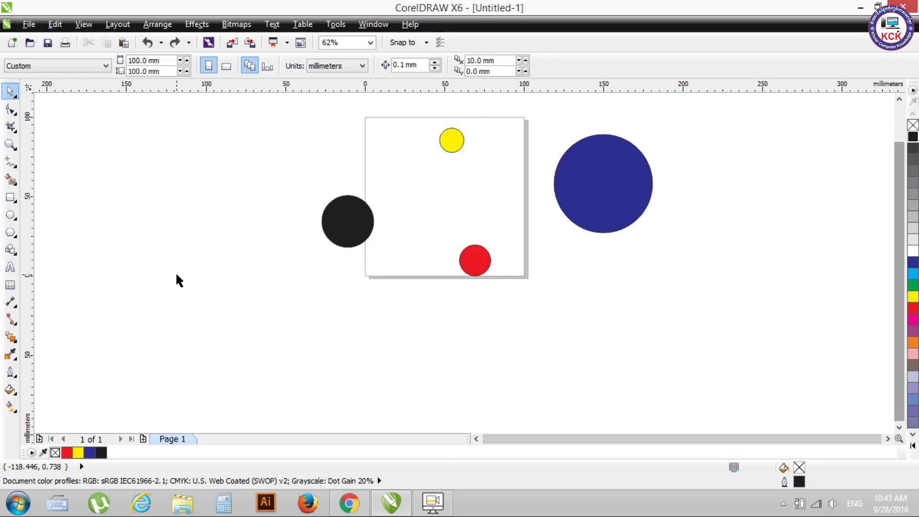
pyautogui.moveTo(276, 118); pyautogui.dragTo(684, 321)
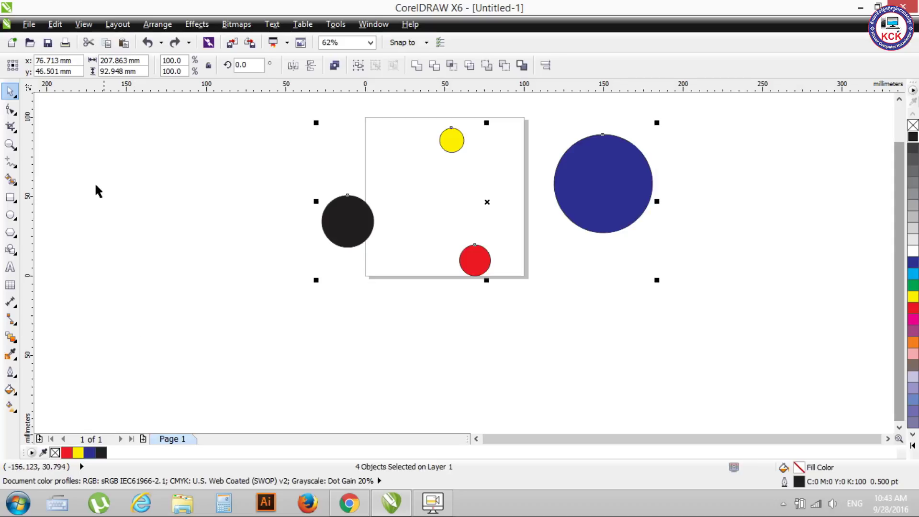
pyautogui.click(253, 153)
pyautogui.moveTo(271, 108); pyautogui.dragTo(661, 332)
pyautogui.click(522, 427)
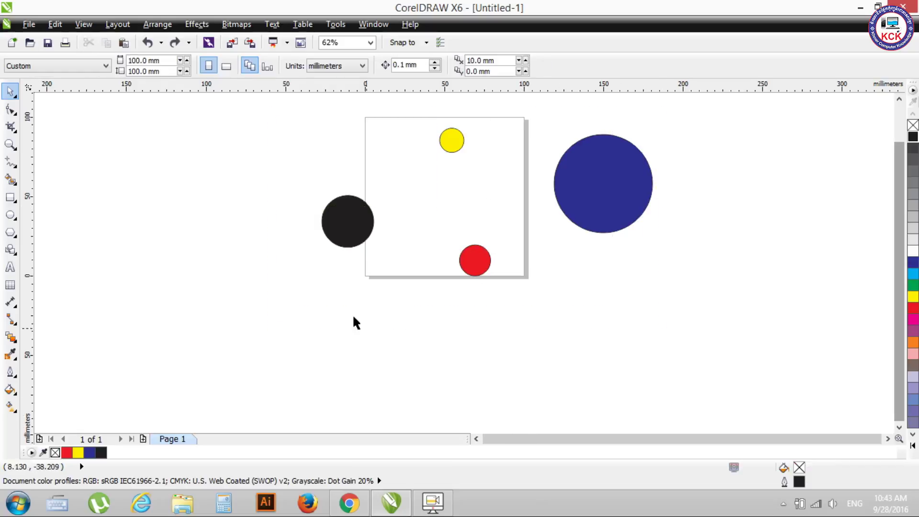
pyautogui.moveTo(281, 140)
pyautogui.mouseDown()
pyautogui.moveTo(437, 210)
pyautogui.moveTo(658, 282)
pyautogui.mouseUp()
pyautogui.click(265, 412)
pyautogui.click(14, 92)
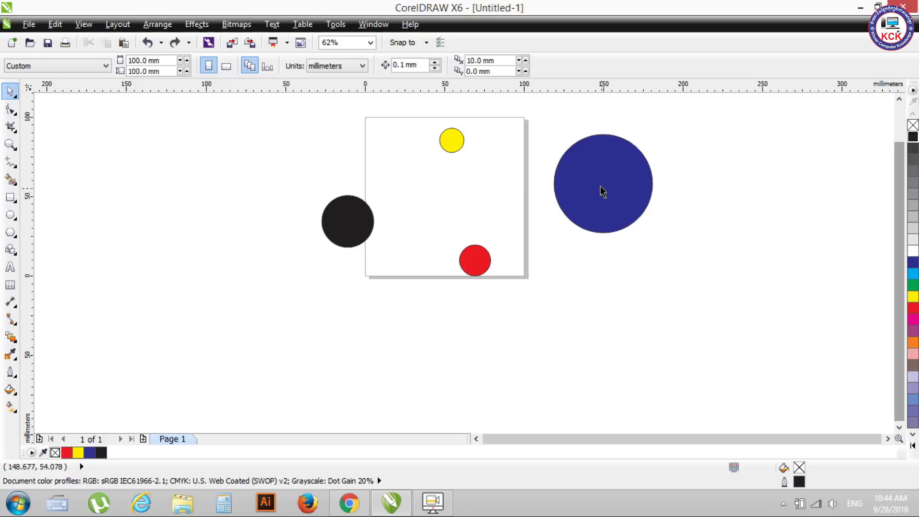
# Move blue to the page's top-left, red and yellow off-page right, and black to the bottom-right
pyautogui.click(619, 169)
pyautogui.moveTo(620, 169); pyautogui.dragTo(337, 139)
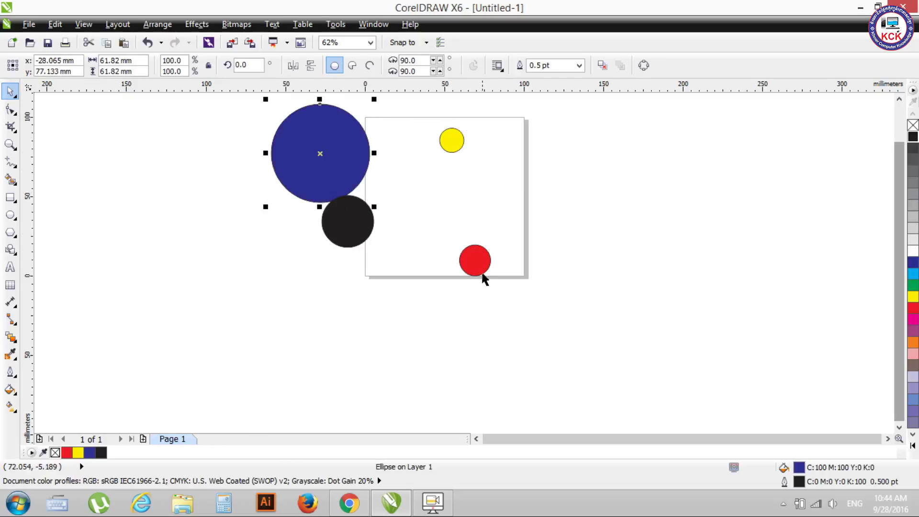
pyautogui.click(475, 257)
pyautogui.moveTo(475, 257); pyautogui.dragTo(696, 156)
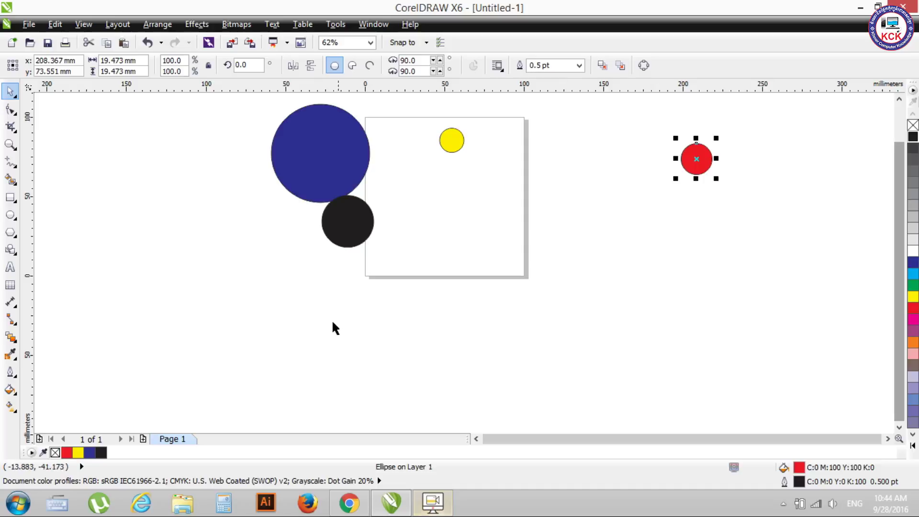
pyautogui.moveTo(364, 221); pyautogui.dragTo(516, 254)
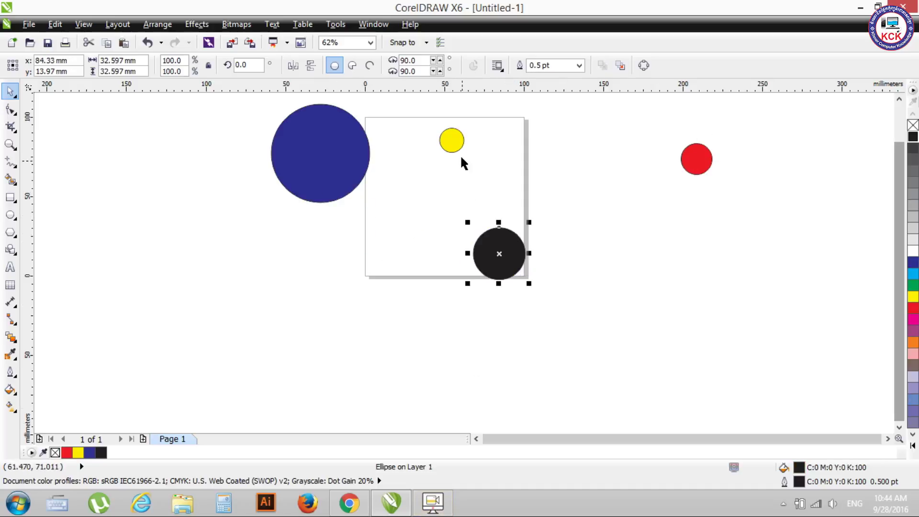
pyautogui.moveTo(453, 142); pyautogui.dragTo(622, 231)
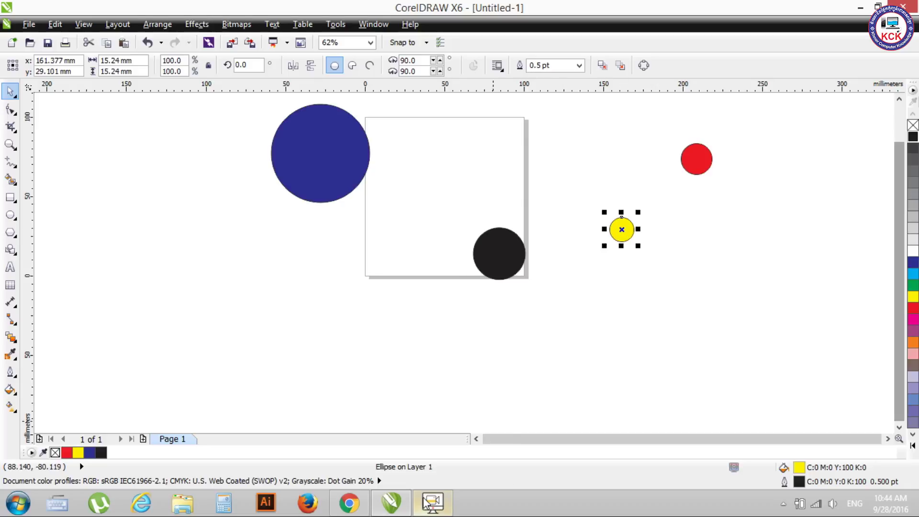
pyautogui.moveTo(391, 502)
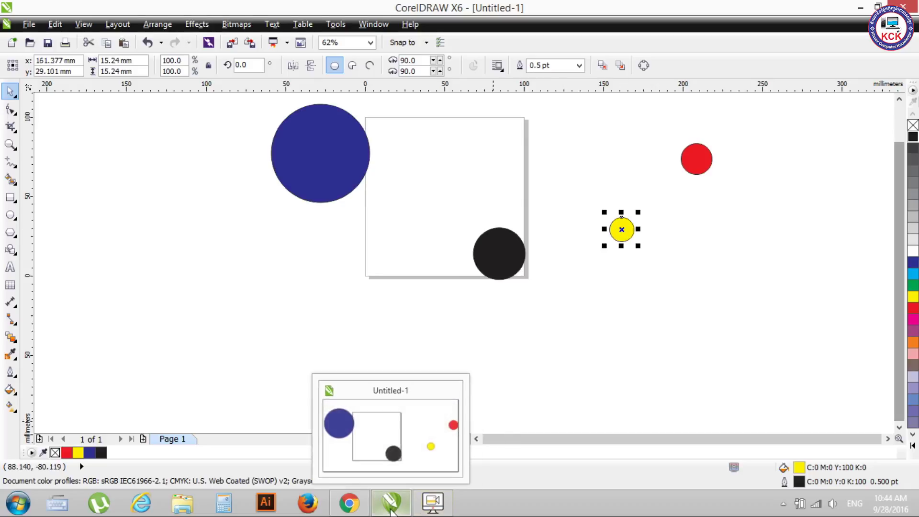
pyautogui.click(351, 151)
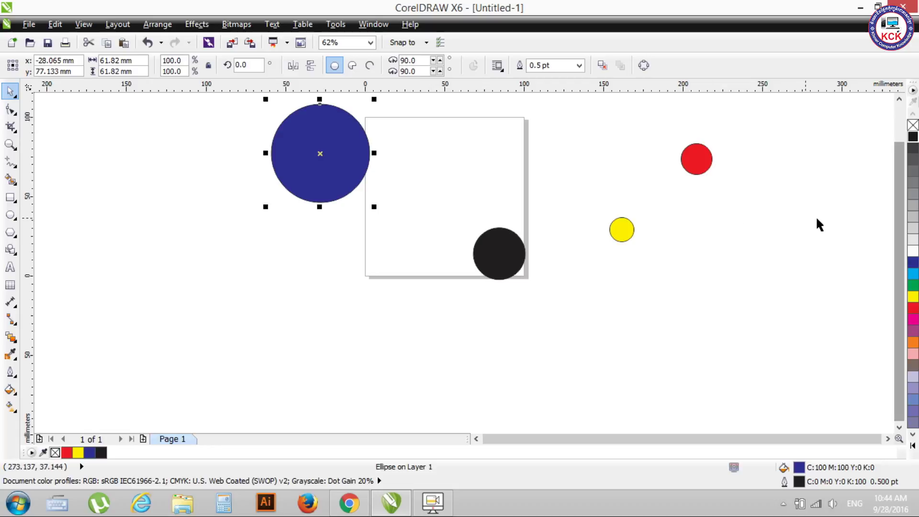
pyautogui.scroll(1, 886, 249)
# Select the blue circle and enlarge it from a corner to about 145%
pyautogui.scroll(1, 861, 240)
pyautogui.click(431, 152)
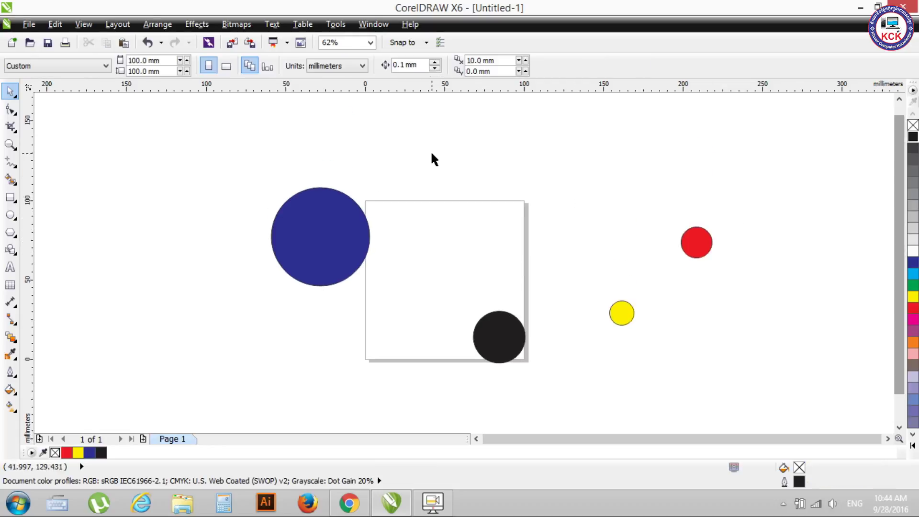
pyautogui.click(342, 239)
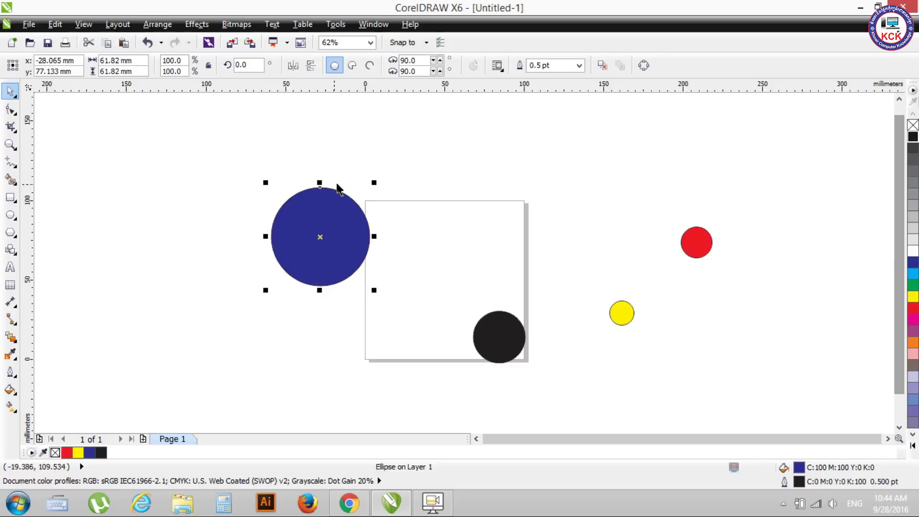
pyautogui.click(341, 225)
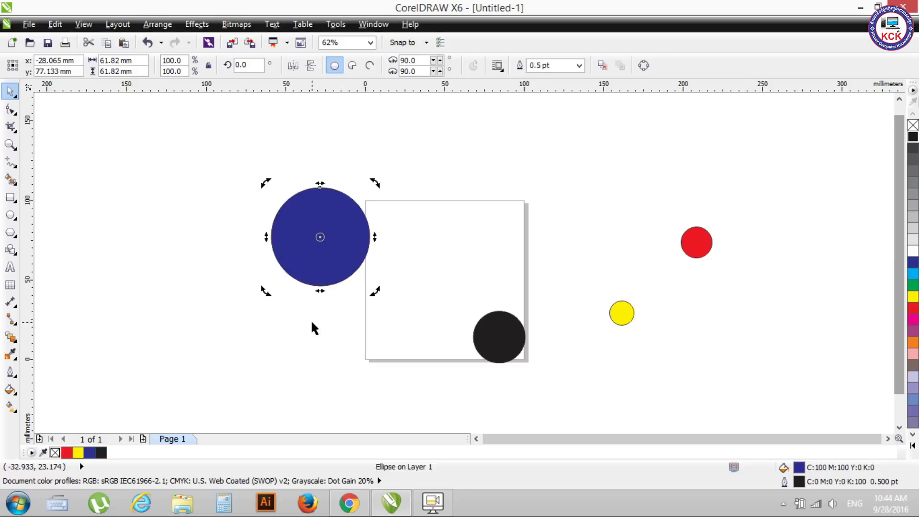
pyautogui.click(408, 149)
pyautogui.click(336, 212)
pyautogui.moveTo(374, 185); pyautogui.dragTo(414, 235)
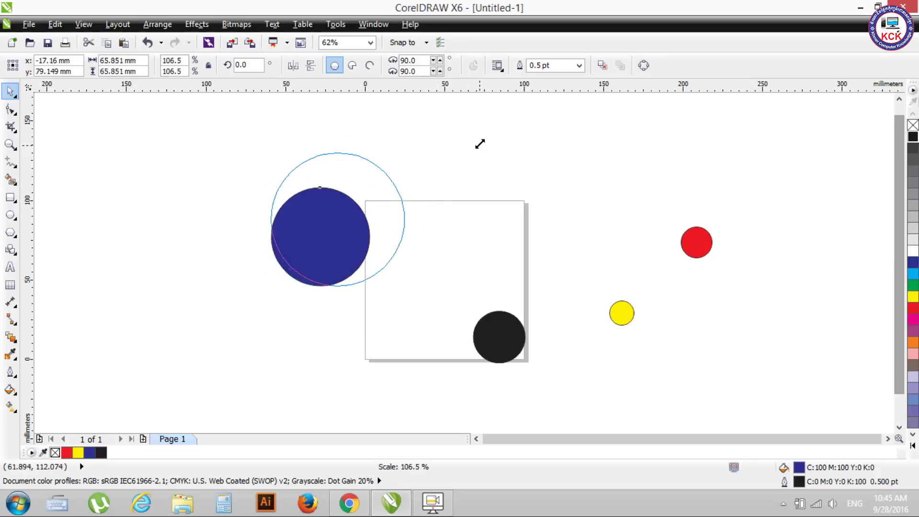
pyautogui.moveTo(414, 234); pyautogui.dragTo(433, 209)
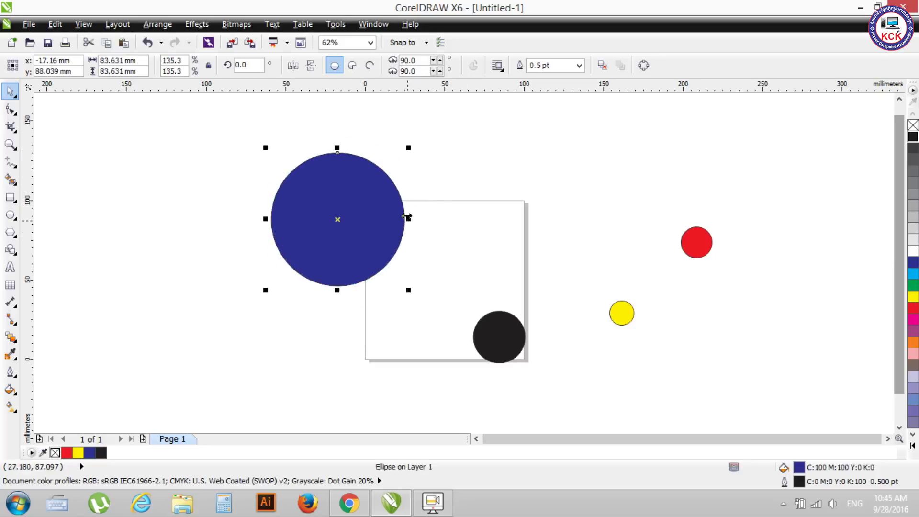
pyautogui.moveTo(409, 147); pyautogui.dragTo(378, 174)
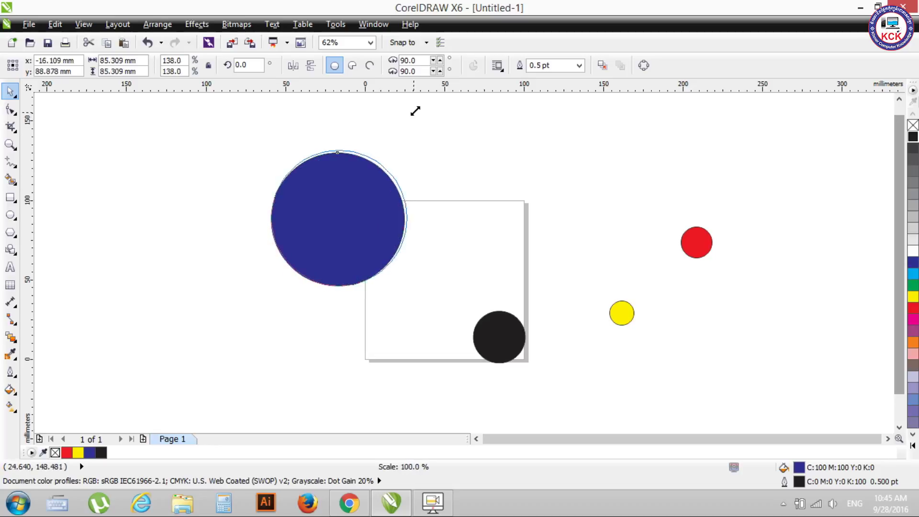
pyautogui.moveTo(379, 175)
pyautogui.mouseDown()
pyautogui.moveTo(414, 138)
pyautogui.moveTo(430, 253)
pyautogui.mouseUp()
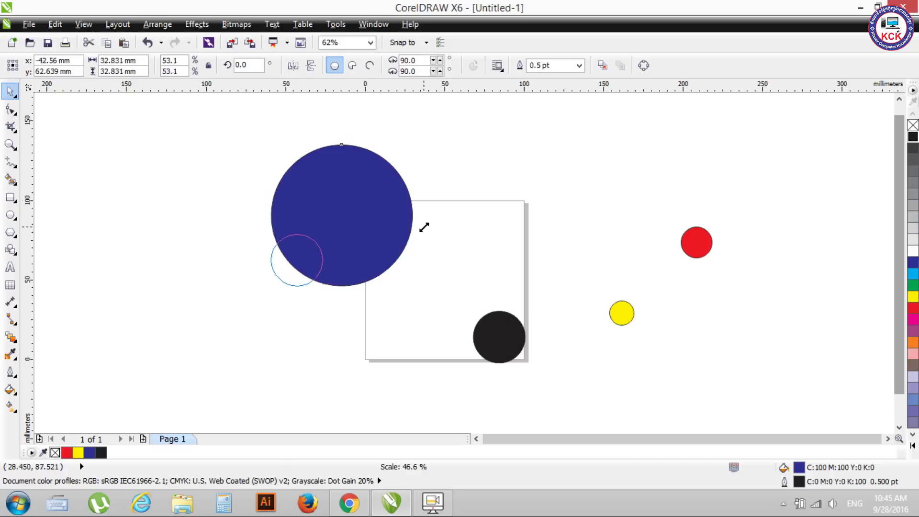
pyautogui.moveTo(431, 252); pyautogui.dragTo(453, 135)
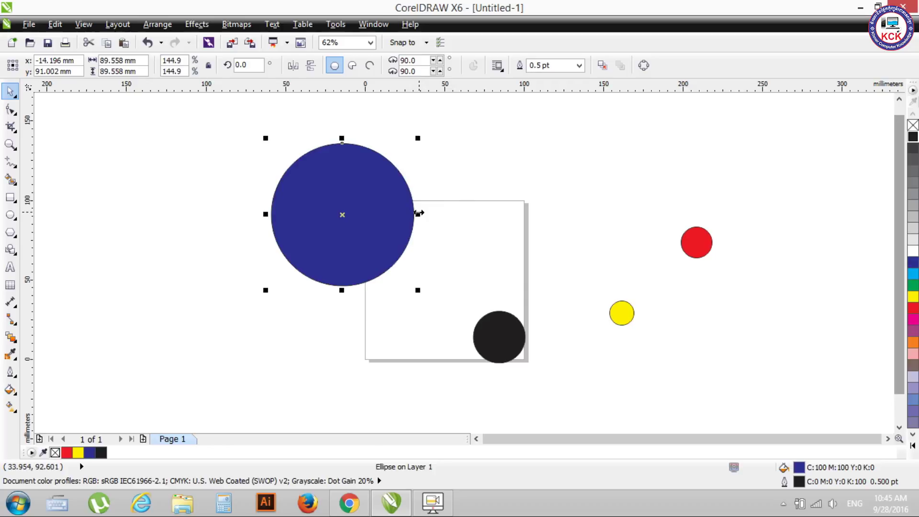
# Undo a trial wide stretch, then scale the blue circle up to about 178%
pyautogui.moveTo(418, 214); pyautogui.dragTo(393, 256)
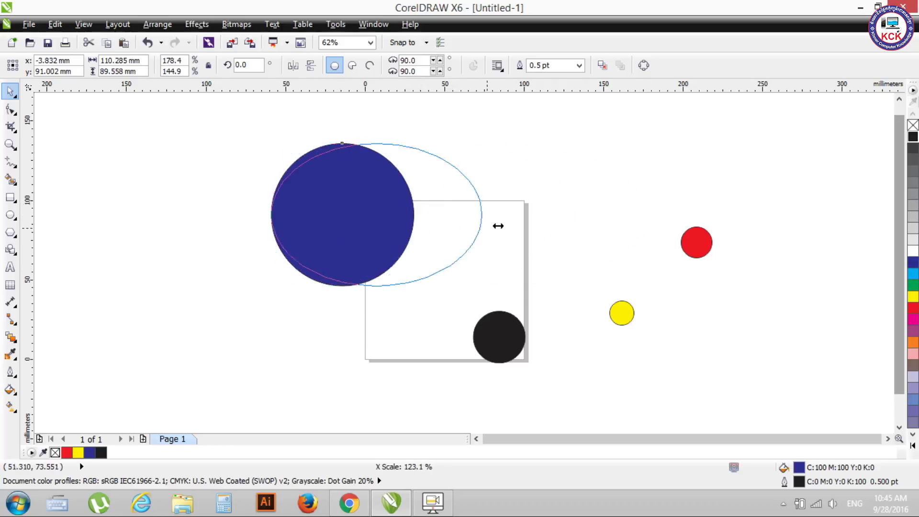
pyautogui.moveTo(393, 257); pyautogui.dragTo(441, 222)
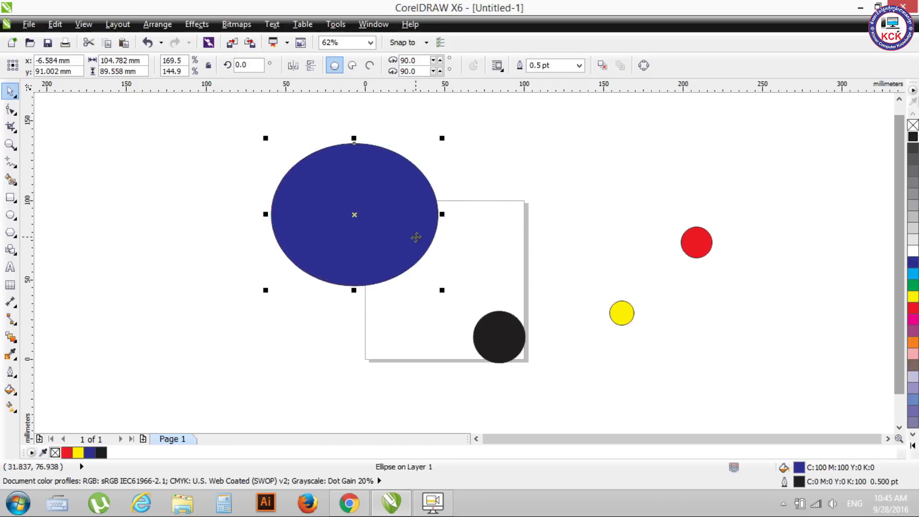
pyautogui.hotkey('ctrl', 'z')
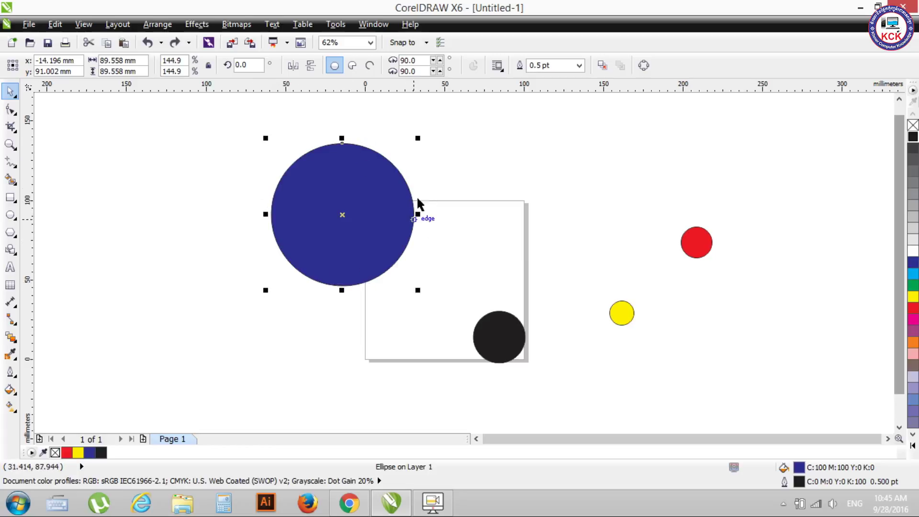
pyautogui.moveTo(417, 138); pyautogui.dragTo(407, 149)
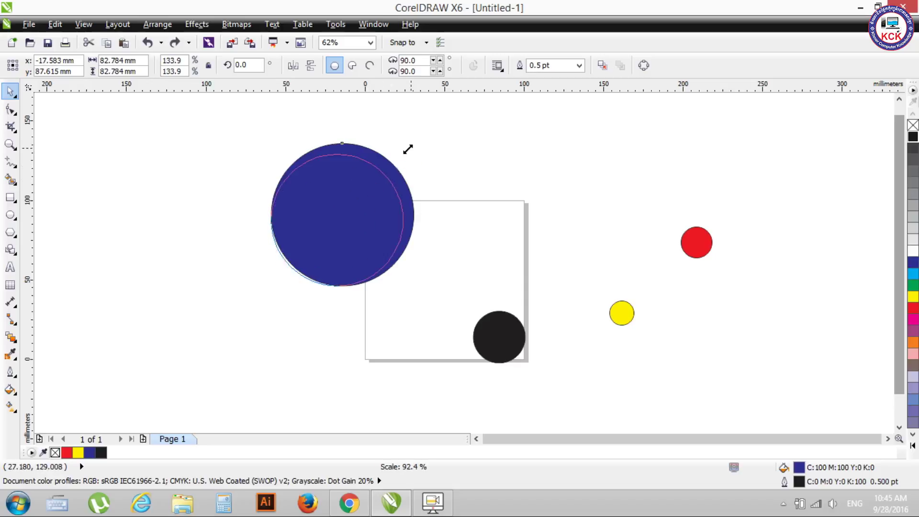
pyautogui.moveTo(266, 147); pyautogui.dragTo(236, 139)
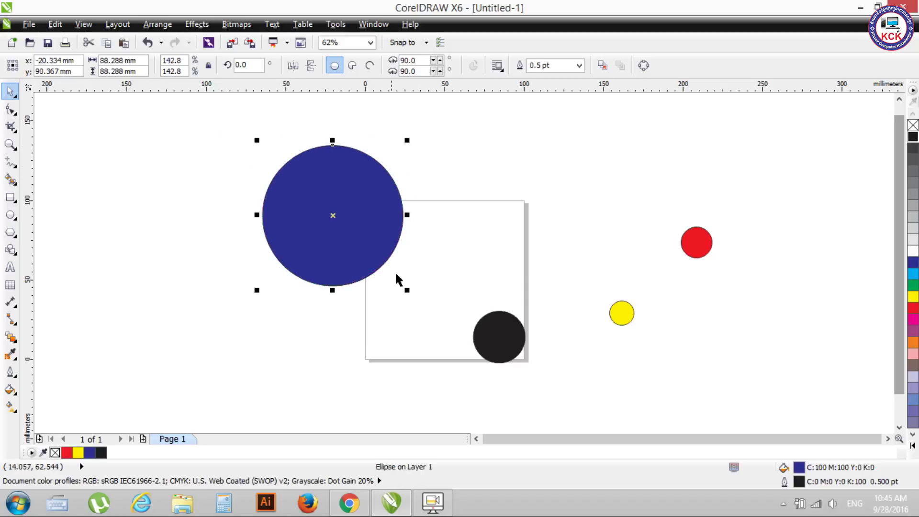
pyautogui.moveTo(406, 288); pyautogui.dragTo(417, 300)
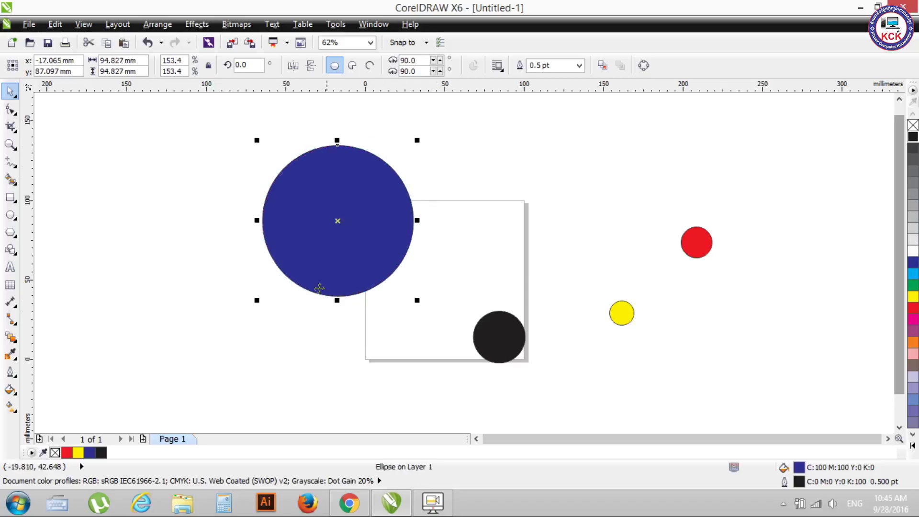
pyautogui.moveTo(262, 292); pyautogui.dragTo(237, 317)
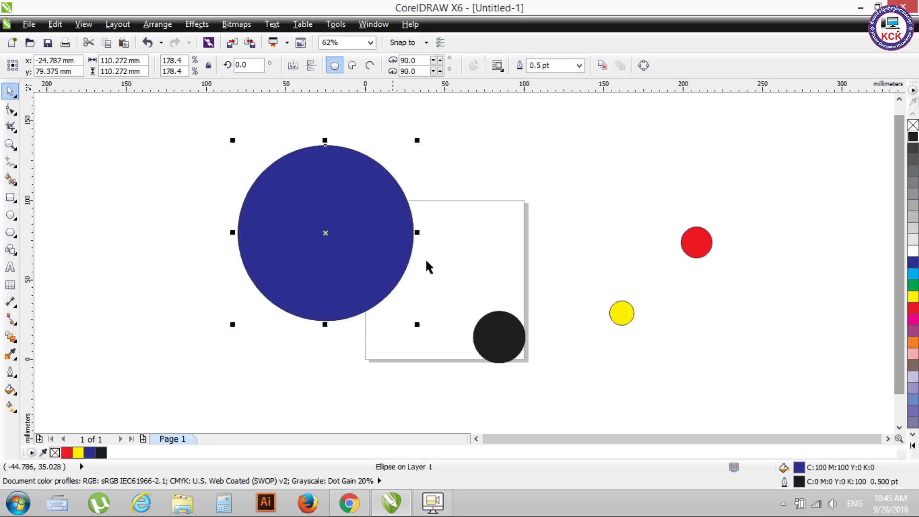
# Test sideways and vertical stretches, undoing each to keep the circle round, then deselect it
pyautogui.moveTo(417, 233); pyautogui.dragTo(458, 233)
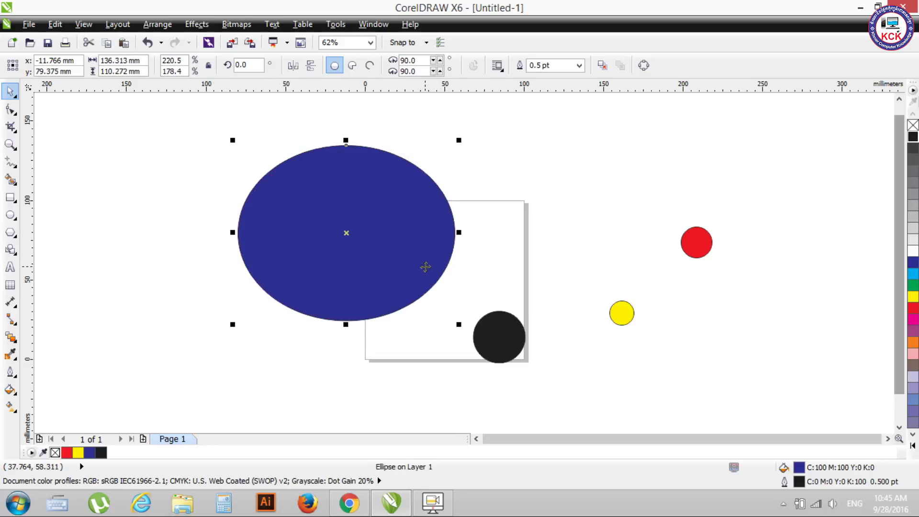
pyautogui.hotkey('ctrl', 'z')
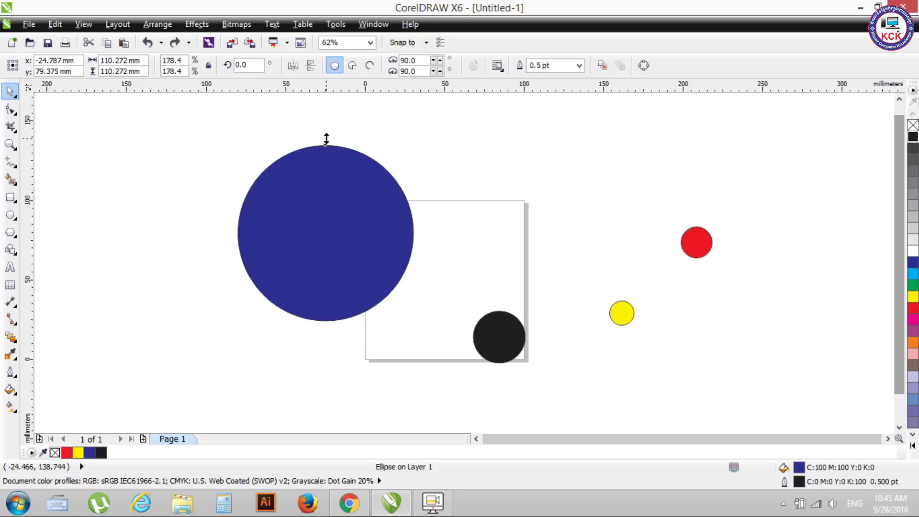
pyautogui.moveTo(325, 140); pyautogui.dragTo(328, 119)
pyautogui.hotkey('ctrl', 'z')
pyautogui.moveTo(233, 233); pyautogui.dragTo(189, 234)
pyautogui.hotkey('ctrl', 'z')
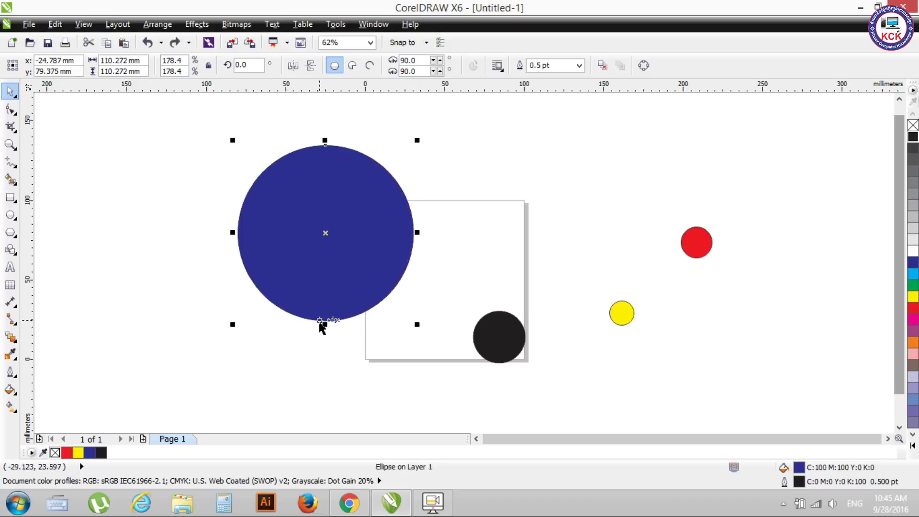
pyautogui.moveTo(325, 325); pyautogui.dragTo(293, 421)
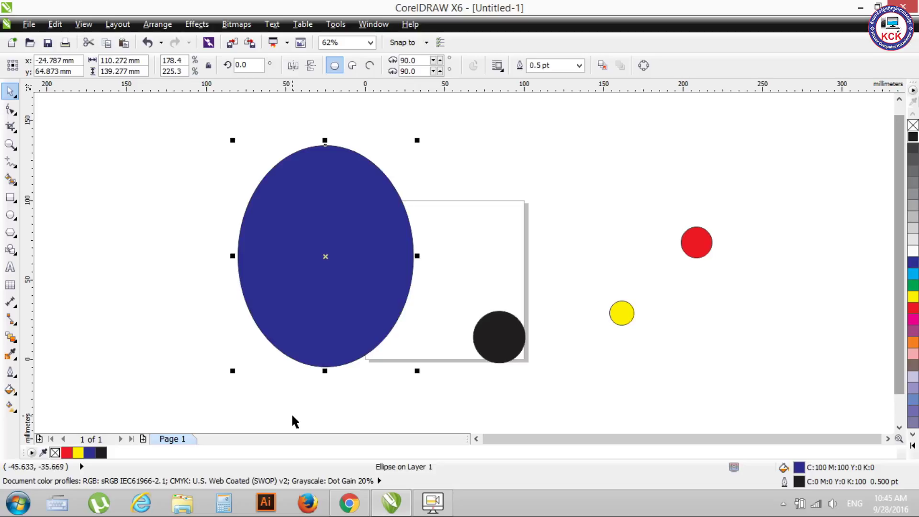
pyautogui.hotkey('ctrl', 'z')
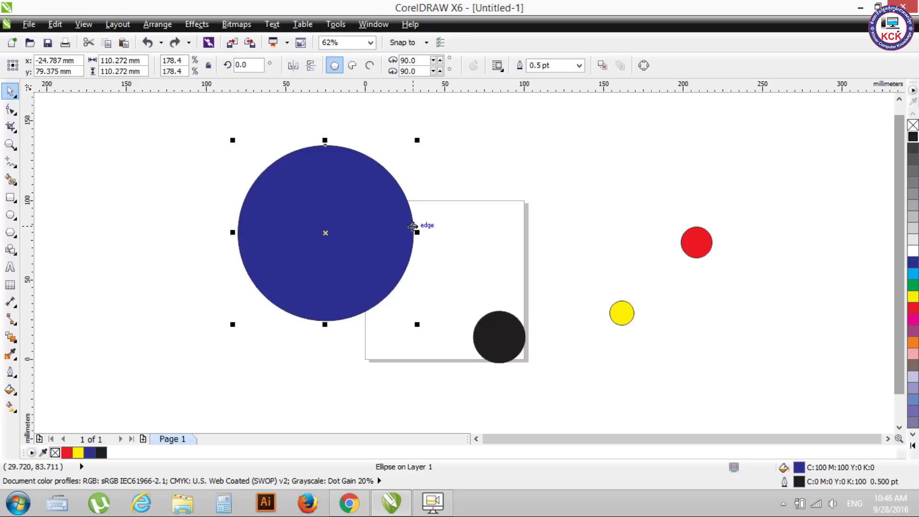
pyautogui.click(429, 217)
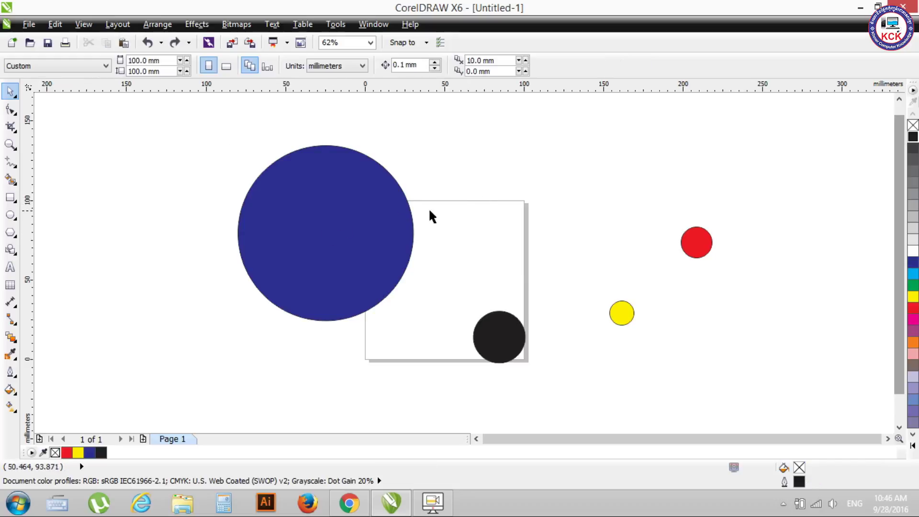
# Rotate the blue circle about 18° and squeeze it into a narrow ellipse
pyautogui.click(344, 199)
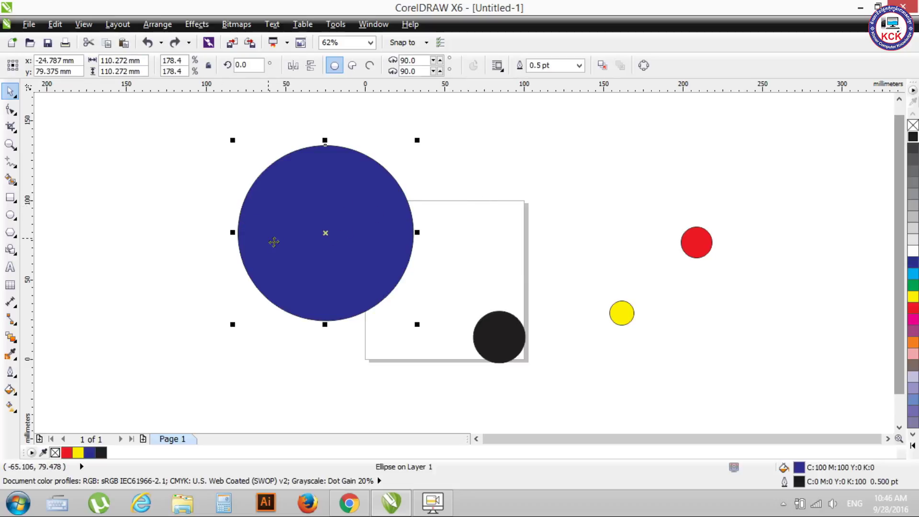
pyautogui.click(270, 220)
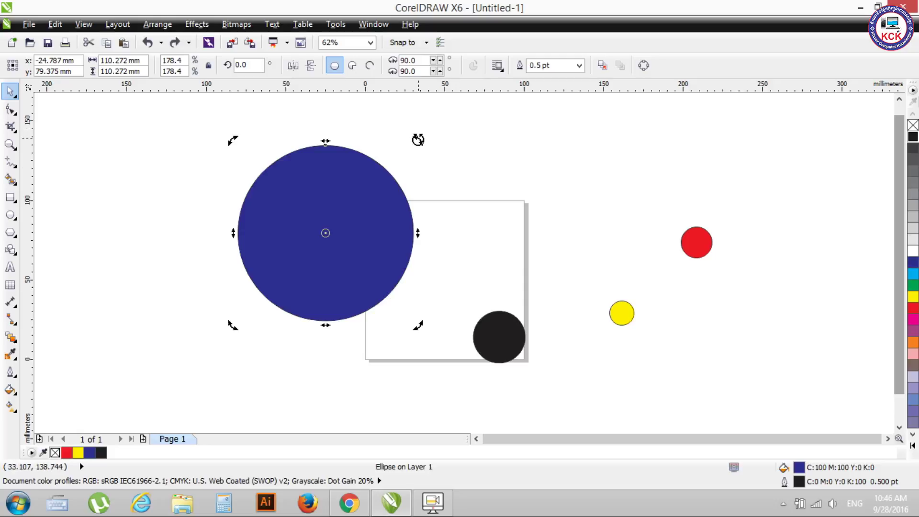
pyautogui.moveTo(418, 139); pyautogui.dragTo(375, 137)
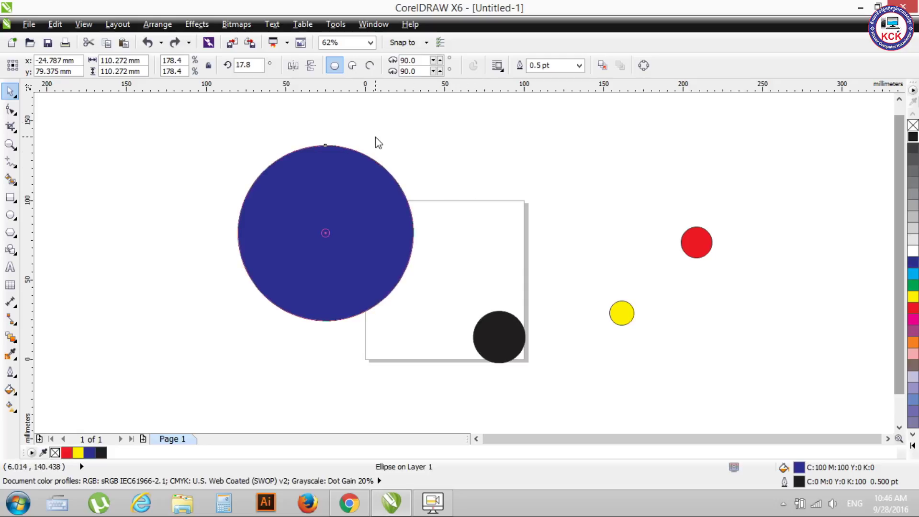
pyautogui.click(390, 210)
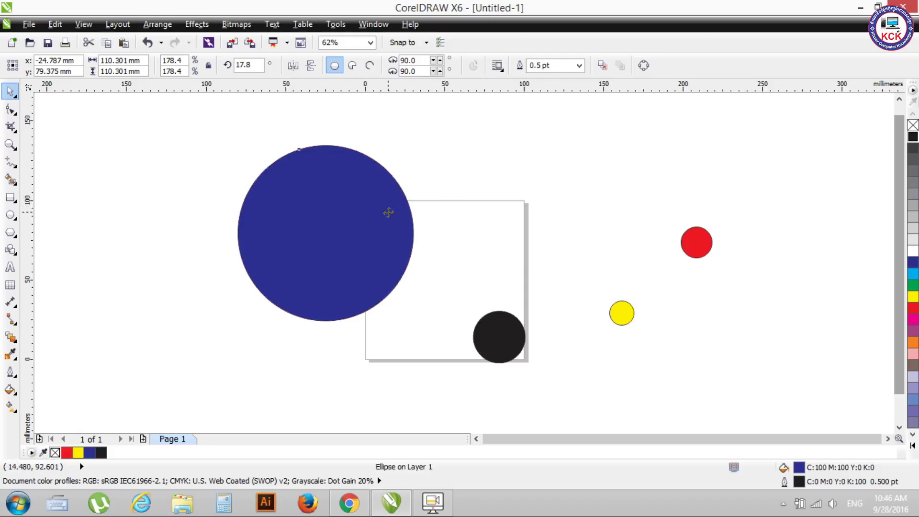
pyautogui.moveTo(412, 235); pyautogui.dragTo(410, 234)
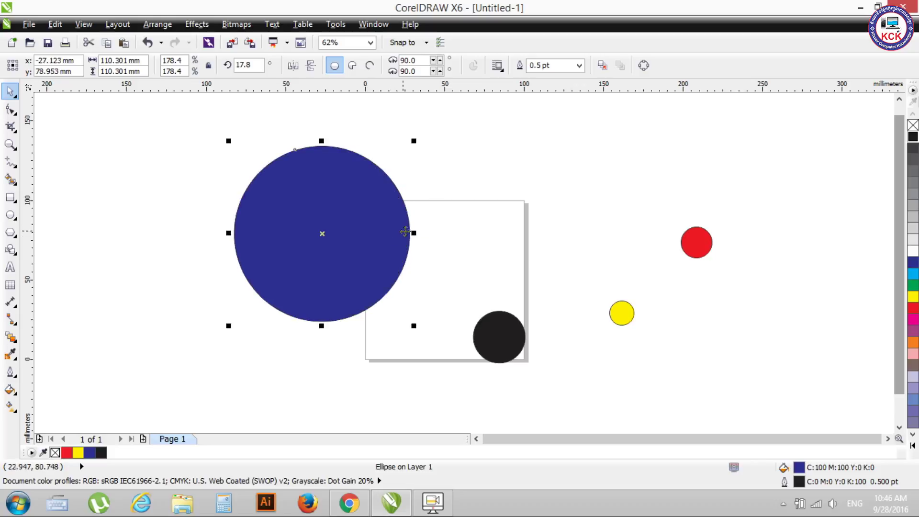
pyautogui.moveTo(413, 232); pyautogui.dragTo(334, 232)
pyautogui.moveTo(322, 200); pyautogui.dragTo(405, 200)
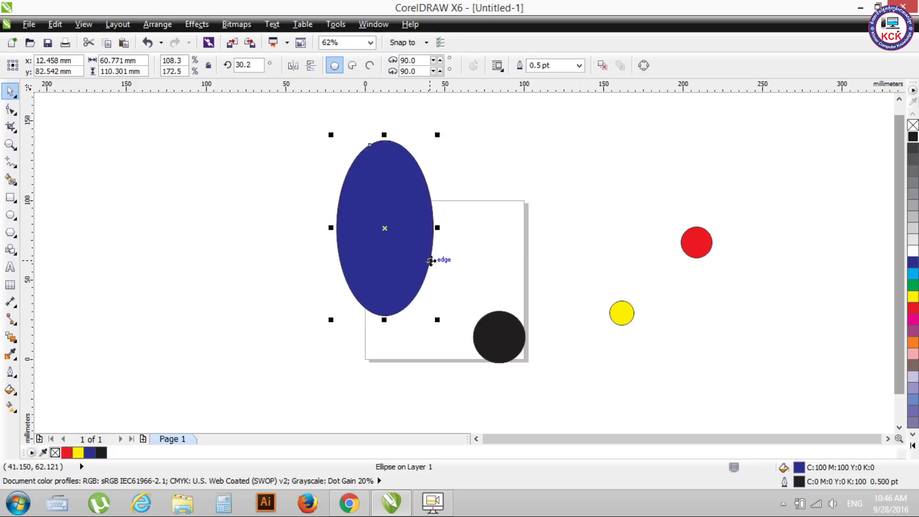
# Rotate the ellipse further and skew it downward into a tilted shape
pyautogui.click(380, 226)
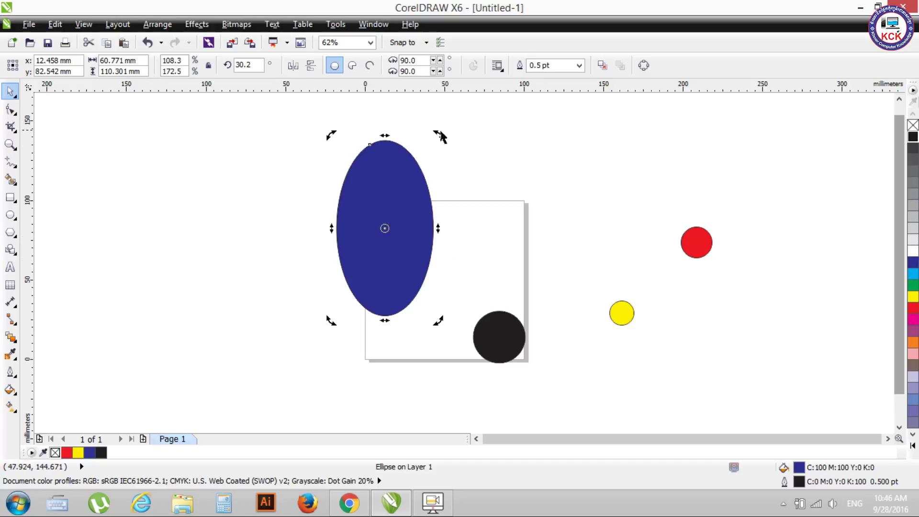
pyautogui.moveTo(438, 135); pyautogui.dragTo(338, 170)
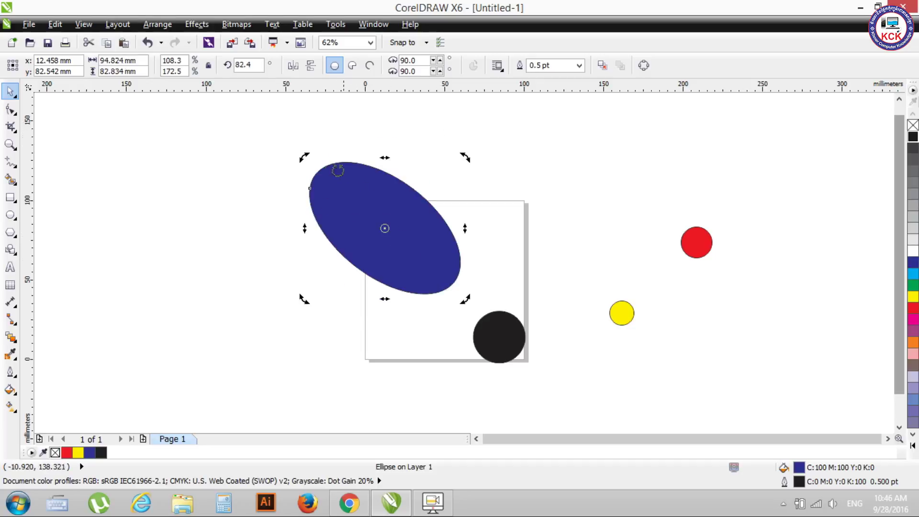
pyautogui.moveTo(464, 157)
pyautogui.mouseDown()
pyautogui.moveTo(376, 279)
pyautogui.moveTo(415, 272)
pyautogui.mouseUp()
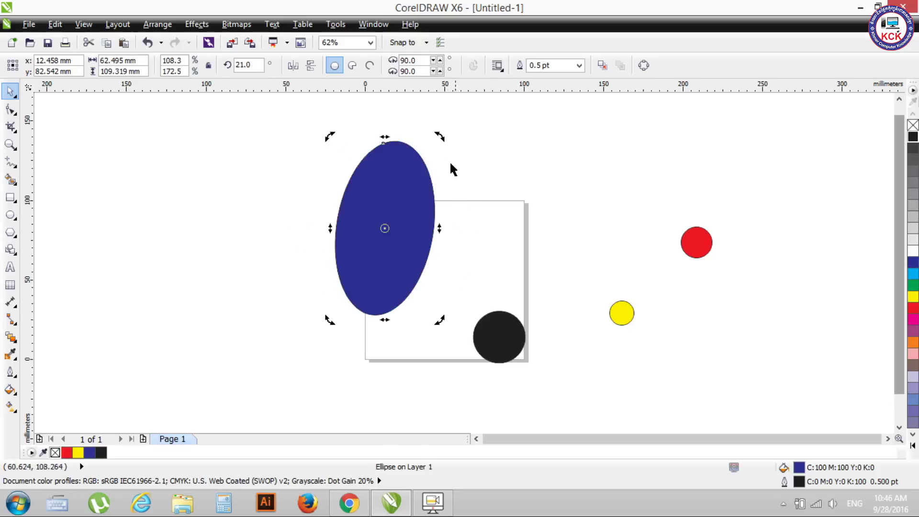
pyautogui.moveTo(439, 136); pyautogui.dragTo(417, 267)
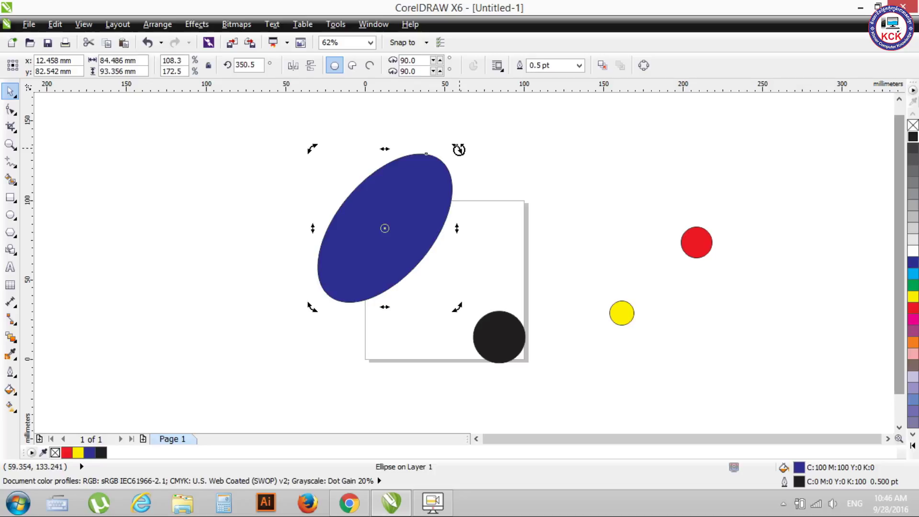
pyautogui.moveTo(456, 229); pyautogui.dragTo(424, 381)
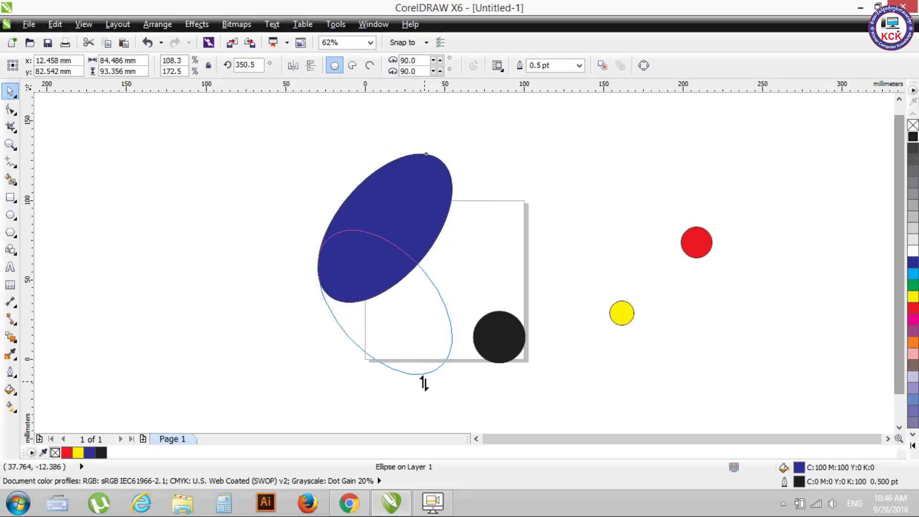
pyautogui.moveTo(425, 381)
pyautogui.mouseDown()
pyautogui.moveTo(475, 378)
pyautogui.moveTo(437, 222)
pyautogui.moveTo(443, 320)
pyautogui.moveTo(449, 164)
pyautogui.moveTo(445, 334)
pyautogui.moveTo(437, 329)
pyautogui.moveTo(413, 399)
pyautogui.moveTo(421, 287)
pyautogui.moveTo(419, 353)
pyautogui.moveTo(303, 345)
pyautogui.mouseUp()
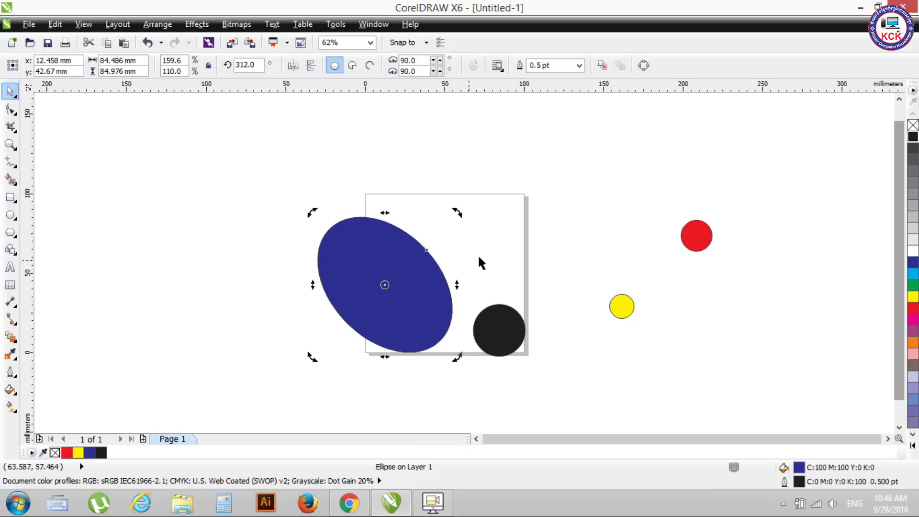
# Undo the ellipse edits to restore the round blue circle
pyautogui.click(511, 241)
pyautogui.hotkey('ctrl', 'z')
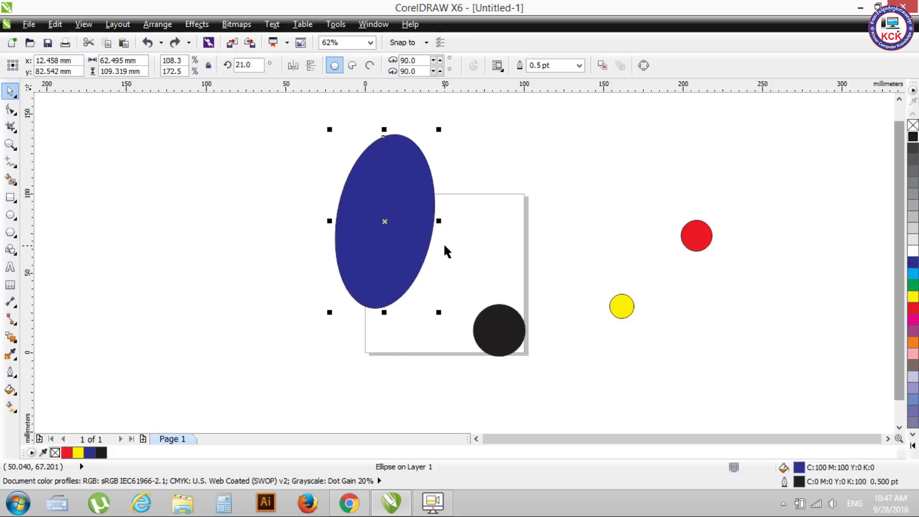
pyautogui.hotkey('ctrl', 'z')
pyautogui.hotkey('ctrl', 'z')
pyautogui.hotkey('ctrl', 'z')
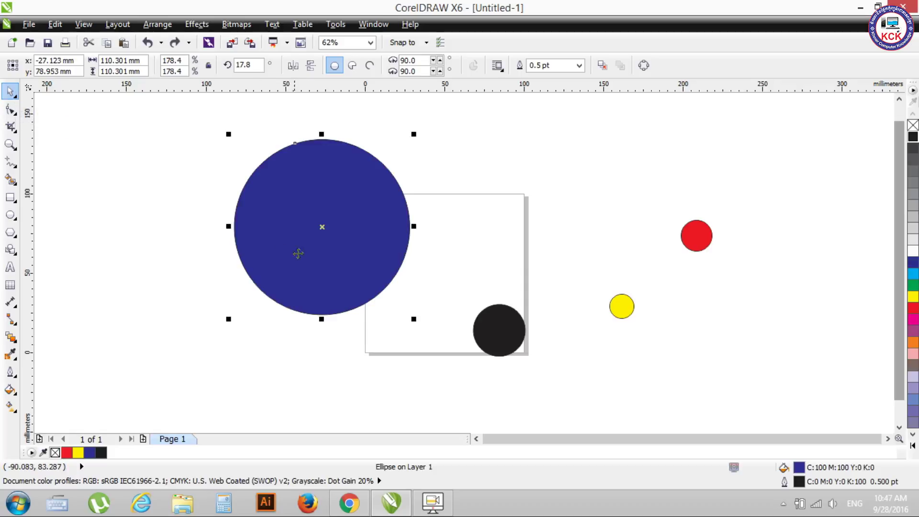
# Move the rotation centre off the circle, rotate it to 334°, then undo that rotation
pyautogui.click(336, 223)
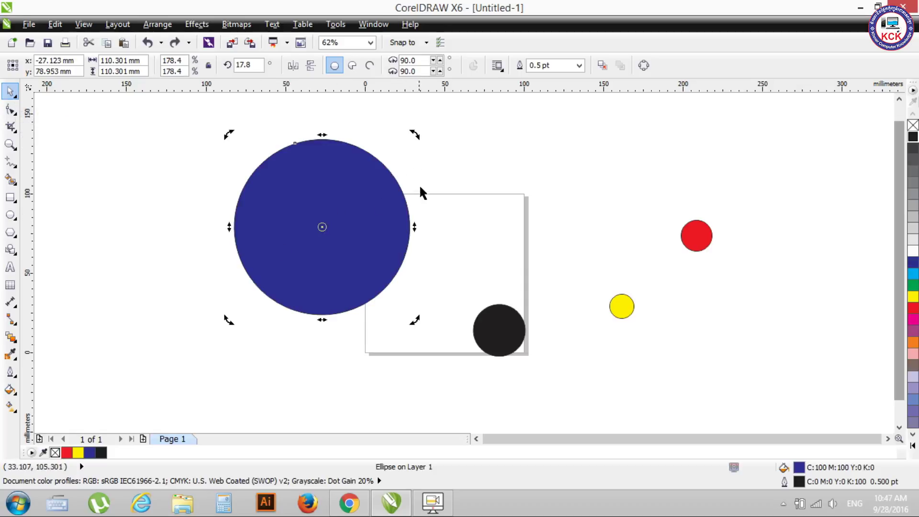
pyautogui.moveTo(322, 227); pyautogui.dragTo(549, 235)
pyautogui.moveTo(228, 136)
pyautogui.mouseDown()
pyautogui.moveTo(551, 125)
pyautogui.moveTo(628, 249)
pyautogui.moveTo(463, 257)
pyautogui.moveTo(517, 203)
pyautogui.moveTo(626, 360)
pyautogui.moveTo(474, 250)
pyautogui.moveTo(609, 259)
pyautogui.moveTo(592, 236)
pyautogui.moveTo(599, 219)
pyautogui.moveTo(607, 226)
pyautogui.mouseUp()
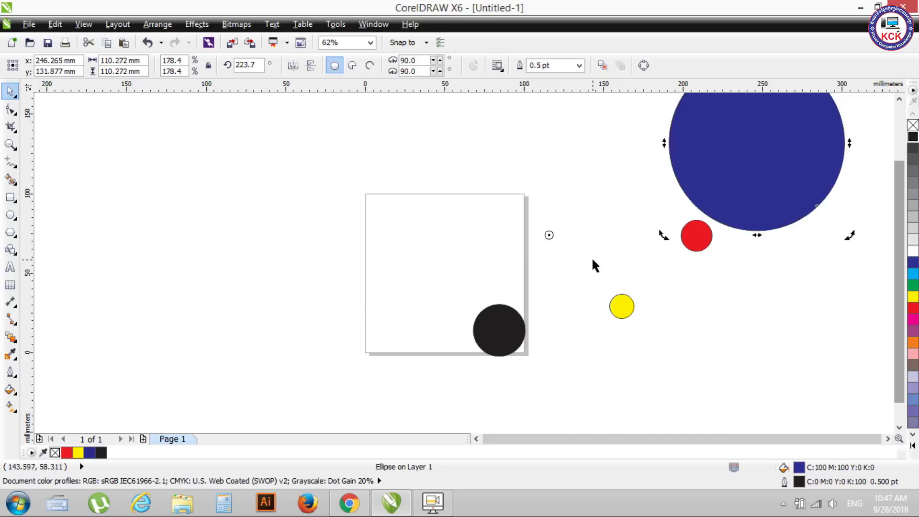
pyautogui.moveTo(849, 235); pyautogui.dragTo(532, 192)
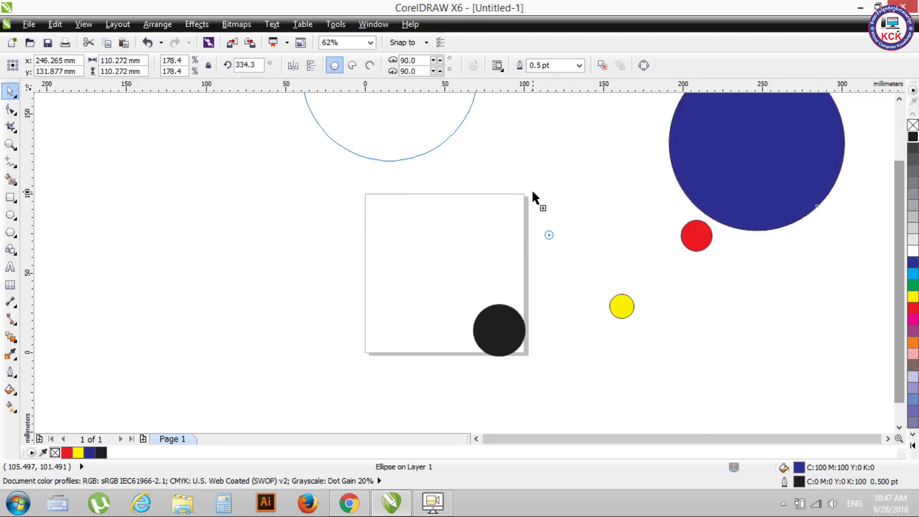
pyautogui.moveTo(532, 192); pyautogui.dragTo(532, 192)
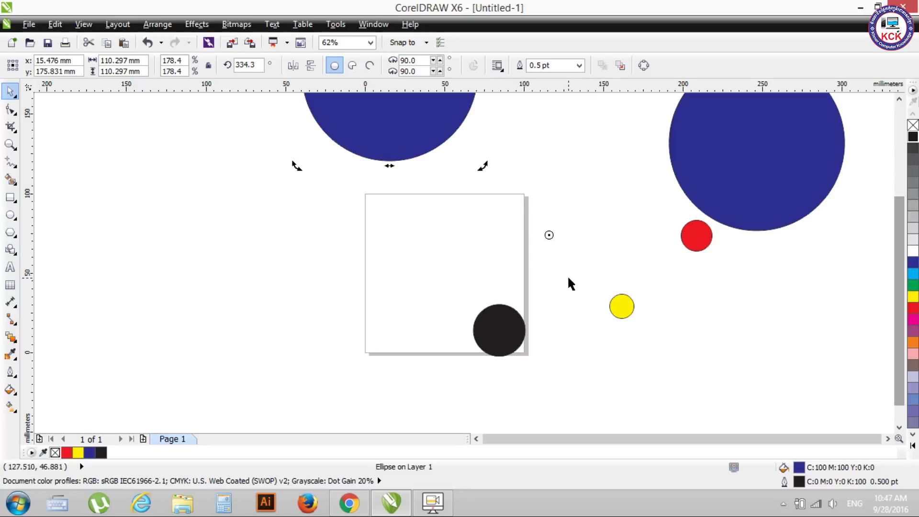
pyautogui.hotkey('ctrl', 'z')
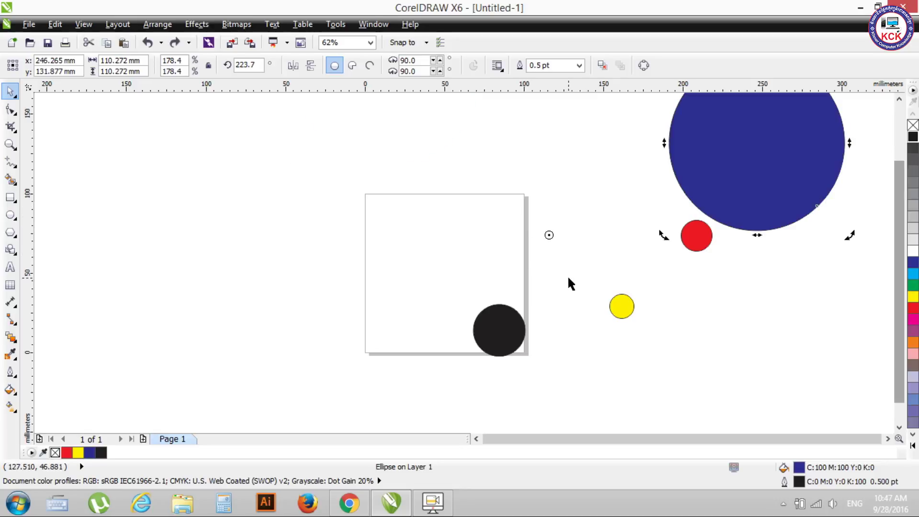
# Drag the blue circle to the upper left, overlapping the page's top-left corner
pyautogui.click(772, 312)
pyautogui.moveTo(690, 168); pyautogui.dragTo(227, 220)
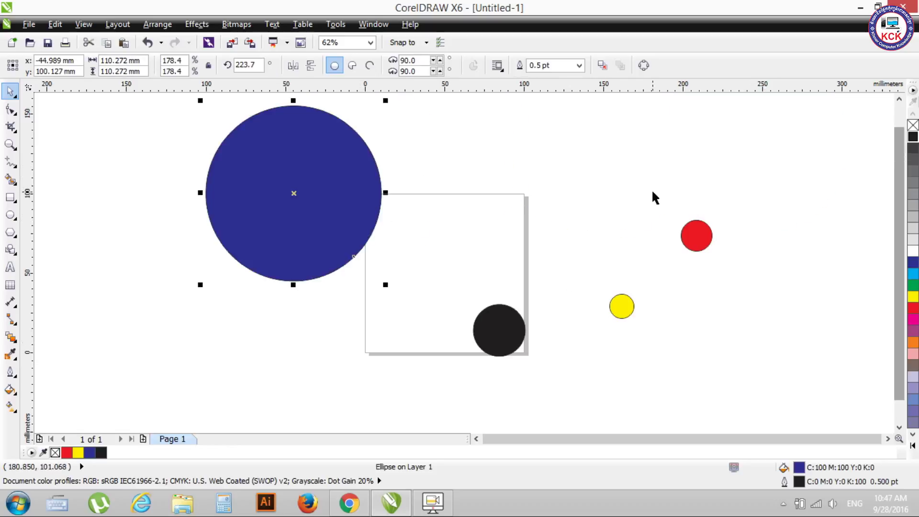
pyautogui.click(381, 179)
pyautogui.click(324, 170)
pyautogui.click(9, 95)
# Move the blue circle right over the upper page and select the yellow circle
pyautogui.click(348, 168)
pyautogui.click(456, 178)
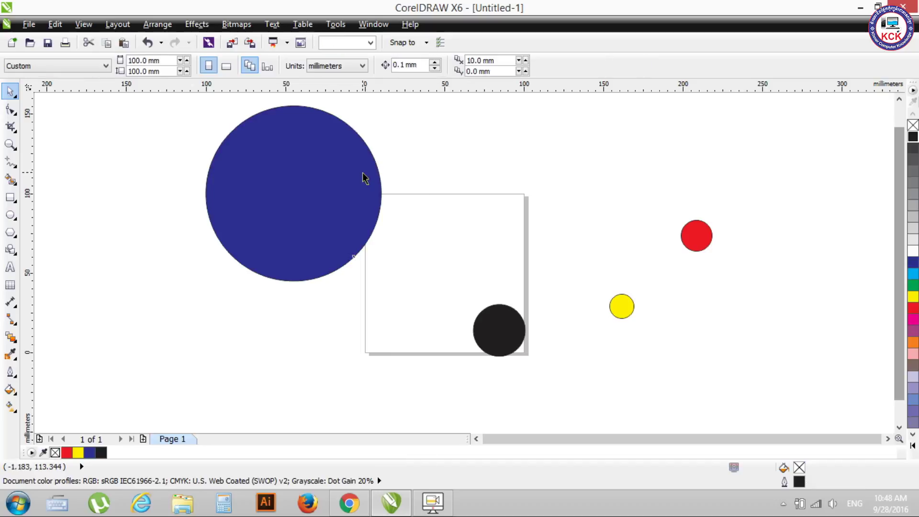
pyautogui.click(363, 172)
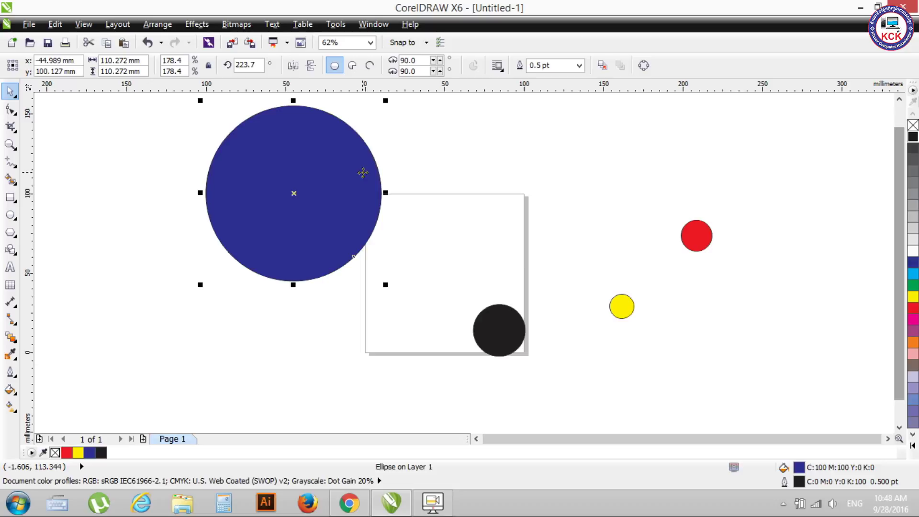
pyautogui.moveTo(337, 162); pyautogui.dragTo(570, 180)
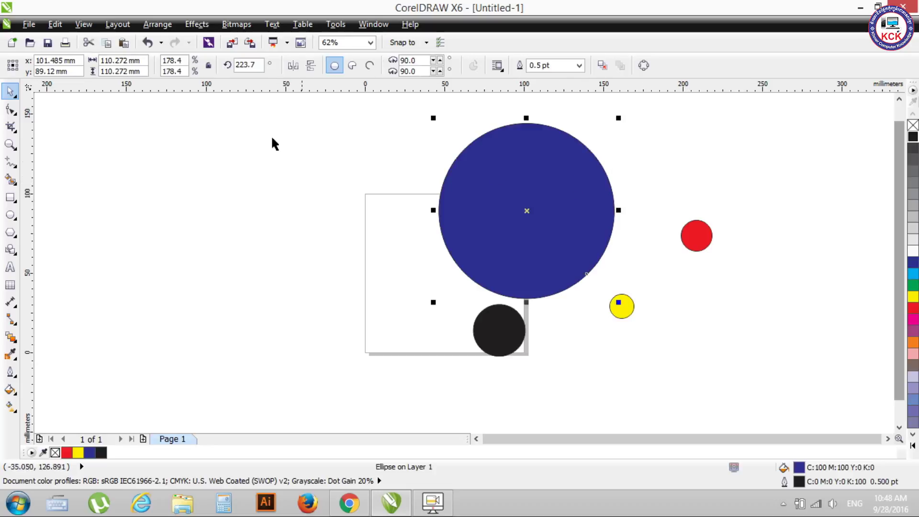
pyautogui.click(625, 309)
pyautogui.click(11, 97)
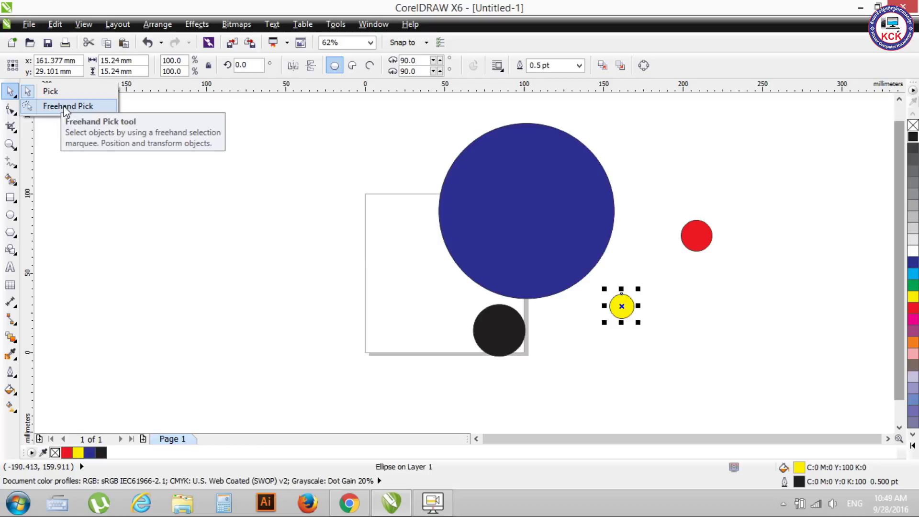
# Choose Freehand Pick from the Pick tool flyout
pyautogui.click(66, 107)
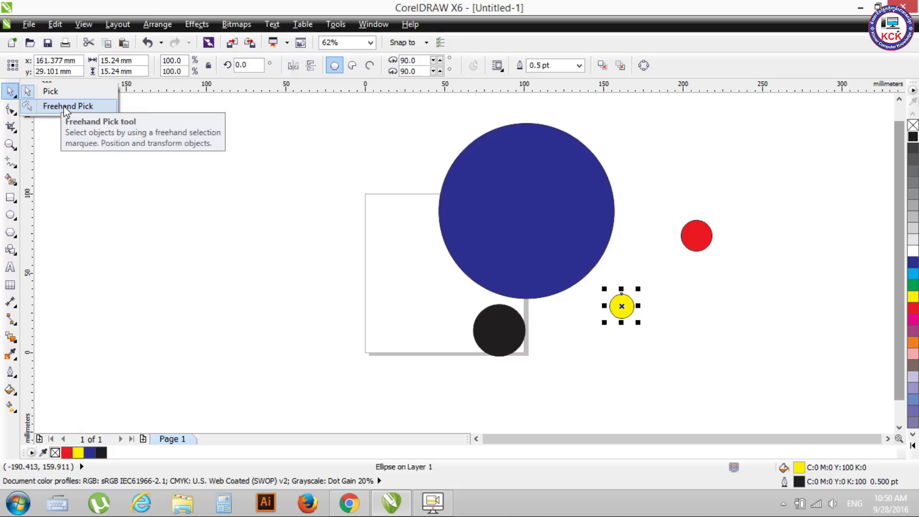
pyautogui.click(66, 107)
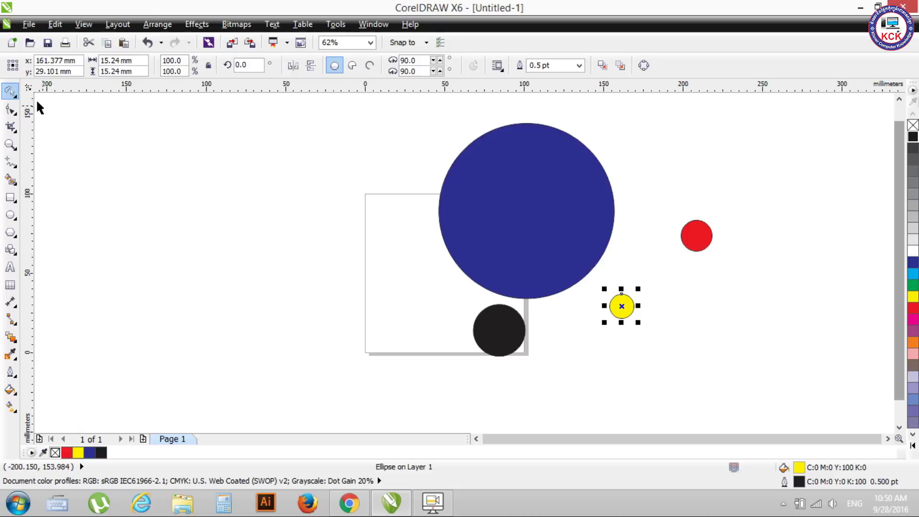
# Return to the normal Pick tool and reposition the blue, black and yellow circles
pyautogui.click(15, 94)
pyautogui.click(50, 91)
pyautogui.moveTo(509, 191); pyautogui.dragTo(408, 185)
pyautogui.moveTo(498, 336)
pyautogui.mouseDown()
pyautogui.moveTo(316, 340)
pyautogui.moveTo(179, 263)
pyautogui.mouseUp()
pyautogui.moveTo(396, 235); pyautogui.dragTo(431, 329)
pyautogui.moveTo(626, 310)
pyautogui.mouseDown()
pyautogui.moveTo(597, 261)
pyautogui.moveTo(642, 302)
pyautogui.moveTo(587, 175)
pyautogui.mouseUp()
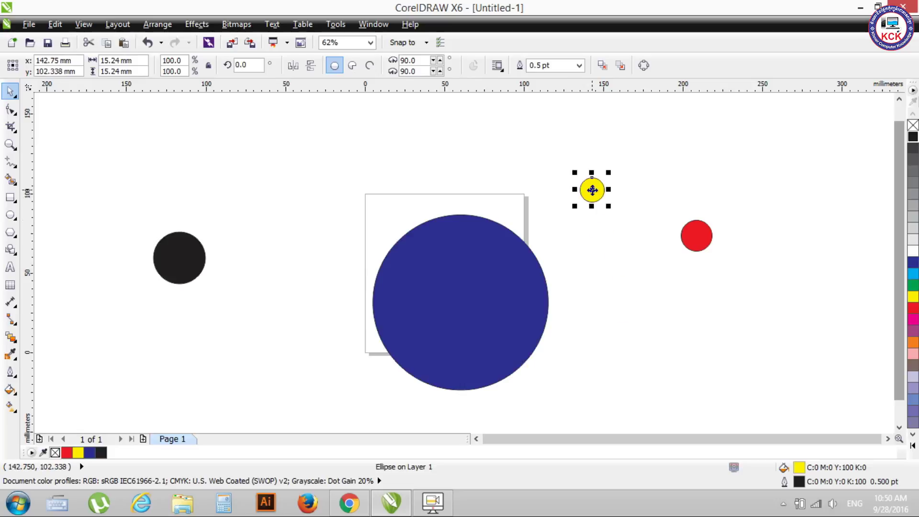
# Move the black circle down near the blue one and nudge the red circle lower
pyautogui.click(174, 262)
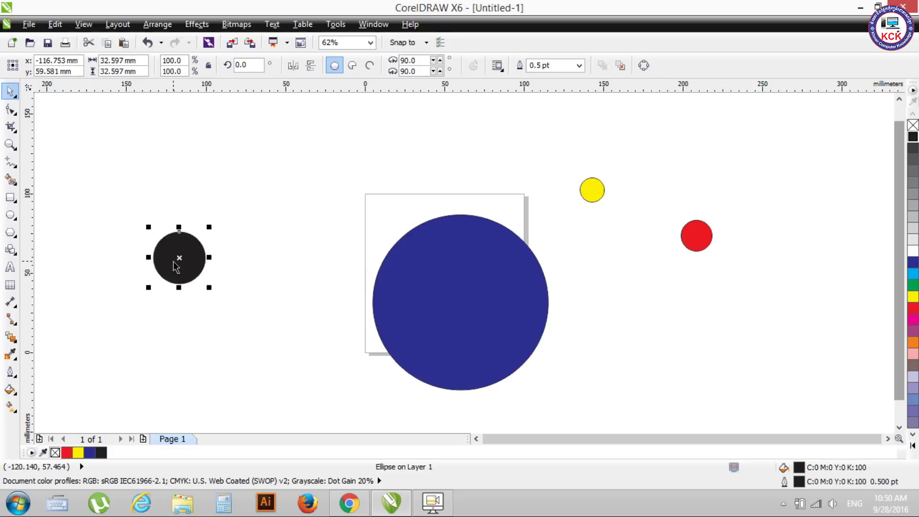
pyautogui.moveTo(175, 266); pyautogui.dragTo(279, 388)
pyautogui.moveTo(450, 339); pyautogui.dragTo(444, 314)
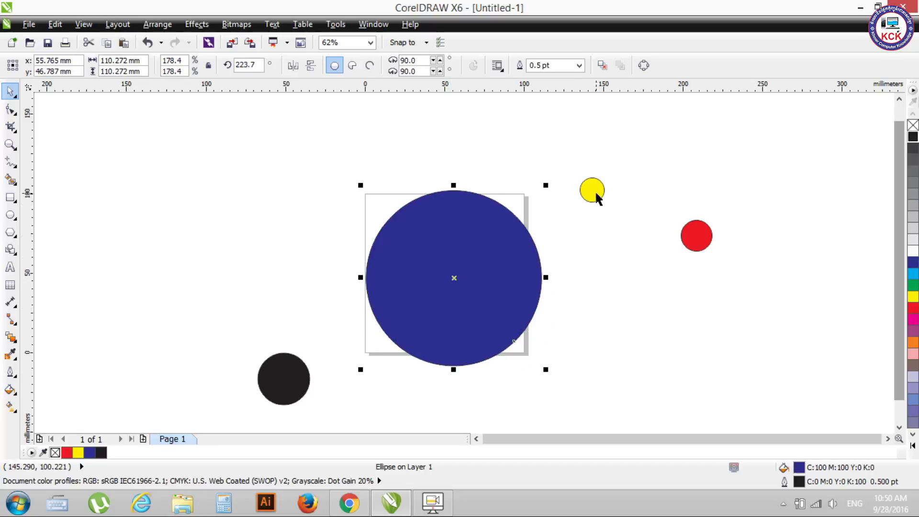
pyautogui.moveTo(696, 242); pyautogui.dragTo(692, 257)
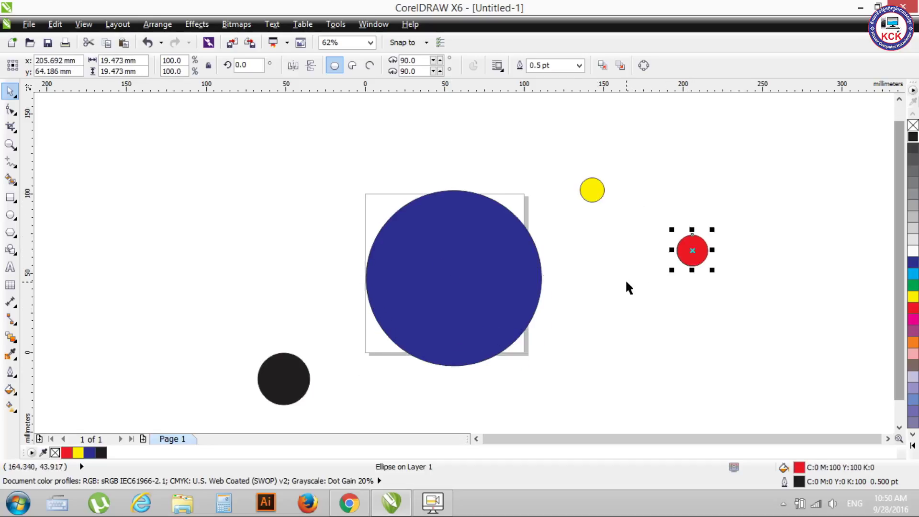
pyautogui.click(720, 248)
pyautogui.click(692, 250)
pyautogui.keyDown('shift'); pyautogui.click(592, 193); pyautogui.keyUp('shift')
pyautogui.keyDown('shift'); pyautogui.click(288, 379); pyautogui.keyUp('shift')
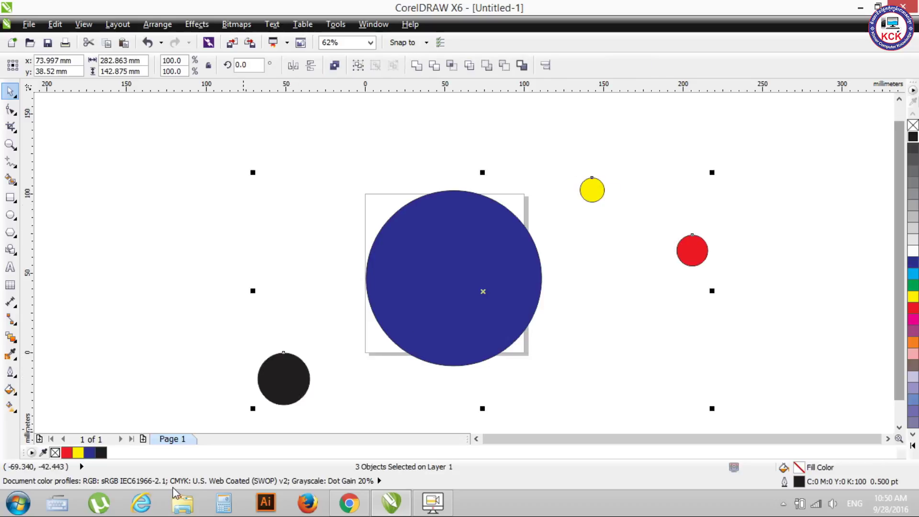
pyautogui.click(767, 306)
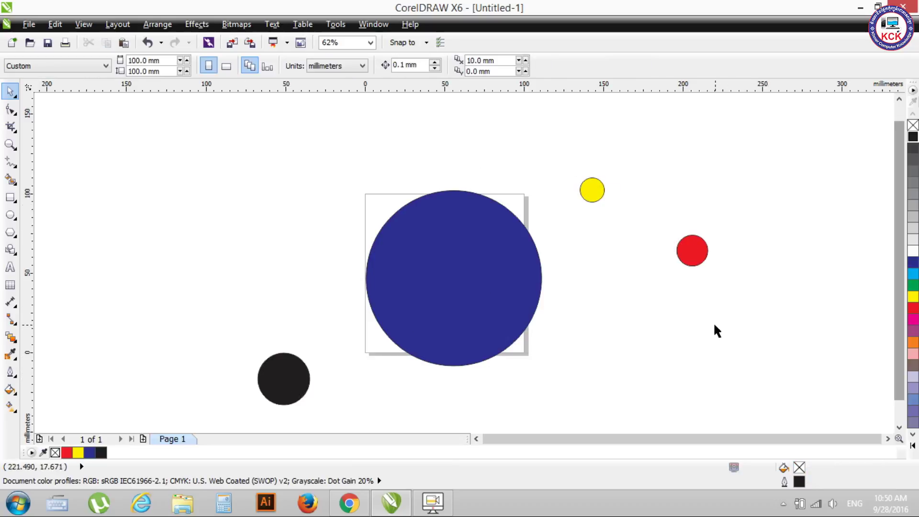
# Switch to Freehand Pick and begin lassoing the three small circles
pyautogui.click(12, 95)
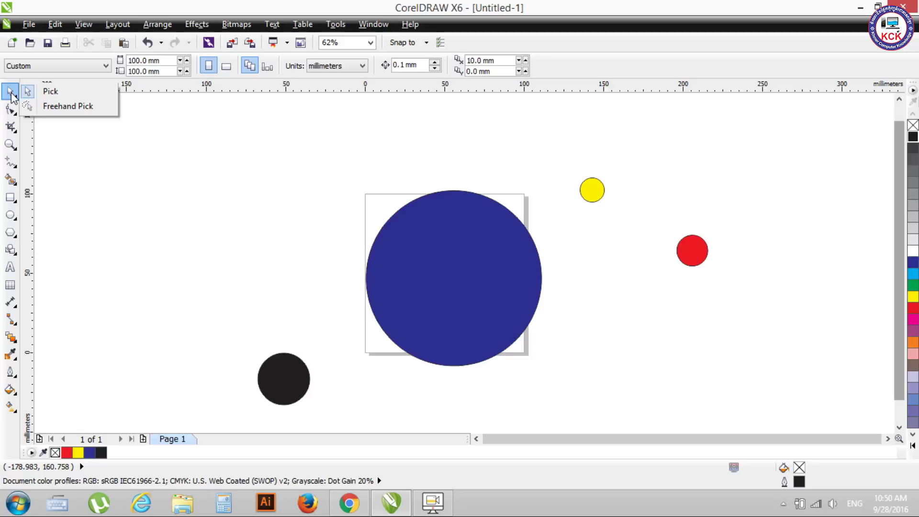
pyautogui.click(54, 107)
pyautogui.moveTo(338, 337)
pyautogui.mouseDown()
pyautogui.moveTo(256, 184)
pyautogui.moveTo(539, 189)
pyautogui.moveTo(338, 341)
pyautogui.mouseUp()
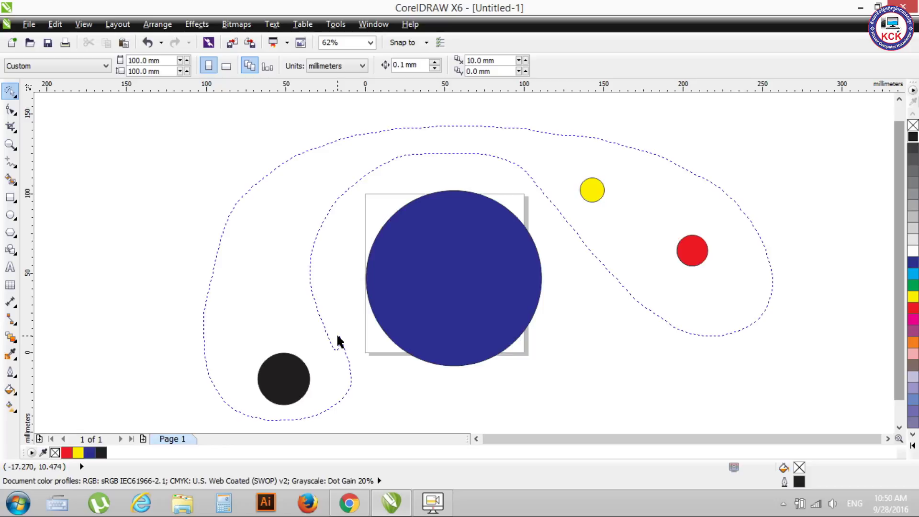
# Lasso the three small circles and fill them dark blue, then red, then orange
pyautogui.moveTo(337, 341); pyautogui.dragTo(339, 339)
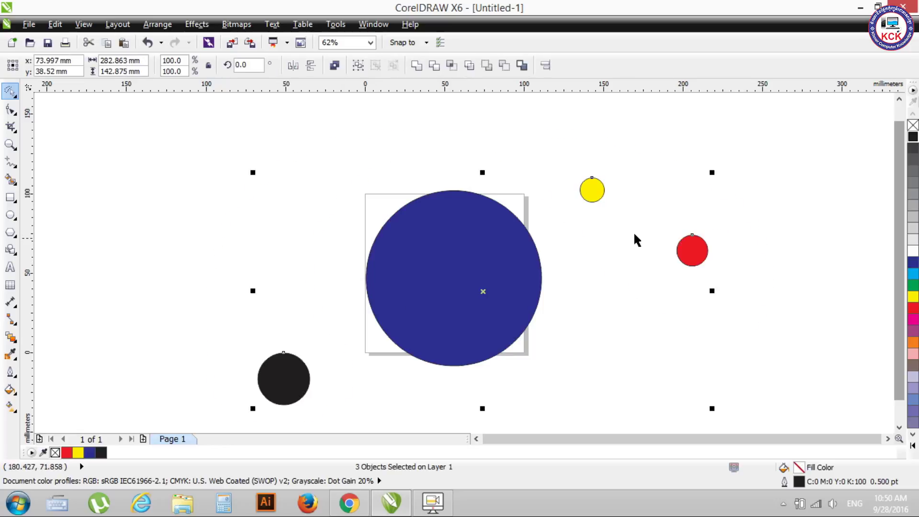
pyautogui.click(912, 262)
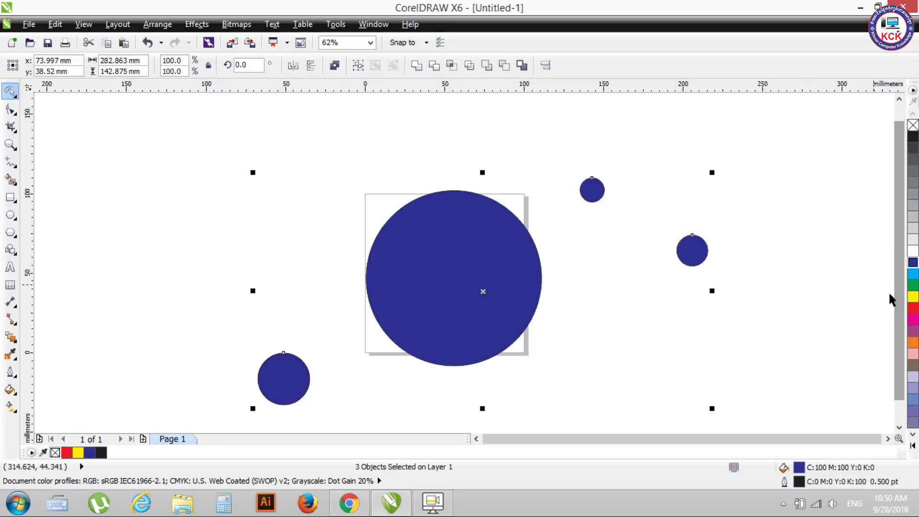
pyautogui.click(913, 310)
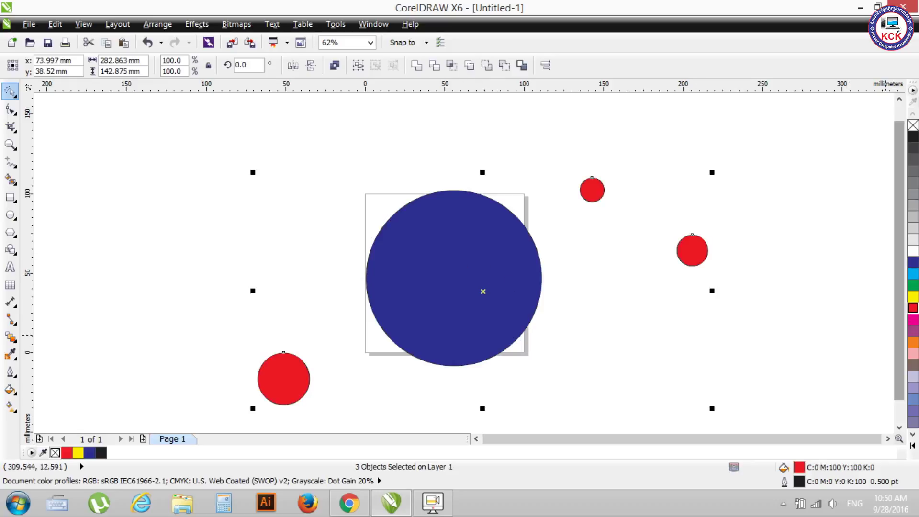
pyautogui.click(912, 341)
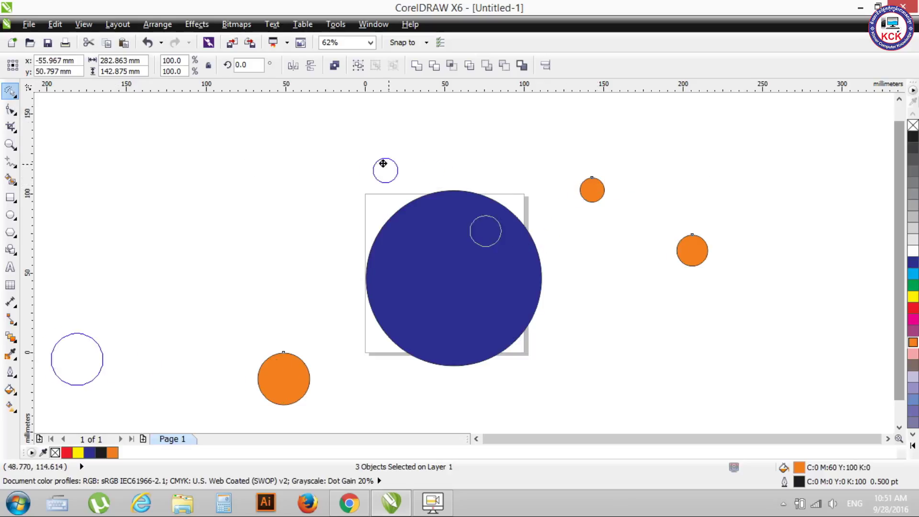
# Move, shrink to 58%, rotate 19.2° and skew the three circles, then undo it all
pyautogui.moveTo(597, 185); pyautogui.dragTo(371, 155)
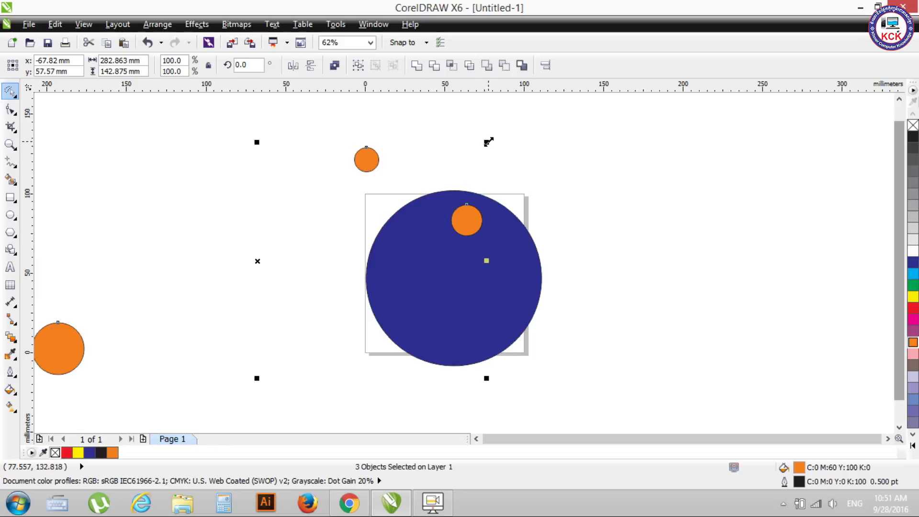
pyautogui.moveTo(487, 142); pyautogui.dragTo(279, 231)
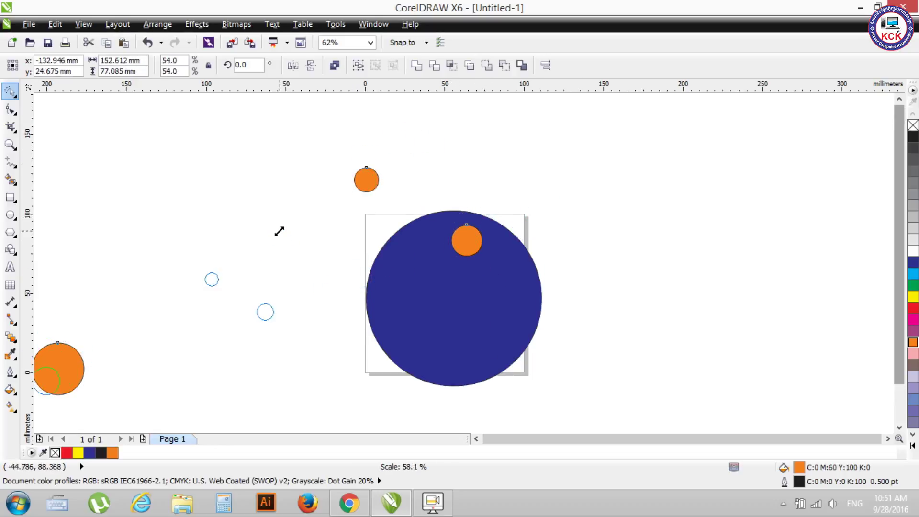
pyautogui.moveTo(279, 231); pyautogui.dragTo(287, 263)
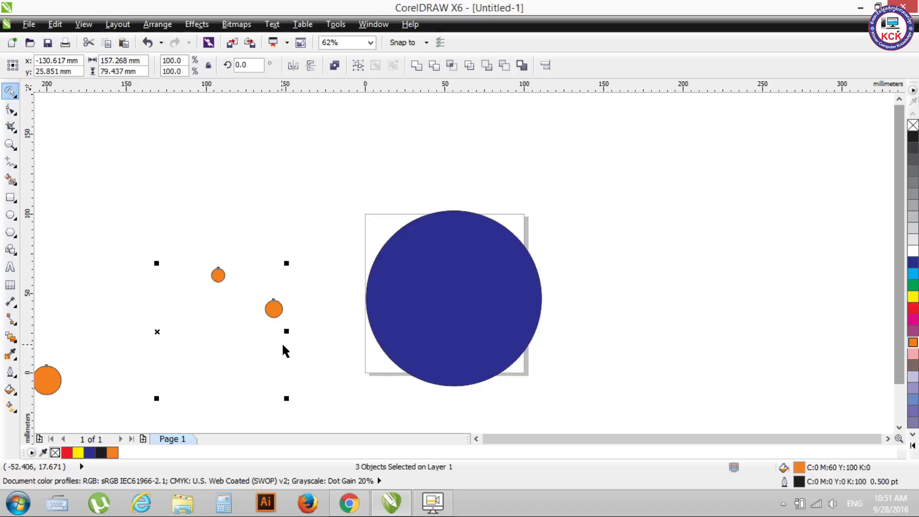
pyautogui.click(158, 331)
pyautogui.moveTo(289, 270); pyautogui.dragTo(184, 210)
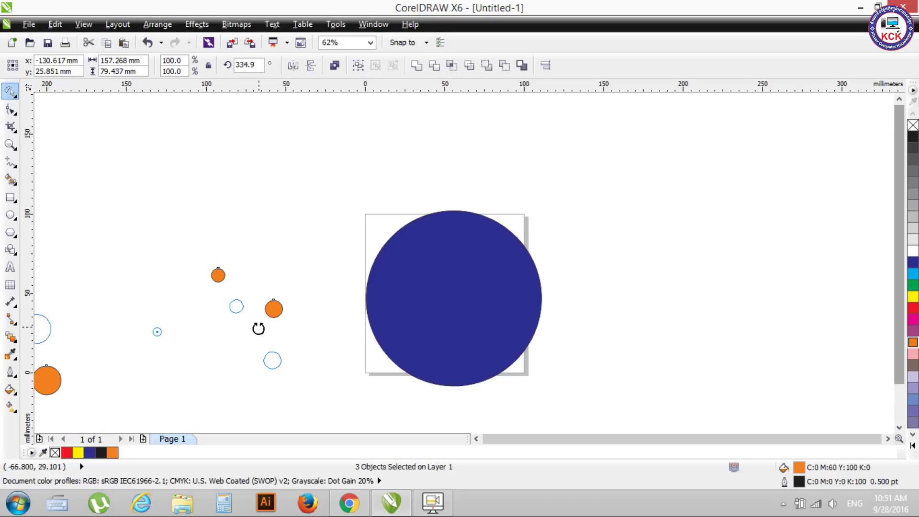
pyautogui.moveTo(185, 210); pyautogui.dragTo(241, 248)
pyautogui.moveTo(273, 340)
pyautogui.mouseDown()
pyautogui.moveTo(256, 143)
pyautogui.moveTo(244, 402)
pyautogui.mouseUp()
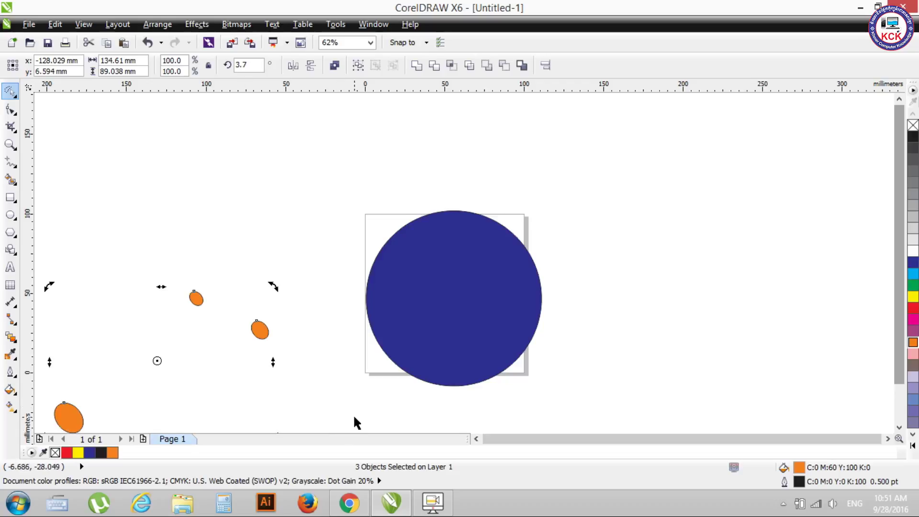
pyautogui.hotkey('ctrl', 'z')
pyautogui.hotkey('ctrl', 'z')
pyautogui.hotkey('ctrl', 'z')
pyautogui.hotkey('ctrl', 'z')
pyautogui.hotkey('ctrl', 'z')
pyautogui.click(792, 299)
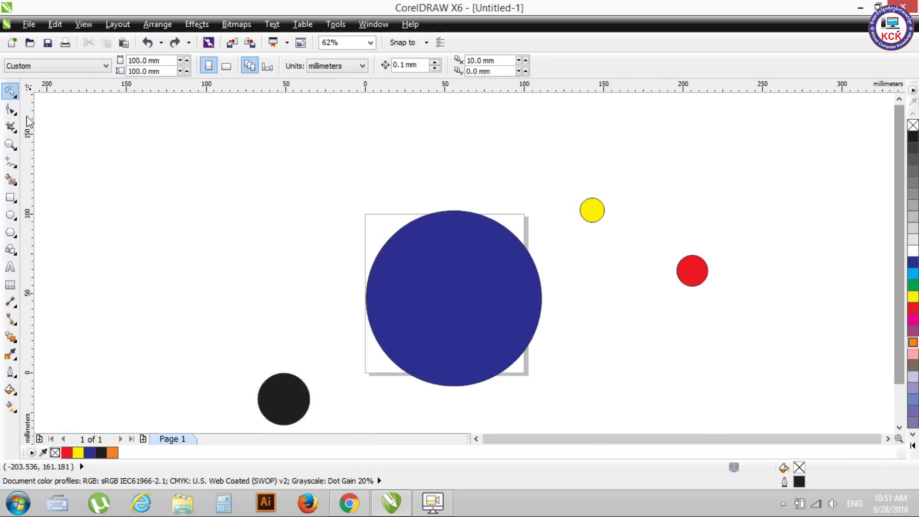
# Lasso the three small circles and fill them yellow
pyautogui.moveTo(196, 307); pyautogui.dragTo(197, 386)
pyautogui.scroll(-1, 254, 343)
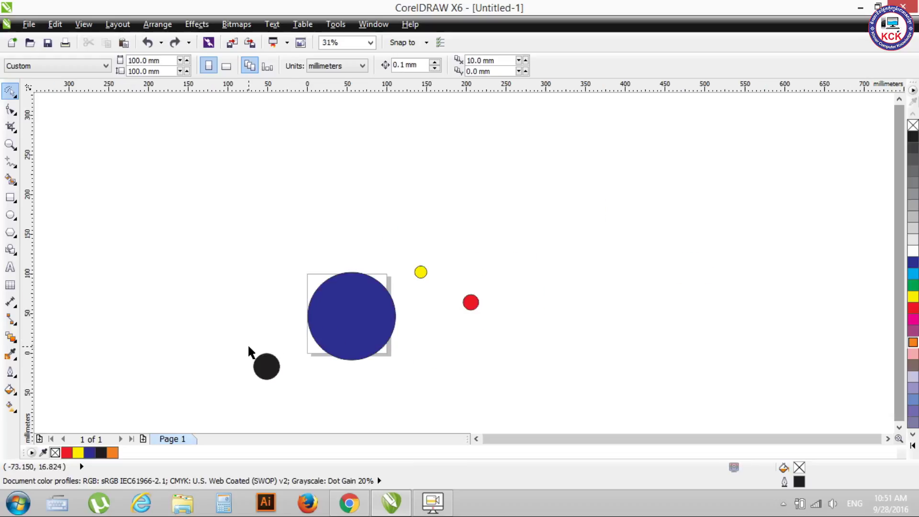
pyautogui.moveTo(225, 291)
pyautogui.mouseDown()
pyautogui.moveTo(248, 408)
pyautogui.moveTo(404, 284)
pyautogui.moveTo(500, 353)
pyautogui.moveTo(481, 203)
pyautogui.moveTo(289, 164)
pyautogui.moveTo(201, 296)
pyautogui.moveTo(255, 236)
pyautogui.mouseUp()
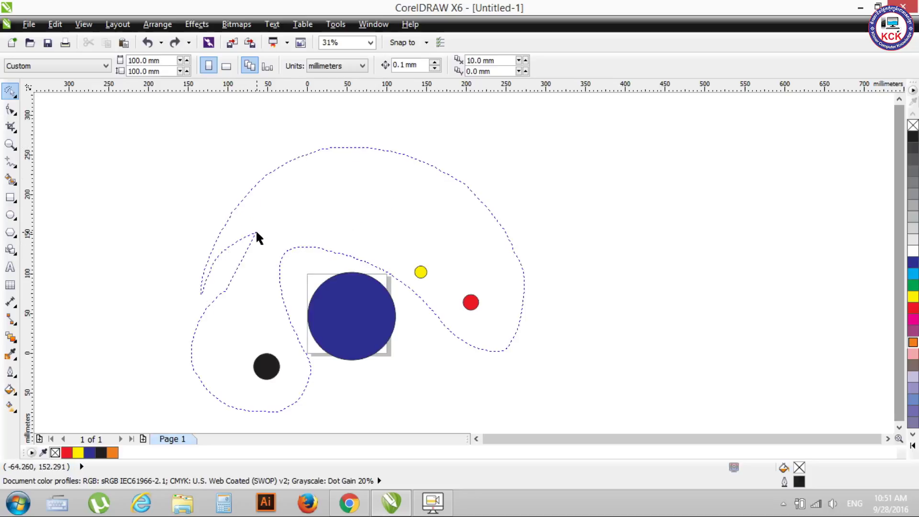
pyautogui.moveTo(256, 233)
pyautogui.mouseDown()
pyautogui.moveTo(224, 403)
pyautogui.moveTo(289, 376)
pyautogui.moveTo(344, 281)
pyautogui.moveTo(400, 281)
pyautogui.moveTo(473, 319)
pyautogui.moveTo(374, 199)
pyautogui.moveTo(234, 231)
pyautogui.mouseUp()
pyautogui.click(240, 238)
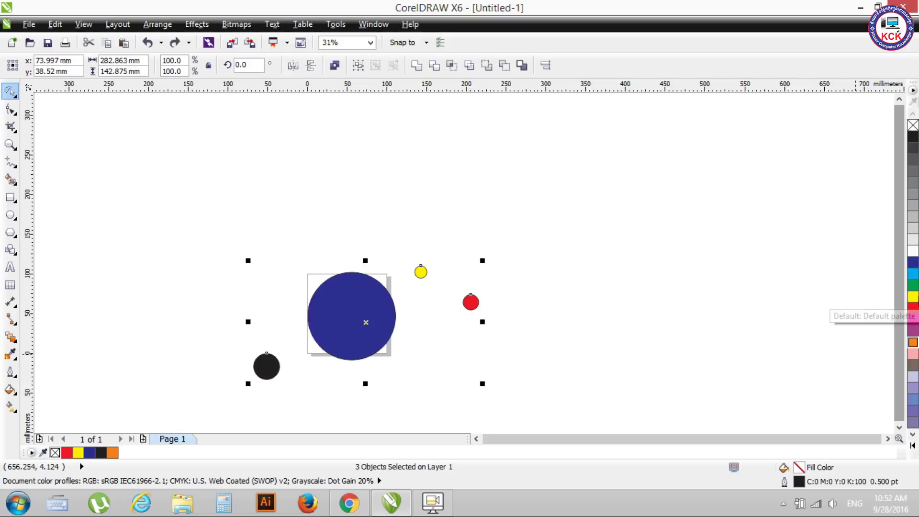
pyautogui.click(913, 297)
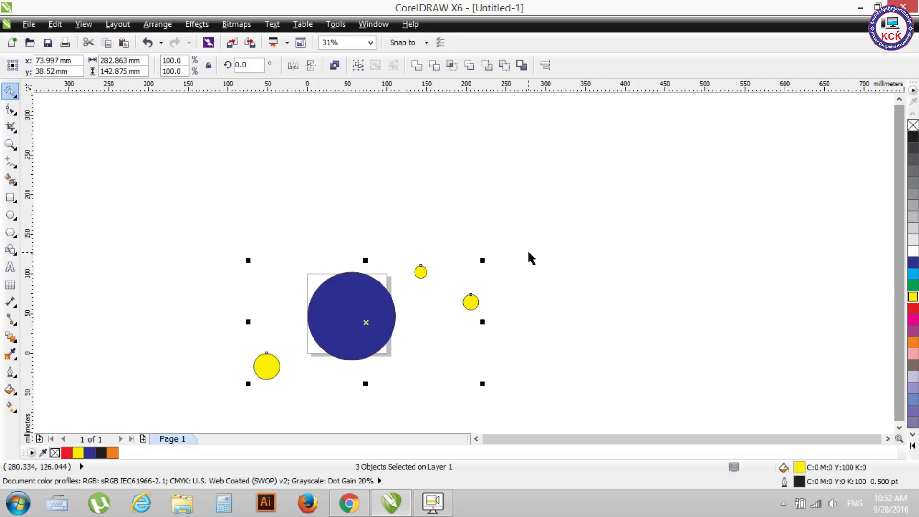
# Re-lasso the three yellow circles, fill them red, and return to the normal Pick tool
pyautogui.click(478, 210)
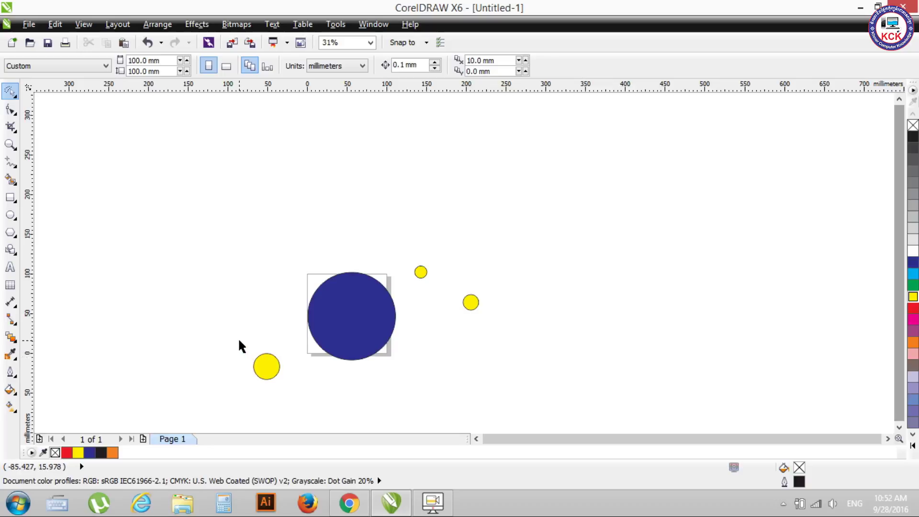
pyautogui.moveTo(196, 318)
pyautogui.mouseDown()
pyautogui.moveTo(220, 378)
pyautogui.moveTo(258, 397)
pyautogui.moveTo(294, 260)
pyautogui.moveTo(377, 248)
pyautogui.moveTo(471, 305)
pyautogui.moveTo(477, 250)
pyautogui.moveTo(329, 188)
pyautogui.moveTo(319, 213)
pyautogui.mouseUp()
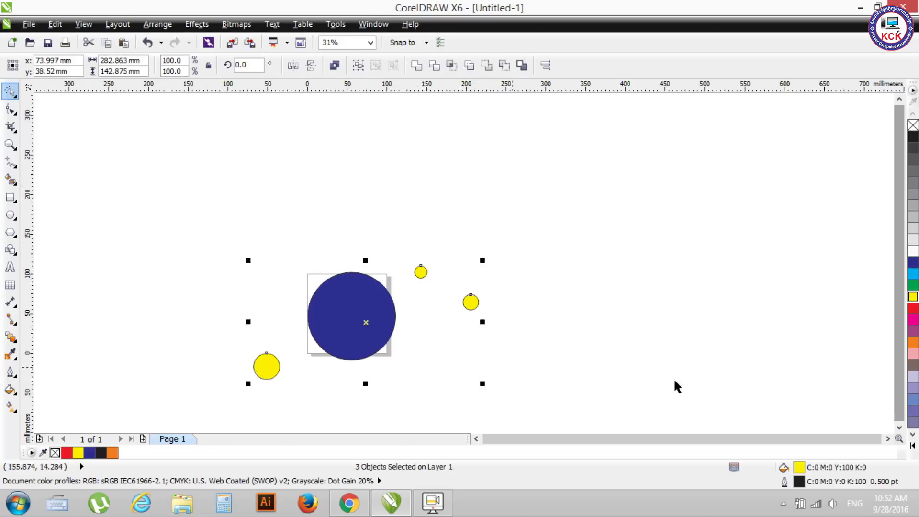
pyautogui.click(913, 308)
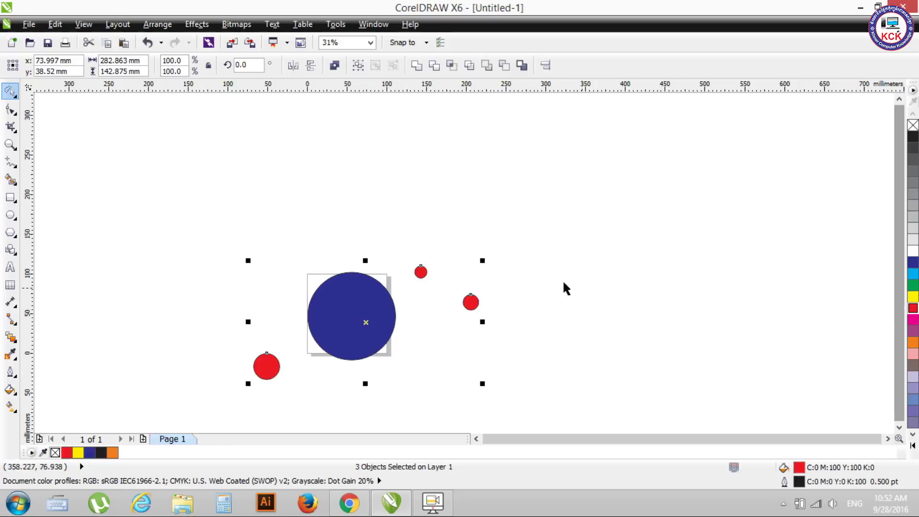
pyautogui.click(12, 94)
pyautogui.click(16, 95)
# Return the view to 62% zoom and bring up the Shape tool flyout
pyautogui.click(900, 427)
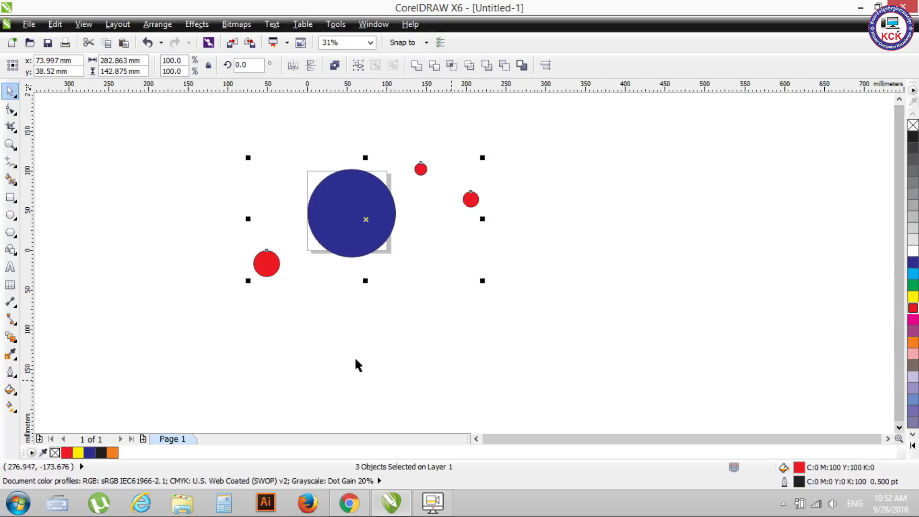
pyautogui.scroll(1, 244, 251)
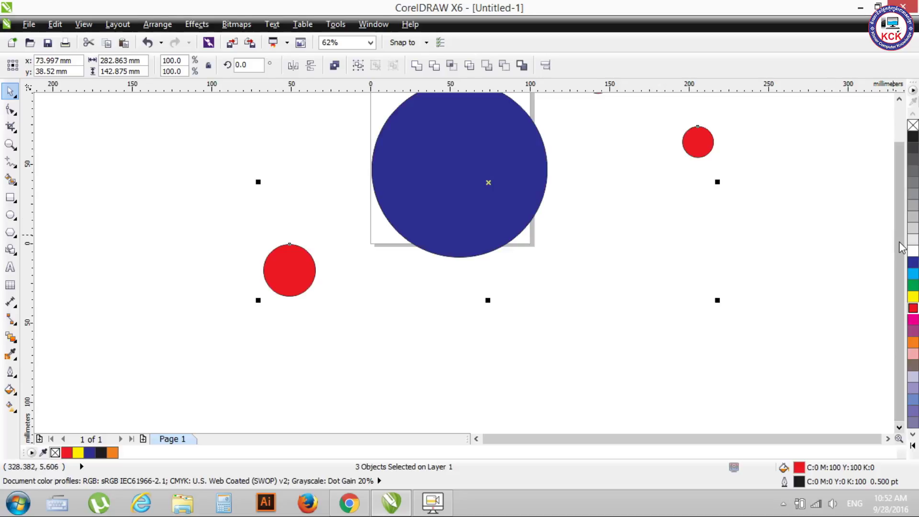
pyautogui.moveTo(899, 241); pyautogui.dragTo(897, 220)
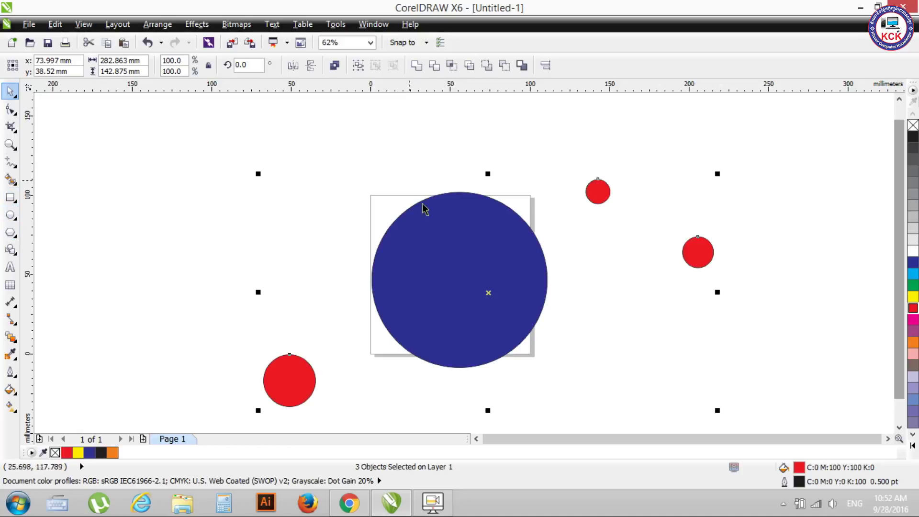
pyautogui.click(15, 116)
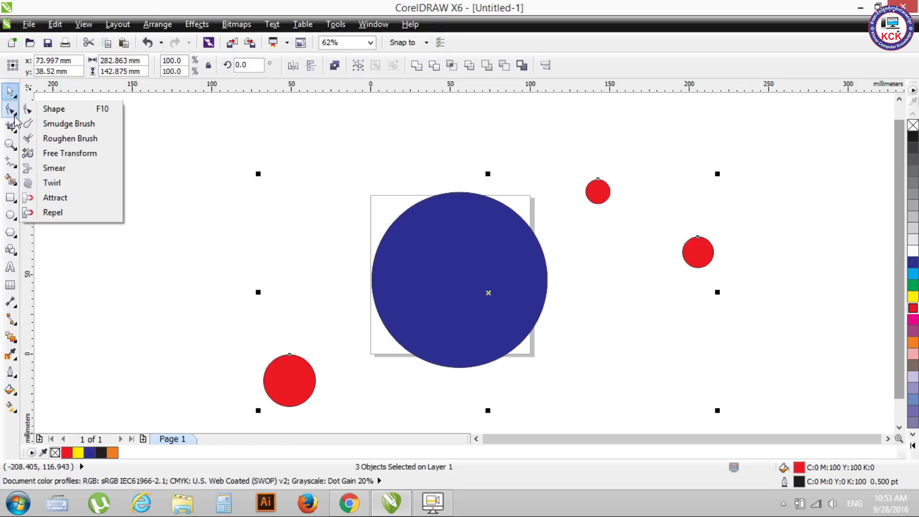
# Launch Microsoft Word 2010 from Start > All Programs > Microsoft Office
pyautogui.click(245, 114)
pyautogui.click(18, 502)
pyautogui.click(28, 439)
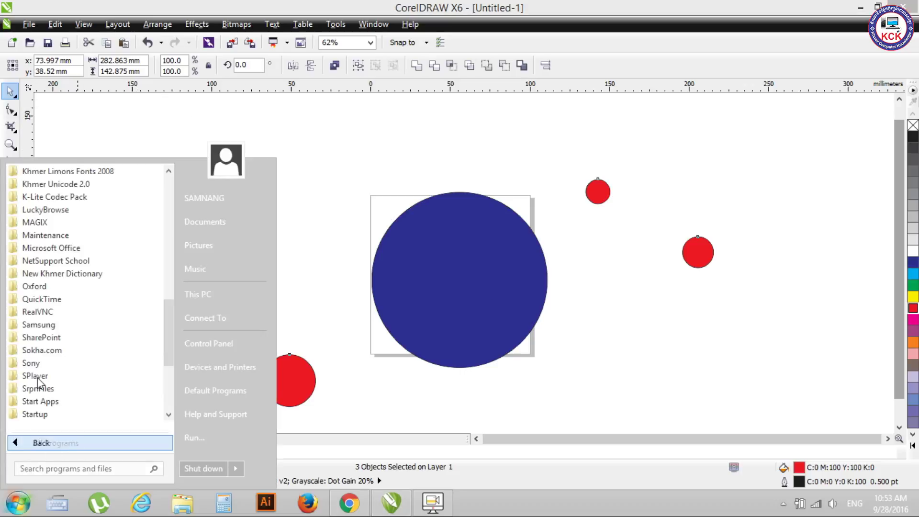
pyautogui.click(47, 247)
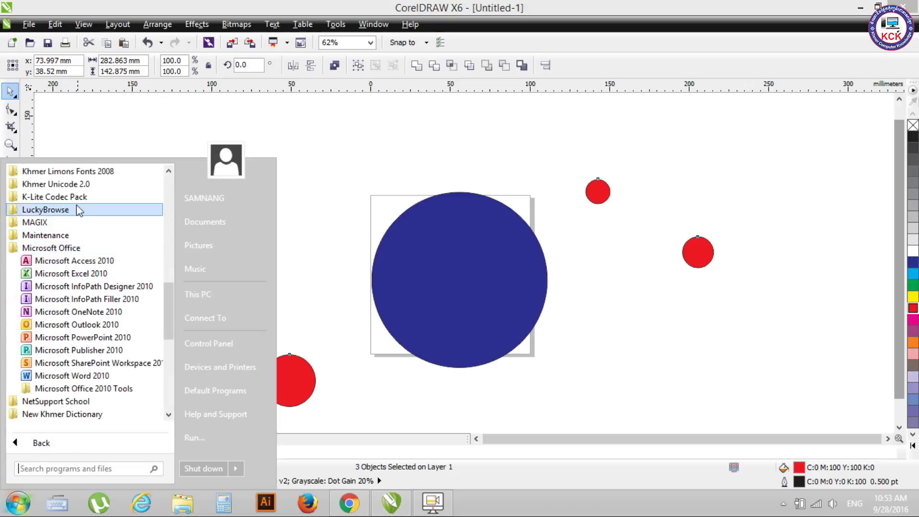
pyautogui.click(76, 377)
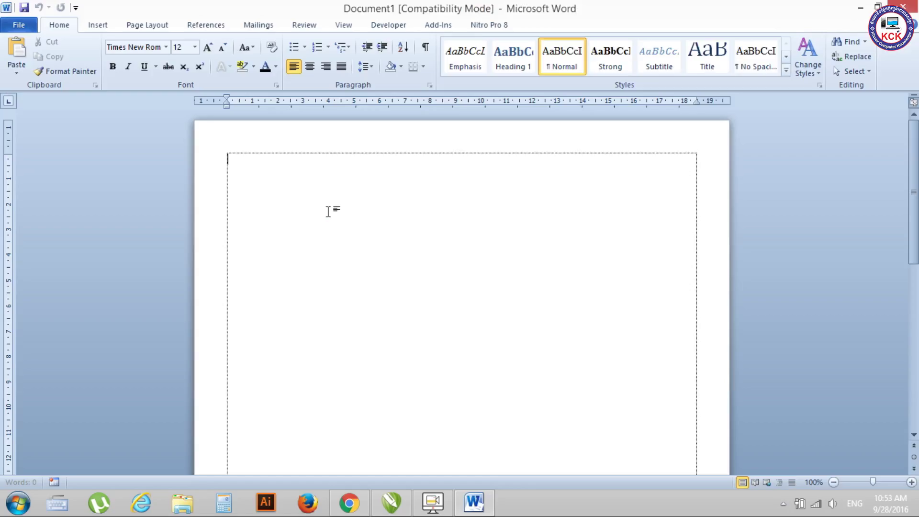
# Draw a Smiley Face shape from Insert > Shapes on the Word page
pyautogui.click(110, 25)
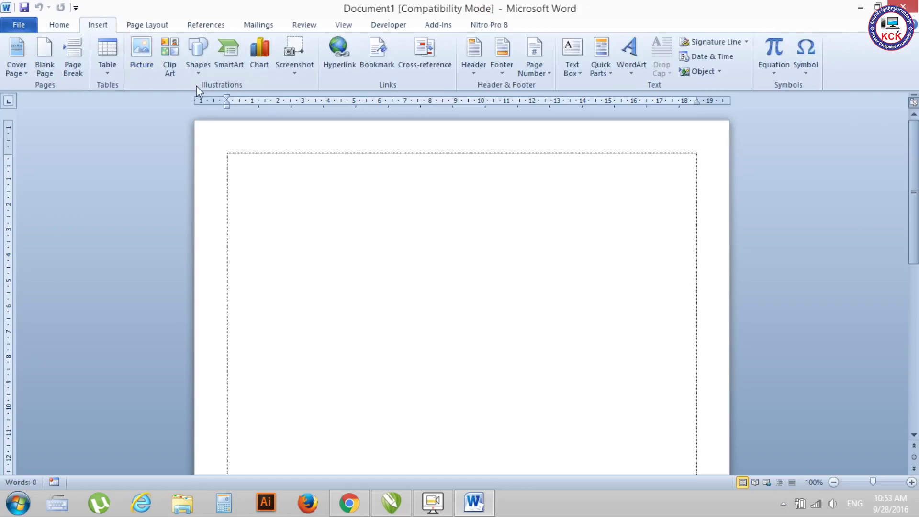
pyautogui.click(202, 73)
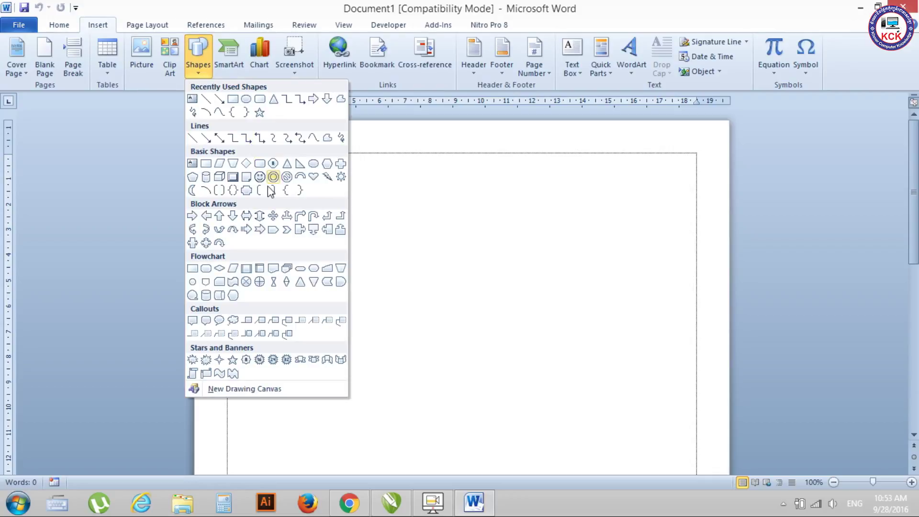
pyautogui.click(259, 176)
pyautogui.moveTo(382, 204); pyautogui.dragTo(546, 376)
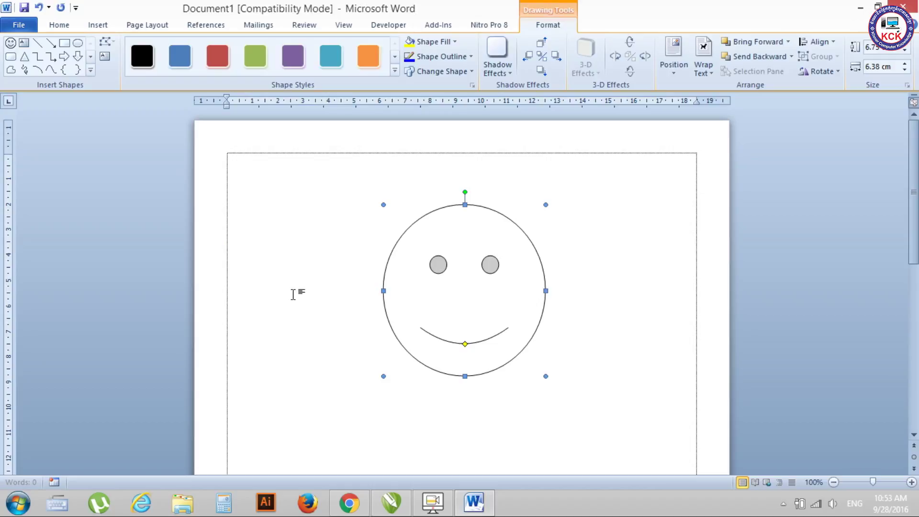
# Give the smiley a red fill and a white 6 pt outline
pyautogui.click(450, 42)
pyautogui.click(421, 138)
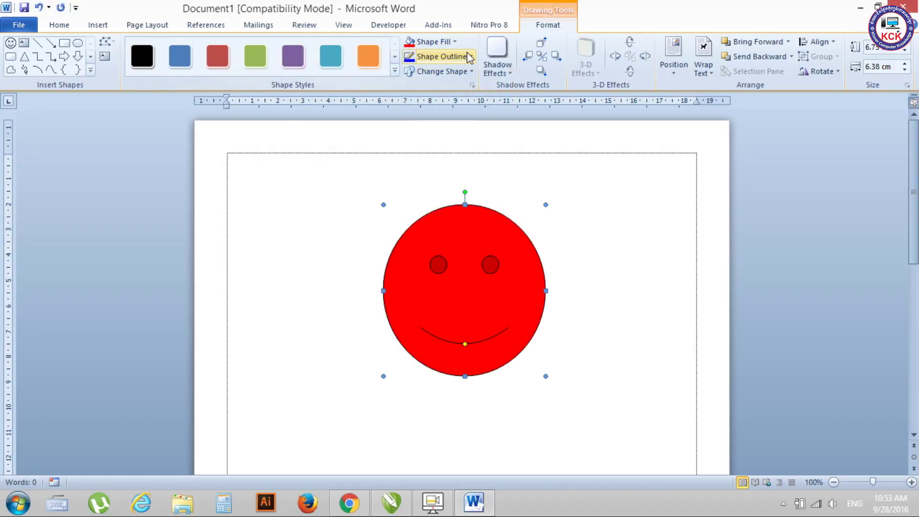
pyautogui.click(468, 56)
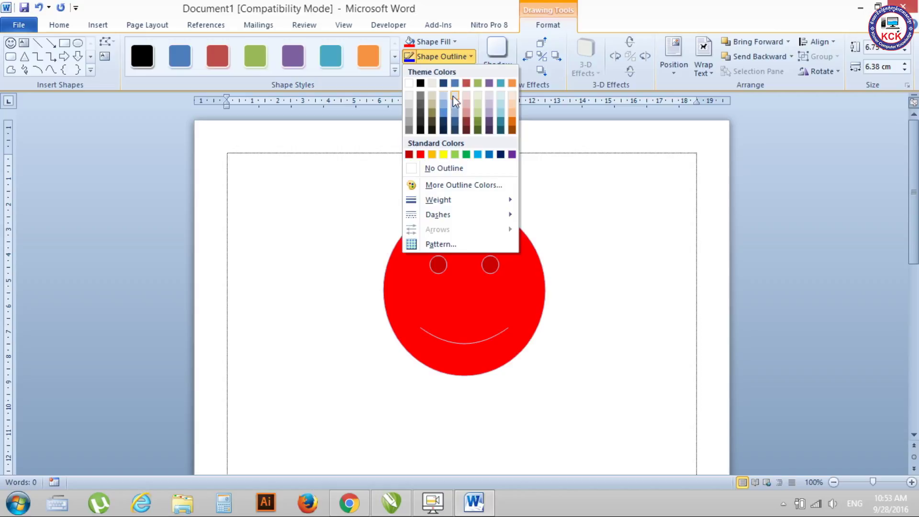
pyautogui.click(408, 83)
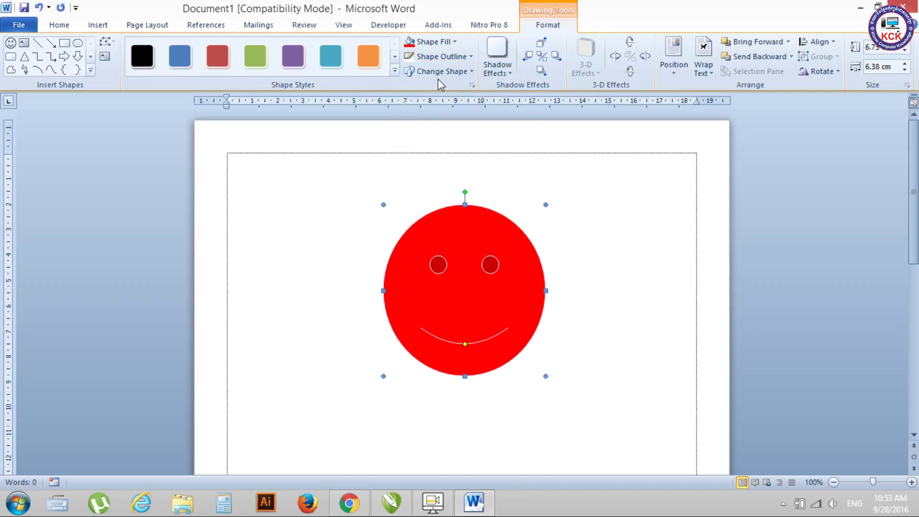
pyautogui.click(438, 57)
pyautogui.moveTo(438, 200)
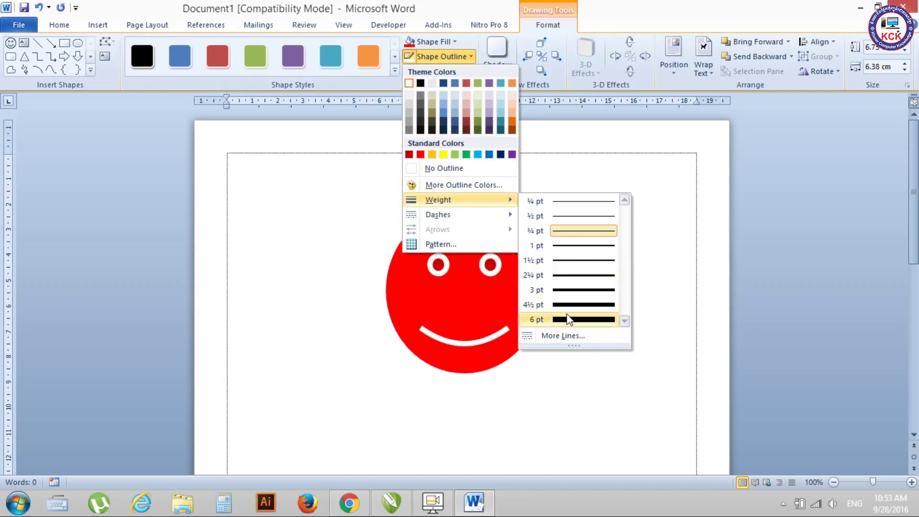
pyautogui.click(567, 318)
# Check the smiley by toggling its selection, then close Word without saving
pyautogui.click(638, 220)
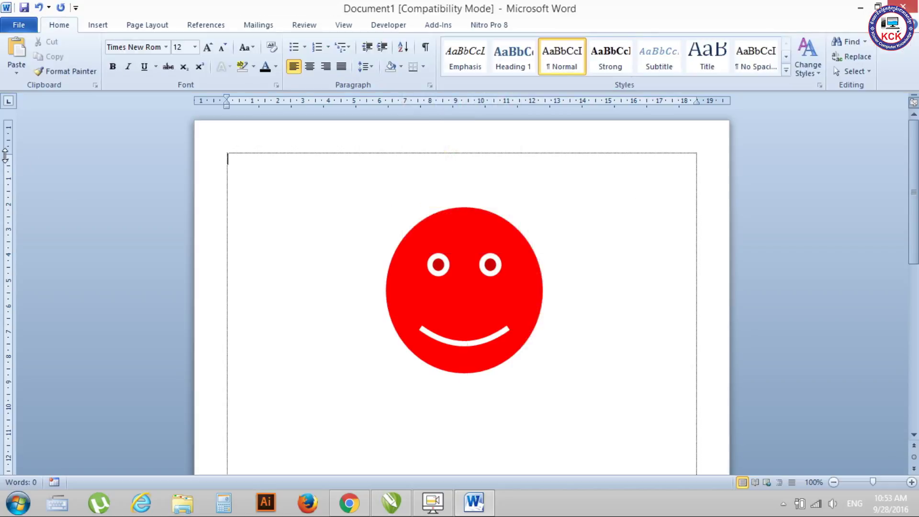
pyautogui.click(401, 274)
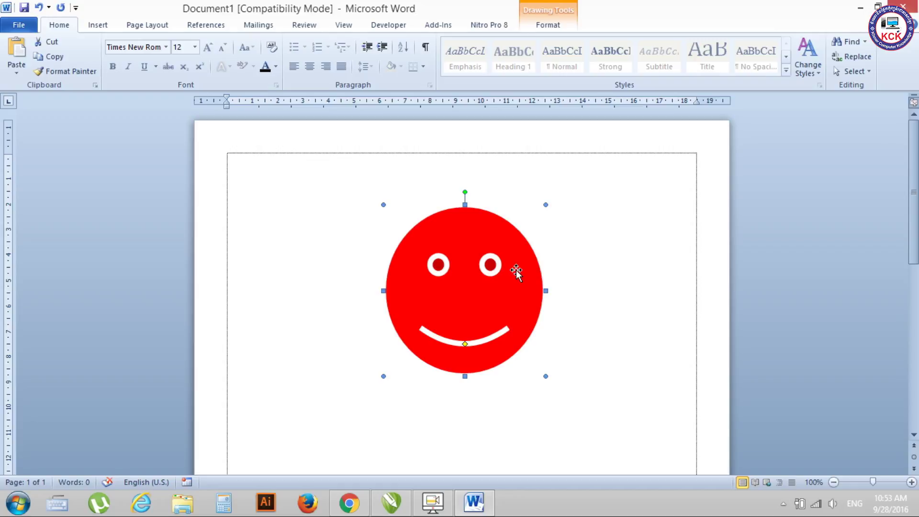
pyautogui.click(633, 246)
pyautogui.click(495, 269)
pyautogui.click(594, 235)
pyautogui.click(500, 280)
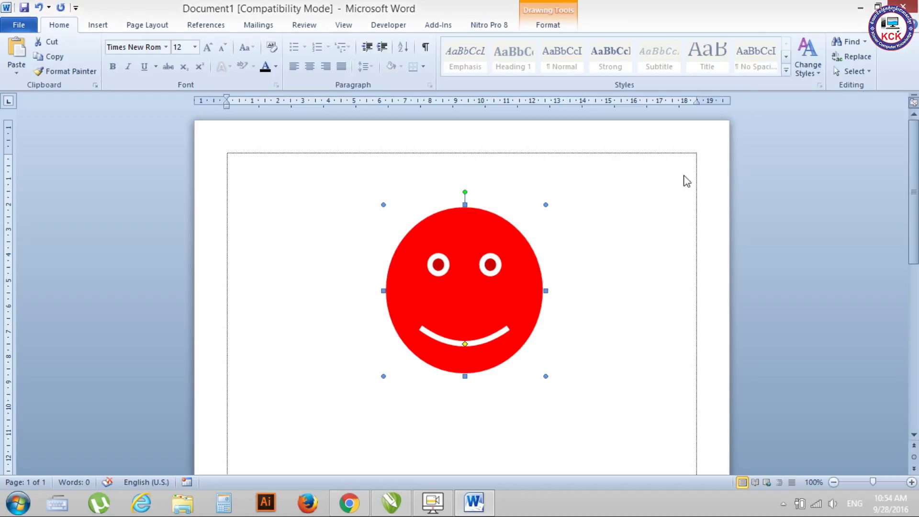
pyautogui.click(903, 6)
pyautogui.click(479, 266)
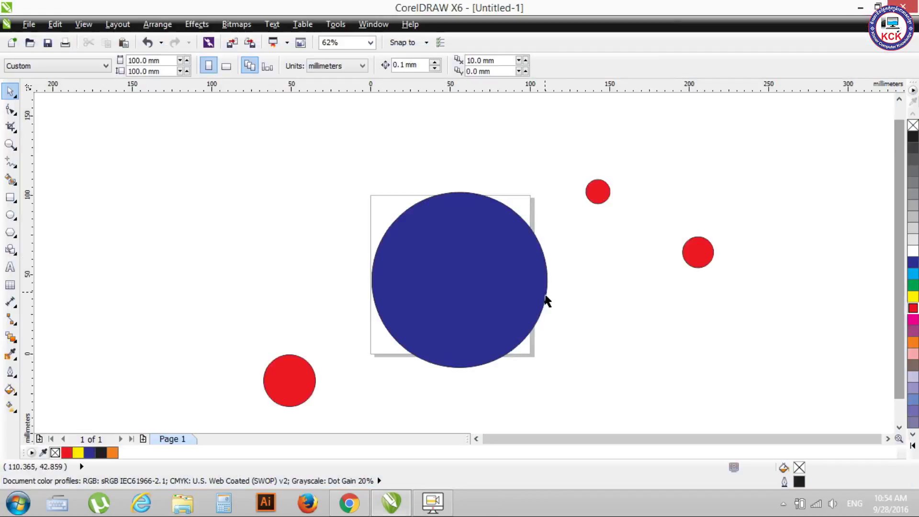
# Select only the large blue circle and show the shape-editing tool choices
pyautogui.click(436, 247)
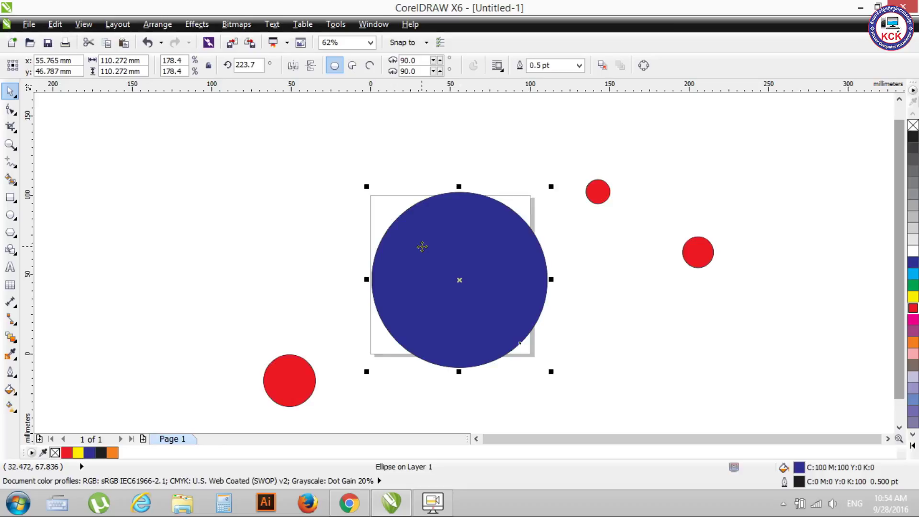
pyautogui.click(12, 110)
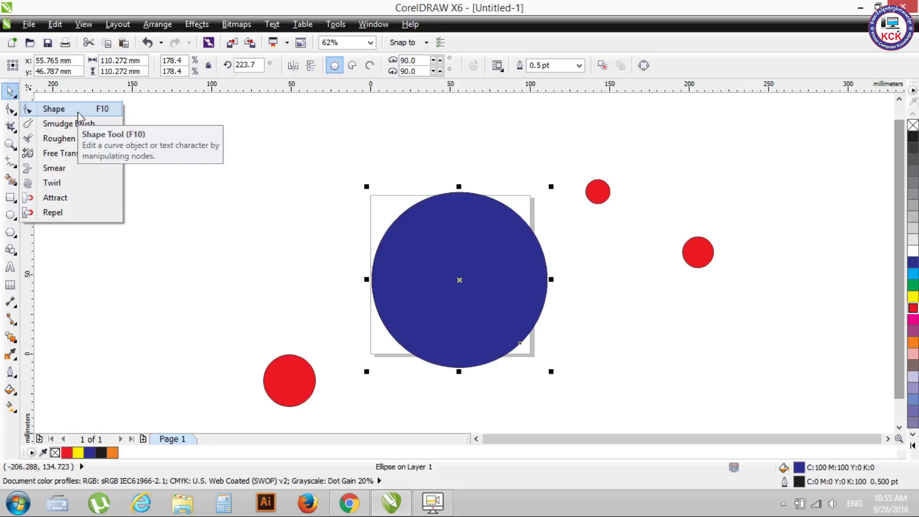
# Choose the Shape tool (F10) to edit the blue circle's nodes
pyautogui.click(15, 97)
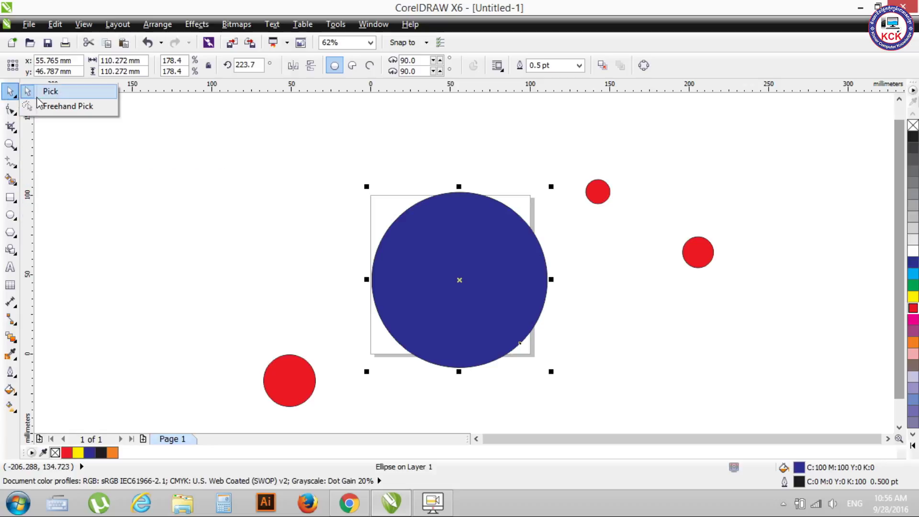
pyautogui.click(15, 112)
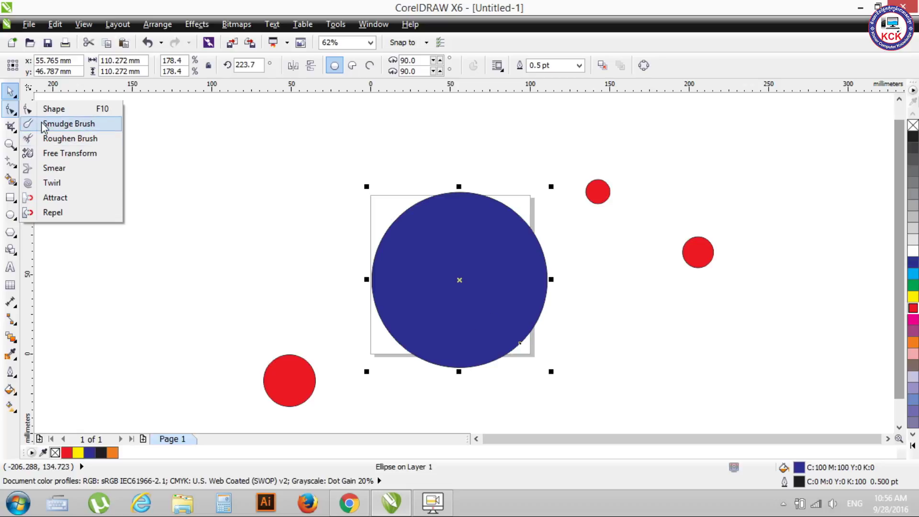
pyautogui.click(48, 108)
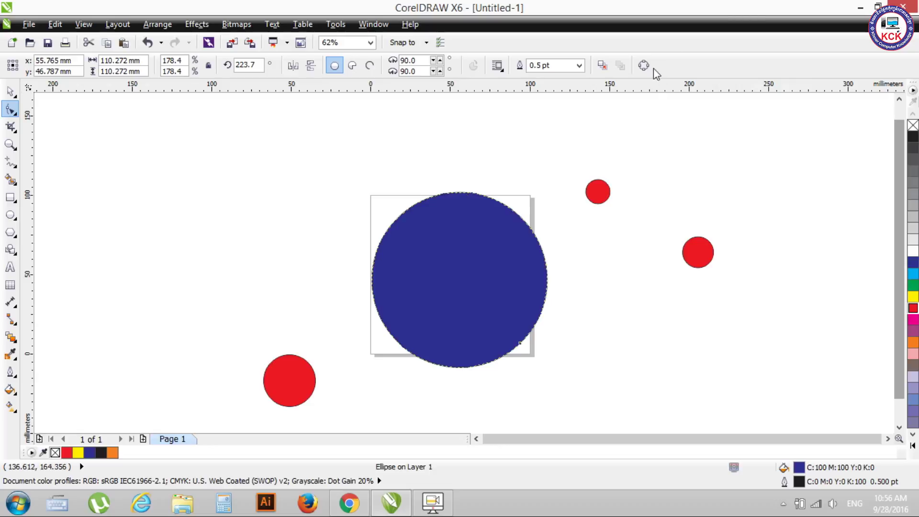
# Convert the large blue circle to curves from its right-click menu
pyautogui.rightClick(495, 249)
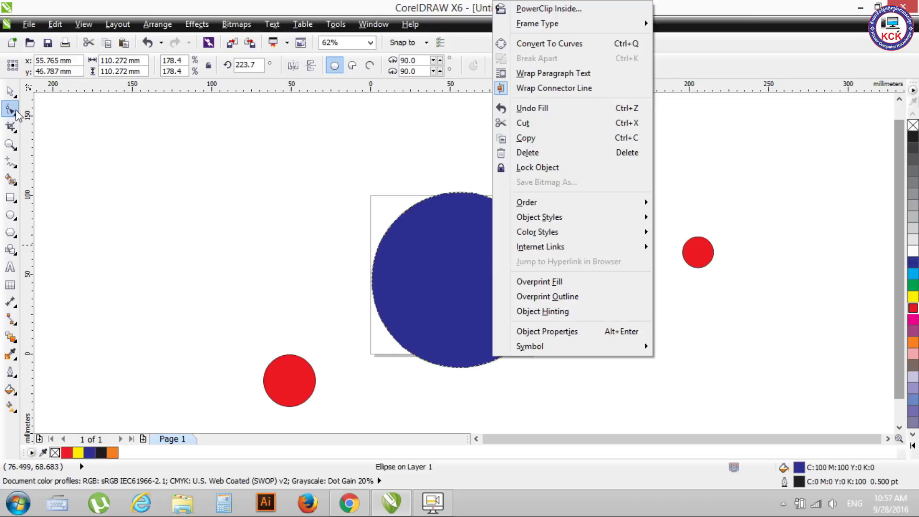
pyautogui.click(549, 44)
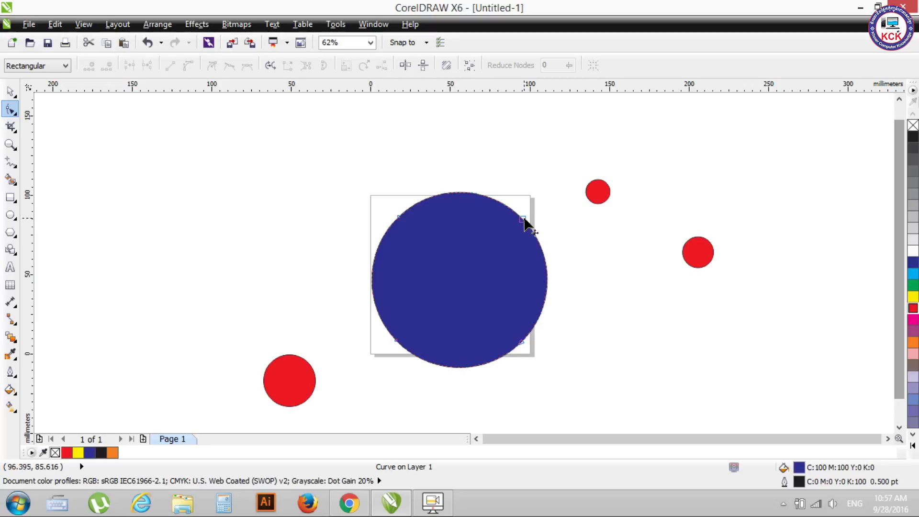
# Return to the Pick tool and compare the blue curve with a small red ellipse
pyautogui.click(10, 91)
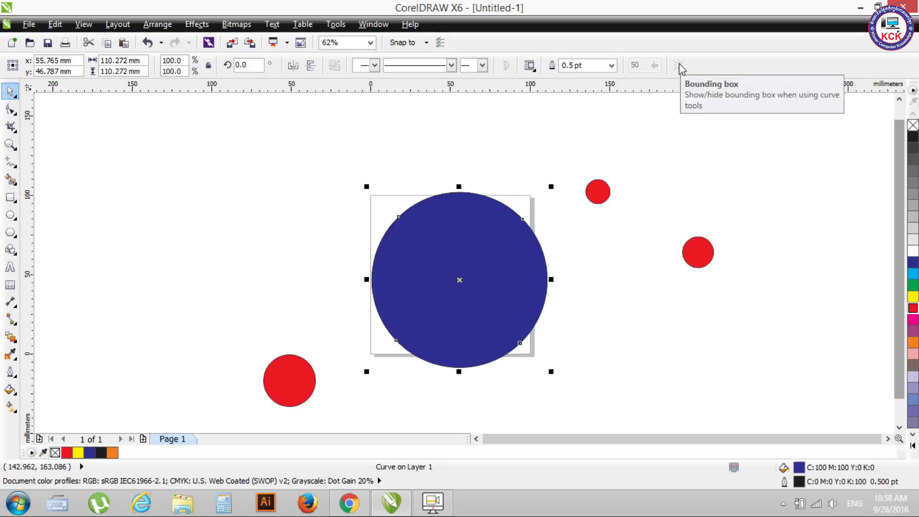
pyautogui.click(579, 249)
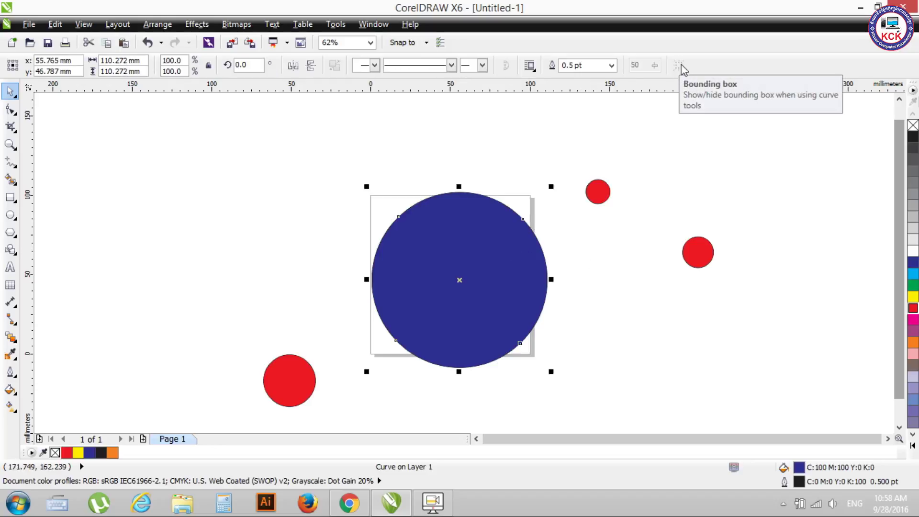
pyautogui.click(597, 192)
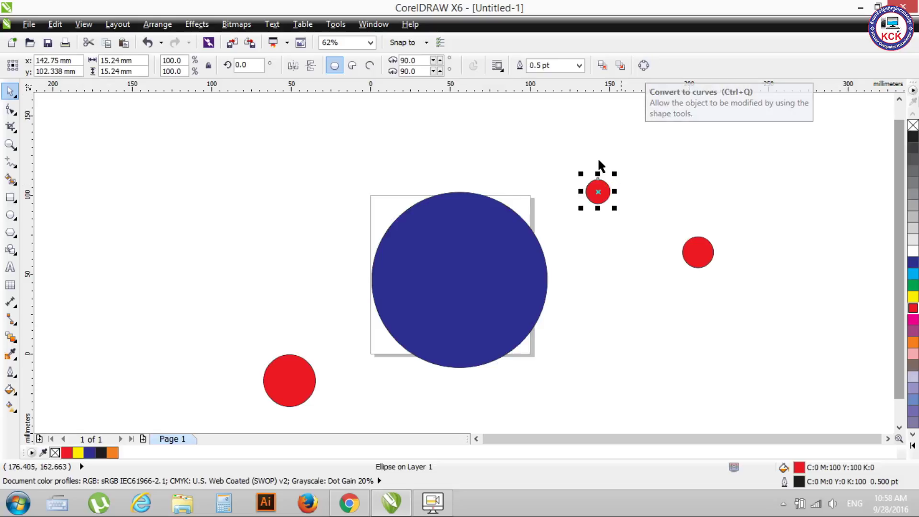
# Reselect the blue curve after comparing it with a red circle, then take the Shape tool
pyautogui.click(512, 246)
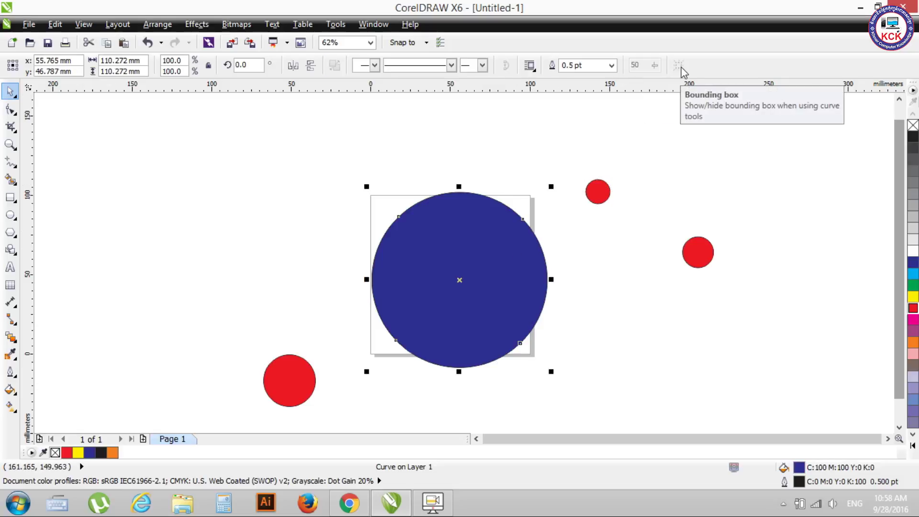
pyautogui.click(605, 192)
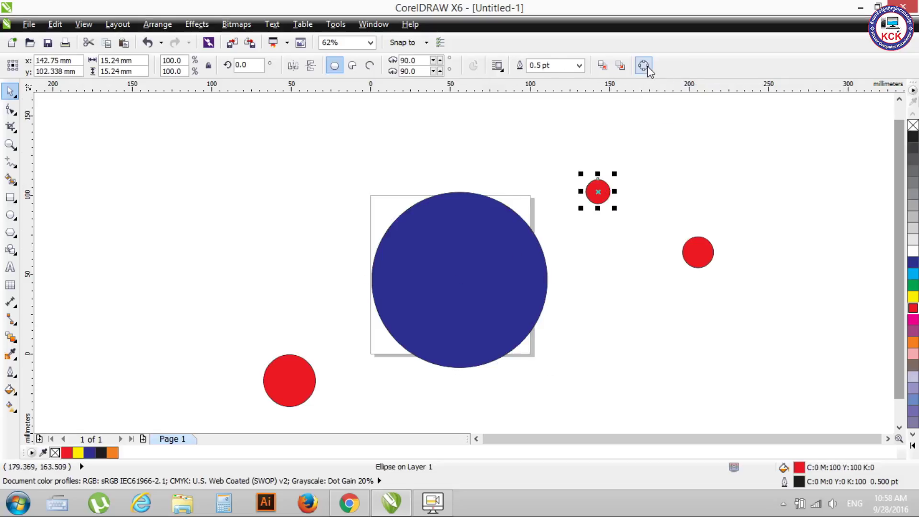
pyautogui.click(451, 229)
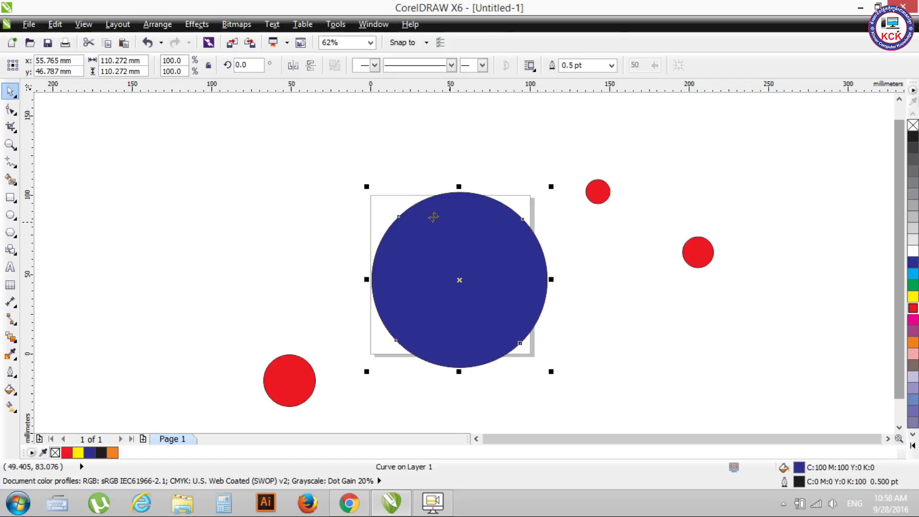
pyautogui.click(12, 111)
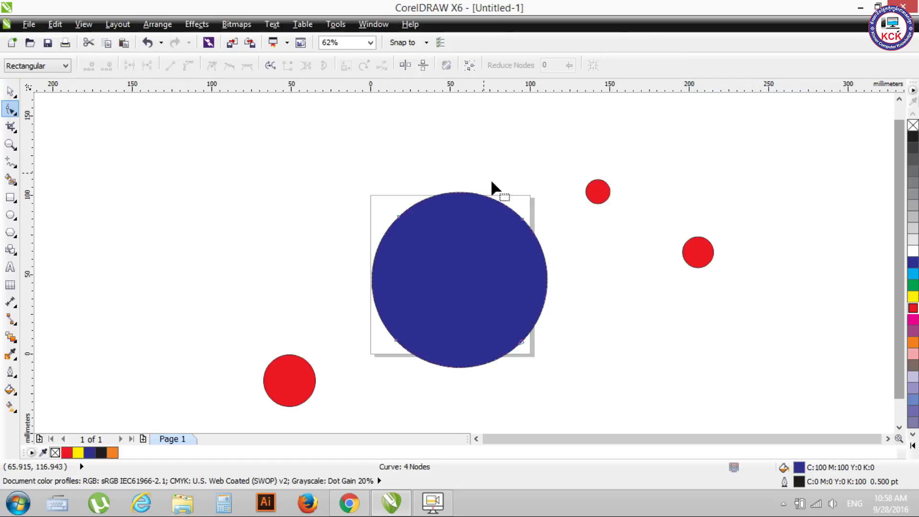
# Drag the blue curve's upper nodes and top handle into a tilted egg shape
pyautogui.click(399, 217)
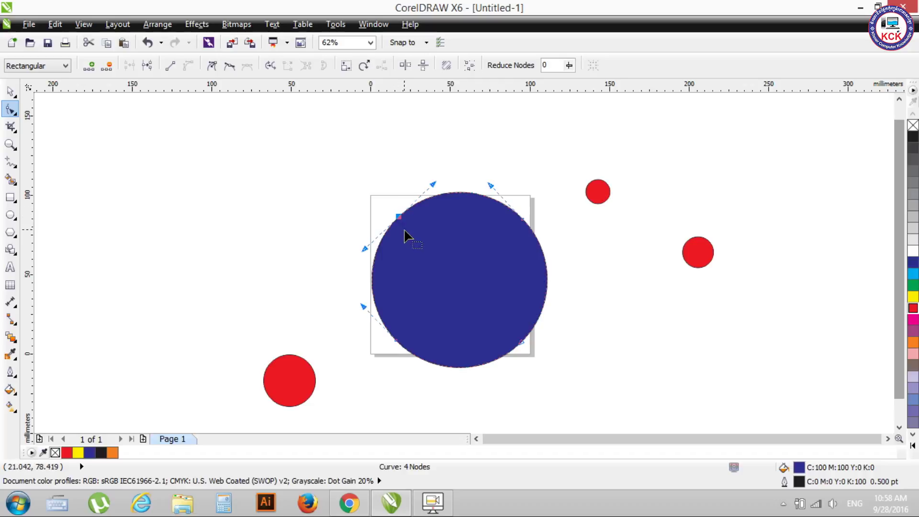
pyautogui.moveTo(399, 219)
pyautogui.mouseDown()
pyautogui.moveTo(283, 194)
pyautogui.moveTo(410, 238)
pyautogui.moveTo(406, 215)
pyautogui.mouseUp()
pyautogui.moveTo(525, 220); pyautogui.dragTo(536, 186)
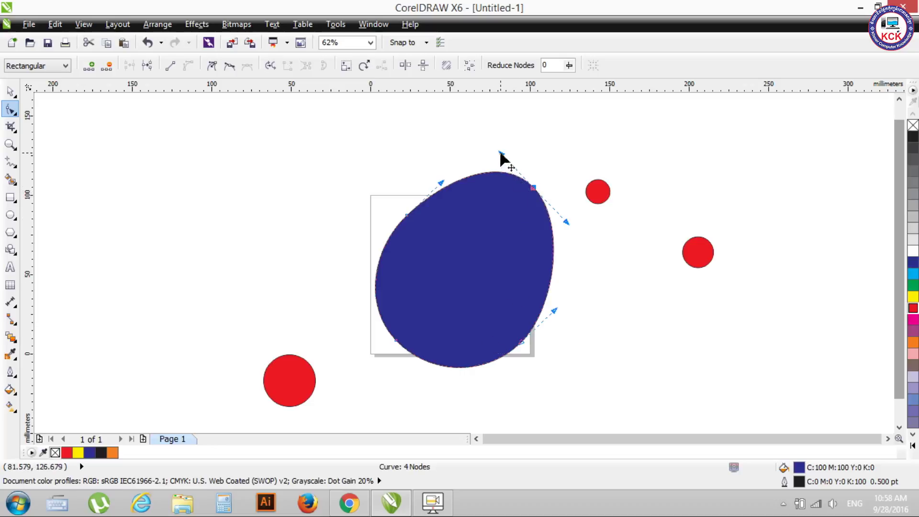
pyautogui.moveTo(500, 152)
pyautogui.mouseDown()
pyautogui.moveTo(477, 225)
pyautogui.moveTo(483, 236)
pyautogui.moveTo(497, 117)
pyautogui.moveTo(416, 271)
pyautogui.mouseUp()
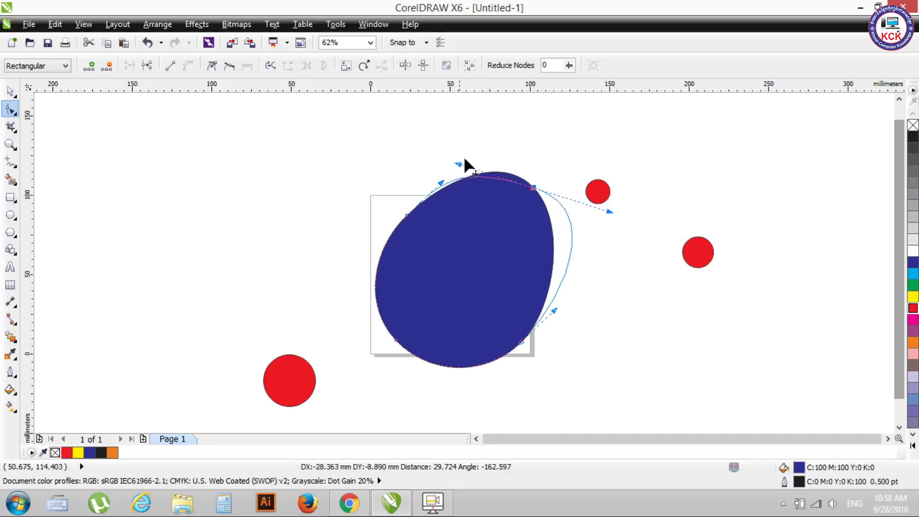
pyautogui.moveTo(416, 270); pyautogui.dragTo(488, 179)
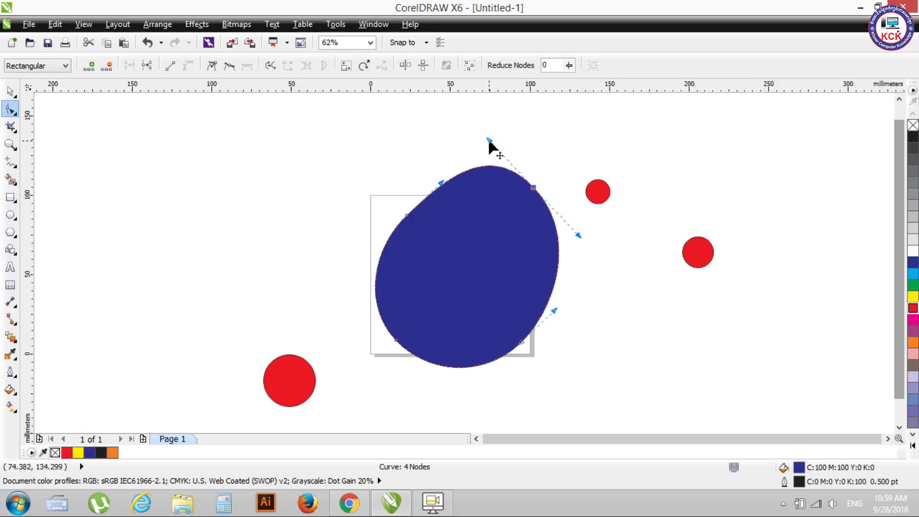
pyautogui.moveTo(489, 141)
pyautogui.mouseDown()
pyautogui.moveTo(488, 162)
pyautogui.moveTo(490, 153)
pyautogui.mouseUp()
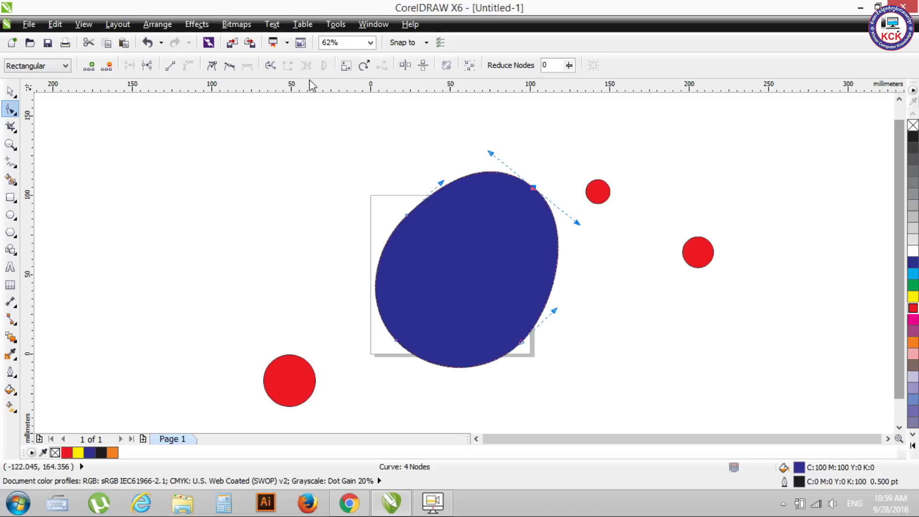
pyautogui.click(64, 67)
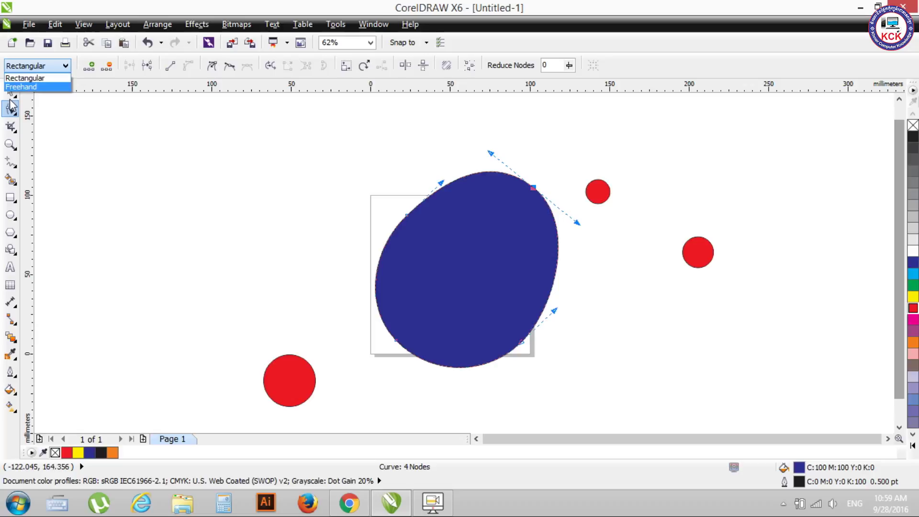
pyautogui.click(26, 93)
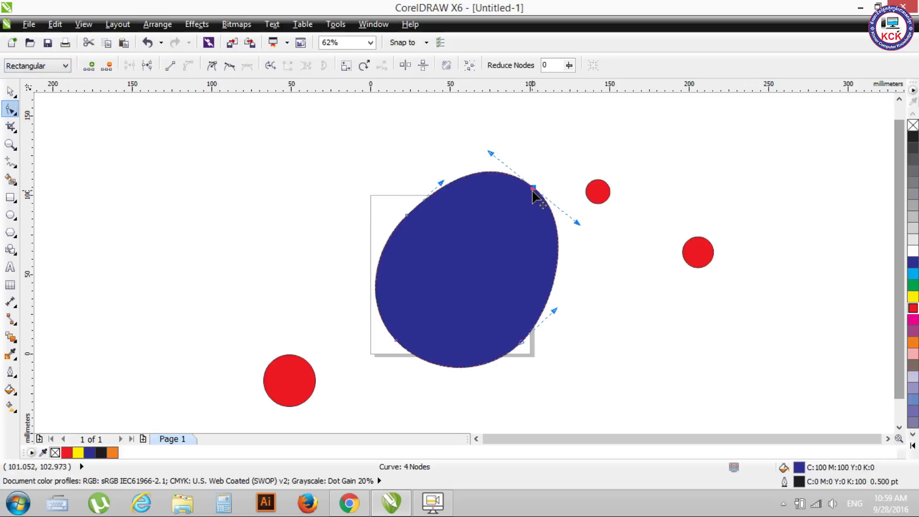
# Move the top-right node and bend the blue oval into a kidney shape
pyautogui.click(543, 156)
pyautogui.moveTo(370, 155)
pyautogui.mouseDown()
pyautogui.moveTo(401, 218)
pyautogui.moveTo(547, 224)
pyautogui.mouseUp()
pyautogui.moveTo(534, 189); pyautogui.dragTo(521, 149)
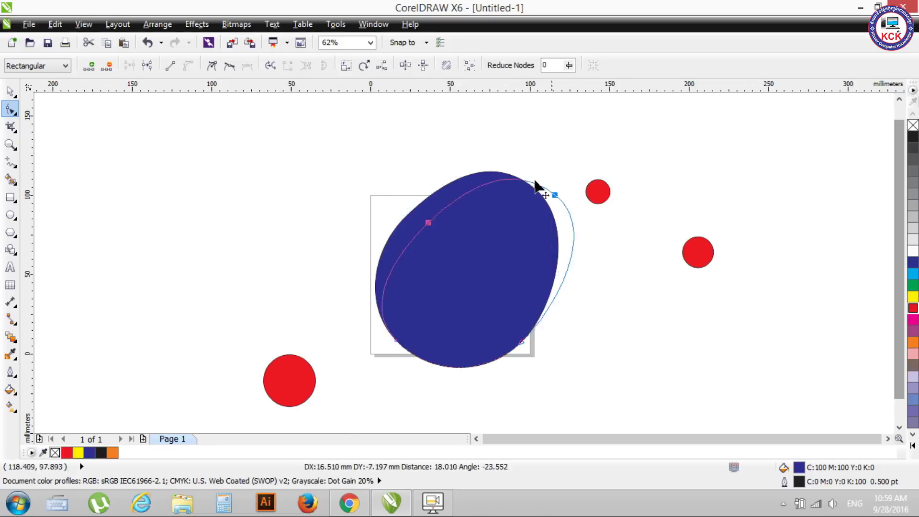
pyautogui.moveTo(521, 150)
pyautogui.mouseDown()
pyautogui.moveTo(520, 230)
pyautogui.moveTo(538, 192)
pyautogui.mouseUp()
pyautogui.moveTo(414, 223); pyautogui.dragTo(470, 271)
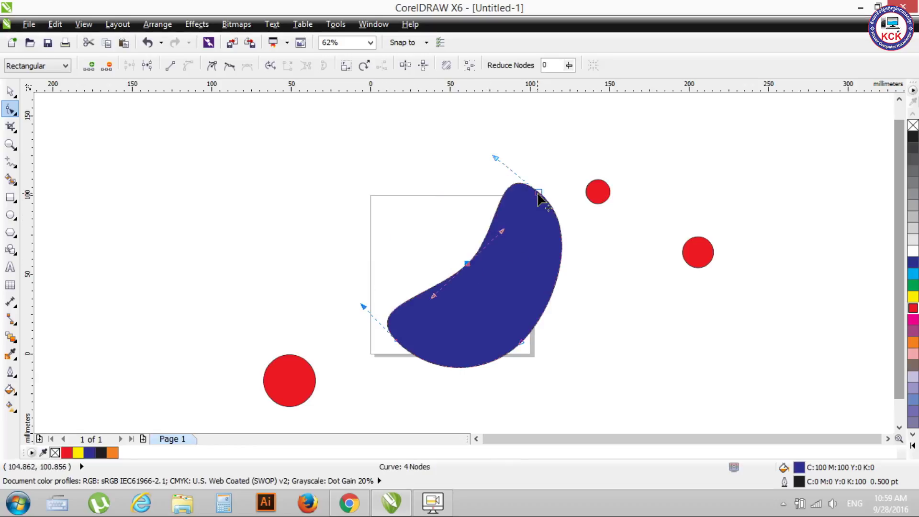
# Marquee the upper nodes and raise the top node into a narrow peak
pyautogui.moveTo(395, 125); pyautogui.dragTo(545, 274)
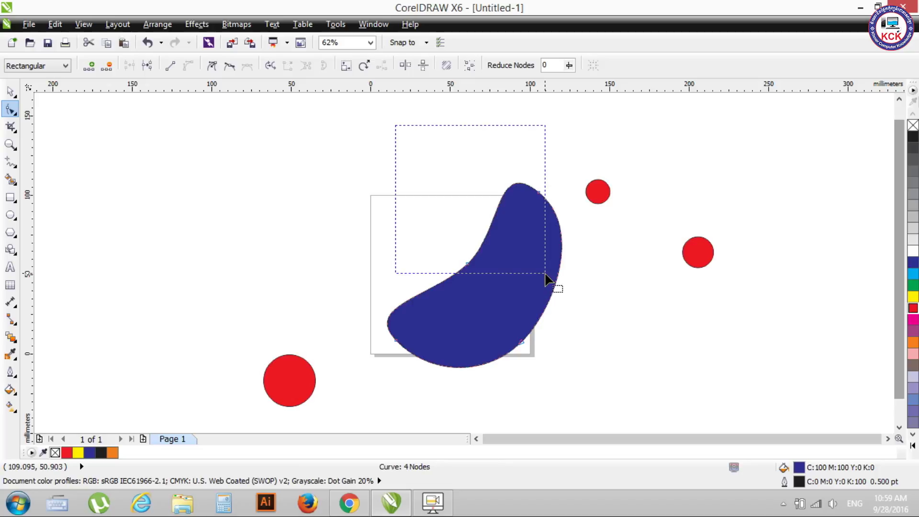
pyautogui.moveTo(539, 194); pyautogui.dragTo(313, 173)
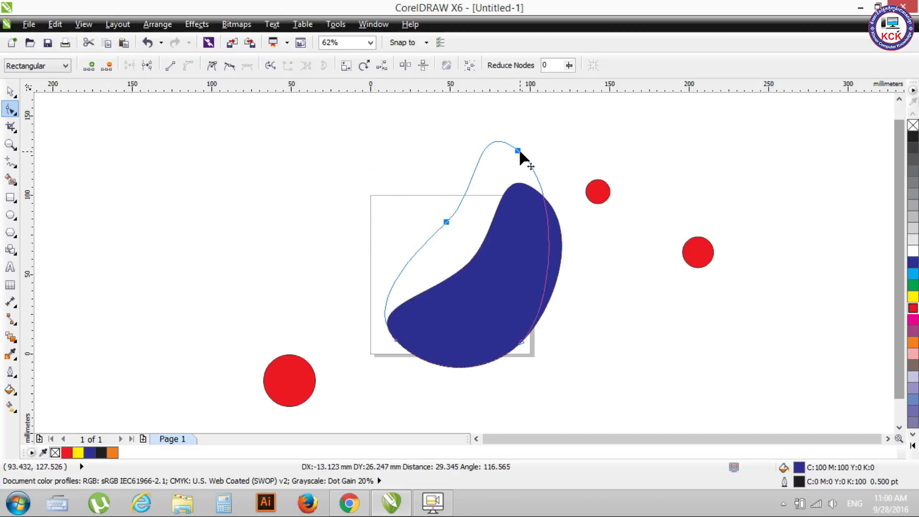
pyautogui.moveTo(313, 173); pyautogui.dragTo(488, 157)
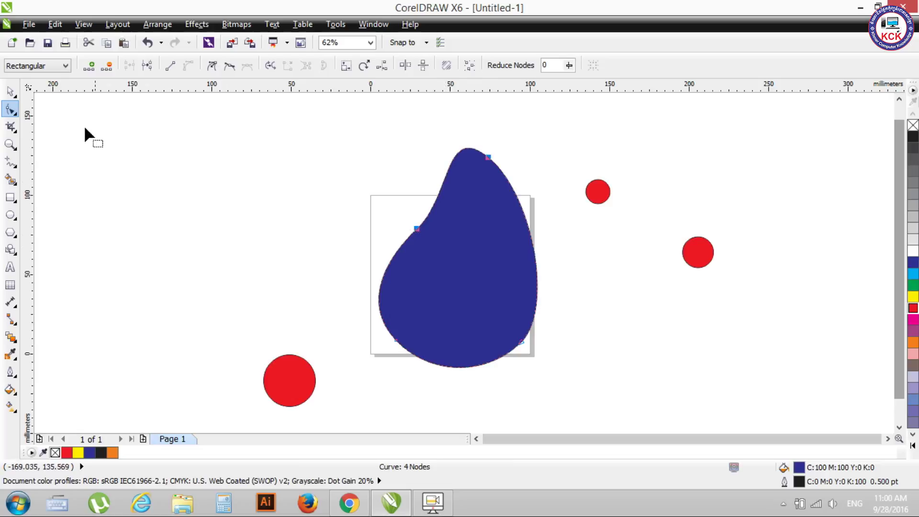
pyautogui.moveTo(301, 113)
pyautogui.mouseDown()
pyautogui.moveTo(529, 263)
pyautogui.moveTo(560, 254)
pyautogui.mouseUp()
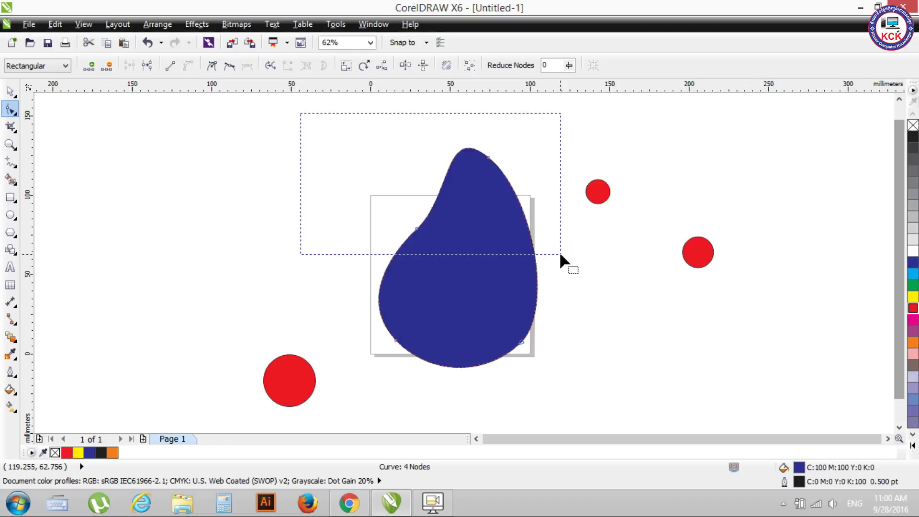
pyautogui.moveTo(560, 255)
pyautogui.mouseDown()
pyautogui.moveTo(529, 205)
pyautogui.moveTo(544, 268)
pyautogui.moveTo(538, 244)
pyautogui.mouseUp()
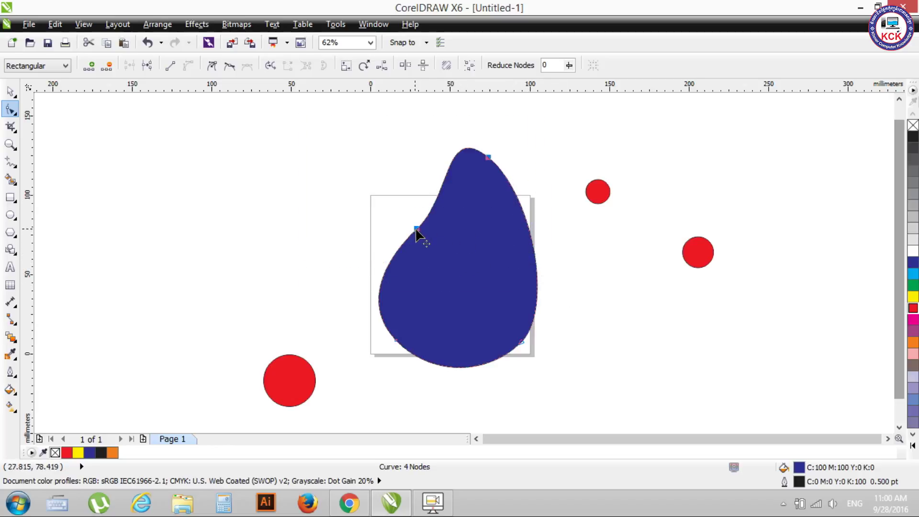
pyautogui.moveTo(417, 229); pyautogui.dragTo(406, 223)
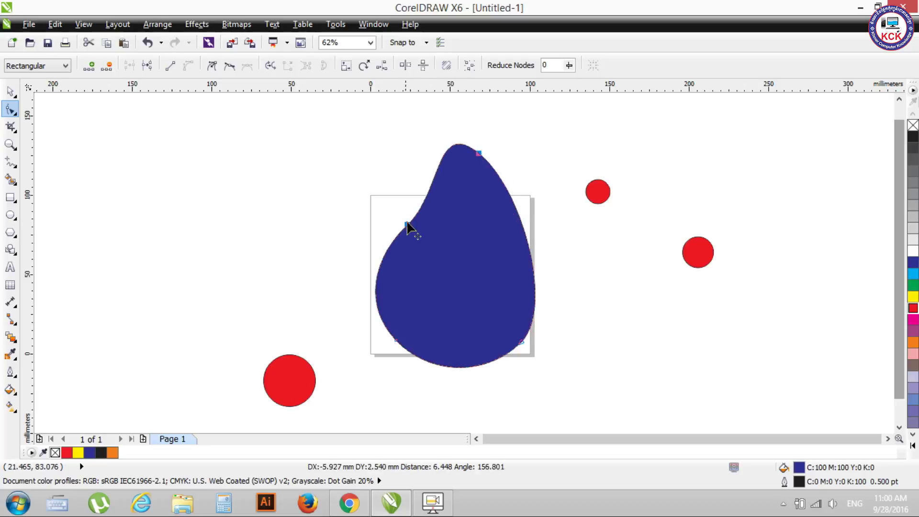
pyautogui.click(479, 166)
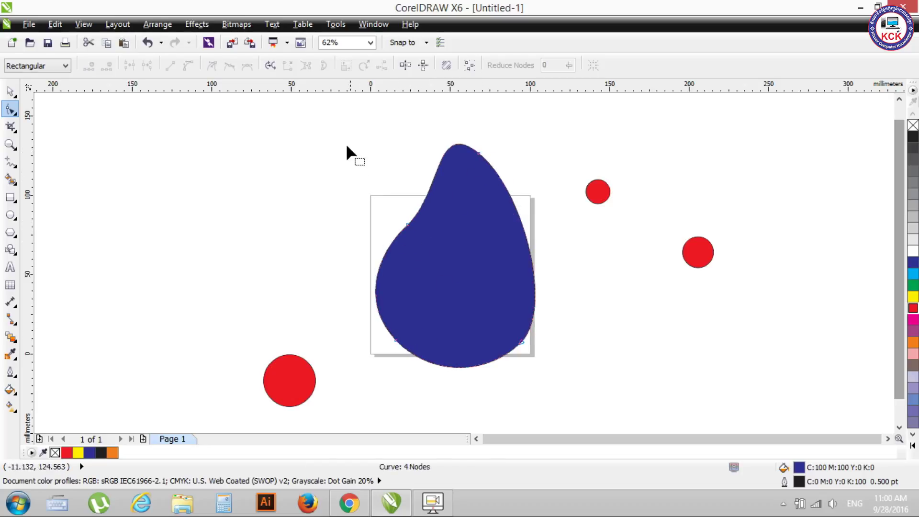
# Select the left-side nodes and shift them to widen the teardrop's base
pyautogui.moveTo(355, 123); pyautogui.dragTo(480, 352)
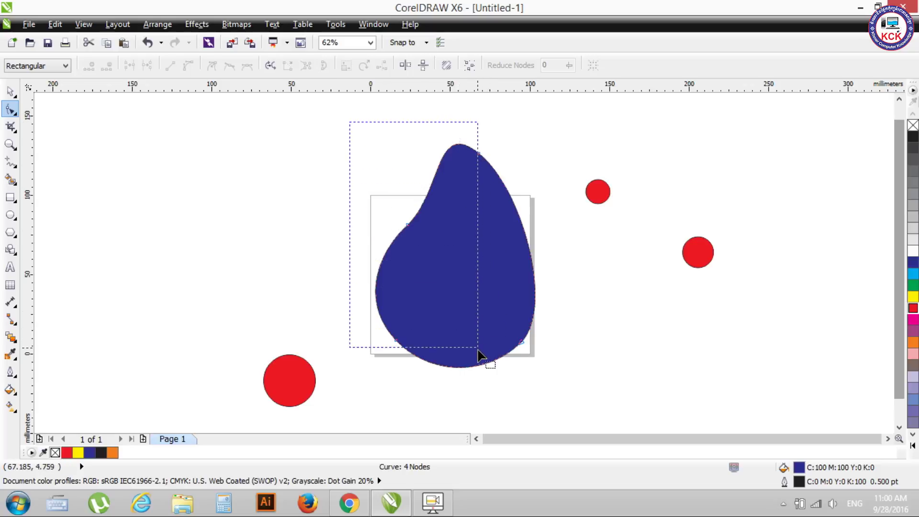
pyautogui.moveTo(480, 352); pyautogui.dragTo(485, 356)
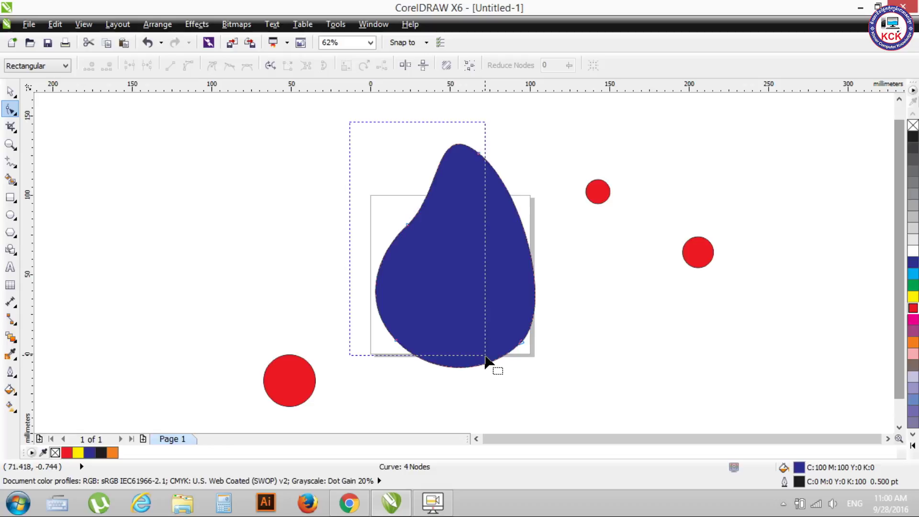
pyautogui.moveTo(485, 357); pyautogui.dragTo(485, 356)
pyautogui.moveTo(407, 224)
pyautogui.mouseDown()
pyautogui.moveTo(377, 184)
pyautogui.moveTo(416, 223)
pyautogui.mouseUp()
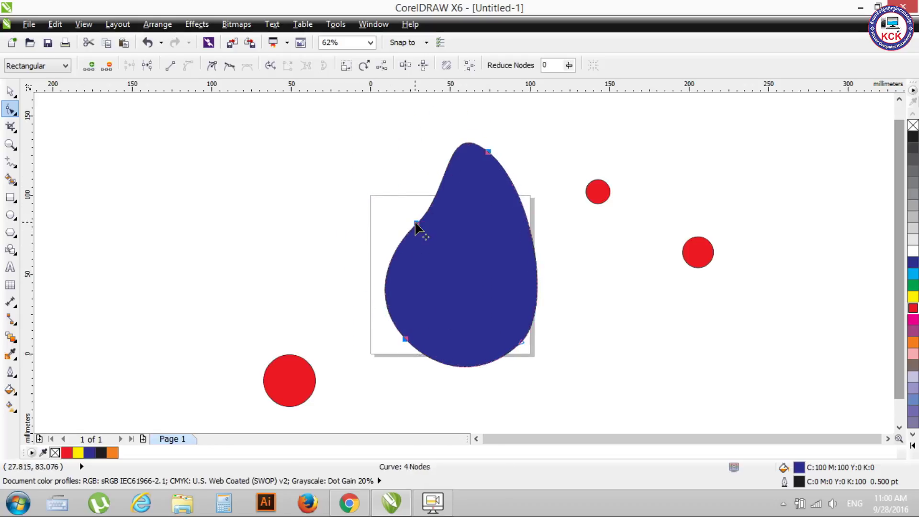
pyautogui.click(336, 165)
pyautogui.click(41, 66)
# Switch to Freehand node selection, lasso two top nodes, and undo a trial drag
pyautogui.click(28, 87)
pyautogui.moveTo(484, 132); pyautogui.dragTo(394, 354)
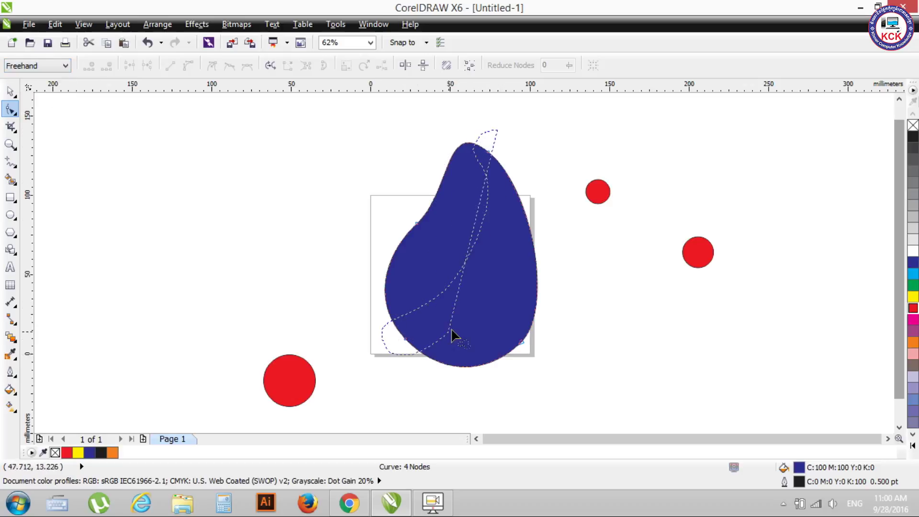
pyautogui.moveTo(393, 354); pyautogui.dragTo(495, 128)
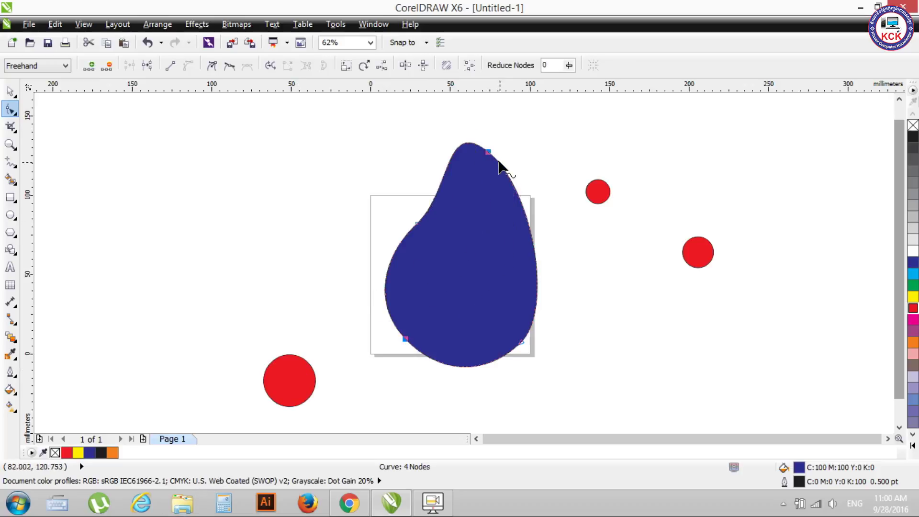
pyautogui.moveTo(489, 152)
pyautogui.mouseDown()
pyautogui.moveTo(450, 297)
pyautogui.moveTo(423, 353)
pyautogui.mouseUp()
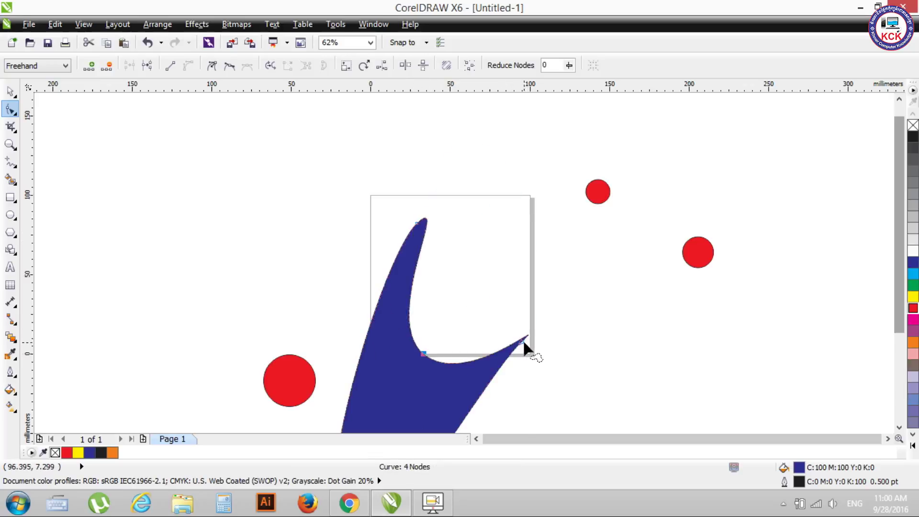
pyautogui.hotkey('ctrl', 'z')
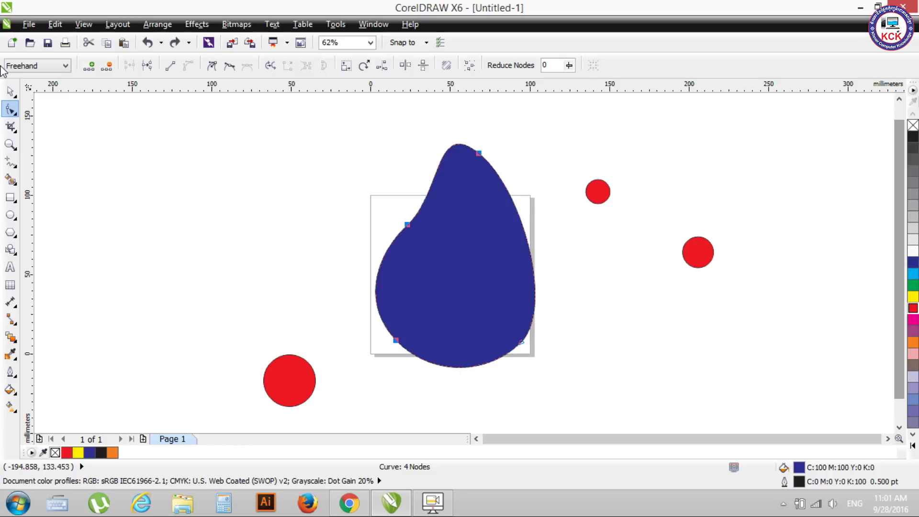
pyautogui.click(45, 68)
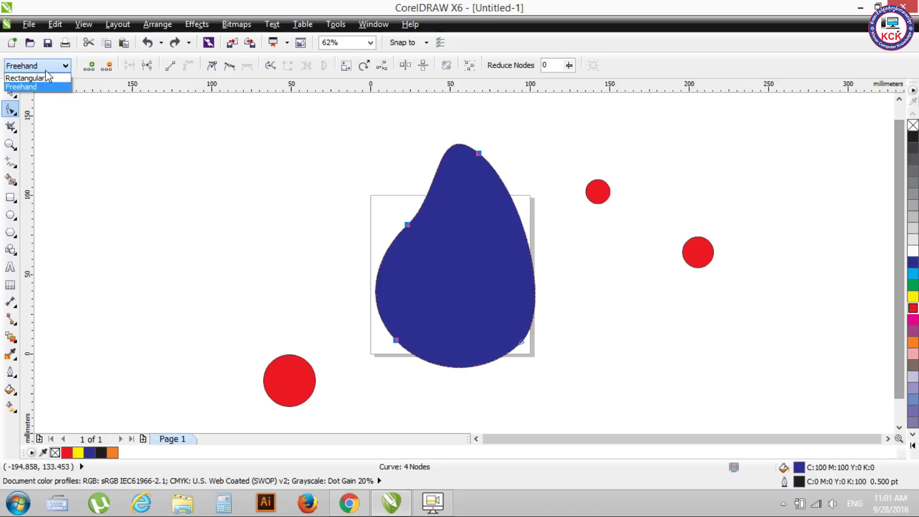
pyautogui.click(46, 71)
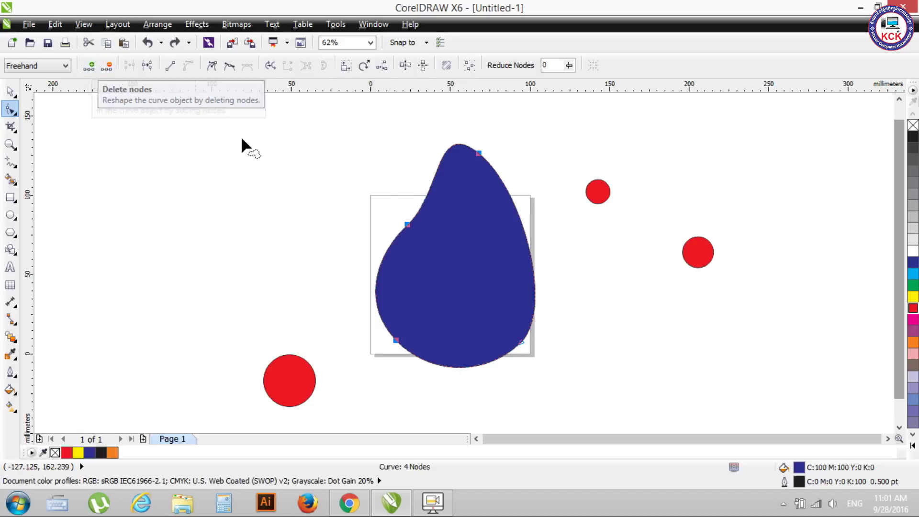
pyautogui.click(428, 193)
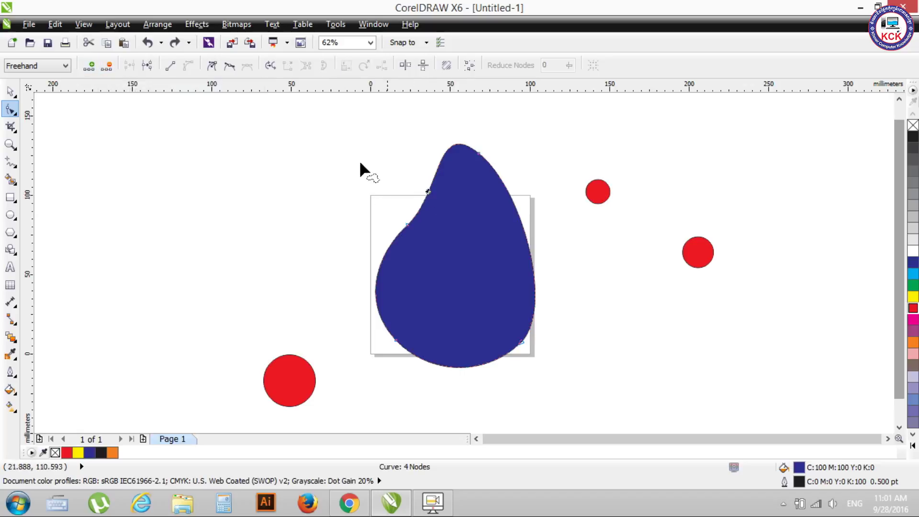
pyautogui.click(90, 67)
pyautogui.scroll(3, 429, 185)
pyautogui.scroll(1, 428, 185)
pyautogui.scroll(-1, 429, 187)
pyautogui.moveTo(430, 178); pyautogui.dragTo(255, 189)
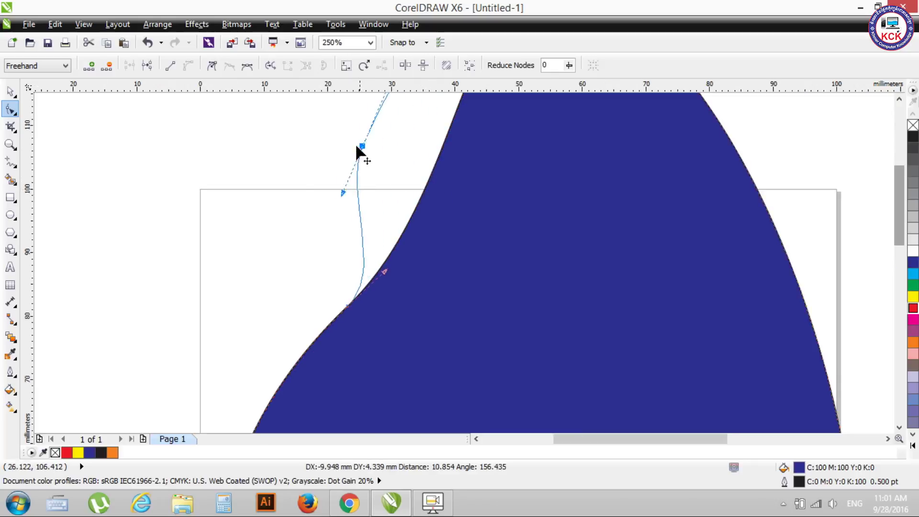
pyautogui.scroll(-2, 383, 232)
pyautogui.scroll(3, 568, 229)
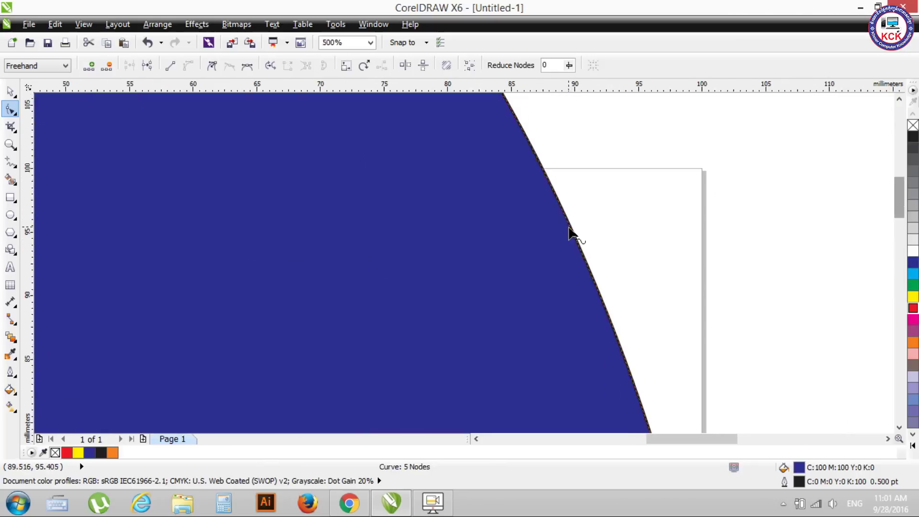
pyautogui.click(567, 222)
pyautogui.scroll(-6, 569, 228)
pyautogui.moveTo(568, 222)
pyautogui.mouseDown()
pyautogui.moveTo(601, 199)
pyautogui.moveTo(586, 172)
pyautogui.mouseUp()
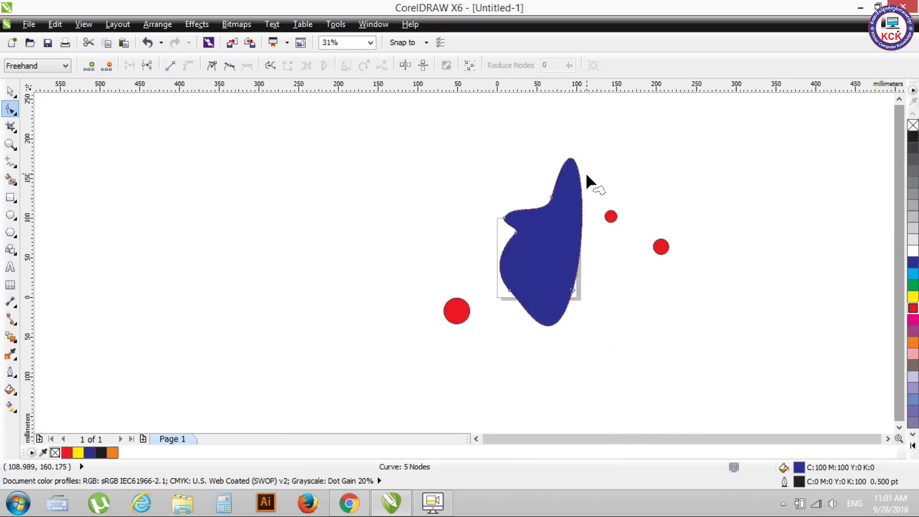
pyautogui.scroll(6, 570, 156)
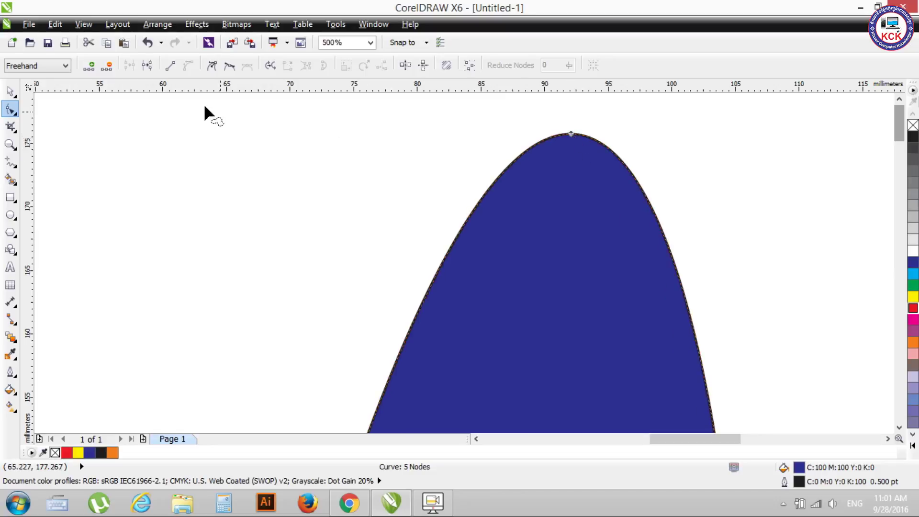
pyautogui.click(89, 66)
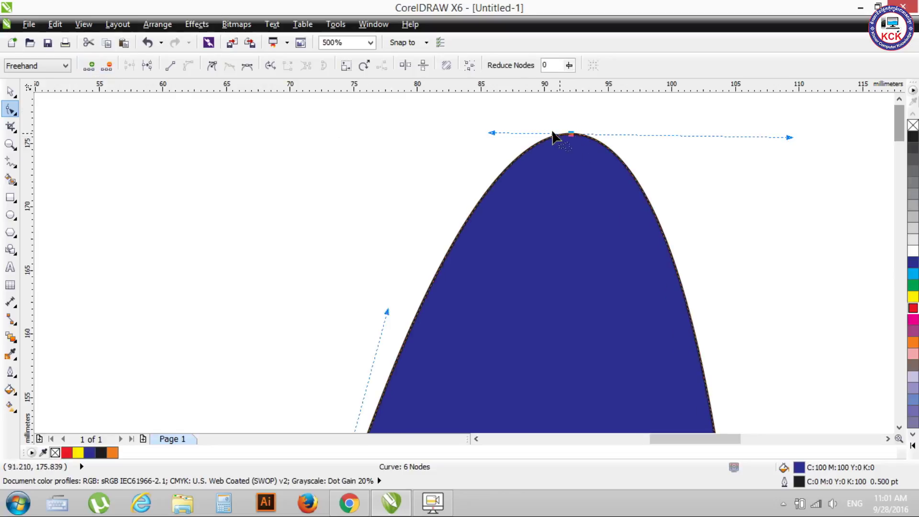
pyautogui.moveTo(789, 137); pyautogui.dragTo(620, 157)
pyautogui.moveTo(619, 306); pyautogui.dragTo(703, 277)
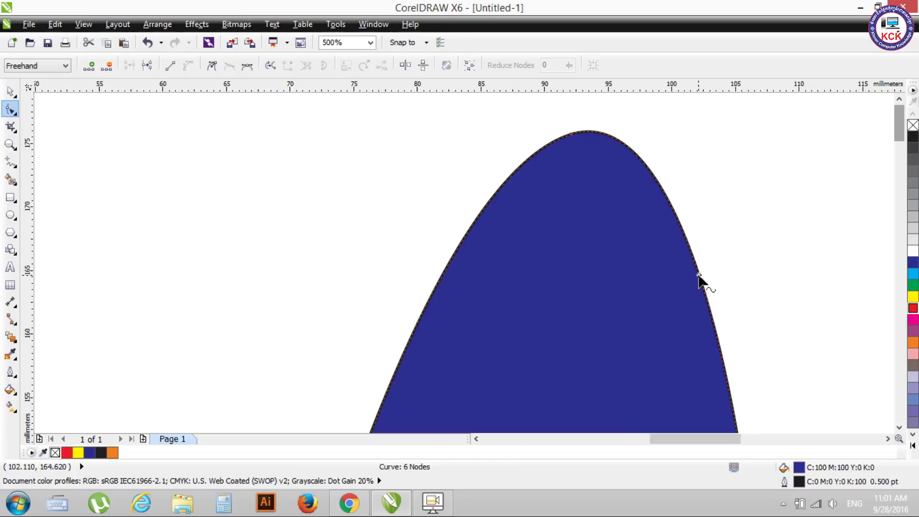
pyautogui.doubleClick(698, 275)
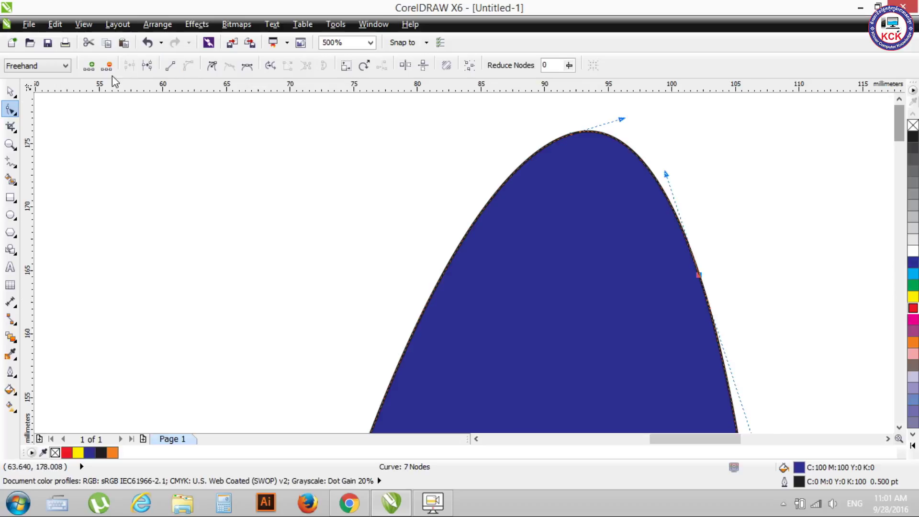
pyautogui.scroll(-2, 345, 148)
pyautogui.scroll(-1, 416, 178)
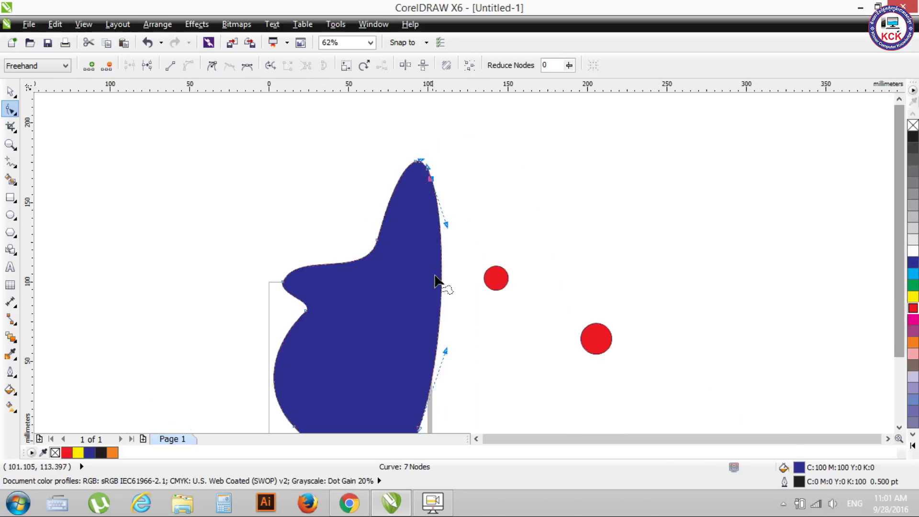
pyautogui.scroll(2, 435, 279)
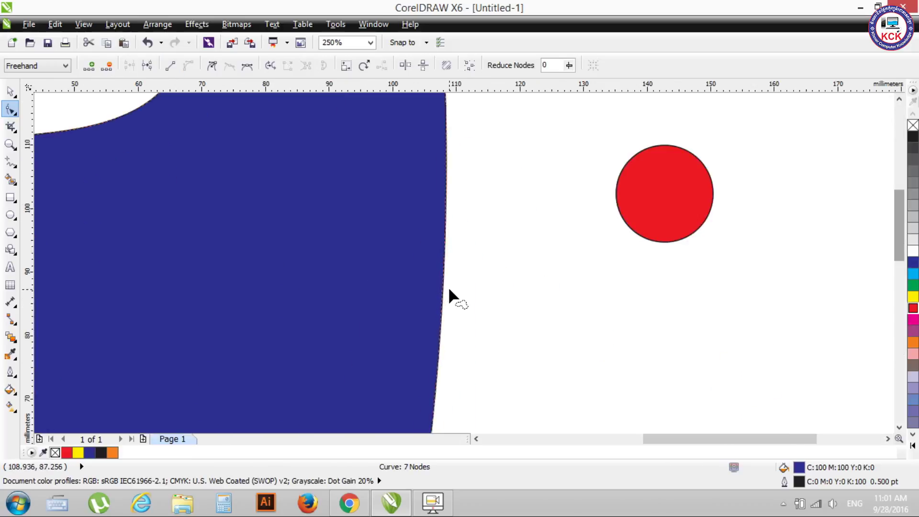
pyautogui.doubleClick(445, 245)
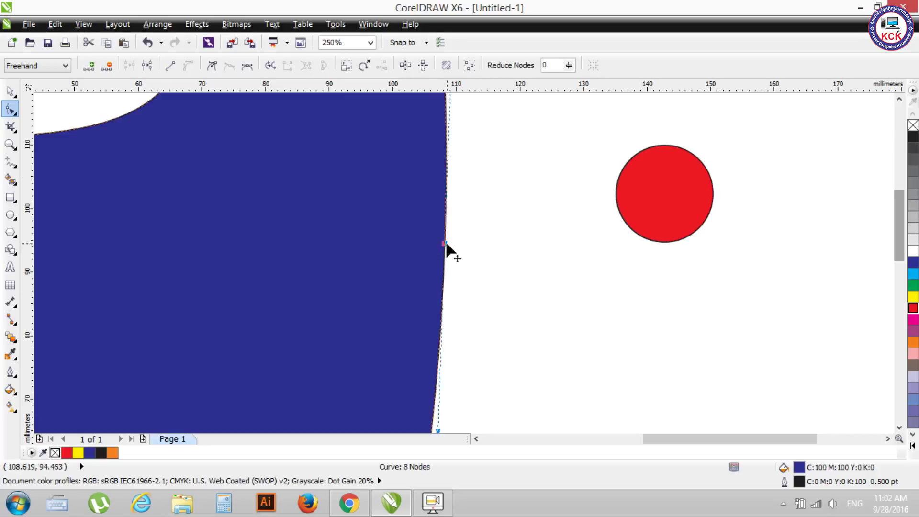
pyautogui.moveTo(450, 245)
pyautogui.mouseDown()
pyautogui.moveTo(486, 248)
pyautogui.moveTo(488, 262)
pyautogui.mouseUp()
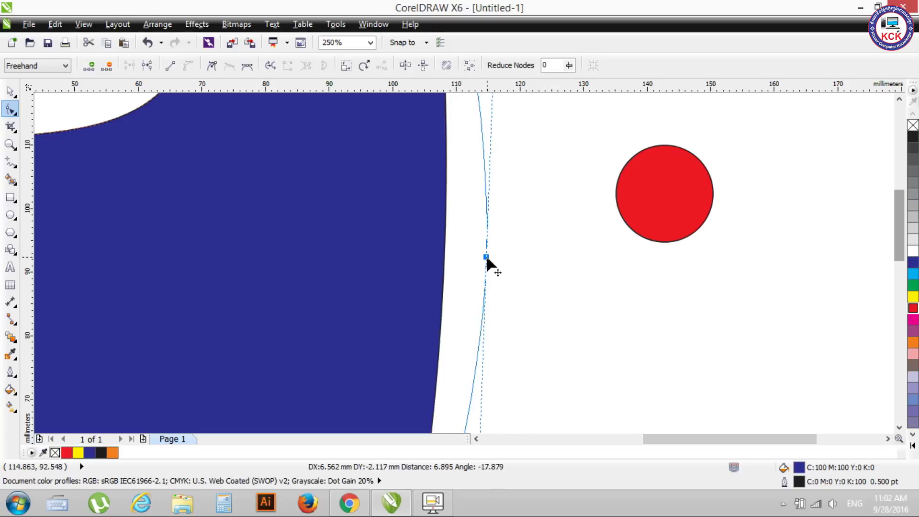
pyautogui.scroll(-1, 488, 254)
pyautogui.scroll(-1, 489, 249)
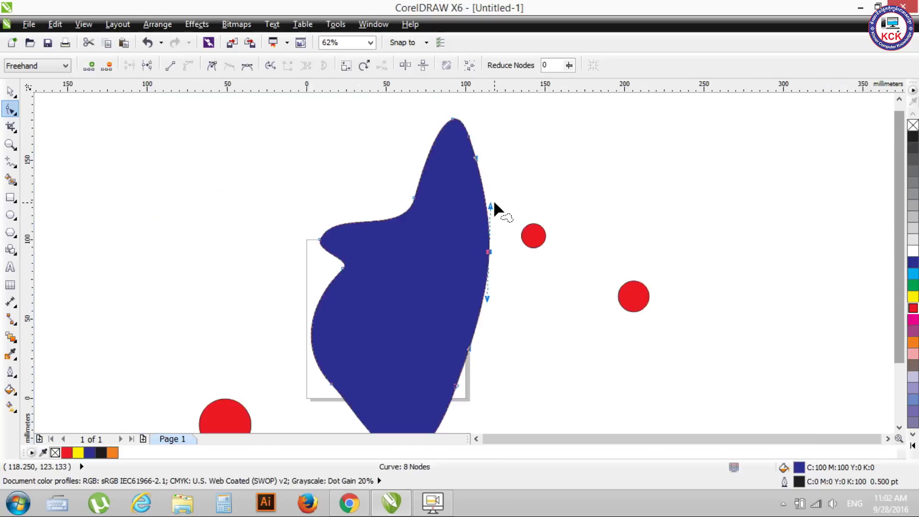
pyautogui.press('Delete')
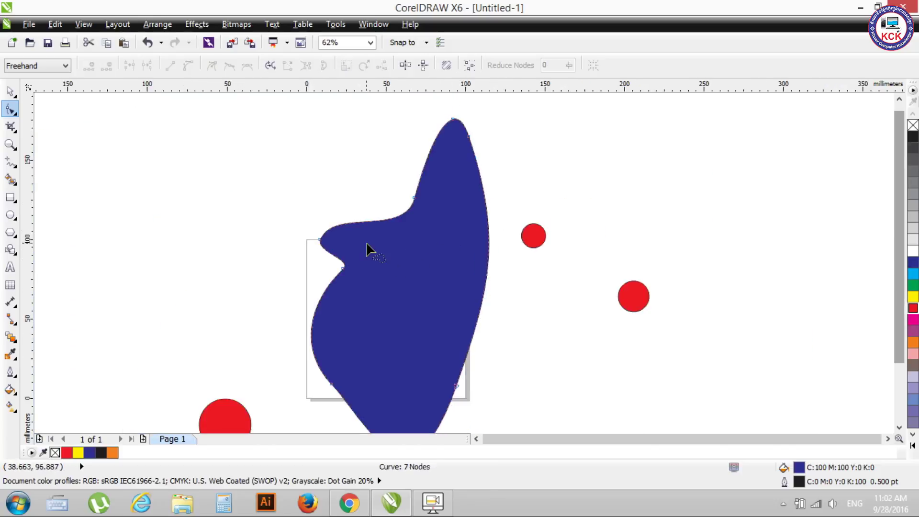
pyautogui.scroll(1, 344, 231)
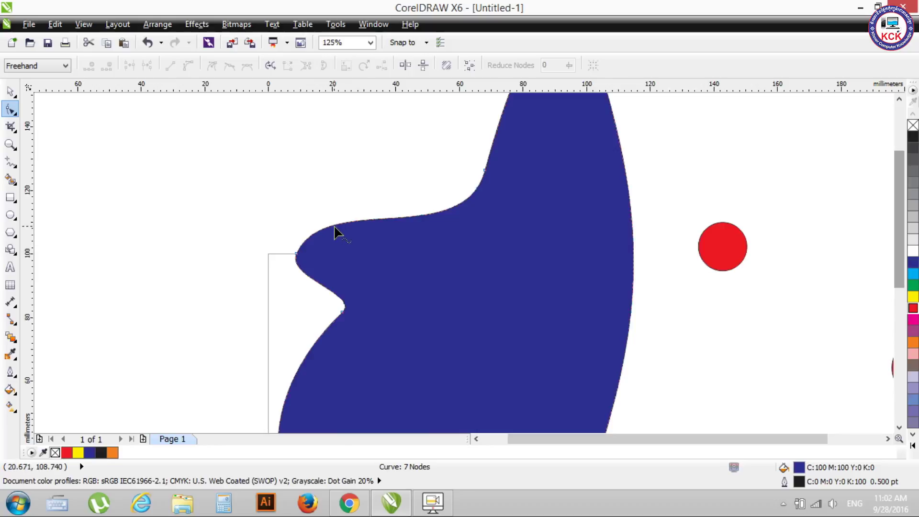
pyautogui.doubleClick(335, 228)
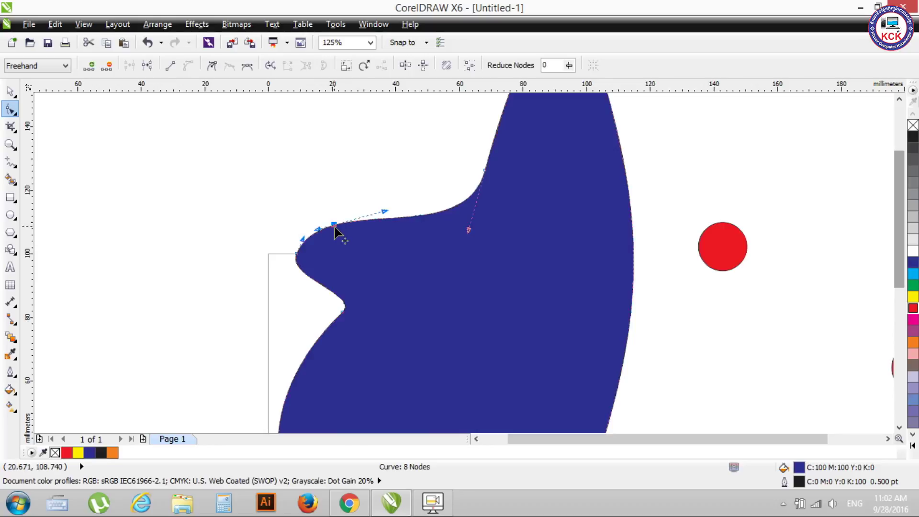
pyautogui.doubleClick(413, 216)
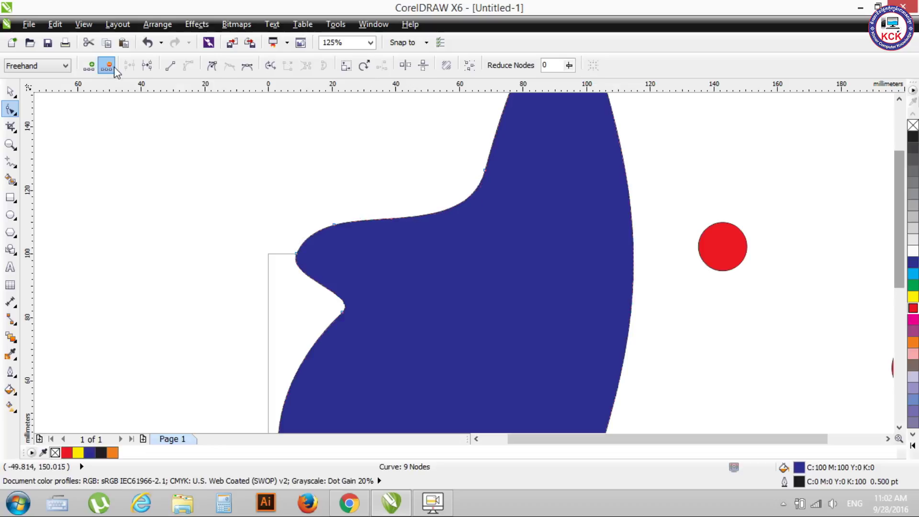
pyautogui.press('Delete')
pyautogui.click(334, 224)
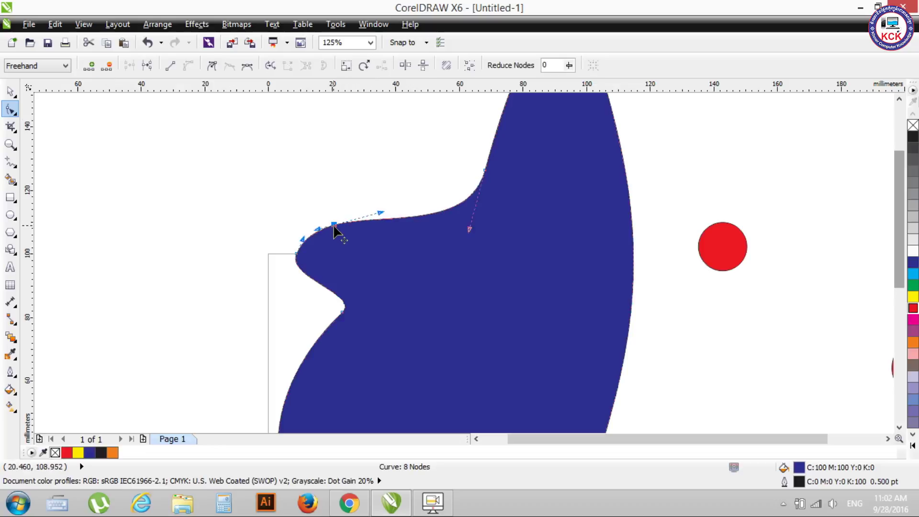
pyautogui.click(105, 66)
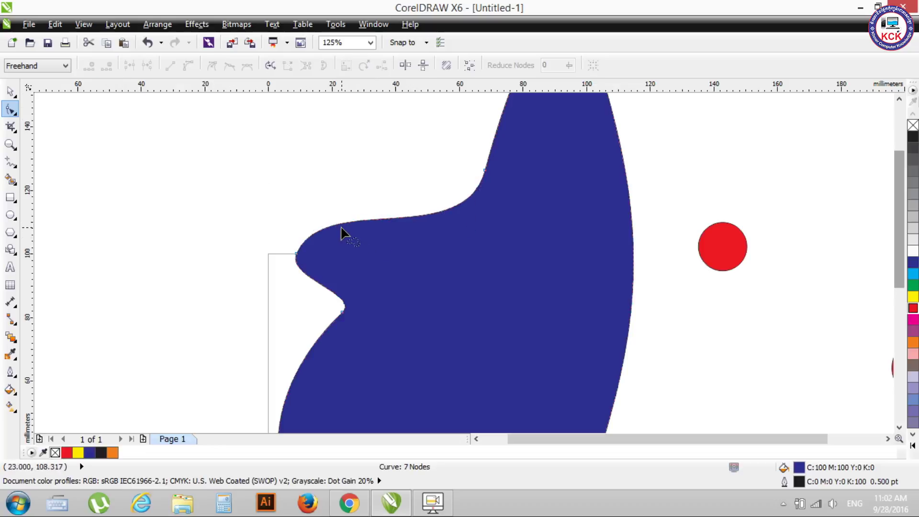
pyautogui.doubleClick(338, 223)
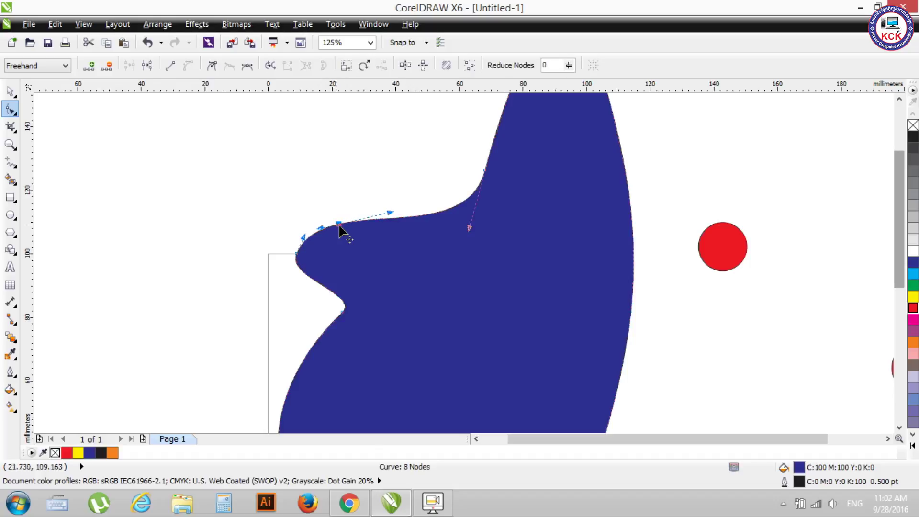
pyautogui.press('Delete')
pyautogui.doubleClick(339, 223)
pyautogui.press('Delete')
pyautogui.doubleClick(338, 224)
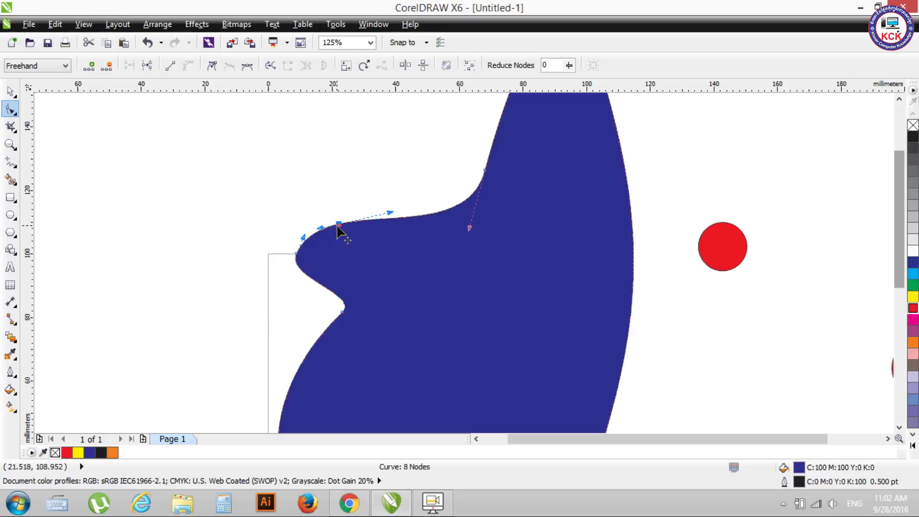
pyautogui.press('Delete')
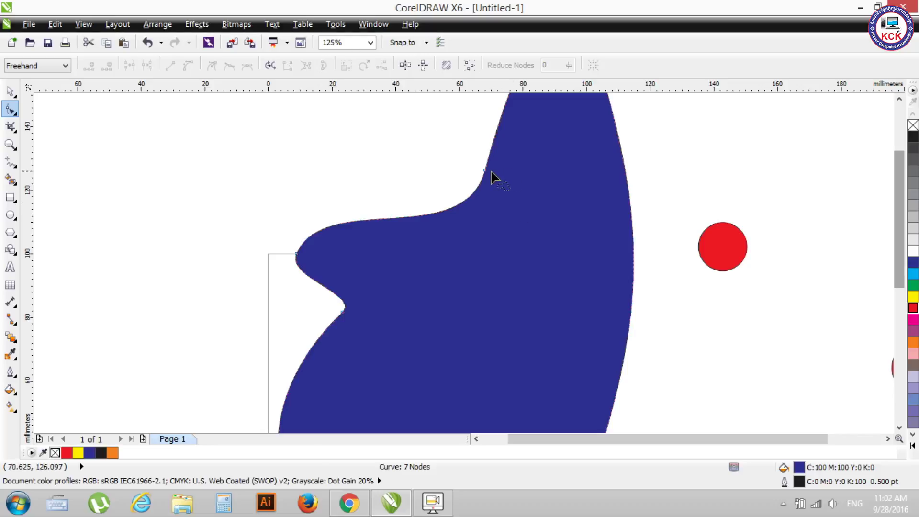
pyautogui.click(486, 172)
pyautogui.press('Delete')
# Delete four nodes of the blue shape, reducing it to a two-node curve
pyautogui.scroll(3, 457, 186)
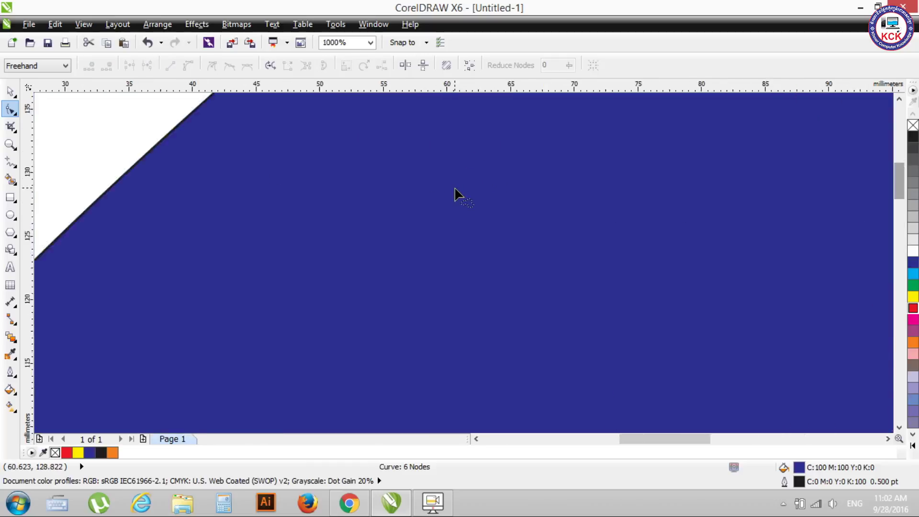
pyautogui.scroll(-4, 454, 189)
pyautogui.press('Delete')
pyautogui.click(396, 263)
pyautogui.press('Delete')
pyautogui.click(502, 115)
pyautogui.press('Delete')
pyautogui.click(519, 157)
pyautogui.press('Delete')
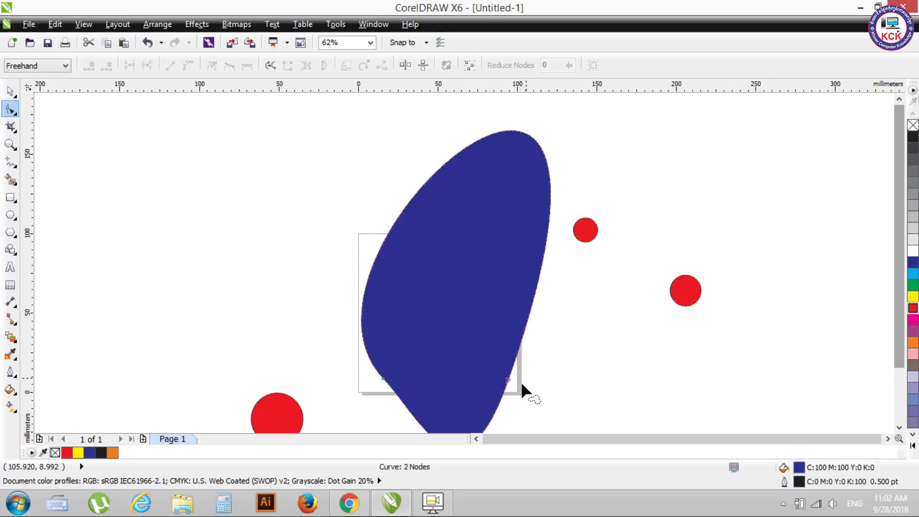
# Delete the remaining node and the leftover line so the blue curve disappears
pyautogui.click(509, 377)
pyautogui.press('Delete')
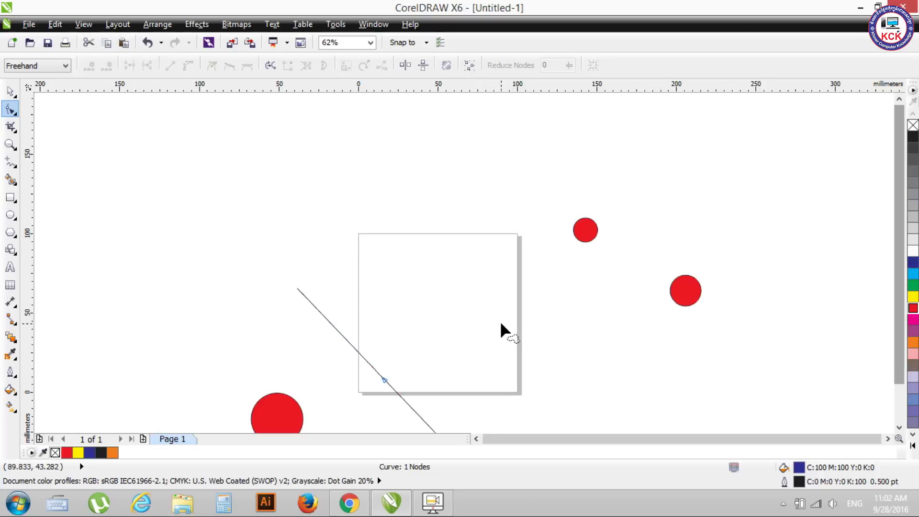
pyautogui.scroll(-3, 501, 325)
pyautogui.click(471, 334)
pyautogui.press('Delete')
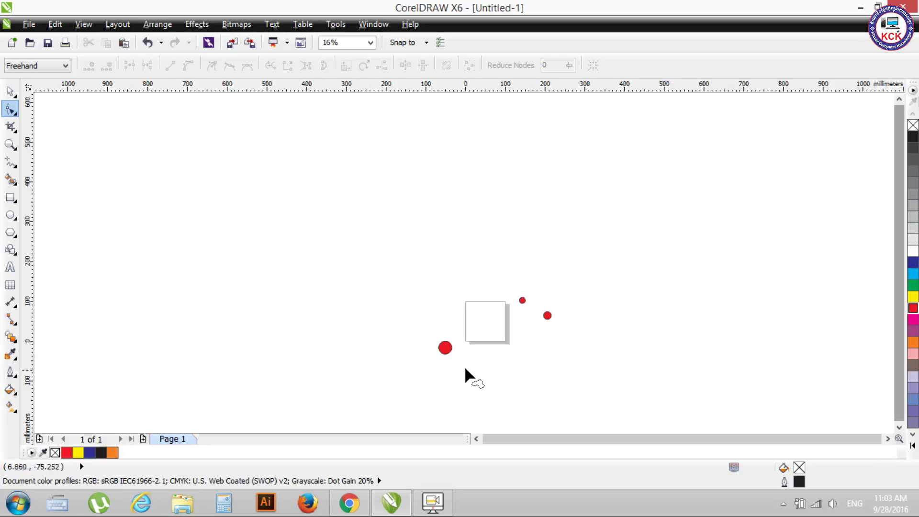
# Marquee-select the two small red circles and delete them
pyautogui.click(10, 90)
pyautogui.moveTo(506, 247); pyautogui.dragTo(593, 346)
pyautogui.press('Delete')
# Move the remaining large red circle onto the page
pyautogui.click(445, 347)
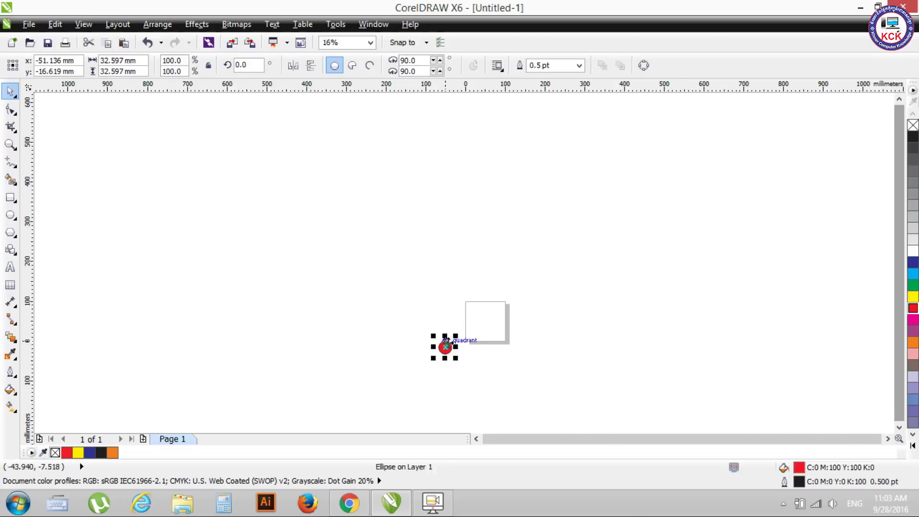
pyautogui.scroll(2, 446, 345)
pyautogui.moveTo(436, 356); pyautogui.dragTo(603, 248)
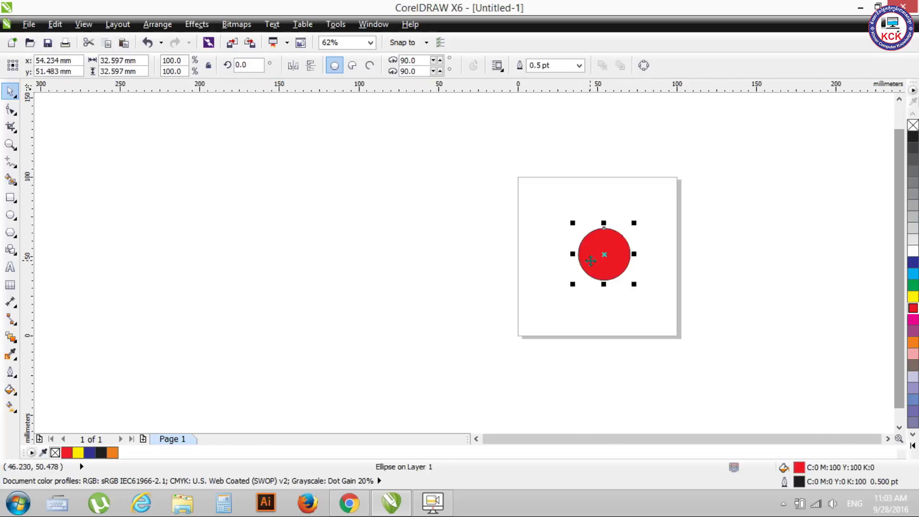
# Convert the red circle to curves and select its top node with the Shape tool
pyautogui.scroll(2, 603, 248)
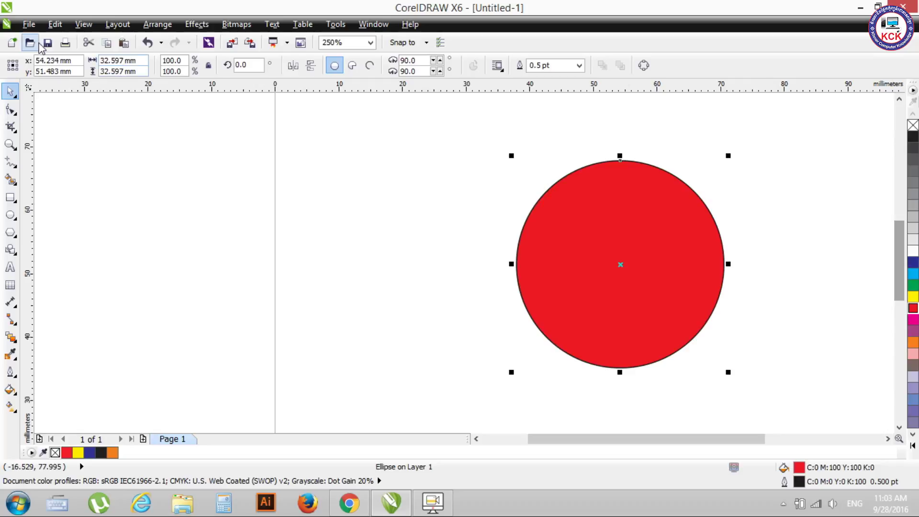
pyautogui.click(643, 65)
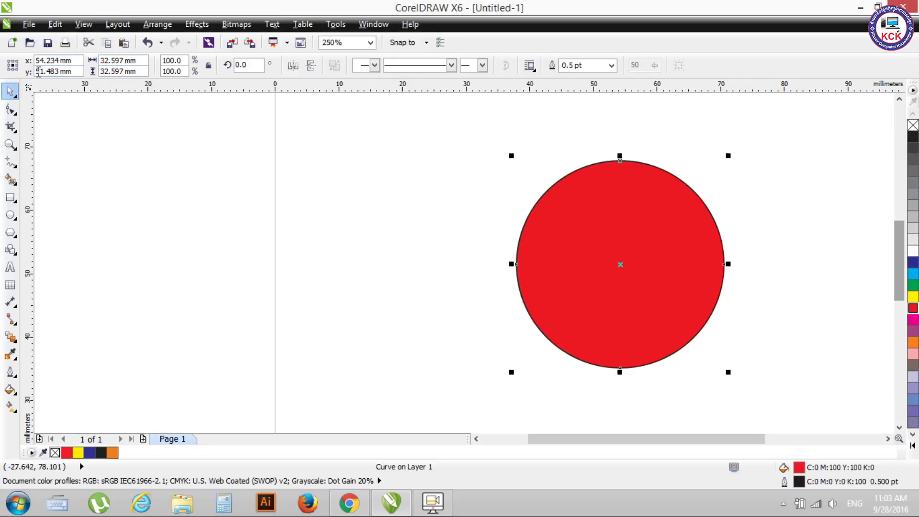
pyautogui.click(14, 111)
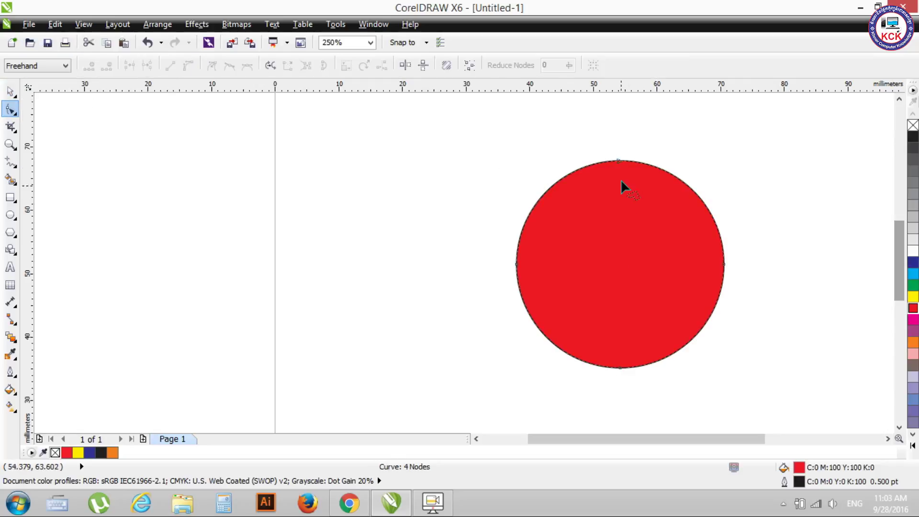
pyautogui.click(619, 160)
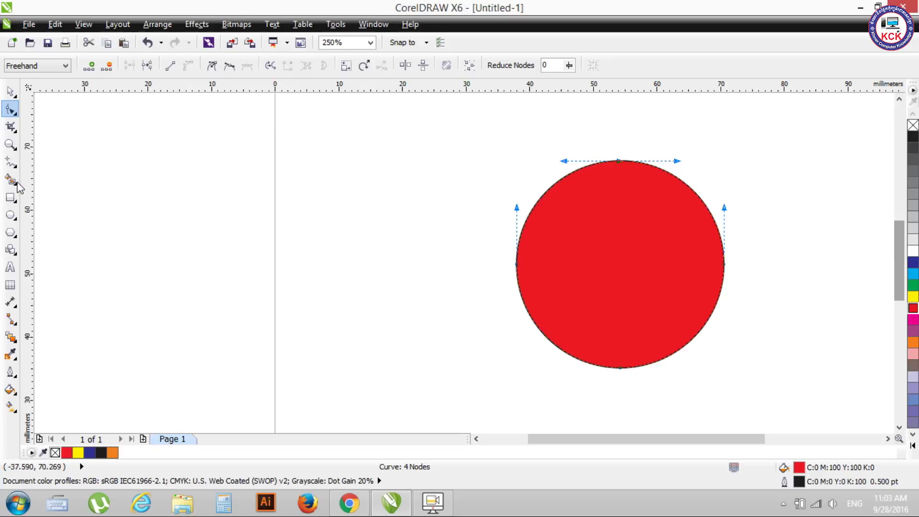
pyautogui.click(11, 163)
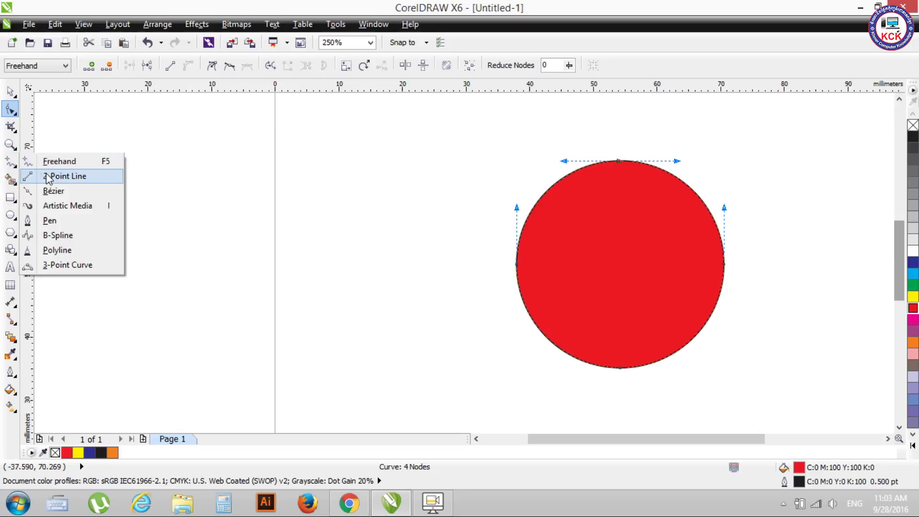
# Draw two straight two-point practice lines beside the red circle
pyautogui.click(47, 176)
pyautogui.moveTo(261, 195)
pyautogui.mouseDown()
pyautogui.moveTo(361, 166)
pyautogui.moveTo(403, 209)
pyautogui.moveTo(530, 138)
pyautogui.mouseUp()
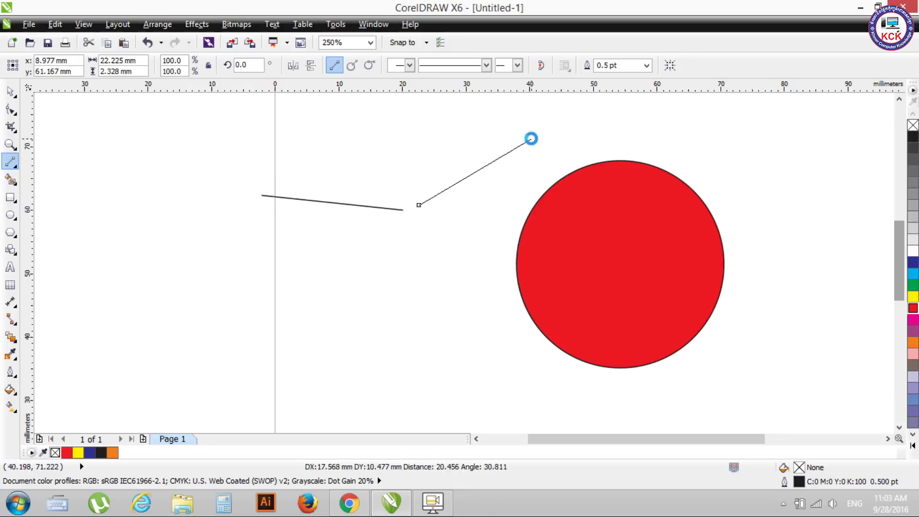
pyautogui.click(10, 91)
pyautogui.click(272, 240)
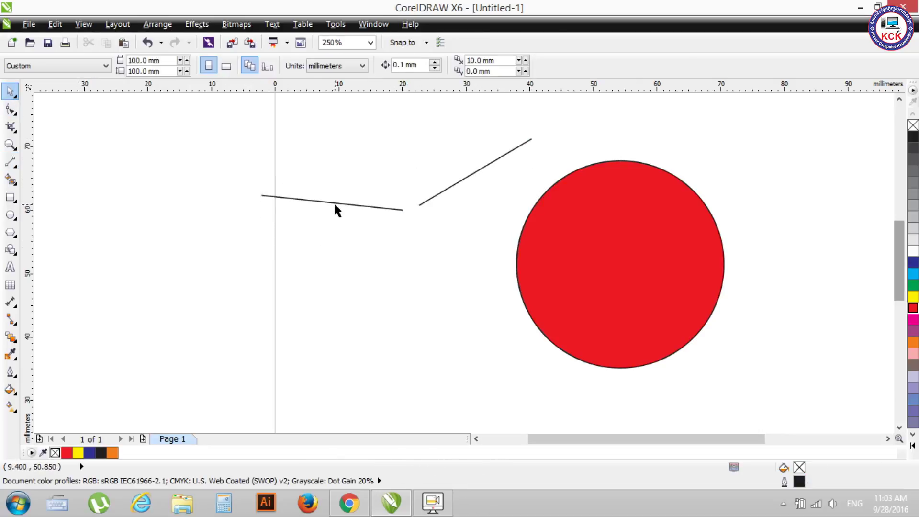
pyautogui.moveTo(335, 202)
pyautogui.mouseDown()
pyautogui.moveTo(319, 167)
pyautogui.moveTo(341, 208)
pyautogui.moveTo(332, 194)
pyautogui.moveTo(341, 197)
pyautogui.mouseUp()
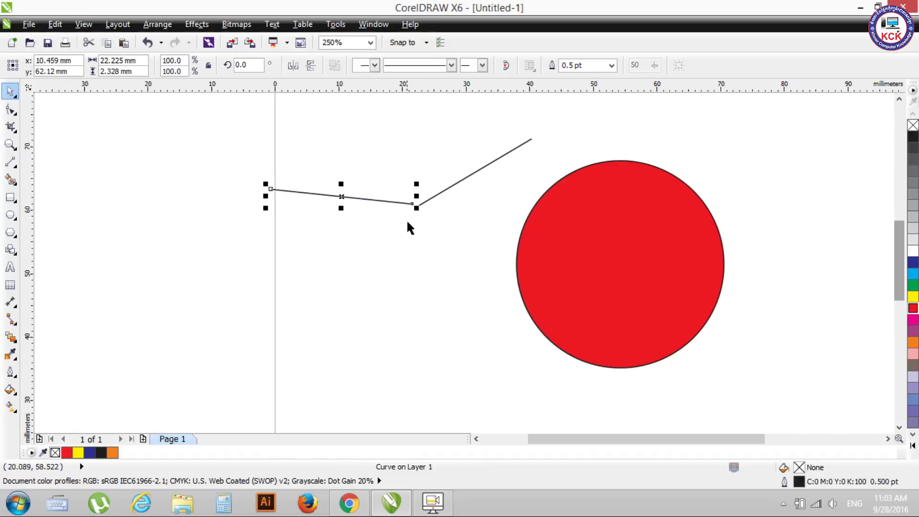
pyautogui.click(387, 166)
pyautogui.moveTo(396, 174); pyautogui.dragTo(432, 226)
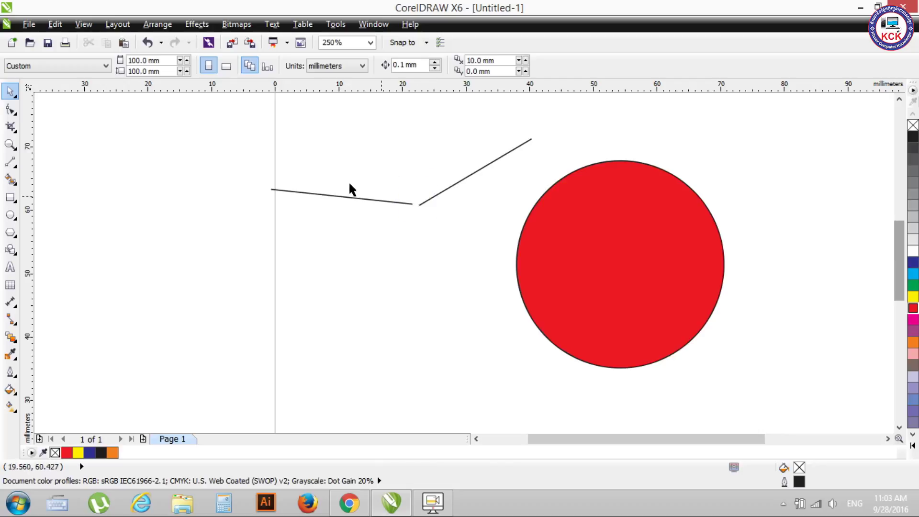
# Inspect a line's nodes, then box-select both practice lines and delete them
pyautogui.click(14, 112)
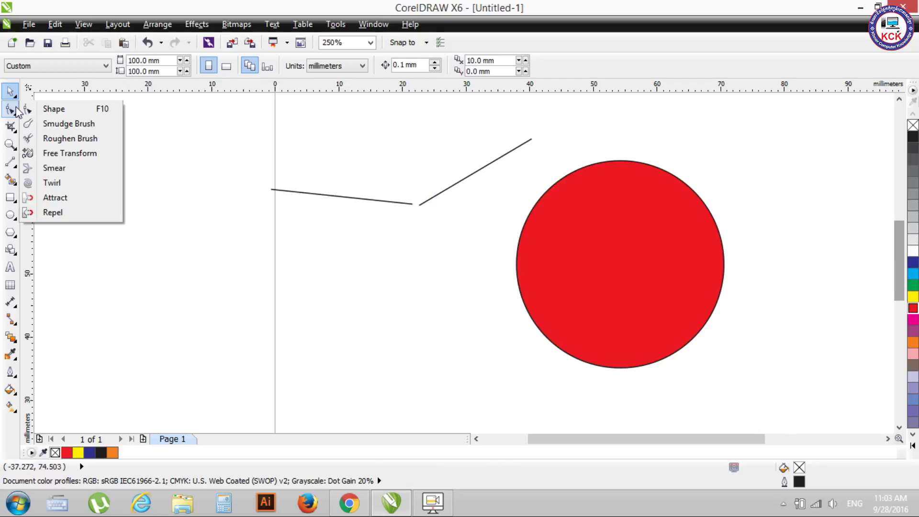
pyautogui.click(59, 111)
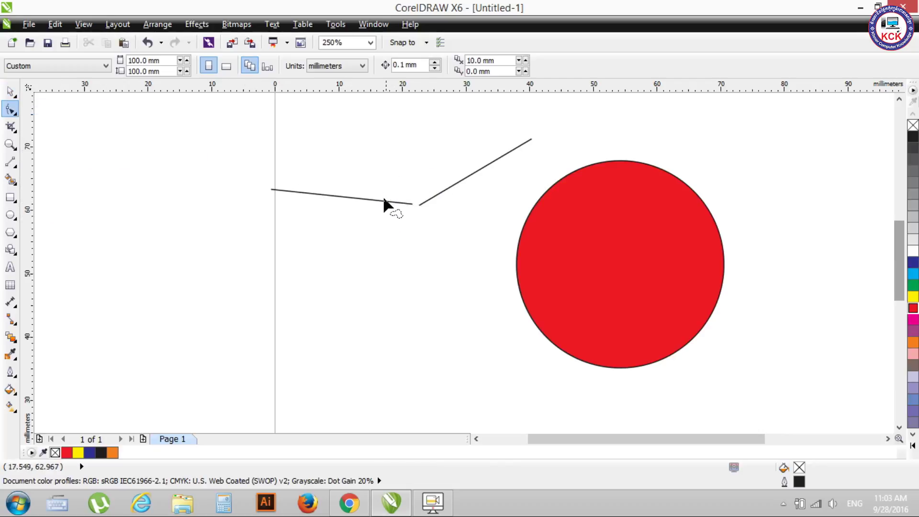
pyautogui.click(421, 203)
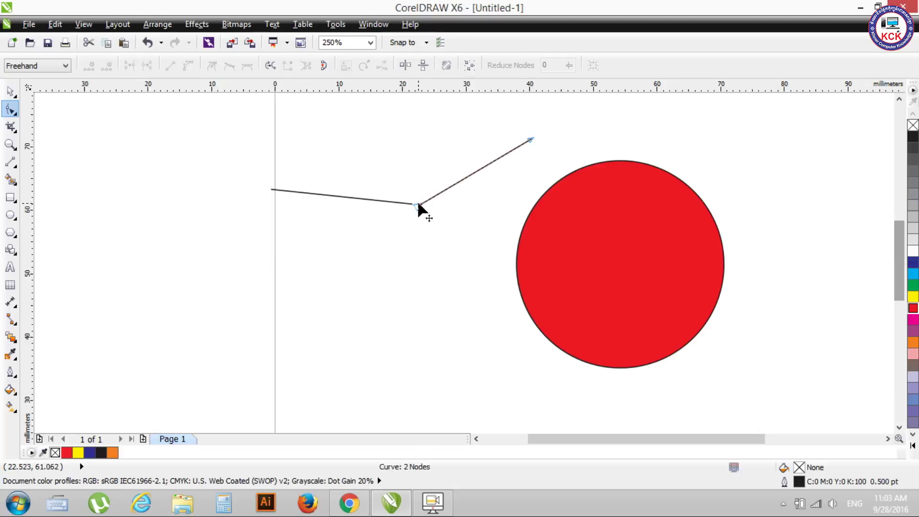
pyautogui.click(10, 91)
pyautogui.click(412, 235)
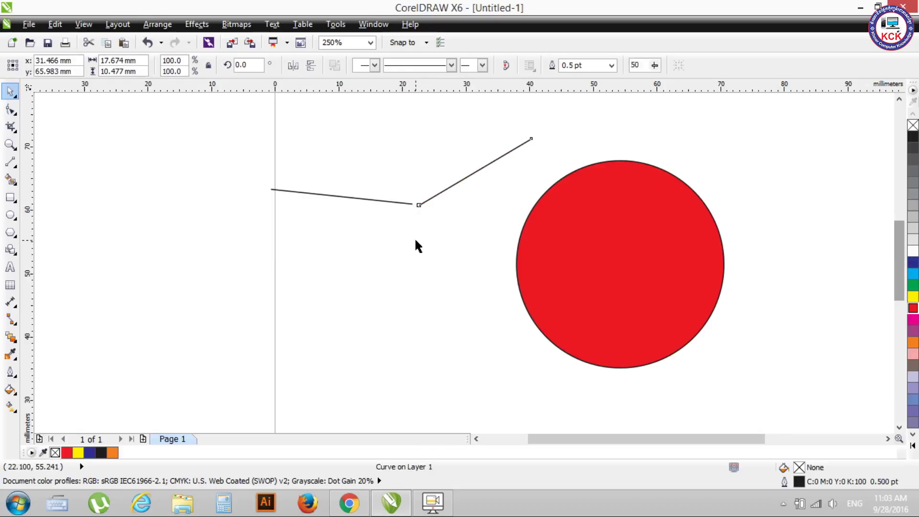
pyautogui.click(427, 201)
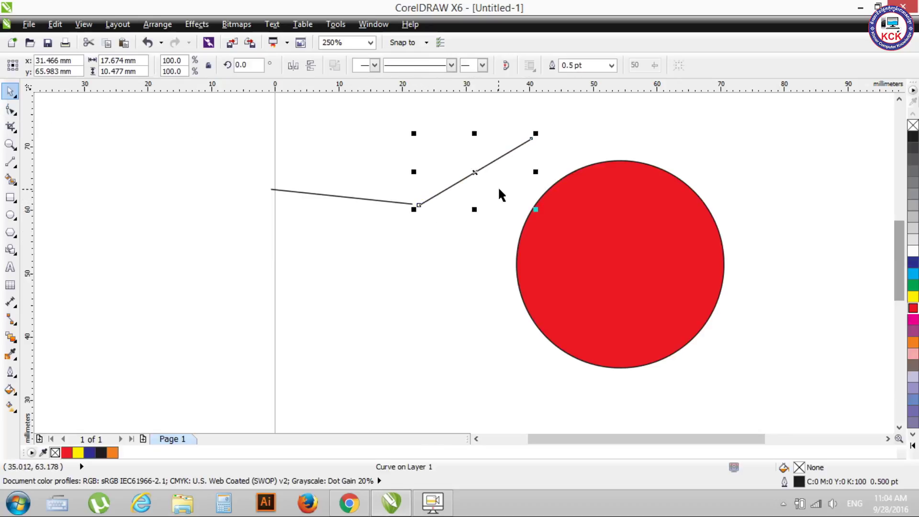
pyautogui.moveTo(234, 148)
pyautogui.mouseDown()
pyautogui.moveTo(478, 247)
pyautogui.moveTo(558, 168)
pyautogui.mouseUp()
pyautogui.moveTo(243, 105)
pyautogui.mouseDown()
pyautogui.moveTo(544, 182)
pyautogui.moveTo(551, 222)
pyautogui.mouseUp()
pyautogui.press('Delete')
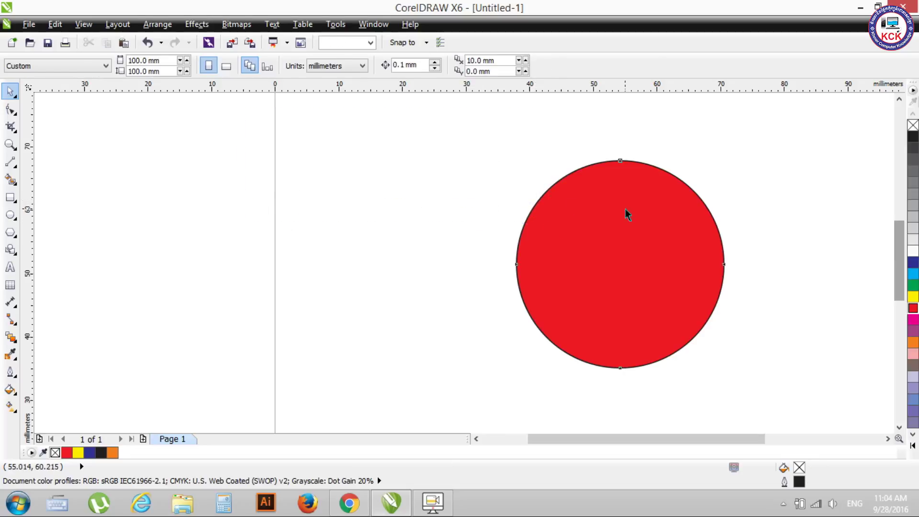
# Break the red circle's curve at its top node, then try grey and black fills
pyautogui.click(625, 211)
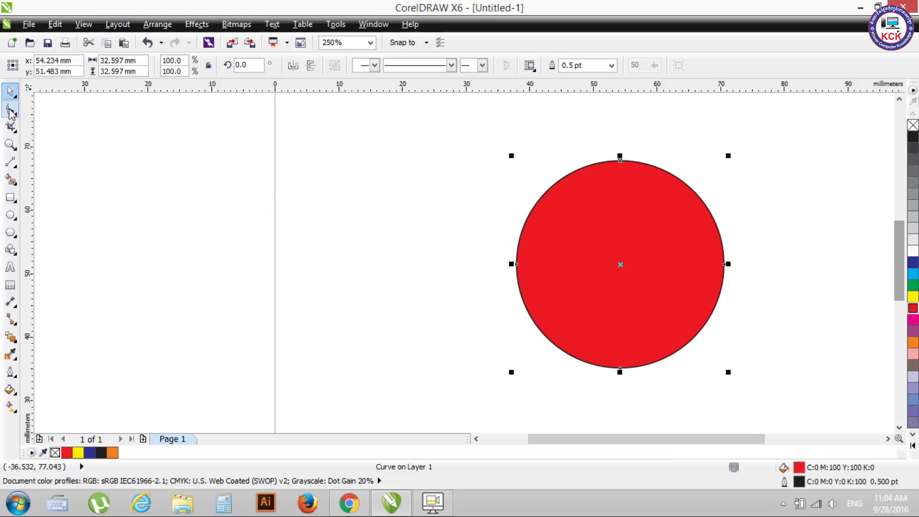
pyautogui.click(11, 109)
pyautogui.click(620, 160)
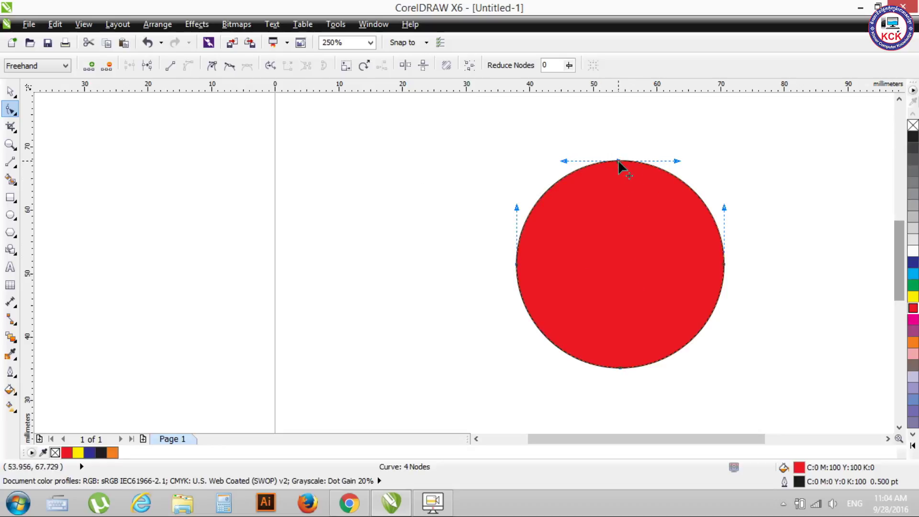
pyautogui.click(149, 66)
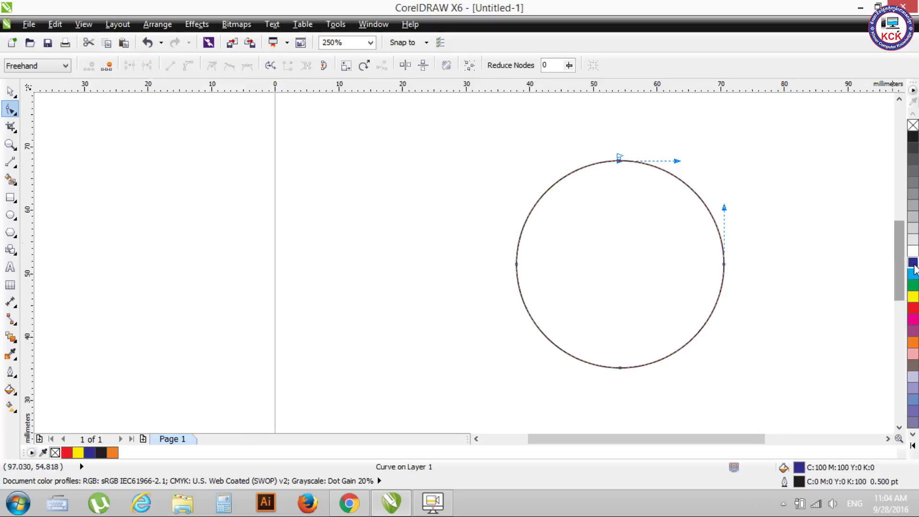
pyautogui.click(912, 159)
pyautogui.click(913, 138)
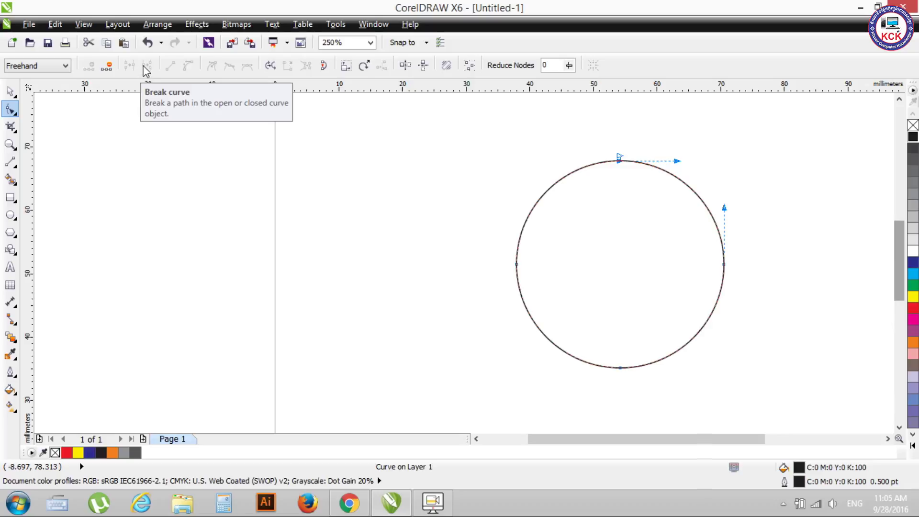
# Pull the broken curve's end nodes up and left, then assign a dark blue fill
pyautogui.scroll(2, 615, 160)
pyautogui.scroll(3, 622, 191)
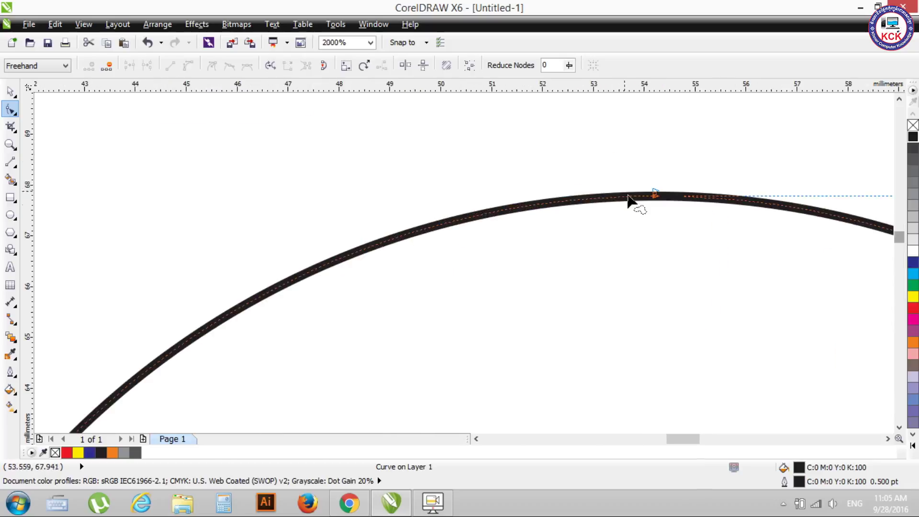
pyautogui.moveTo(655, 199); pyautogui.dragTo(556, 161)
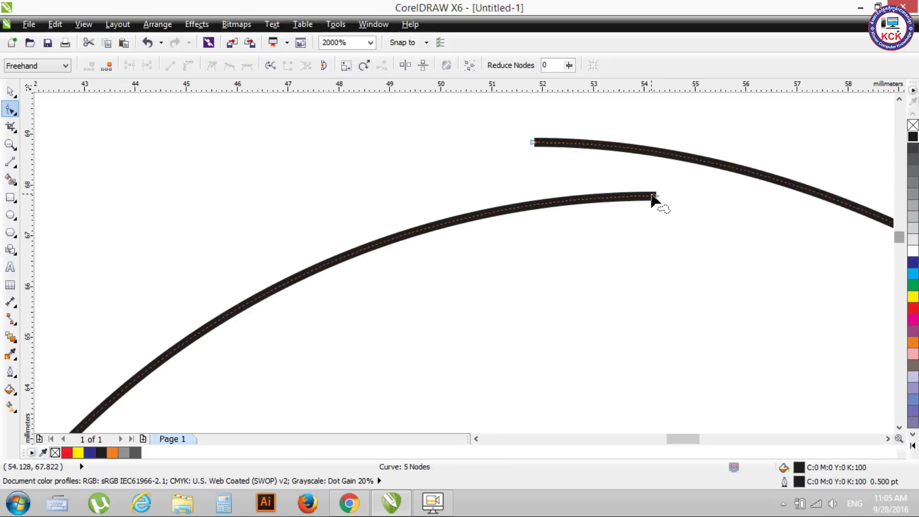
pyautogui.moveTo(655, 196); pyautogui.dragTo(447, 166)
pyautogui.scroll(-2, 492, 180)
pyautogui.scroll(-1, 492, 180)
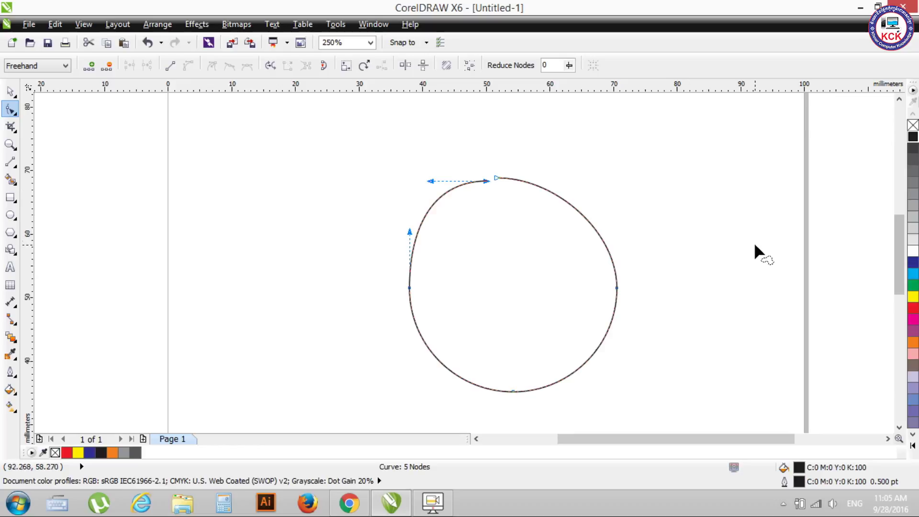
pyautogui.click(913, 263)
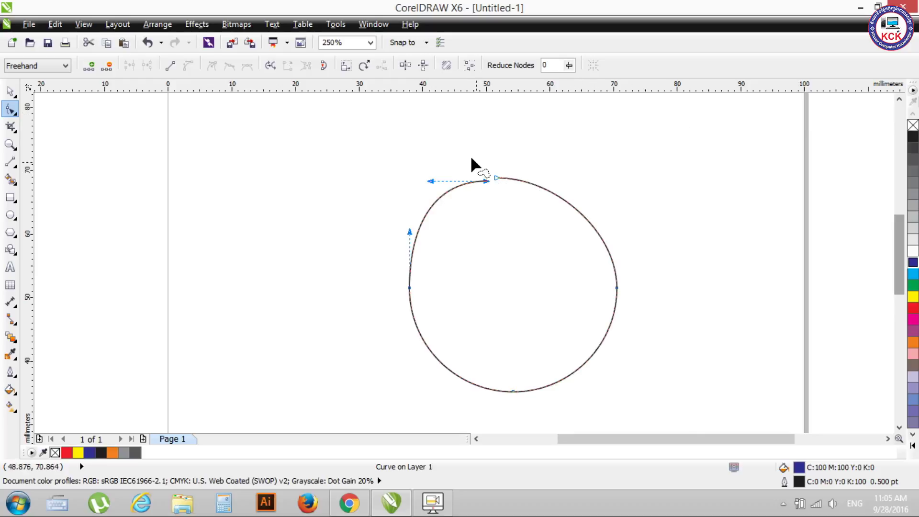
# Join and re-break the curve's two top end nodes twice, leaving it open
pyautogui.moveTo(462, 150)
pyautogui.mouseDown()
pyautogui.moveTo(508, 154)
pyautogui.moveTo(484, 161)
pyautogui.mouseUp()
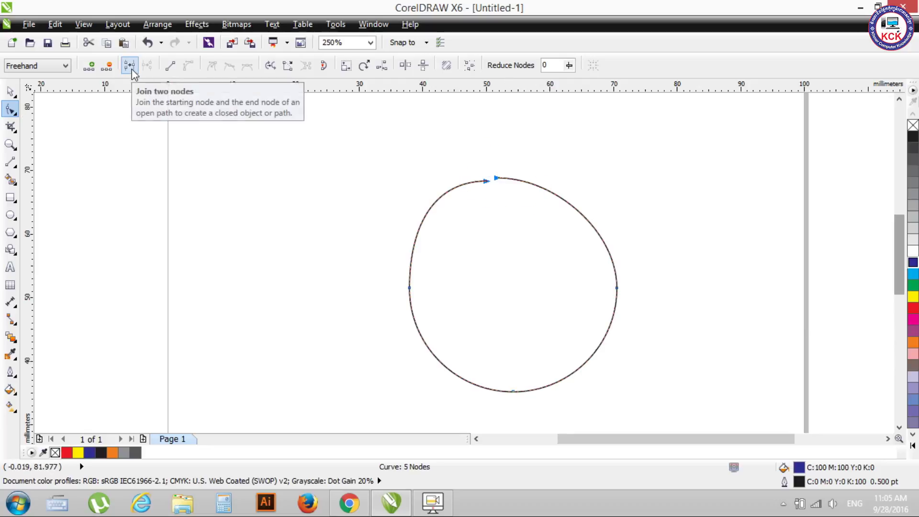
pyautogui.click(496, 178)
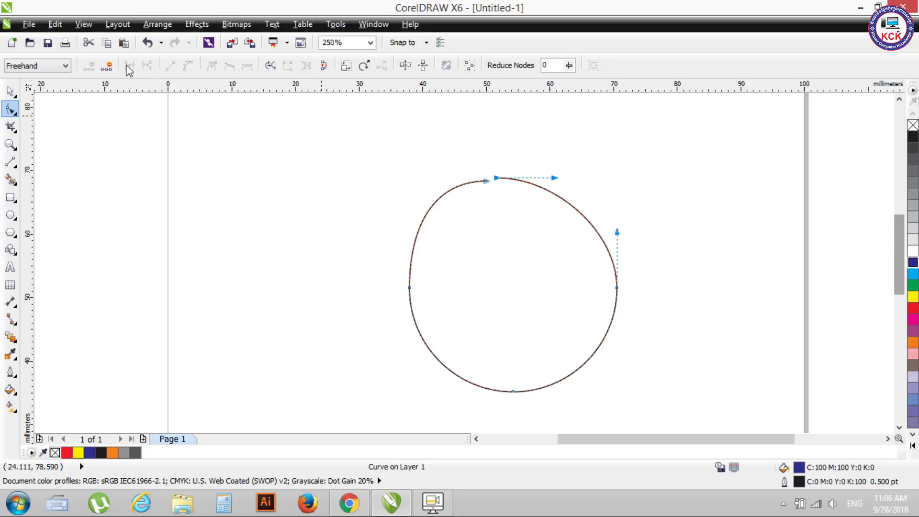
pyautogui.moveTo(482, 154); pyautogui.dragTo(468, 204)
pyautogui.moveTo(502, 154); pyautogui.dragTo(492, 163)
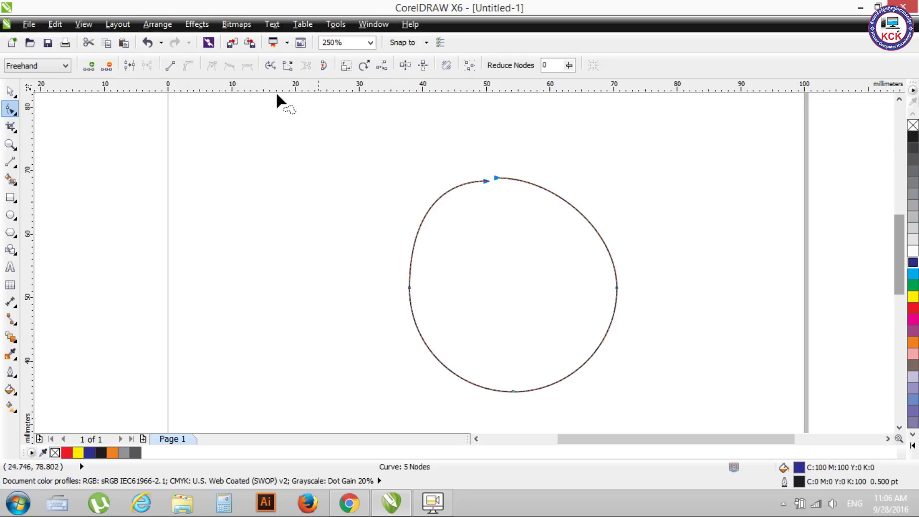
pyautogui.click(130, 67)
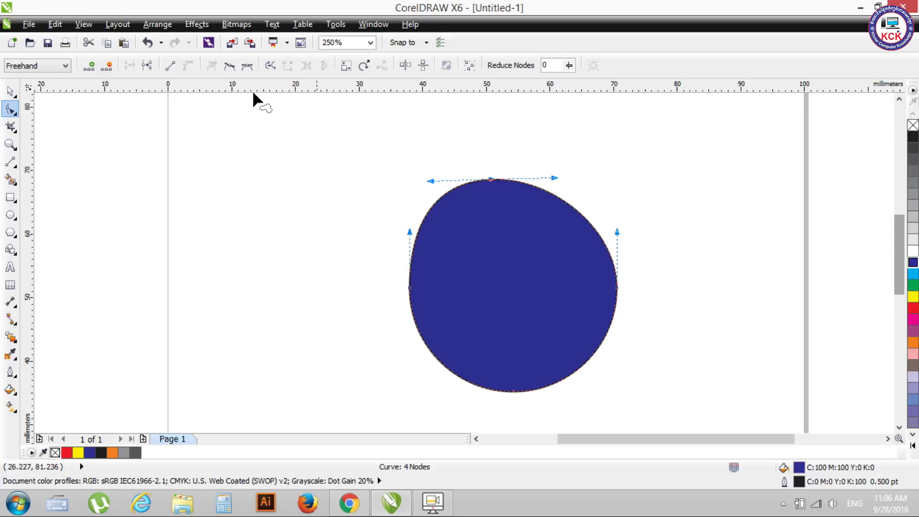
pyautogui.click(149, 68)
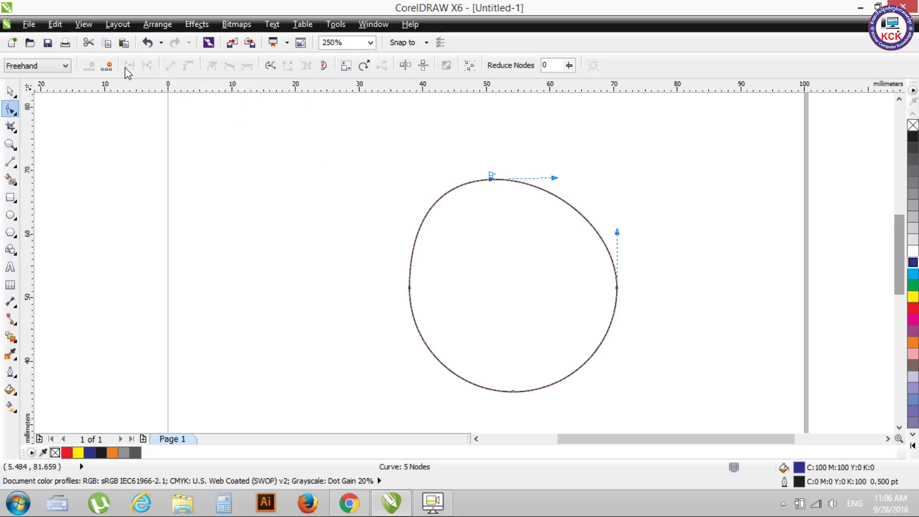
pyautogui.moveTo(449, 153); pyautogui.dragTo(492, 177)
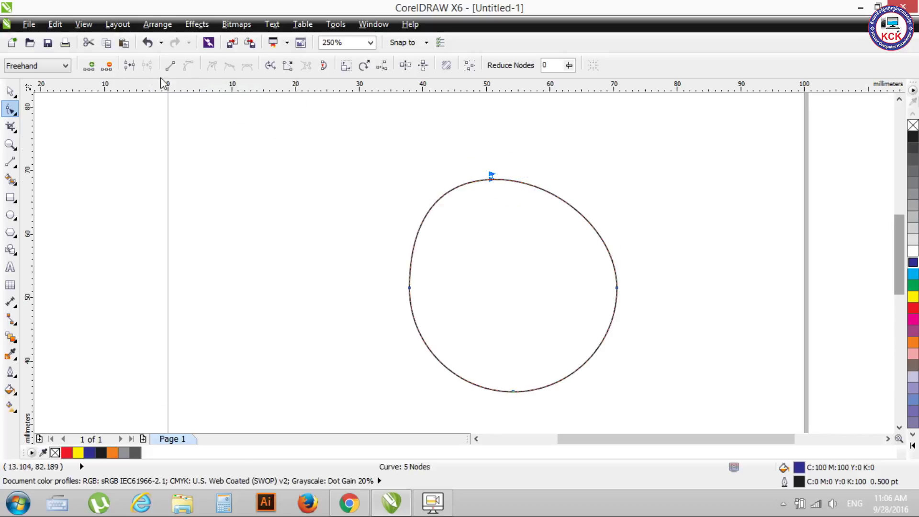
pyautogui.click(131, 66)
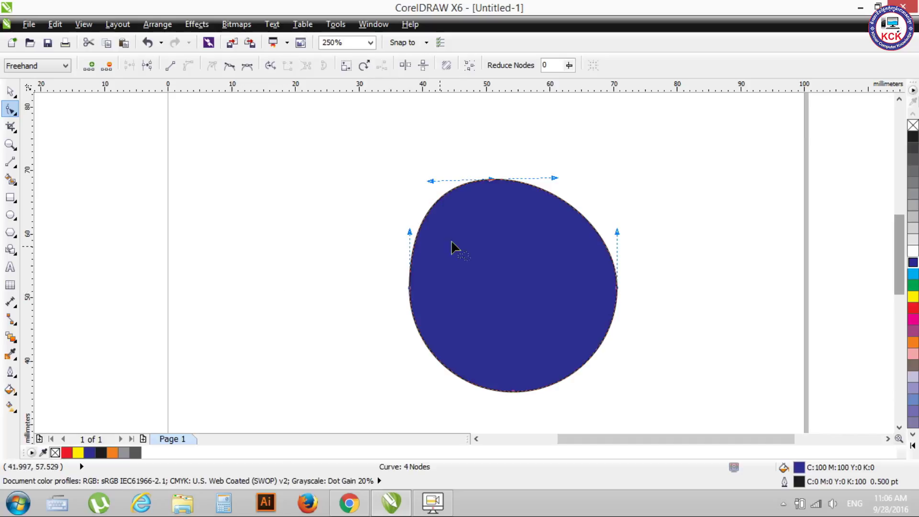
pyautogui.click(147, 65)
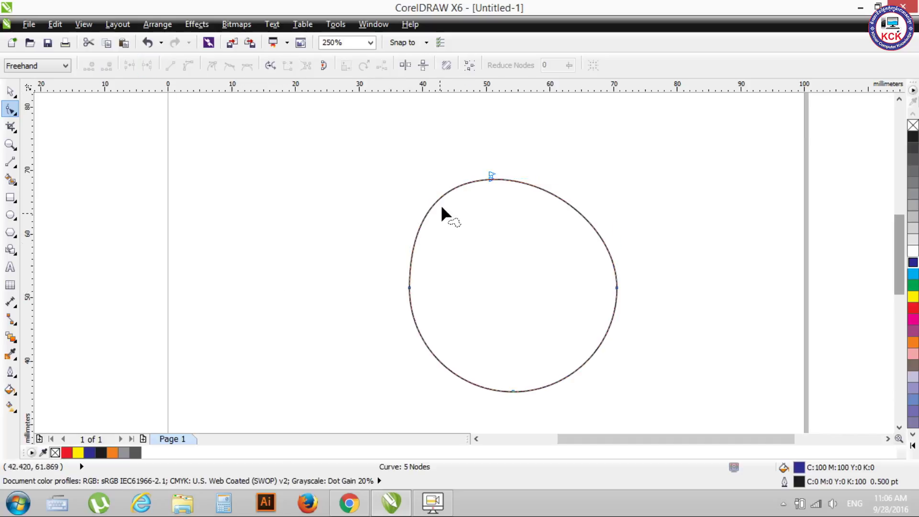
# Select all of the curve's nodes and join the end nodes to close it
pyautogui.moveTo(419, 255); pyautogui.dragTo(388, 247)
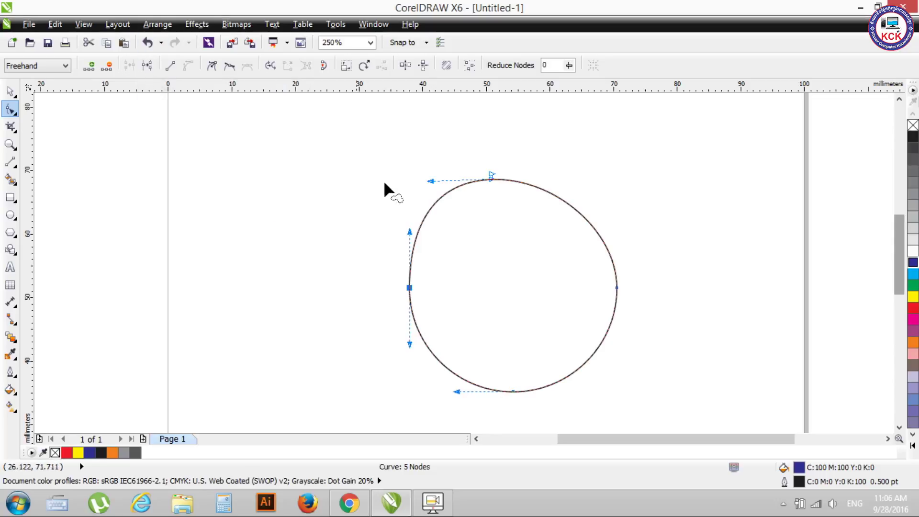
pyautogui.moveTo(484, 146); pyautogui.dragTo(555, 162)
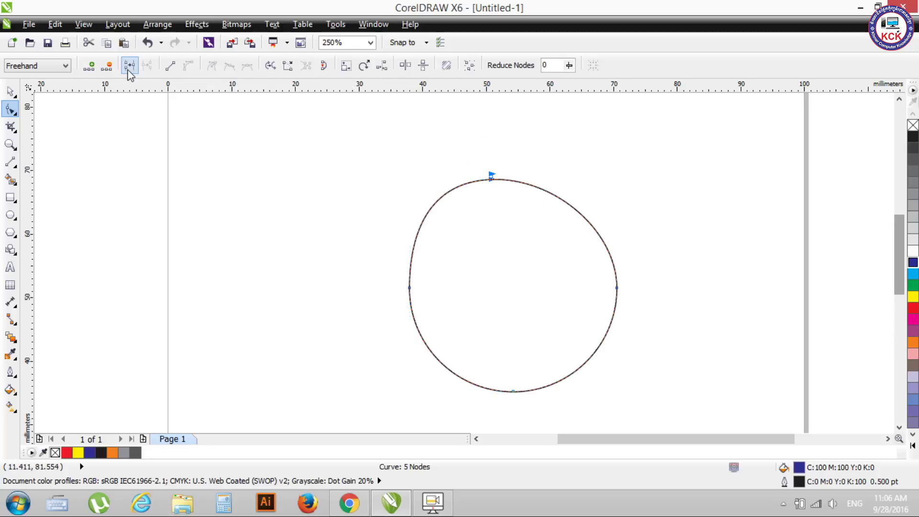
pyautogui.moveTo(363, 236); pyautogui.dragTo(447, 308)
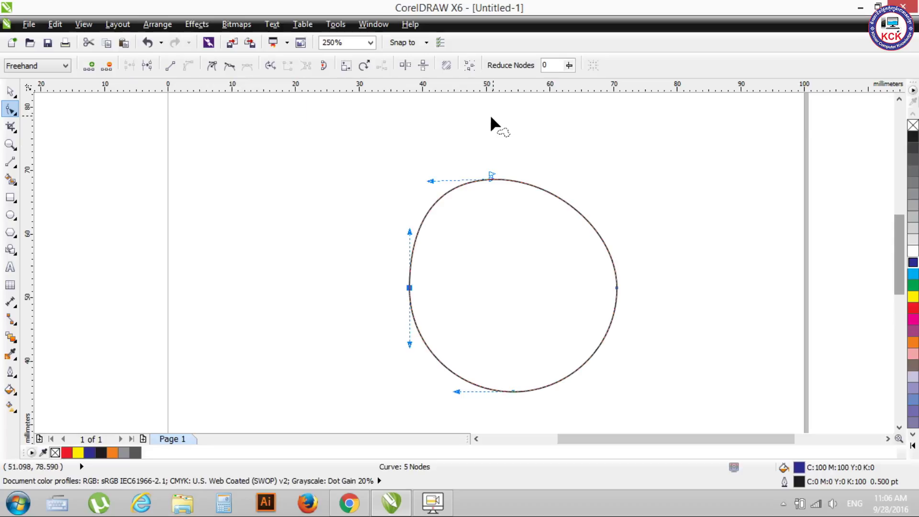
pyautogui.moveTo(519, 144)
pyautogui.mouseDown()
pyautogui.moveTo(630, 358)
pyautogui.moveTo(648, 249)
pyautogui.mouseUp()
pyautogui.moveTo(570, 142)
pyautogui.mouseDown()
pyautogui.moveTo(293, 288)
pyautogui.moveTo(492, 447)
pyautogui.moveTo(656, 318)
pyautogui.moveTo(656, 199)
pyautogui.mouseUp()
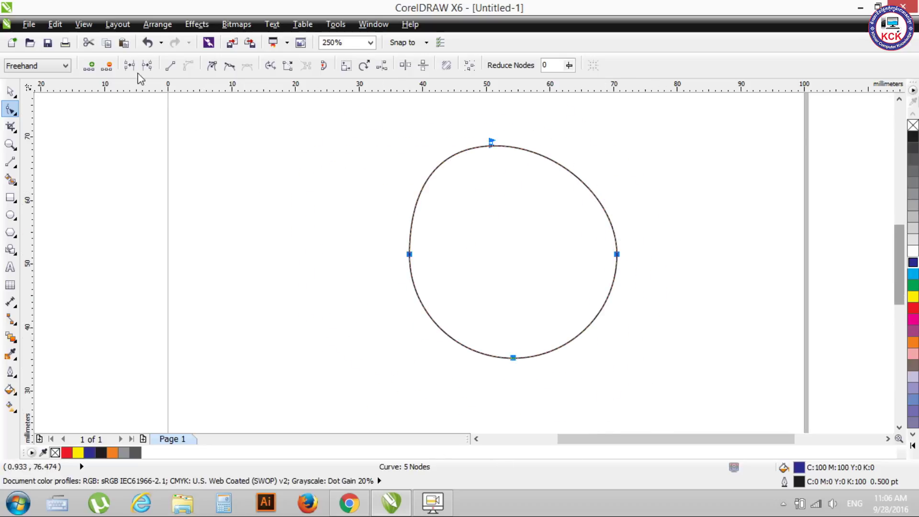
pyautogui.click(129, 65)
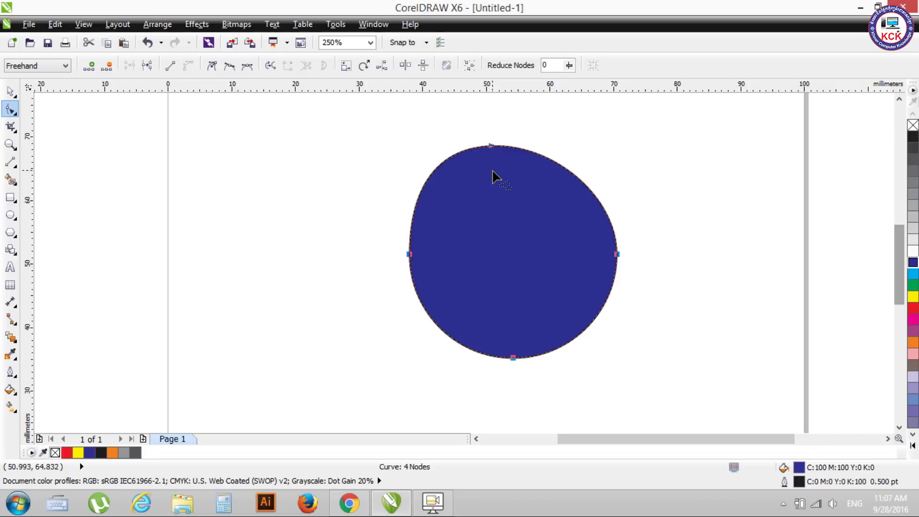
# Undo the join, then reselect all nodes and rejoin them into a blue-filled 4-node shape
pyautogui.hotkey('ctrl', 'z')
pyautogui.moveTo(538, 123)
pyautogui.mouseDown()
pyautogui.moveTo(589, 153)
pyautogui.moveTo(452, 130)
pyautogui.mouseUp()
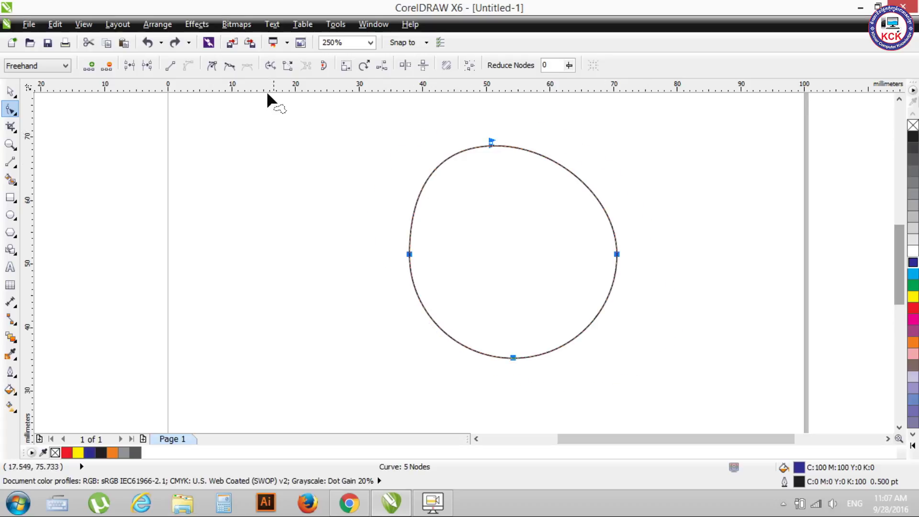
pyautogui.click(127, 66)
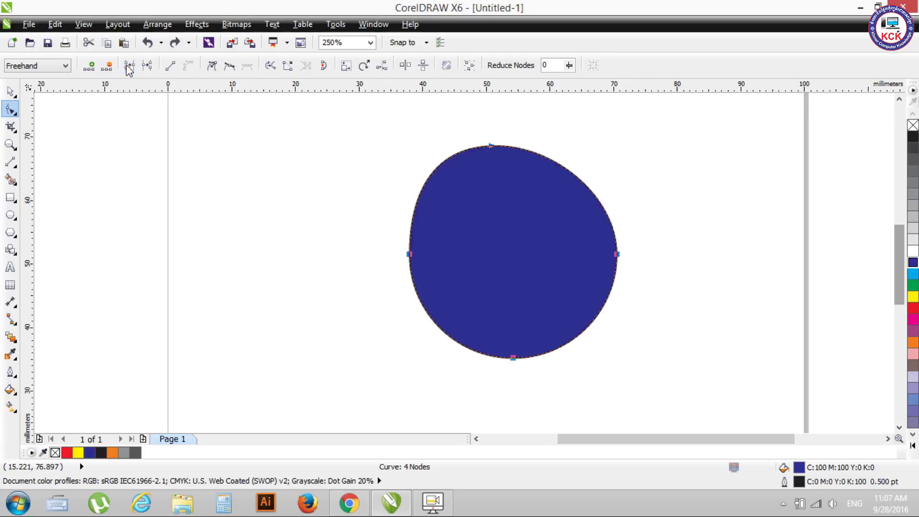
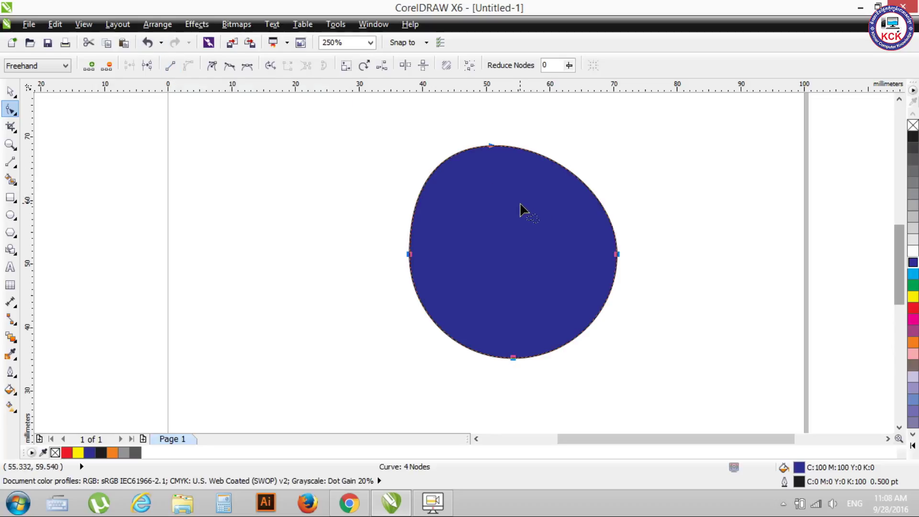
# Delete the blue rounded shape and draw a vertical line about 30 mm long with the 2-Point Line tool
pyautogui.press('Delete')
pyautogui.click(16, 164)
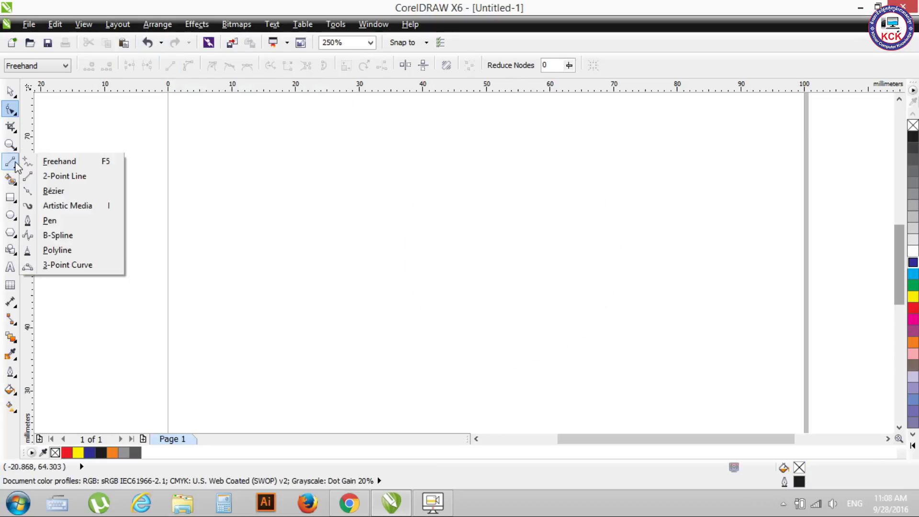
pyautogui.click(64, 177)
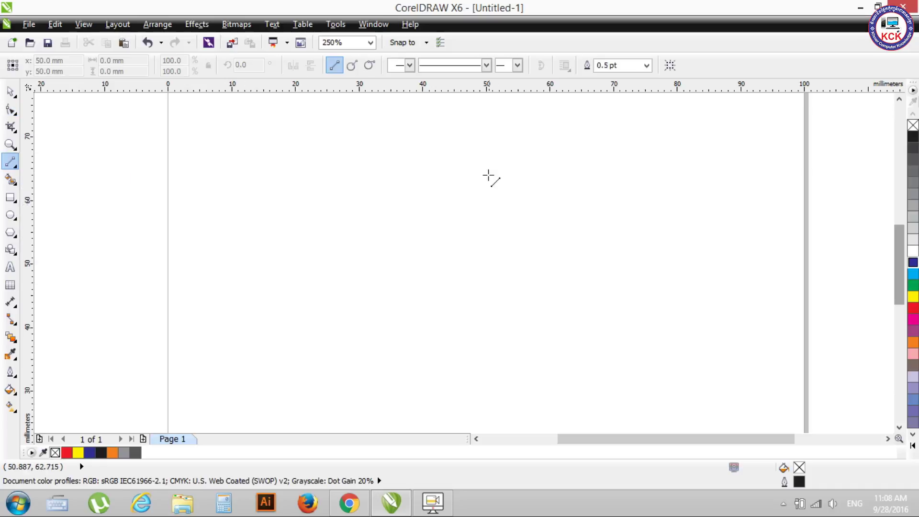
pyautogui.click(16, 164)
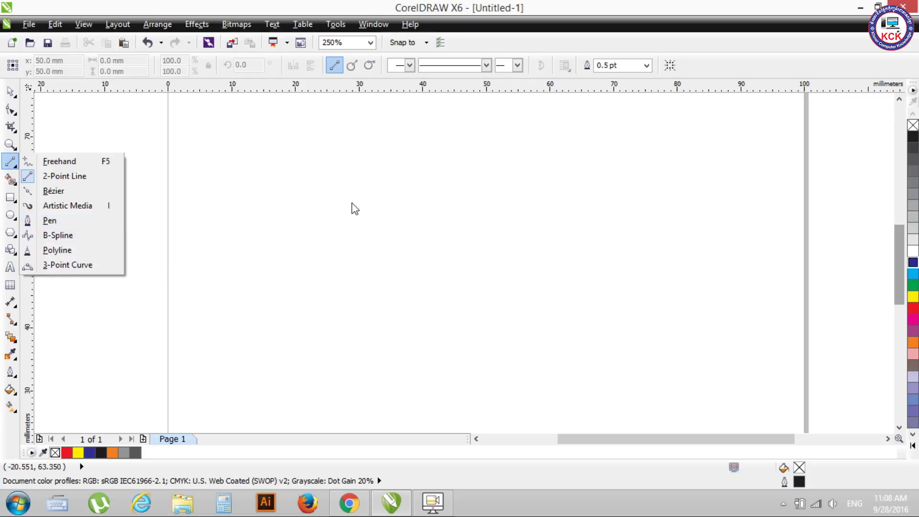
pyautogui.click(58, 175)
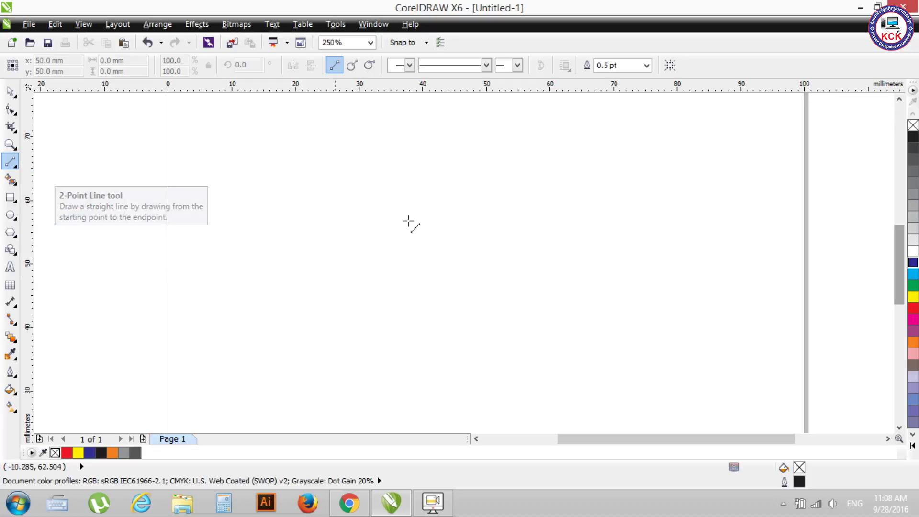
pyautogui.moveTo(431, 148); pyautogui.dragTo(431, 341)
pyautogui.click(14, 96)
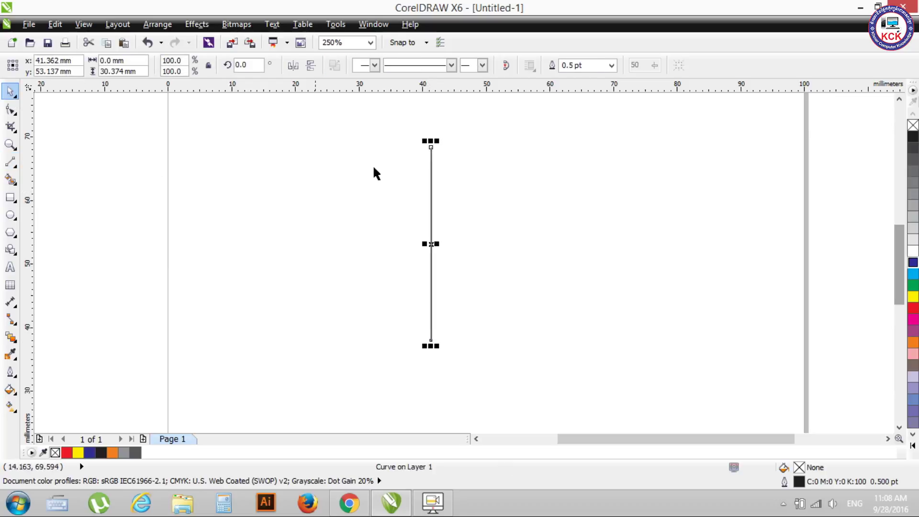
# Inspect the vertical line's top and bottom end nodes with the Shape tool
pyautogui.click(432, 196)
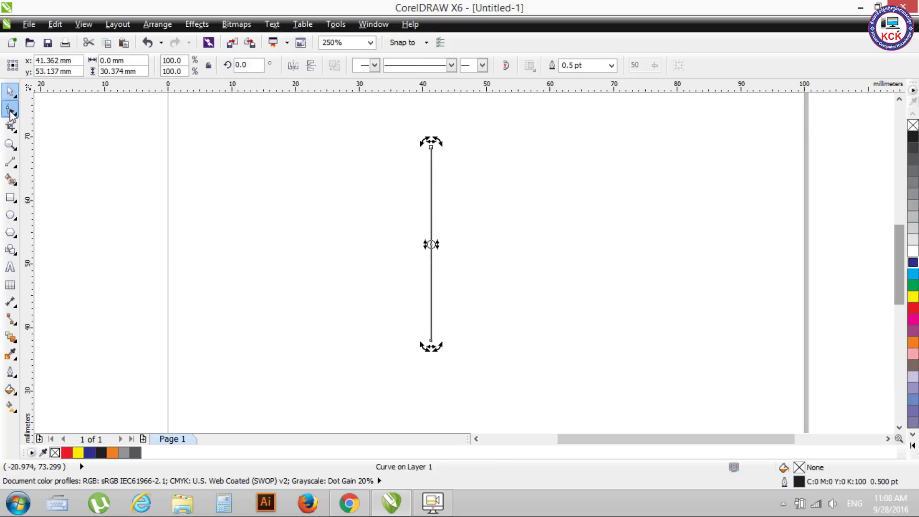
pyautogui.click(11, 110)
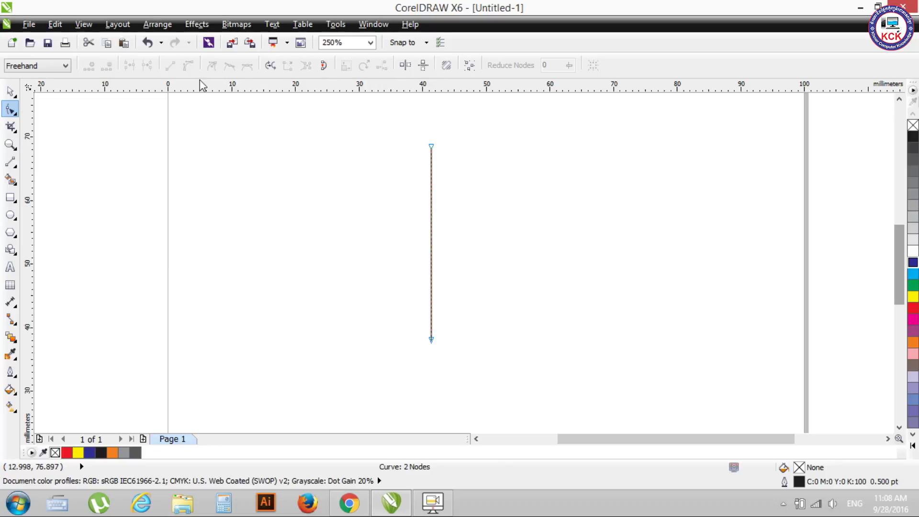
pyautogui.click(430, 144)
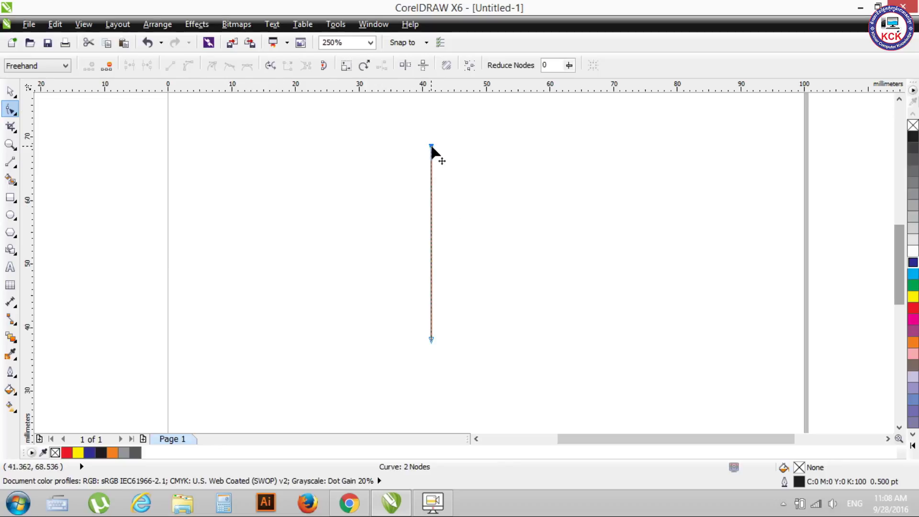
pyautogui.click(431, 339)
pyautogui.click(432, 146)
pyautogui.click(430, 338)
pyautogui.click(432, 146)
pyautogui.click(431, 338)
# Select the whole vertical line and delete it
pyautogui.click(15, 96)
pyautogui.moveTo(406, 127); pyautogui.dragTo(492, 364)
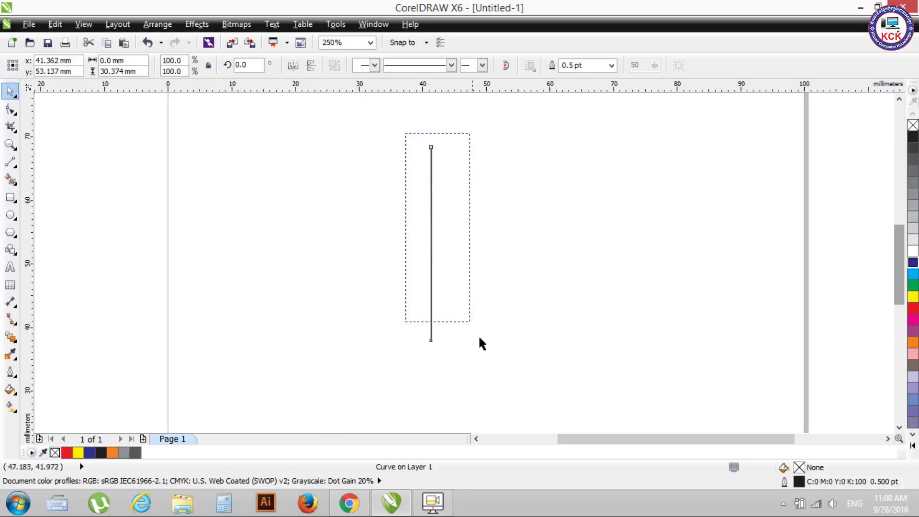
pyautogui.press('Delete')
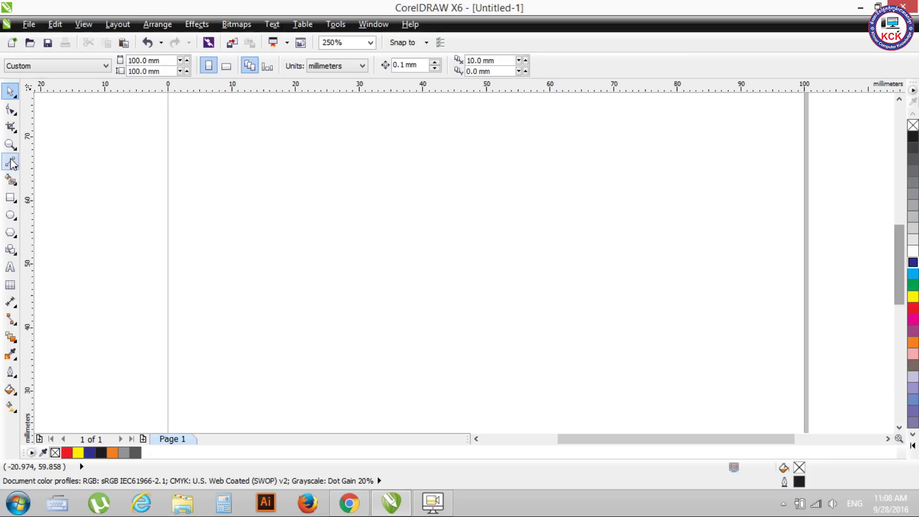
# Draw a three-node L-shaped path with the Pen tool: a vertical stroke, then a horizontal stroke to the right
pyautogui.click(10, 163)
pyautogui.click(71, 221)
pyautogui.click(279, 162)
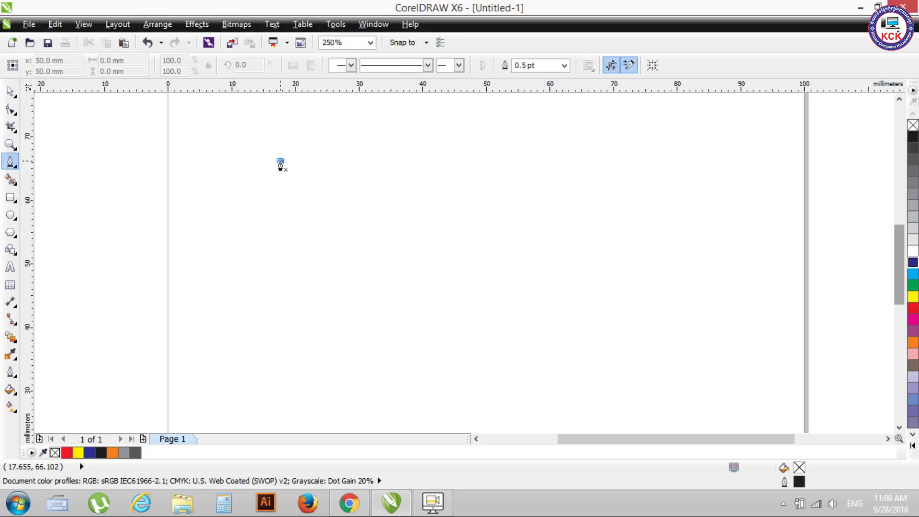
pyautogui.click(276, 344)
pyautogui.click(545, 337)
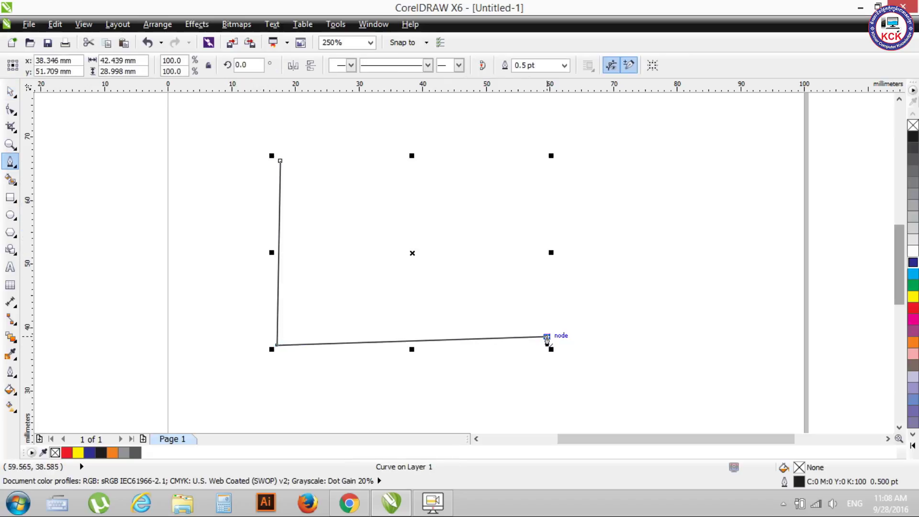
pyautogui.press('space')
pyautogui.click(606, 242)
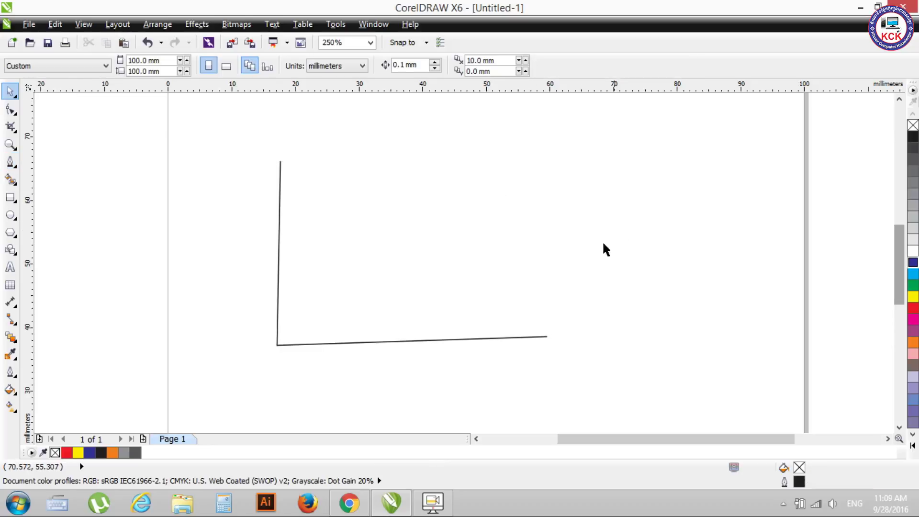
pyautogui.click(281, 213)
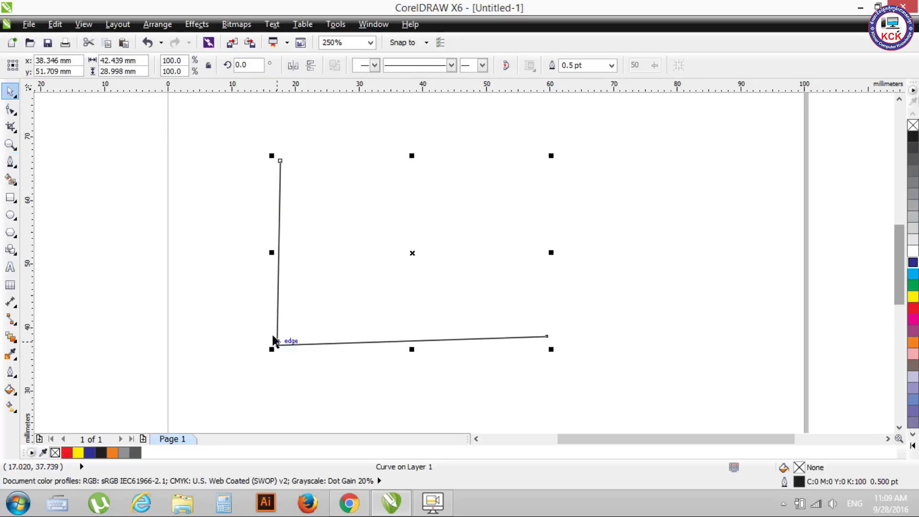
# Convert the vertical side to a curve bowing left, then convert it back to a line
pyautogui.click(10, 110)
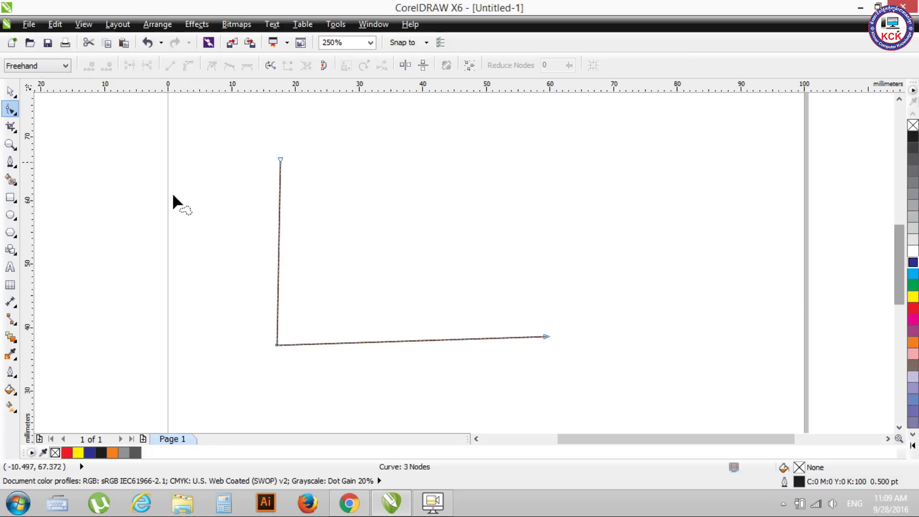
pyautogui.click(276, 344)
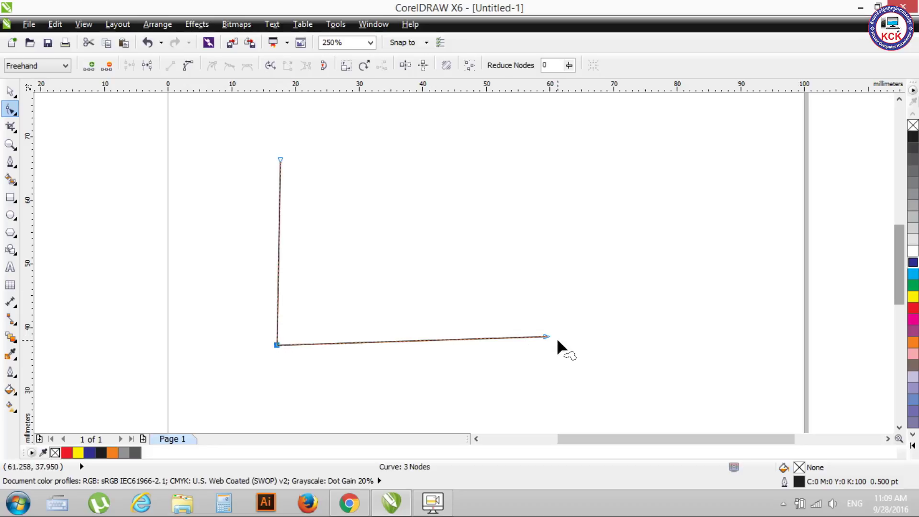
pyautogui.click(187, 67)
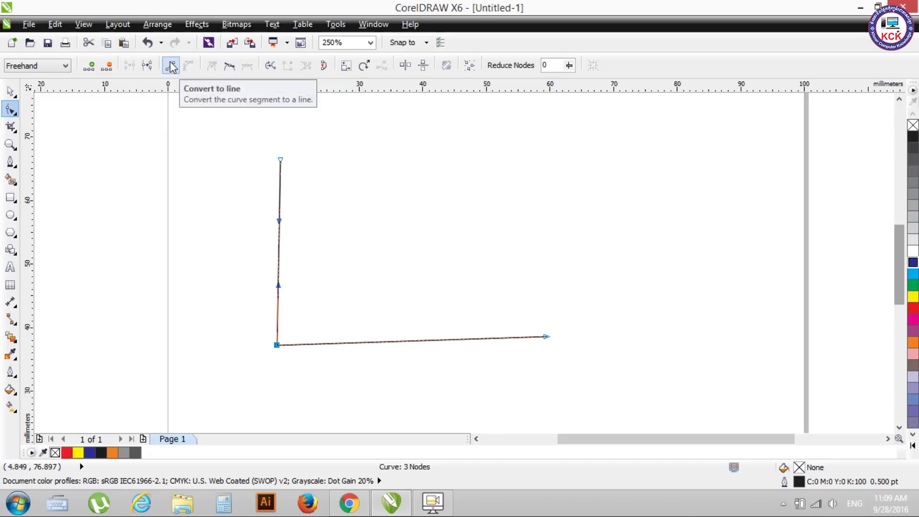
pyautogui.moveTo(274, 285)
pyautogui.mouseDown()
pyautogui.moveTo(259, 242)
pyautogui.moveTo(323, 226)
pyautogui.mouseUp()
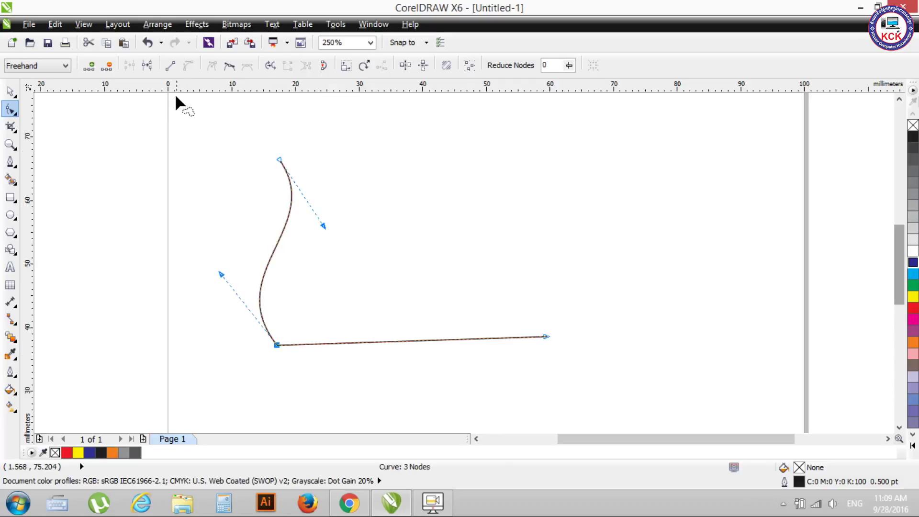
pyautogui.click(169, 65)
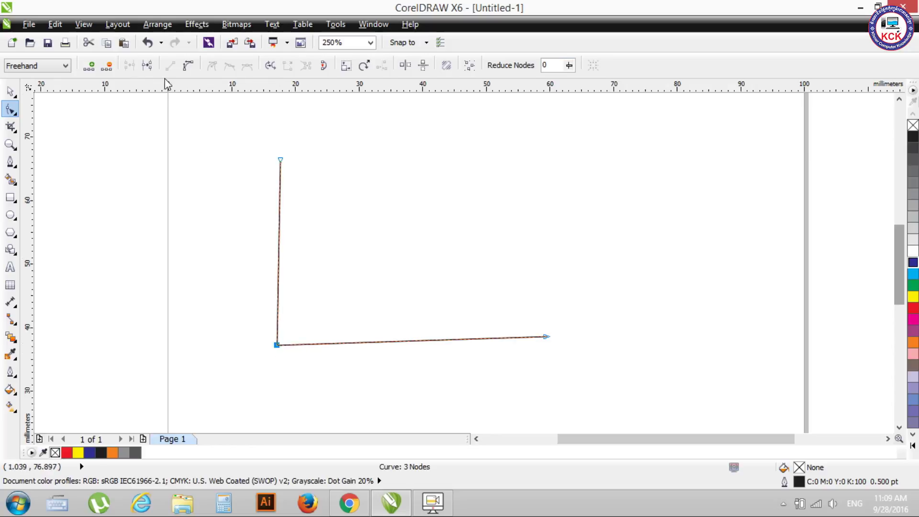
# Curve the vertical side outward to the right, then convert it back to a straight line
pyautogui.click(187, 65)
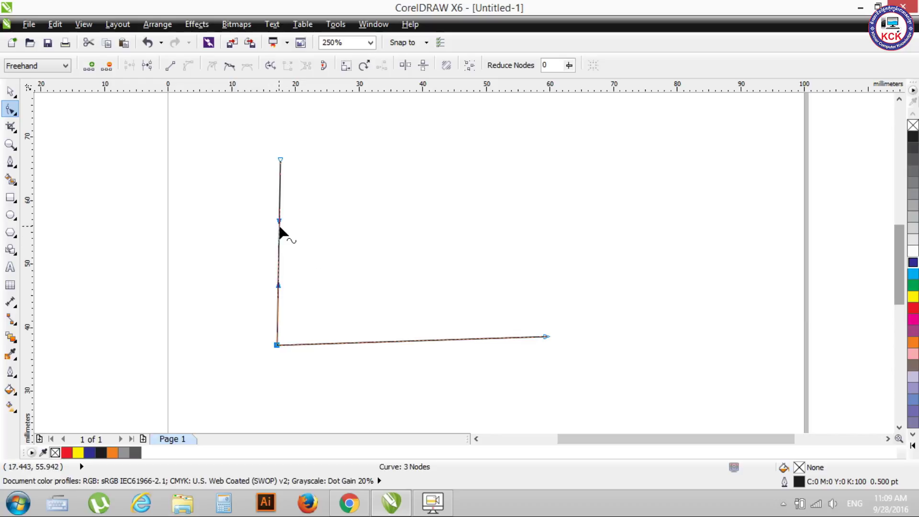
pyautogui.moveTo(277, 241); pyautogui.dragTo(357, 246)
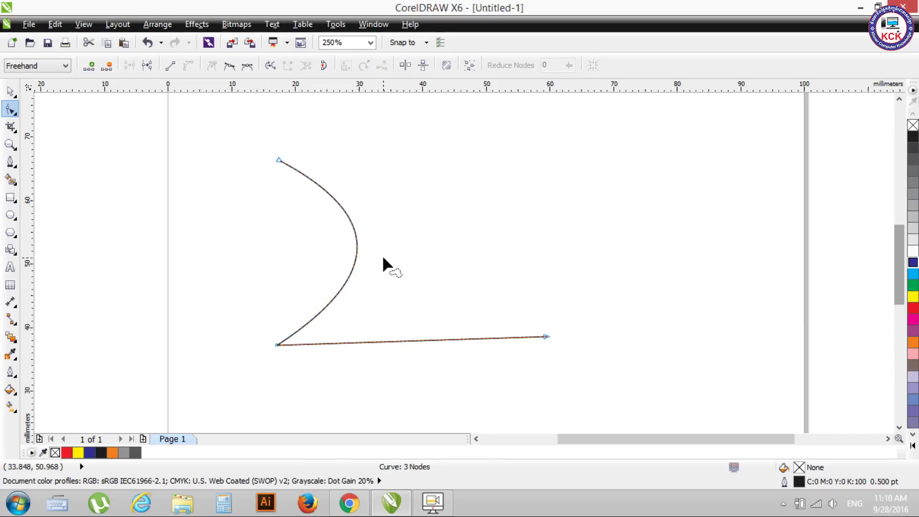
pyautogui.click(275, 345)
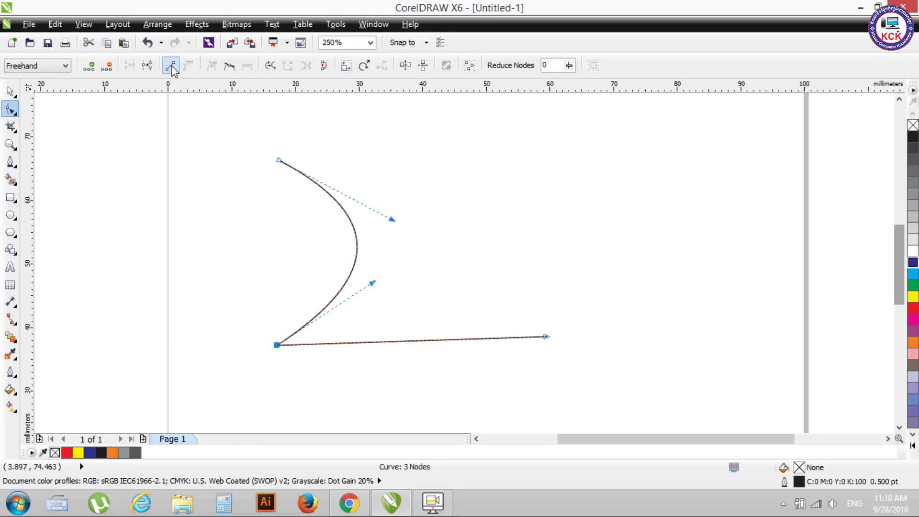
pyautogui.click(170, 65)
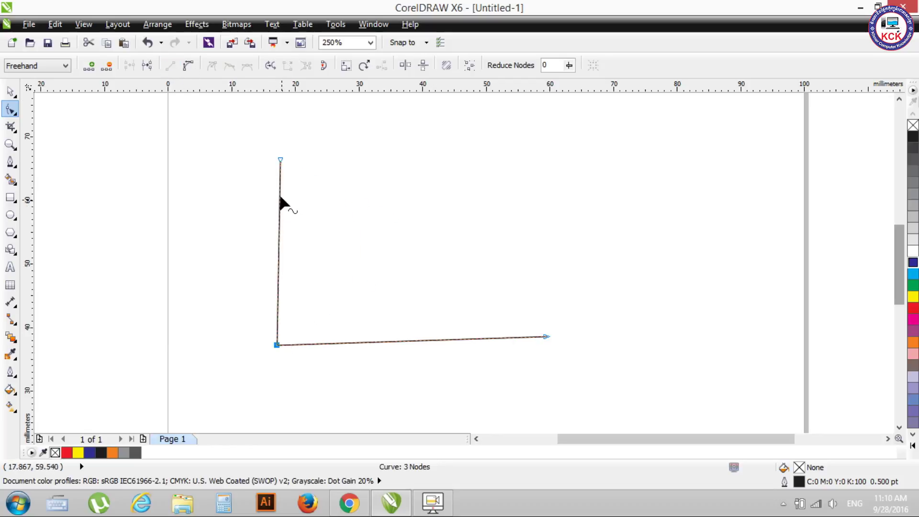
# Bend the vertical side into an S-curve using the top and bottom-left node handles
pyautogui.click(277, 160)
pyautogui.click(277, 344)
pyautogui.moveTo(279, 221); pyautogui.dragTo(211, 175)
pyautogui.moveTo(278, 285); pyautogui.dragTo(433, 282)
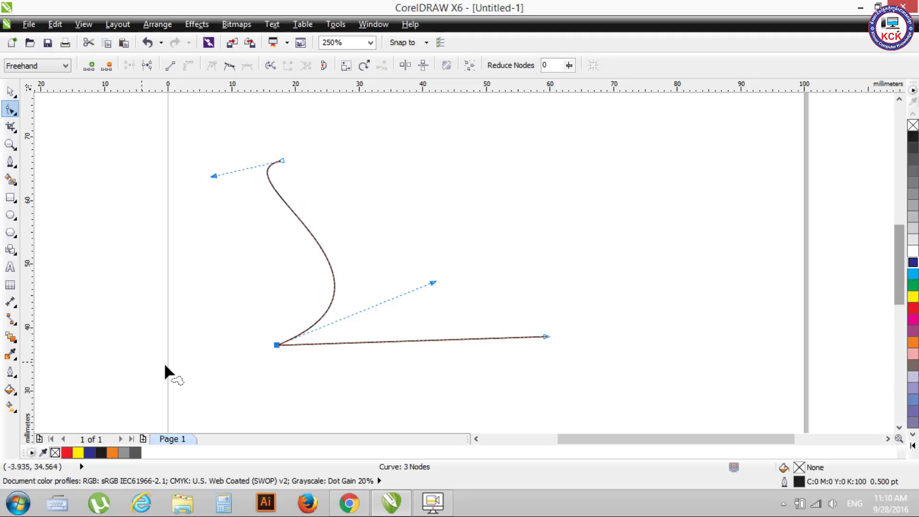
pyautogui.moveTo(433, 287); pyautogui.dragTo(435, 298)
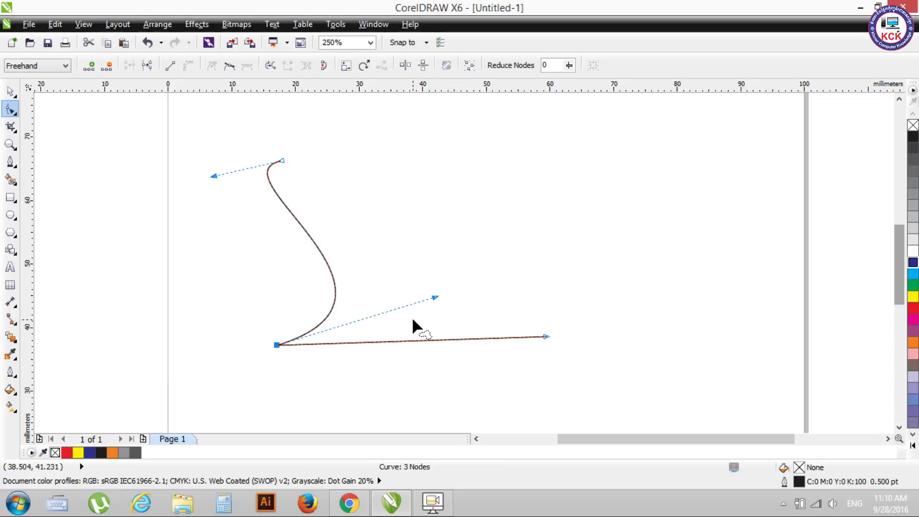
pyautogui.moveTo(214, 176); pyautogui.dragTo(190, 174)
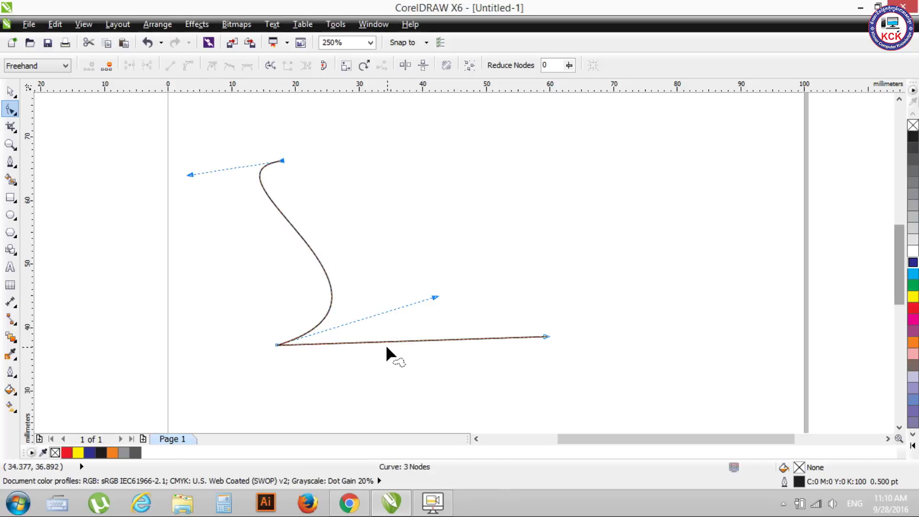
pyautogui.click(430, 293)
pyautogui.click(277, 344)
pyautogui.moveTo(434, 297); pyautogui.dragTo(385, 247)
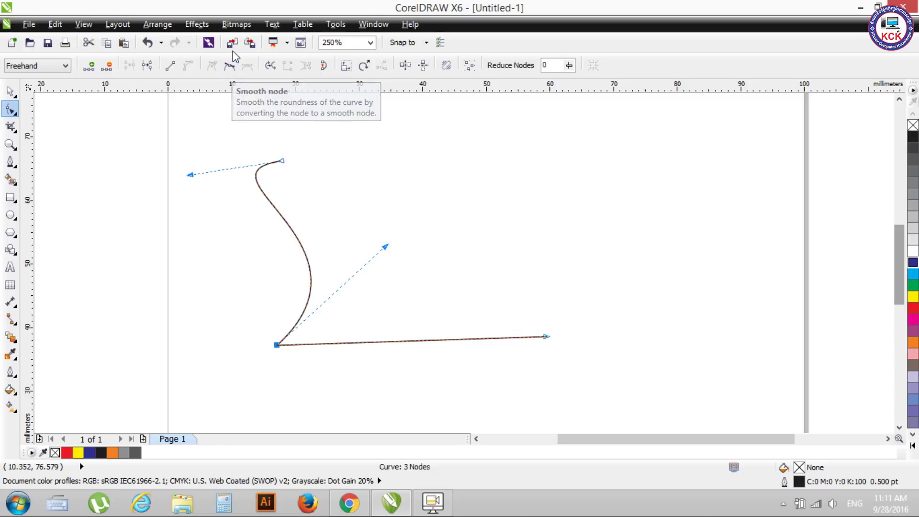
# Zoom in on the bottom-left corner node and make it a smooth node
pyautogui.scroll(1, 272, 343)
pyautogui.scroll(2, 299, 326)
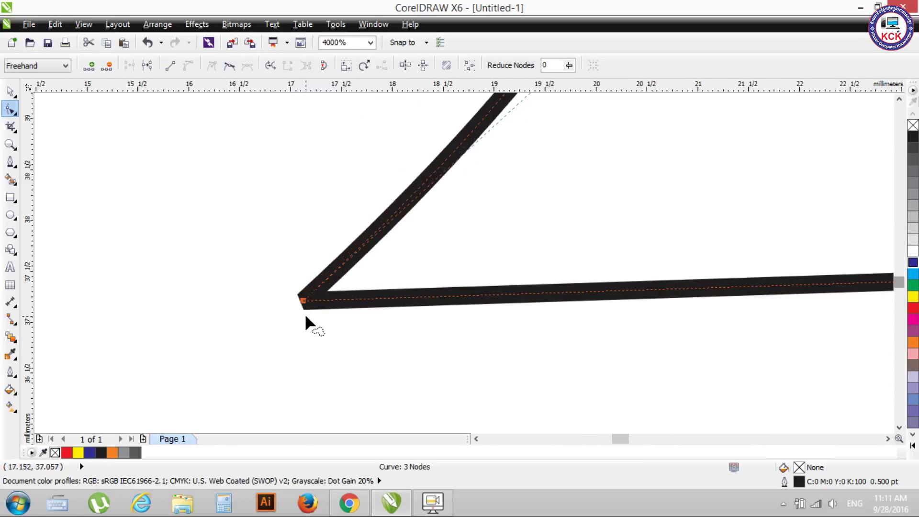
pyautogui.scroll(-1, 305, 313)
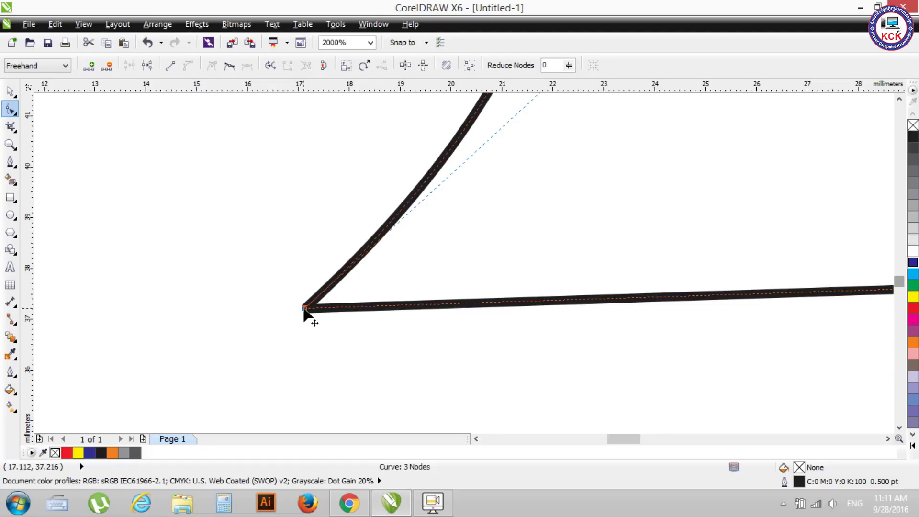
pyautogui.click(229, 65)
pyautogui.scroll(-2, 344, 312)
pyautogui.scroll(-1, 343, 313)
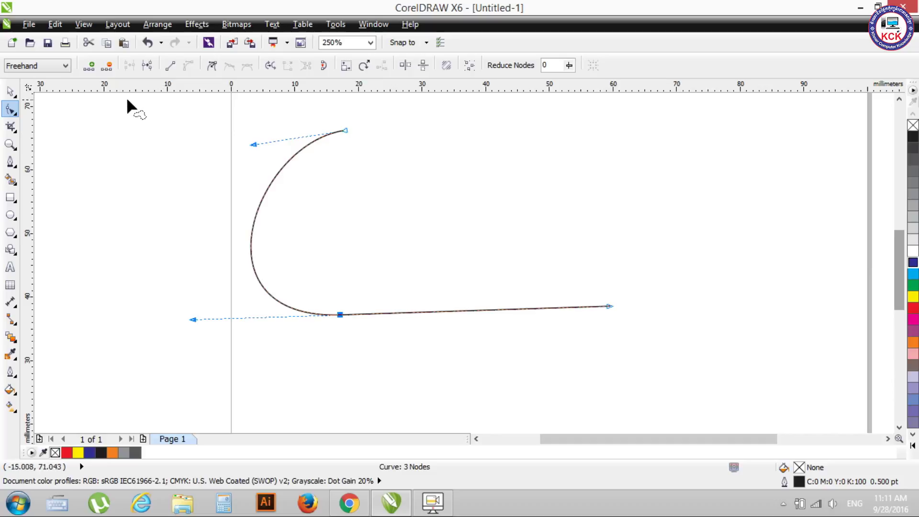
pyautogui.click(11, 164)
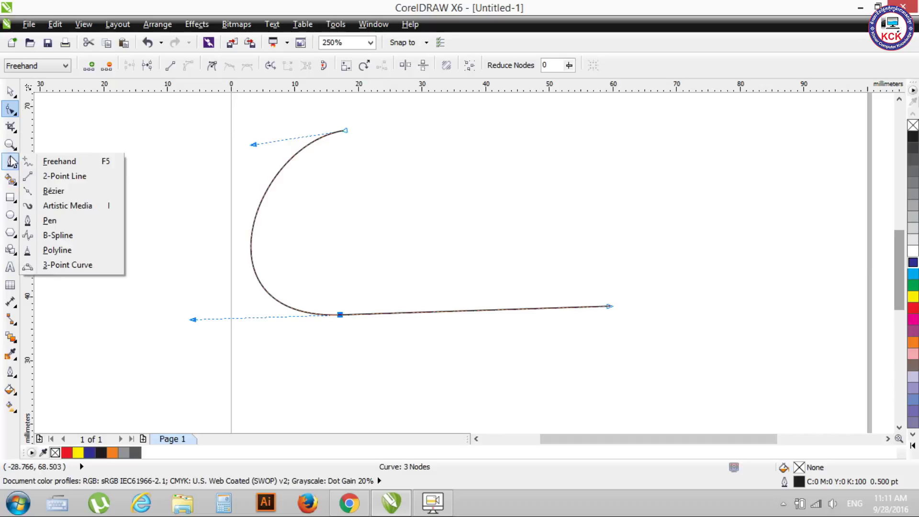
# Draw a four-point open zigzag line with the Pen tool to the right of the curve
pyautogui.click(53, 220)
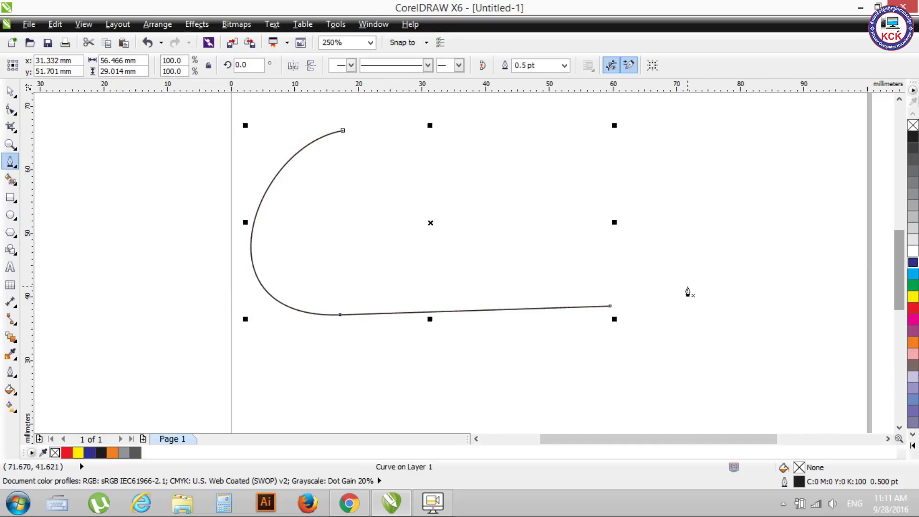
pyautogui.click(707, 281)
pyautogui.click(764, 208)
pyautogui.click(782, 291)
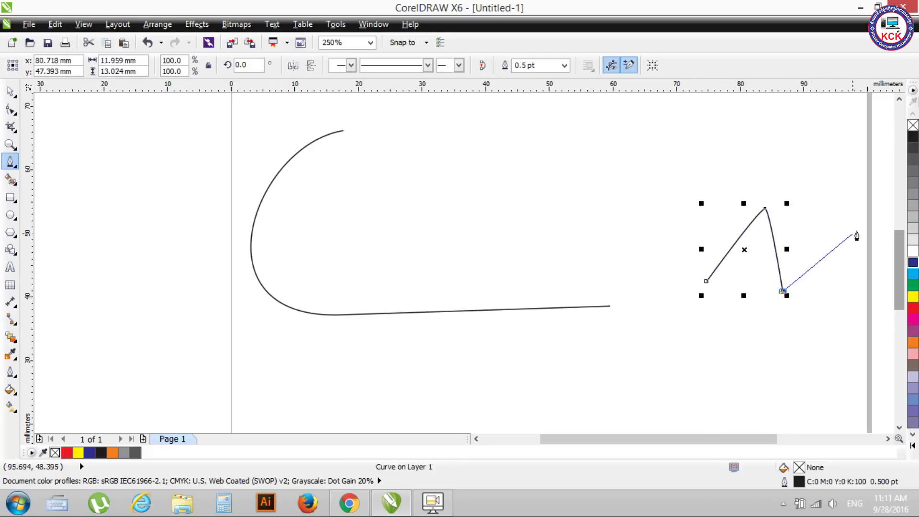
pyautogui.click(846, 228)
pyautogui.doubleClick(846, 228)
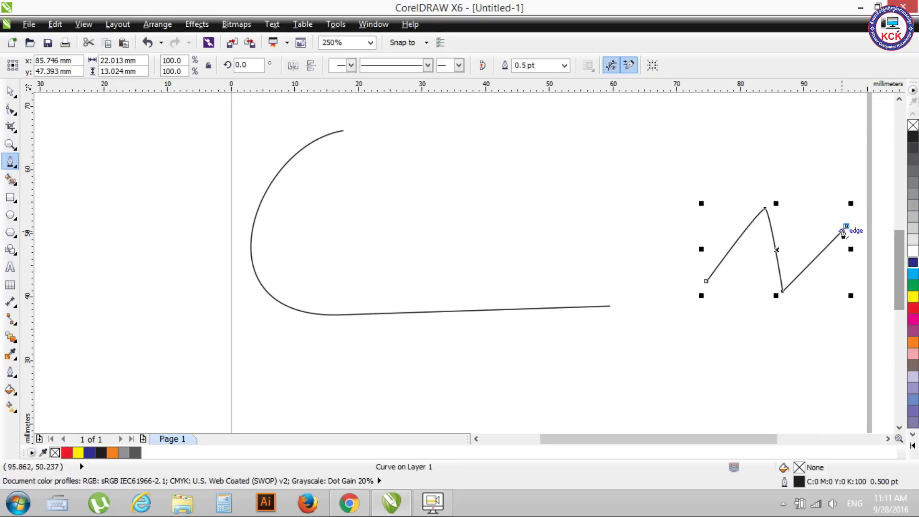
pyautogui.click(10, 91)
pyautogui.scroll(2, 817, 272)
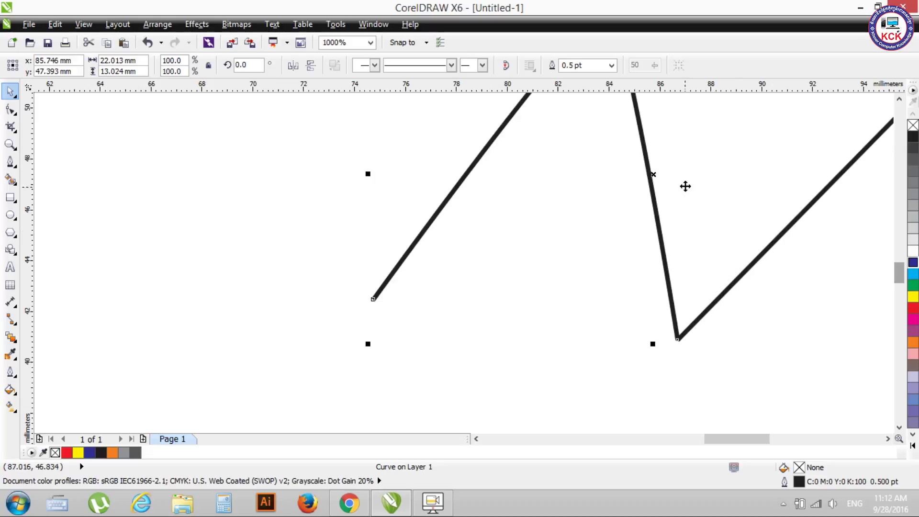
# Select the zigzag's peak node with the Shape tool and make it smooth
pyautogui.press('space')
pyautogui.press('space')
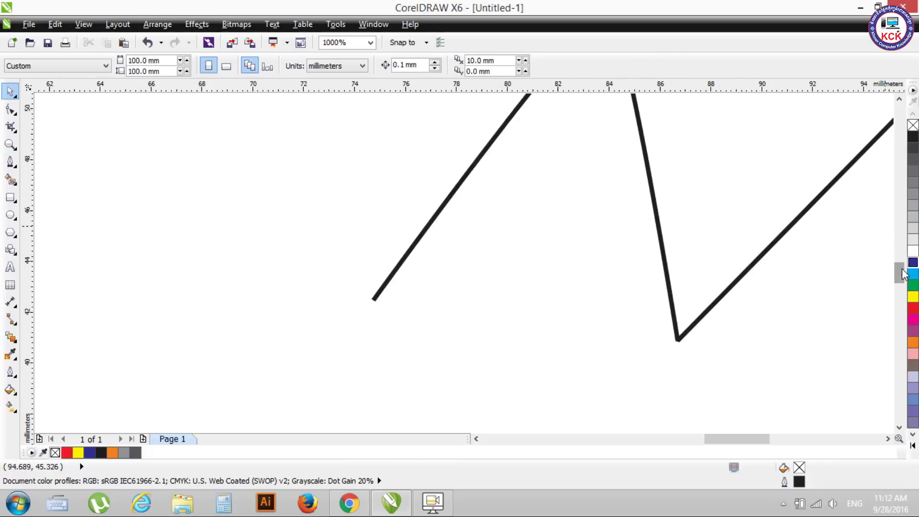
pyautogui.scroll(3, 780, 267)
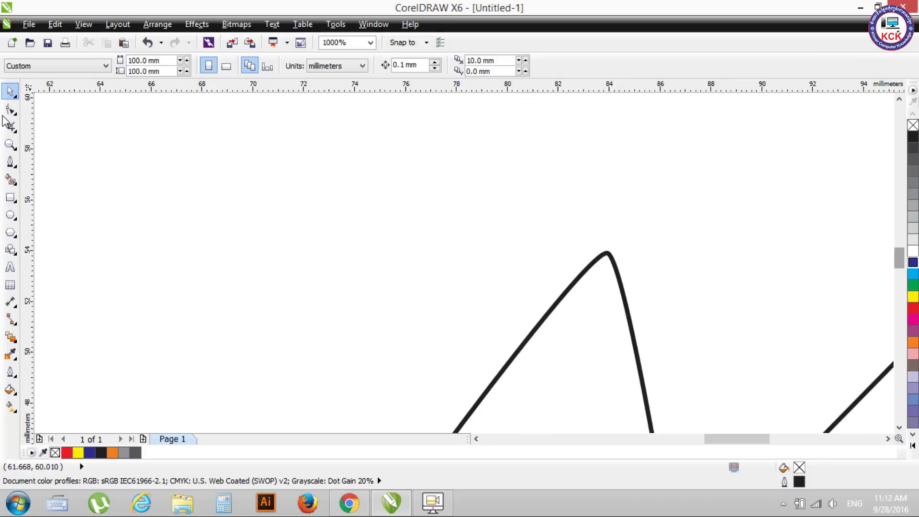
pyautogui.click(11, 109)
pyautogui.click(608, 261)
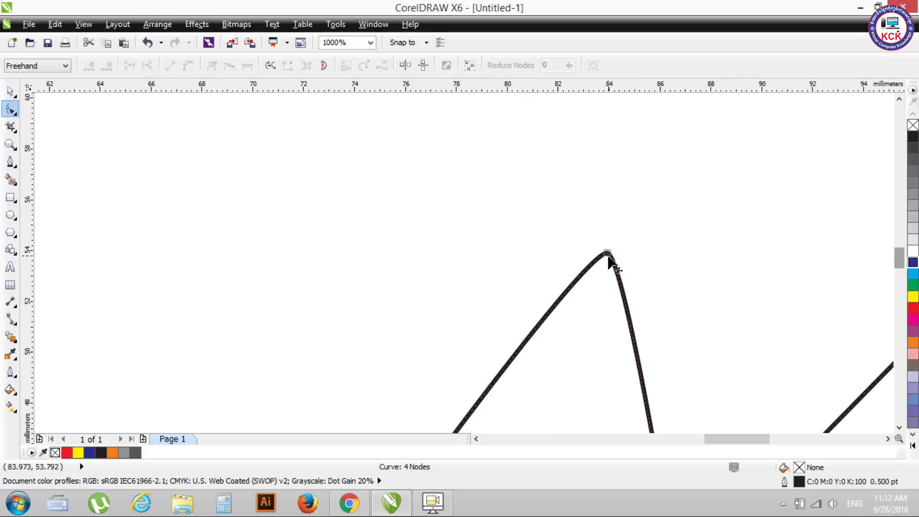
pyautogui.click(608, 256)
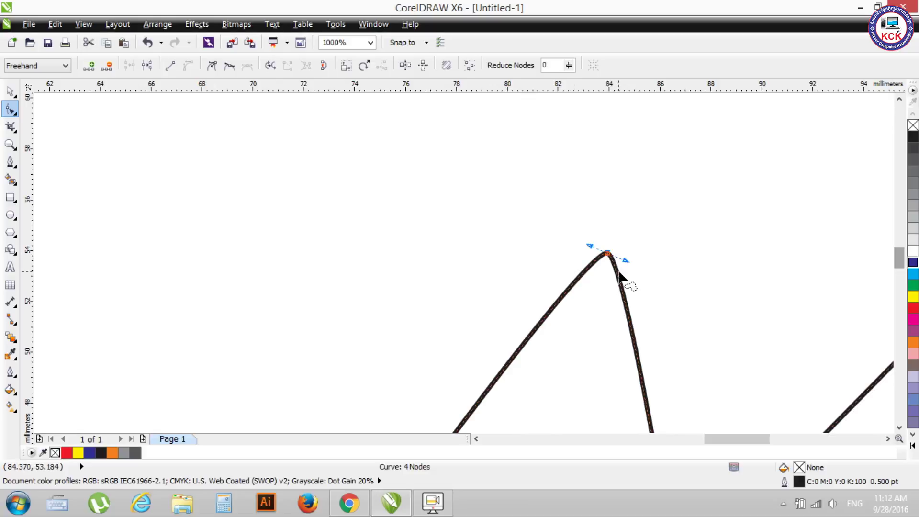
pyautogui.click(228, 69)
# Drag the peak's handles to round it into an arch, then make it a cusp node
pyautogui.moveTo(625, 261)
pyautogui.mouseDown()
pyautogui.moveTo(659, 215)
pyautogui.moveTo(717, 261)
pyautogui.mouseUp()
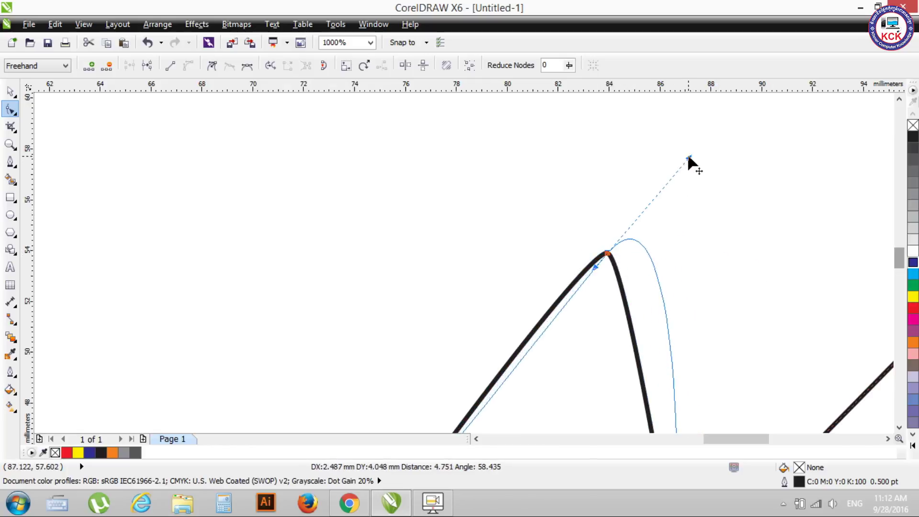
pyautogui.moveTo(717, 254)
pyautogui.mouseDown()
pyautogui.moveTo(699, 191)
pyautogui.moveTo(658, 297)
pyautogui.mouseUp()
pyautogui.moveTo(593, 241)
pyautogui.mouseDown()
pyautogui.moveTo(493, 287)
pyautogui.moveTo(499, 228)
pyautogui.mouseUp()
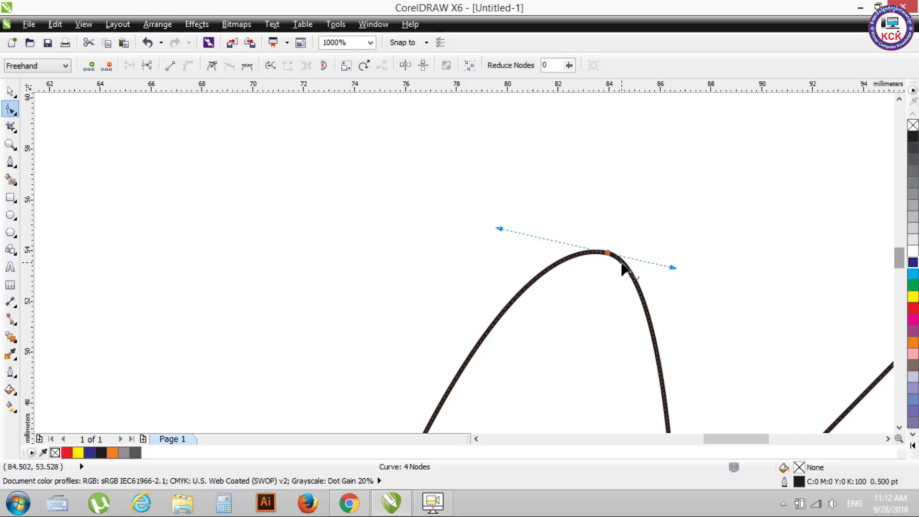
pyautogui.moveTo(596, 254); pyautogui.dragTo(596, 272)
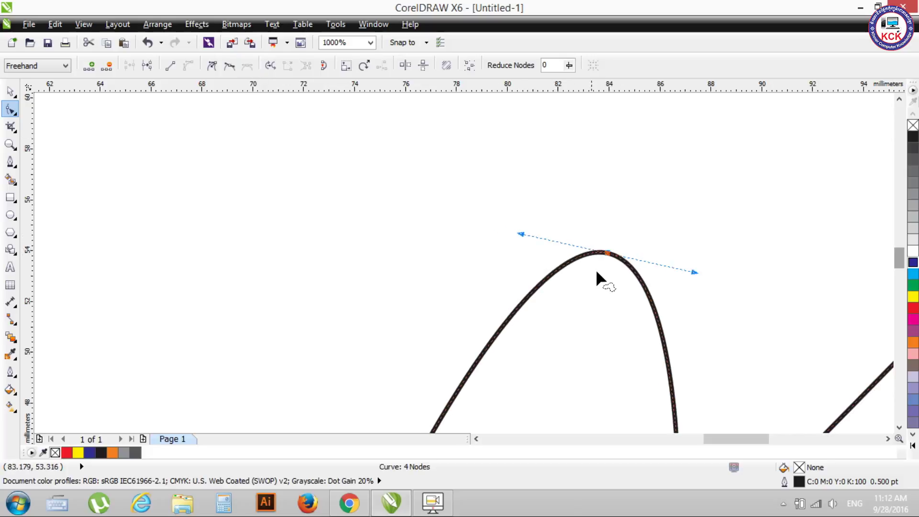
pyautogui.moveTo(694, 272)
pyautogui.mouseDown()
pyautogui.moveTo(677, 190)
pyautogui.moveTo(655, 175)
pyautogui.mouseUp()
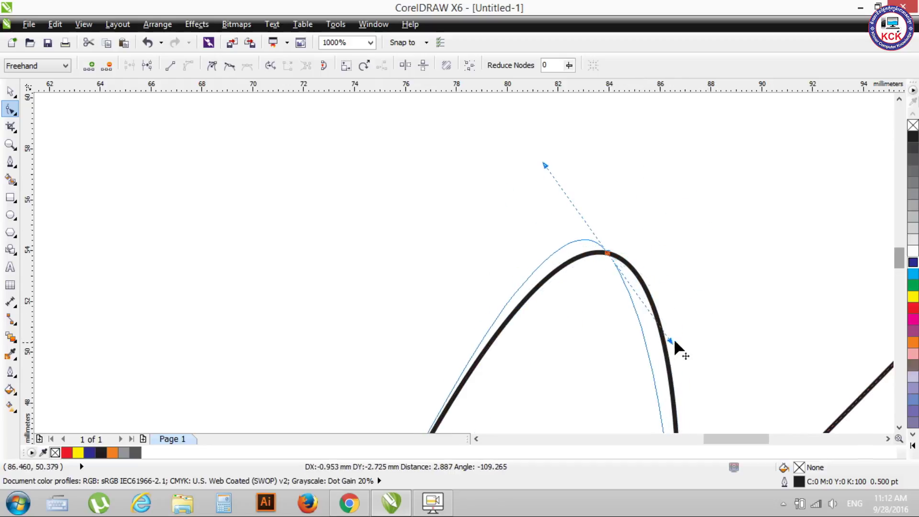
pyautogui.moveTo(700, 325); pyautogui.dragTo(677, 307)
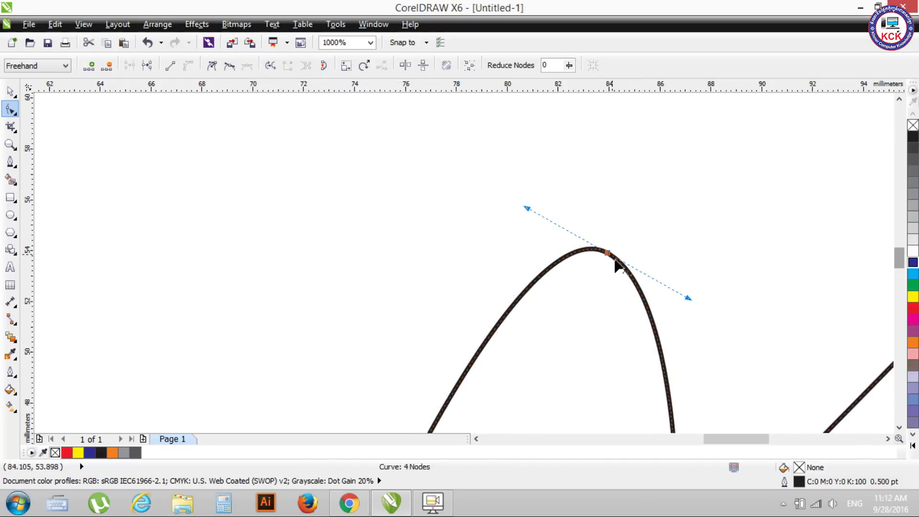
pyautogui.moveTo(688, 297); pyautogui.dragTo(712, 310)
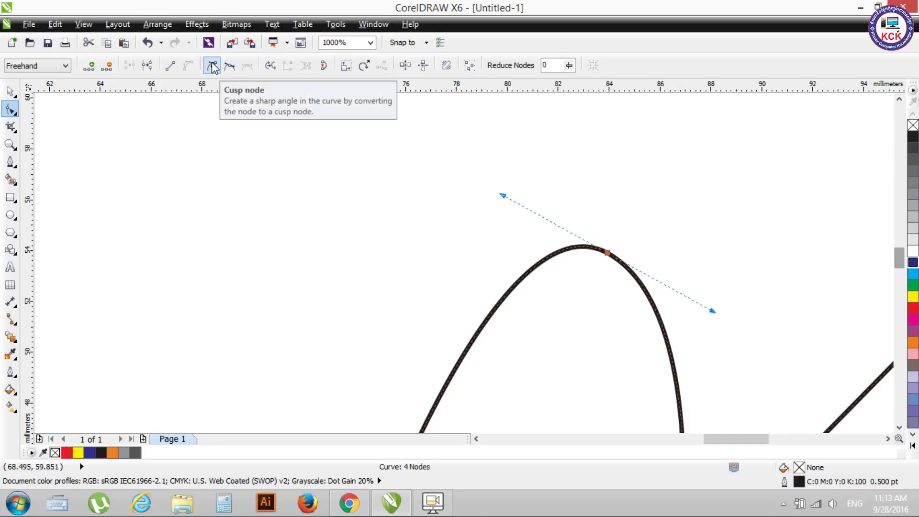
pyautogui.click(212, 67)
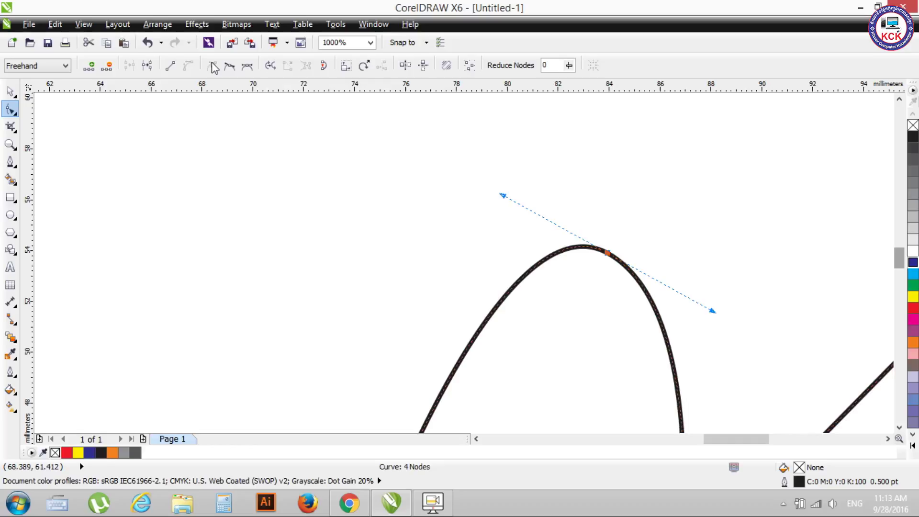
# Reshape the arch with the top node's handles, setting the node to Symmetrical, then Smooth
pyautogui.scroll(-2, 513, 210)
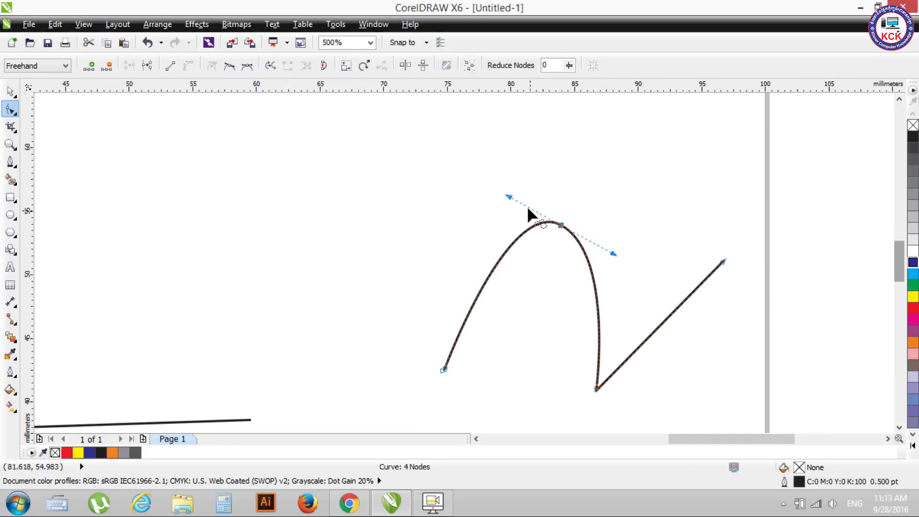
pyautogui.moveTo(508, 196)
pyautogui.mouseDown()
pyautogui.moveTo(560, 309)
pyautogui.moveTo(583, 322)
pyautogui.mouseUp()
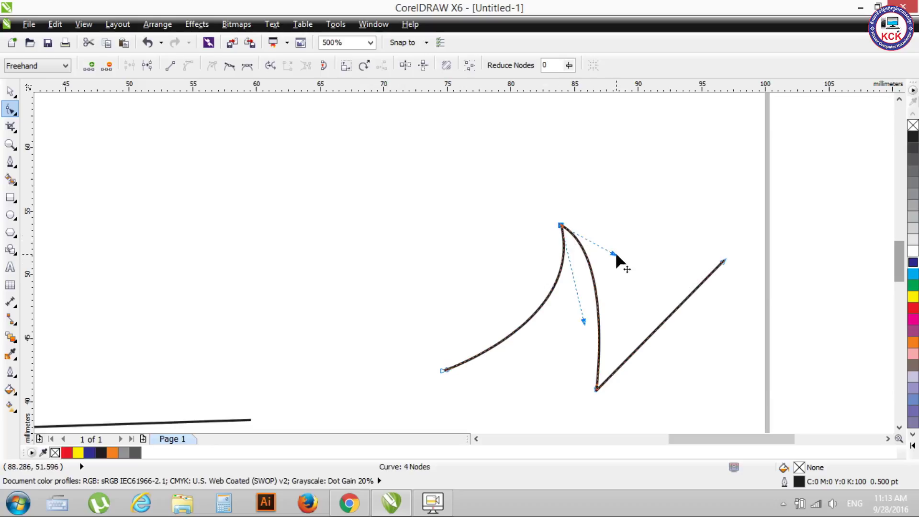
pyautogui.moveTo(614, 252); pyautogui.dragTo(622, 192)
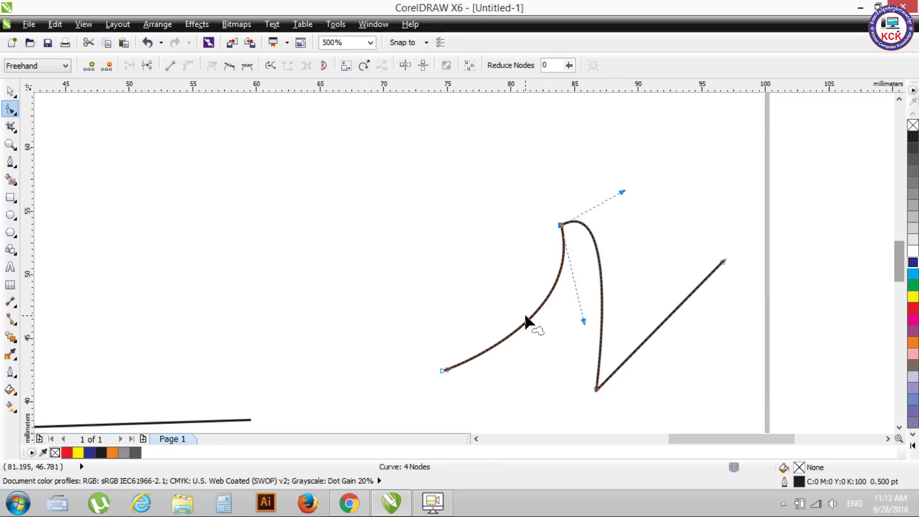
pyautogui.click(247, 66)
pyautogui.moveTo(585, 145)
pyautogui.mouseDown()
pyautogui.moveTo(648, 311)
pyautogui.moveTo(649, 230)
pyautogui.mouseUp()
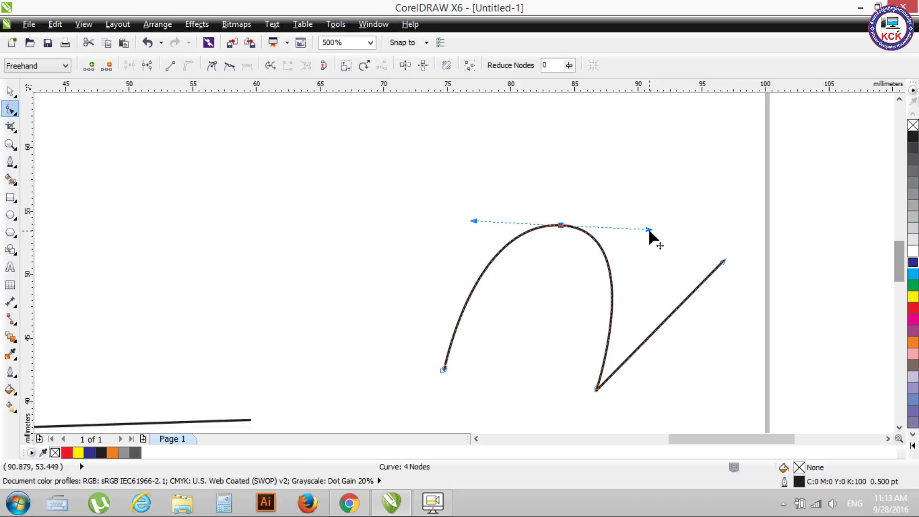
pyautogui.click(229, 67)
pyautogui.moveTo(648, 230); pyautogui.dragTo(595, 242)
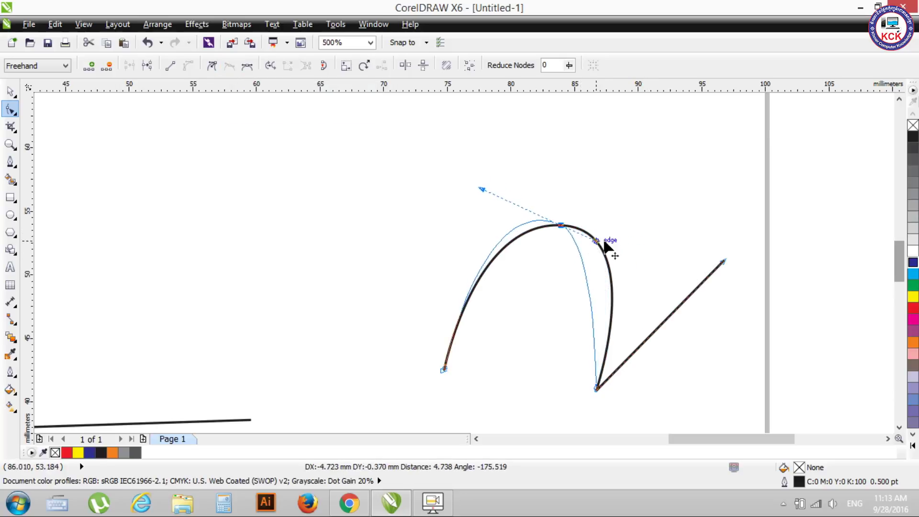
pyautogui.moveTo(595, 242); pyautogui.dragTo(578, 242)
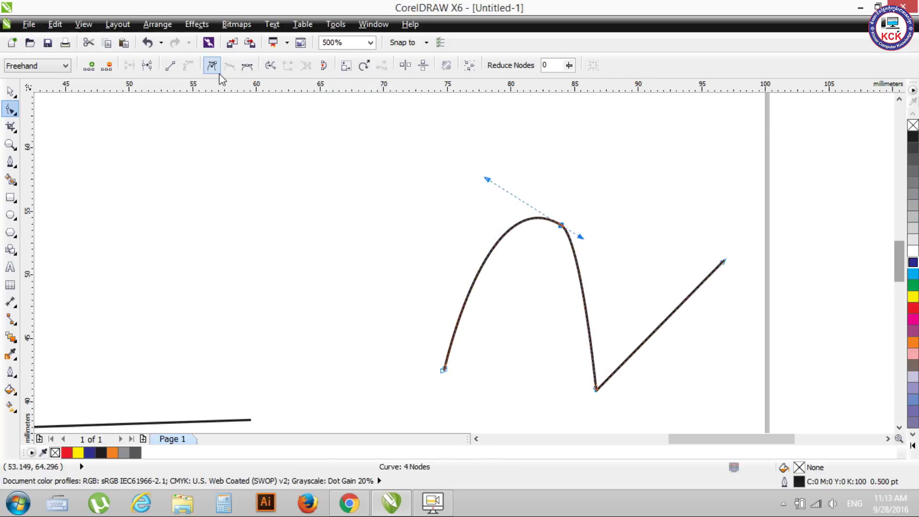
# Make the top node a cusp and raise its left handle into a tall arch, ending symmetrical
pyautogui.click(212, 68)
pyautogui.moveTo(486, 179)
pyautogui.mouseDown()
pyautogui.moveTo(641, 310)
pyautogui.moveTo(562, 334)
pyautogui.mouseUp()
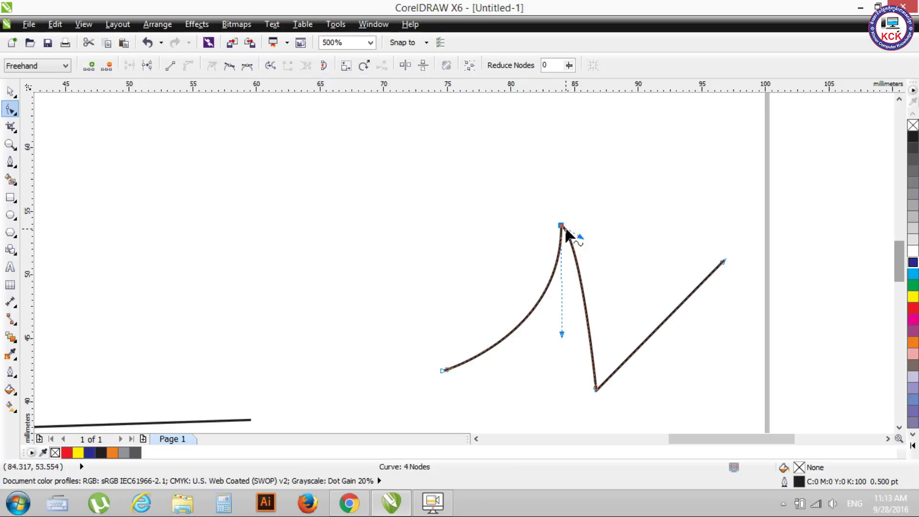
pyautogui.click(229, 66)
pyautogui.moveTo(540, 331); pyautogui.dragTo(437, 184)
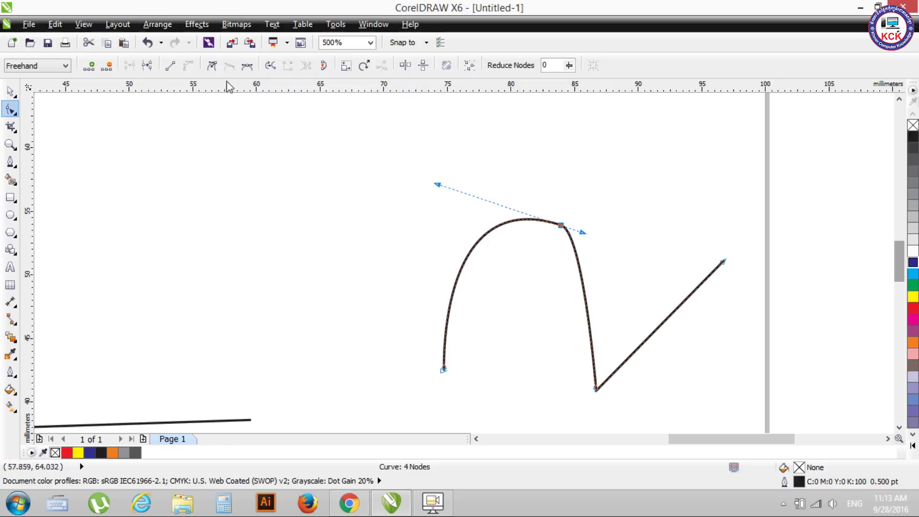
pyautogui.click(247, 66)
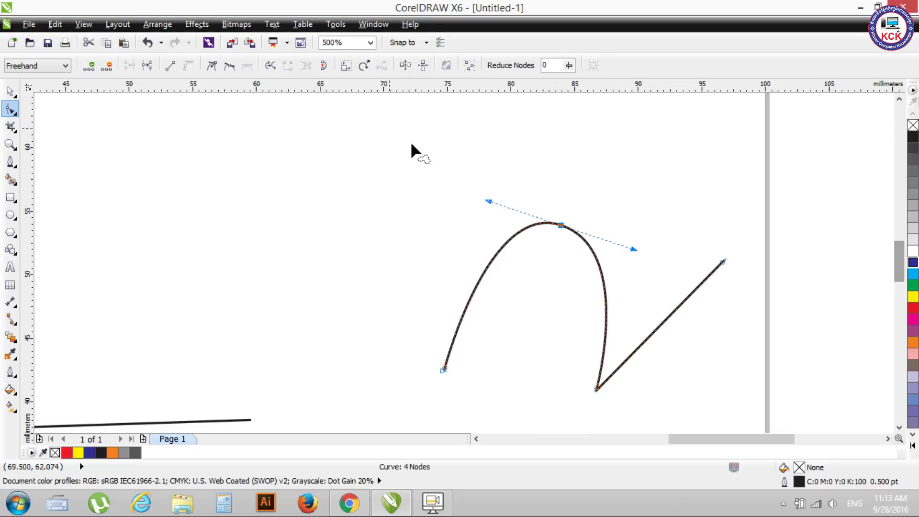
# Tighten the top node's handles, make it a cusp, and pull its left handle down into a sharp peak
pyautogui.click(629, 247)
pyautogui.click(561, 226)
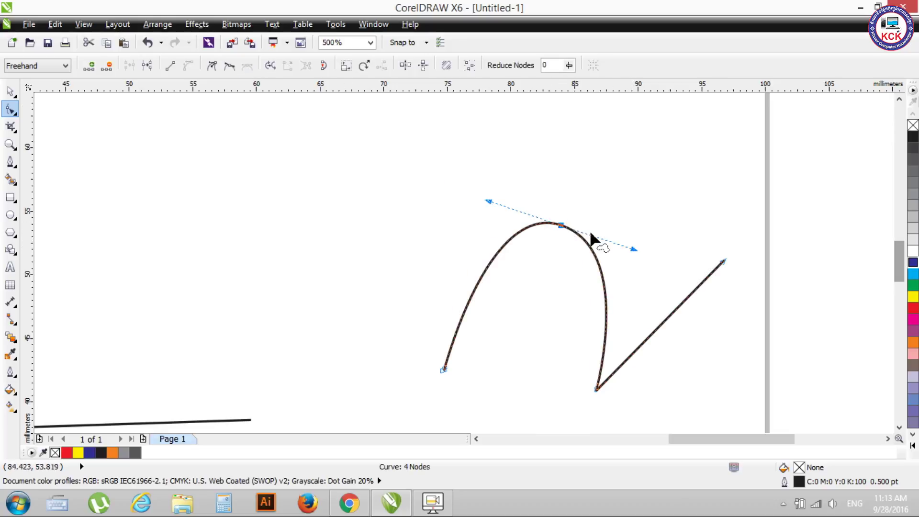
pyautogui.moveTo(630, 247); pyautogui.dragTo(592, 236)
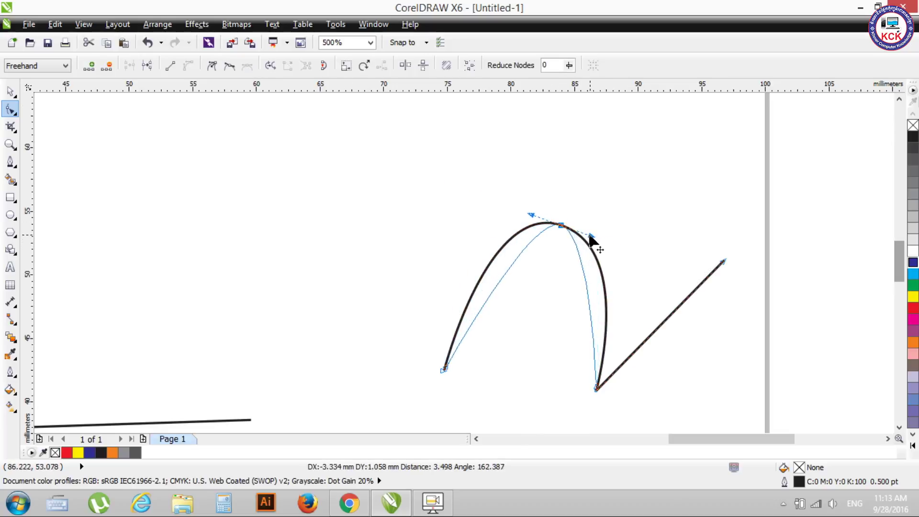
pyautogui.moveTo(592, 235); pyautogui.dragTo(597, 227)
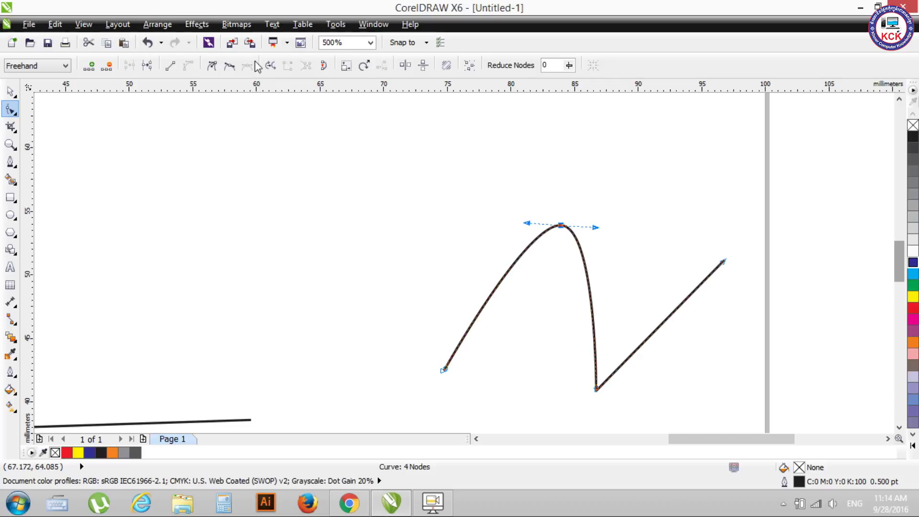
pyautogui.click(216, 68)
pyautogui.moveTo(527, 224)
pyautogui.mouseDown()
pyautogui.moveTo(533, 289)
pyautogui.moveTo(568, 325)
pyautogui.mouseUp()
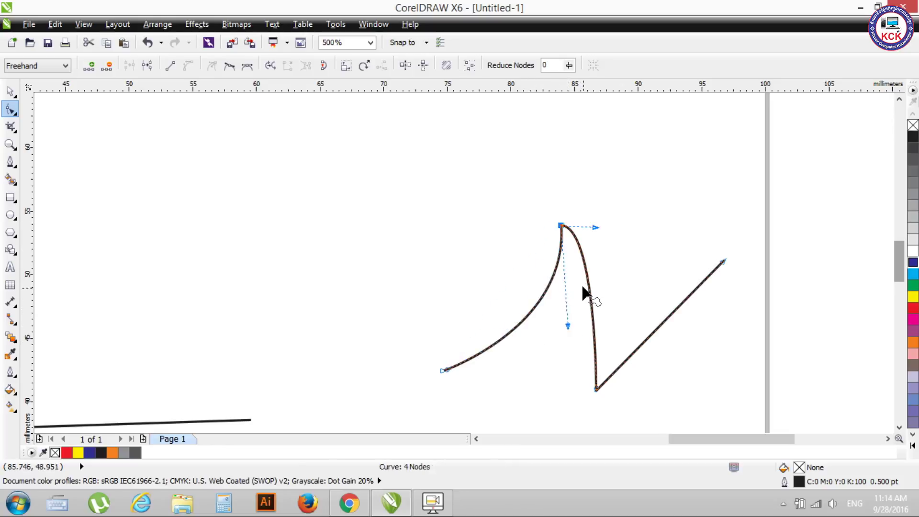
# Make the zigzag's bottom node smooth, then convert it to a cusp
pyautogui.click(596, 389)
pyautogui.click(229, 66)
pyautogui.moveTo(601, 390); pyautogui.dragTo(599, 391)
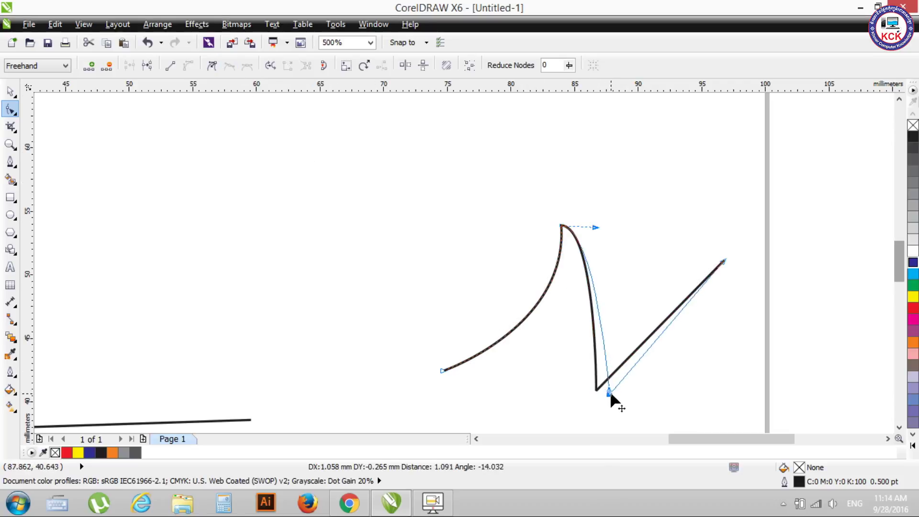
pyautogui.click(213, 66)
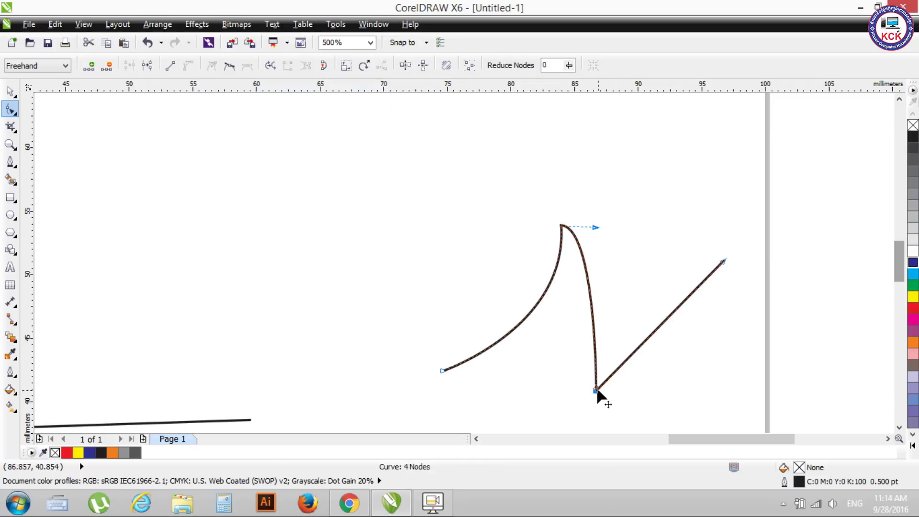
# Convert the last straight segment to a curve and bow it downward
pyautogui.click(724, 259)
pyautogui.click(188, 66)
pyautogui.moveTo(637, 353); pyautogui.dragTo(645, 371)
# Make the bottom node a cusp and bend the segments on each side into arcs
pyautogui.click(561, 228)
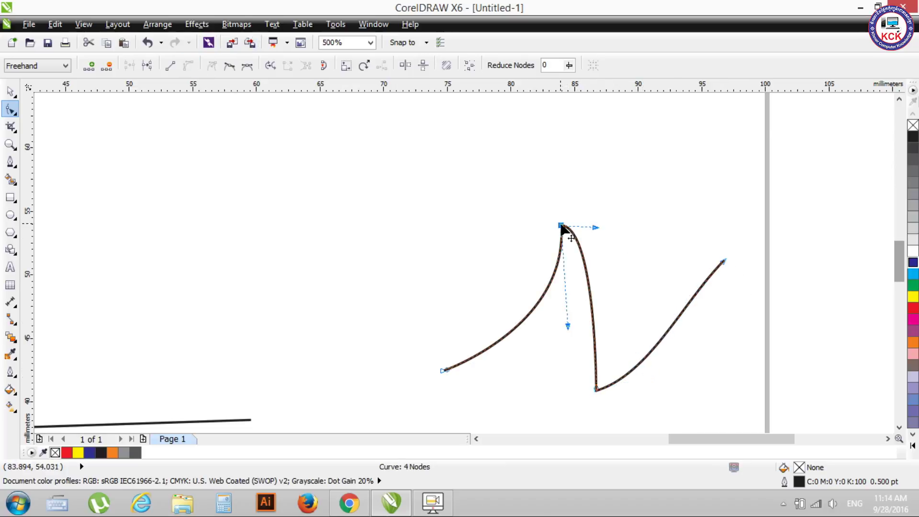
pyautogui.click(597, 391)
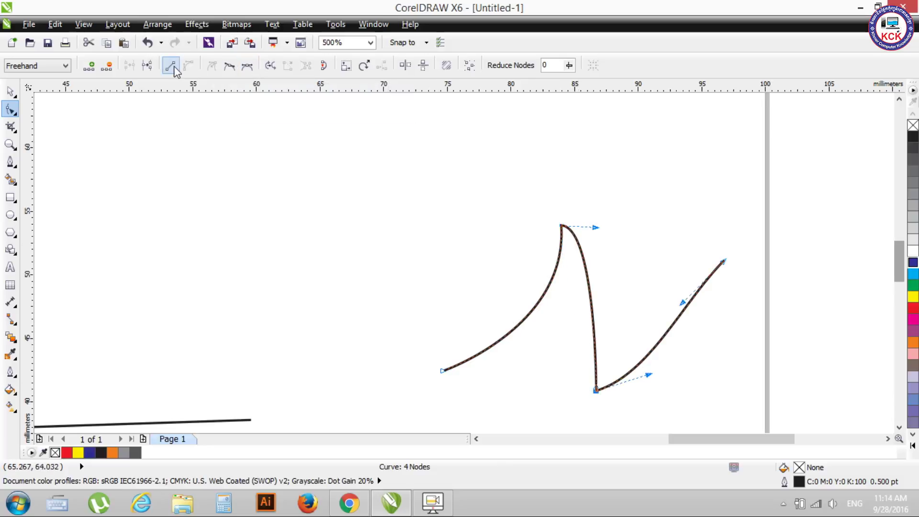
pyautogui.click(248, 67)
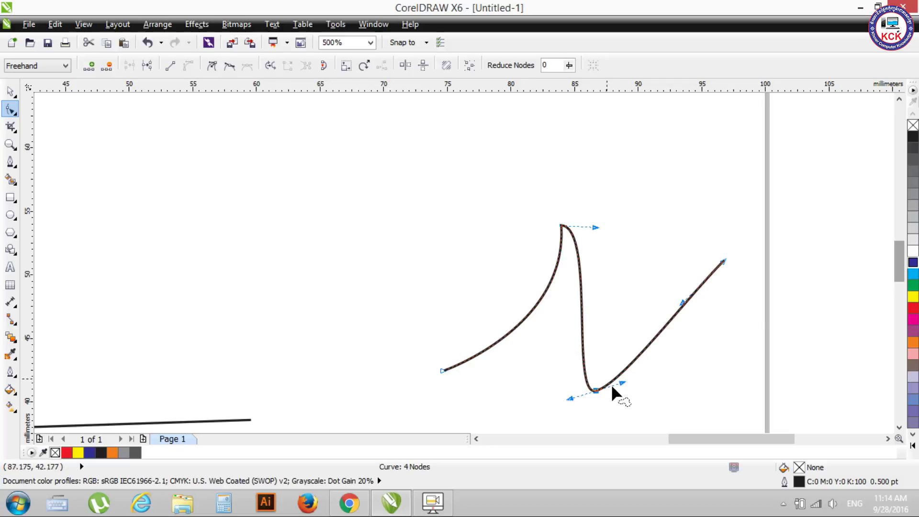
pyautogui.moveTo(621, 383)
pyautogui.mouseDown()
pyautogui.moveTo(632, 399)
pyautogui.moveTo(617, 395)
pyautogui.mouseUp()
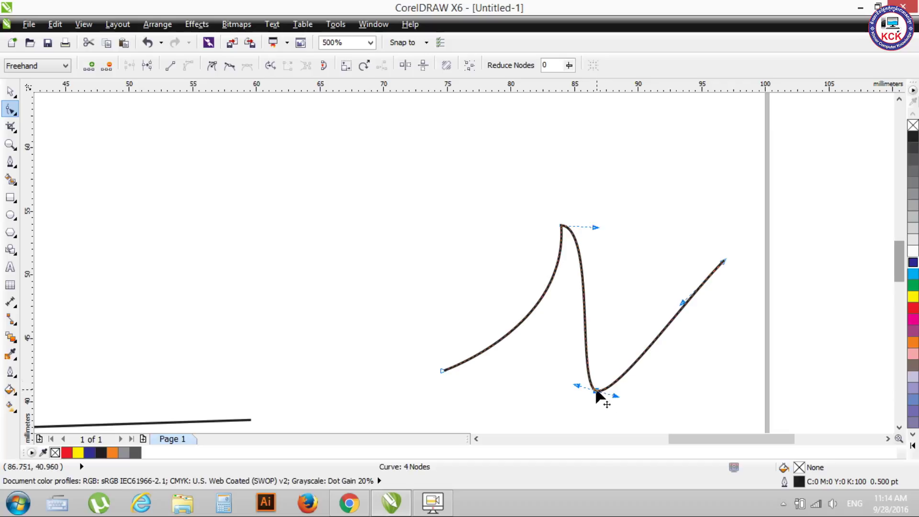
pyautogui.click(212, 66)
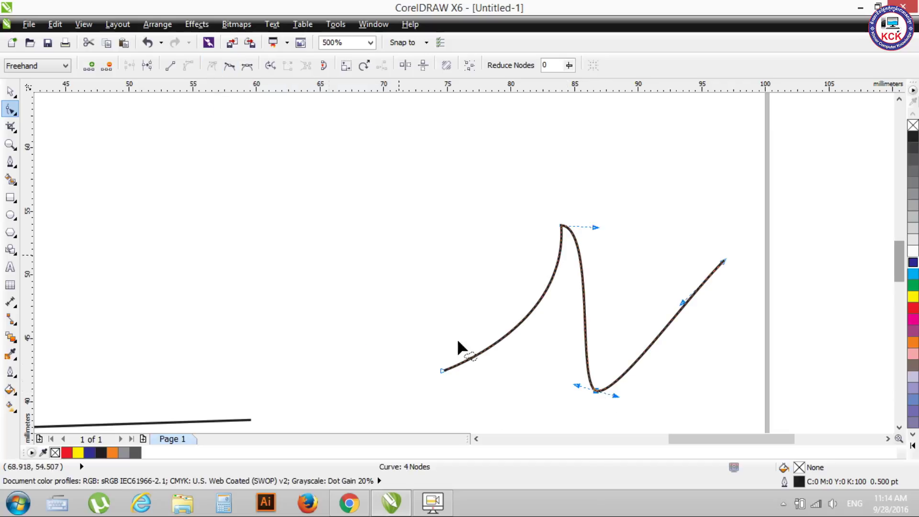
pyautogui.moveTo(576, 385); pyautogui.dragTo(633, 279)
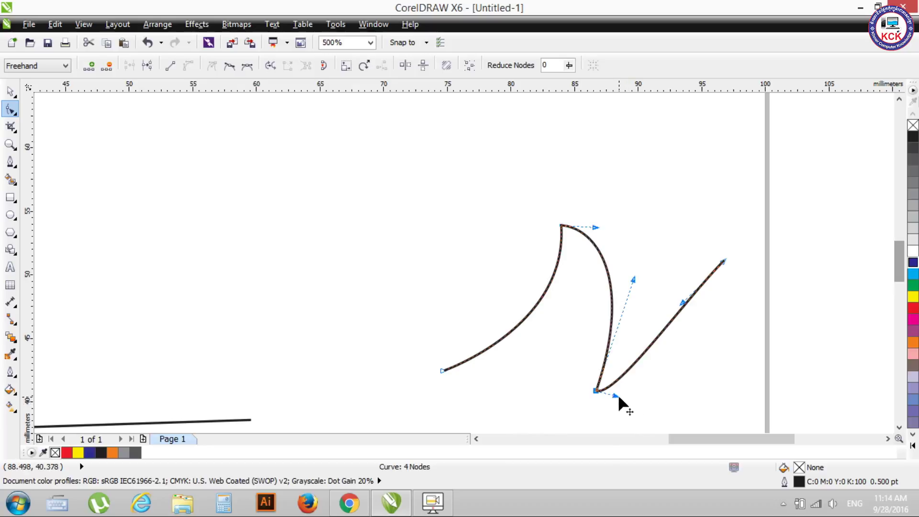
pyautogui.moveTo(616, 395)
pyautogui.mouseDown()
pyautogui.moveTo(647, 408)
pyautogui.moveTo(659, 380)
pyautogui.mouseUp()
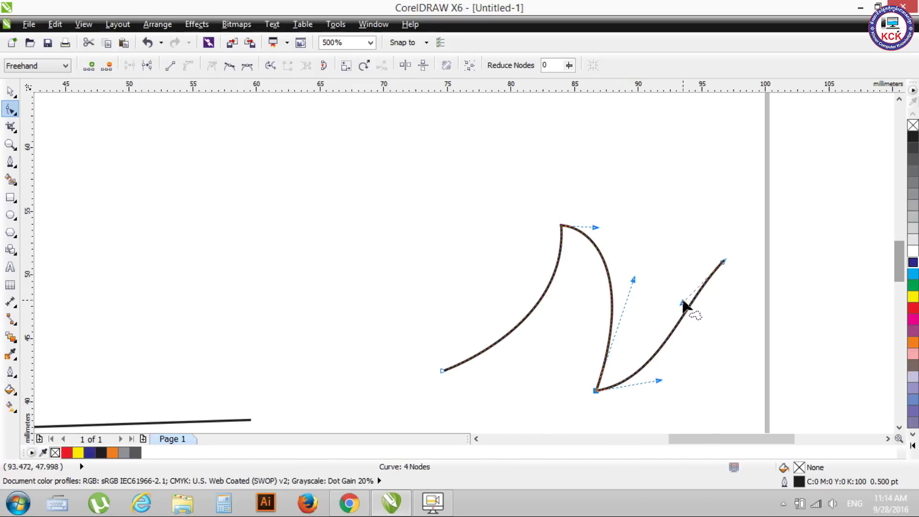
pyautogui.moveTo(682, 303); pyautogui.dragTo(702, 317)
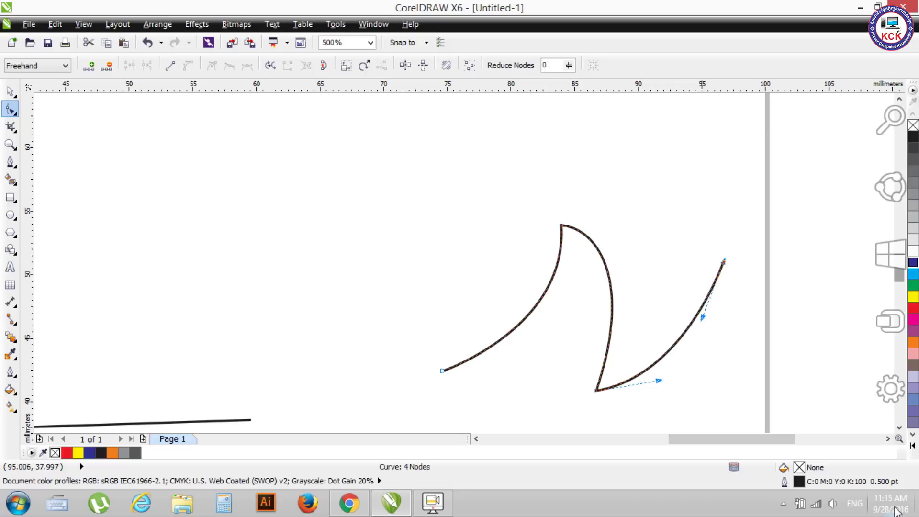
# Move the curve up and to the left on the page
pyautogui.click(10, 91)
pyautogui.moveTo(610, 260); pyautogui.dragTo(419, 190)
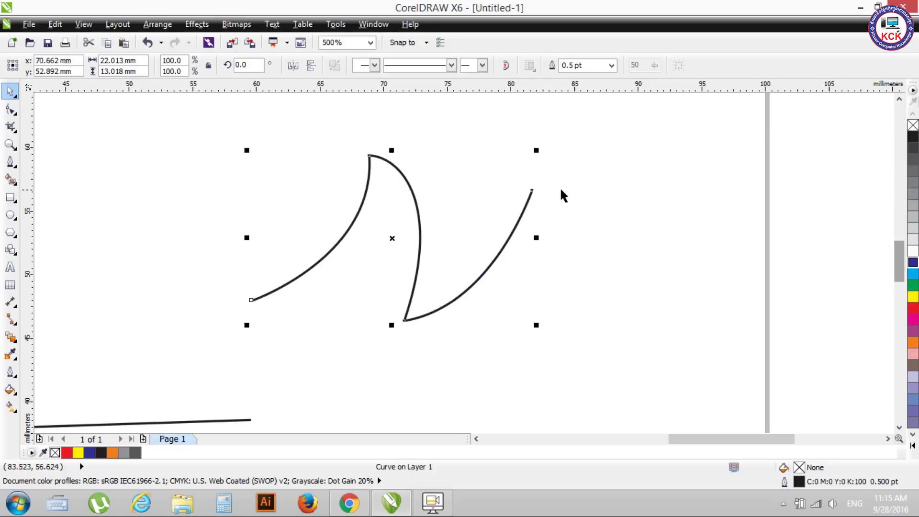
pyautogui.click(10, 109)
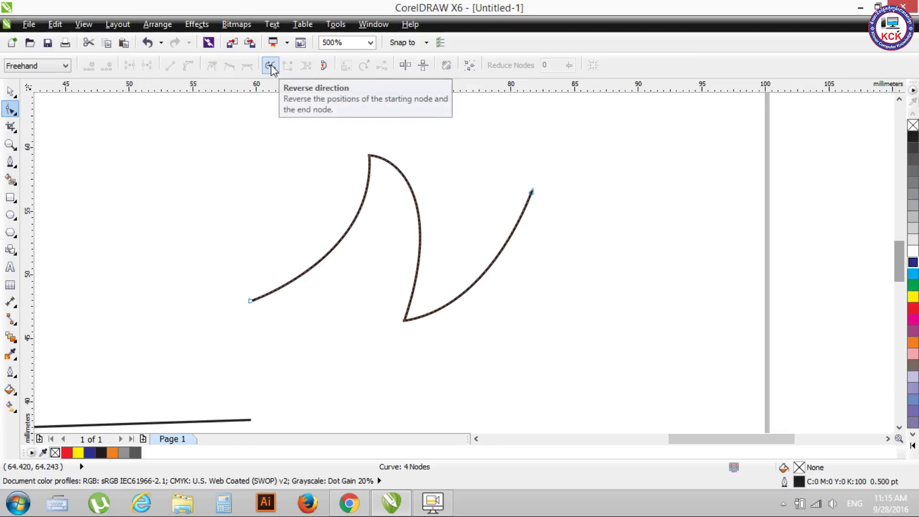
# Reselect the whole curve and add an arrowhead at its upper-right end
pyautogui.click(11, 94)
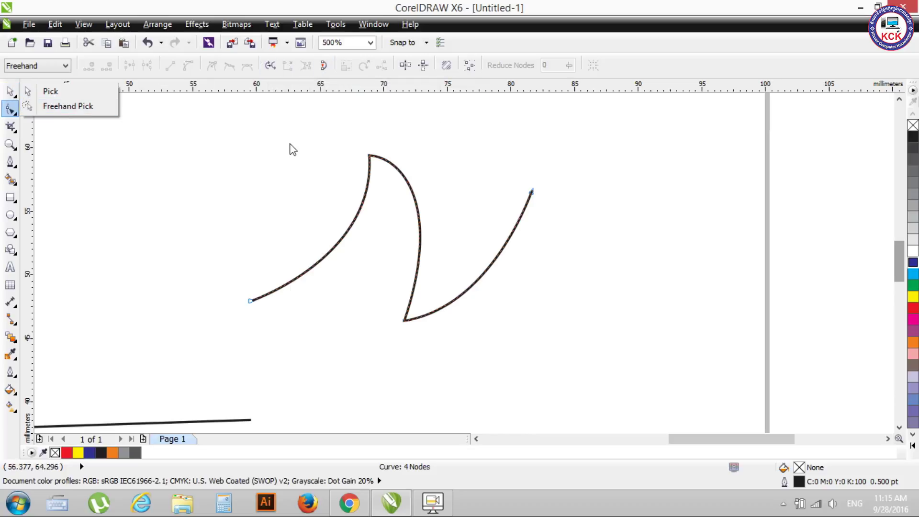
pyautogui.click(11, 89)
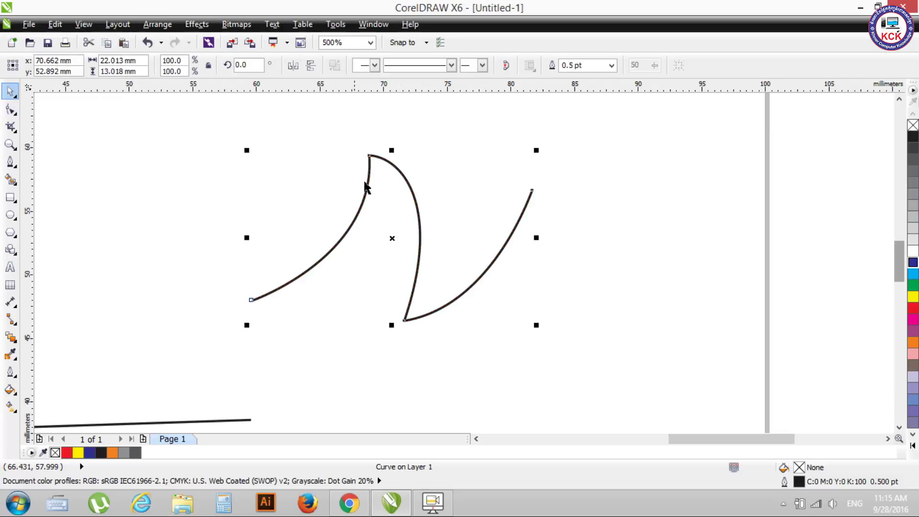
pyautogui.click(521, 201)
pyautogui.click(534, 237)
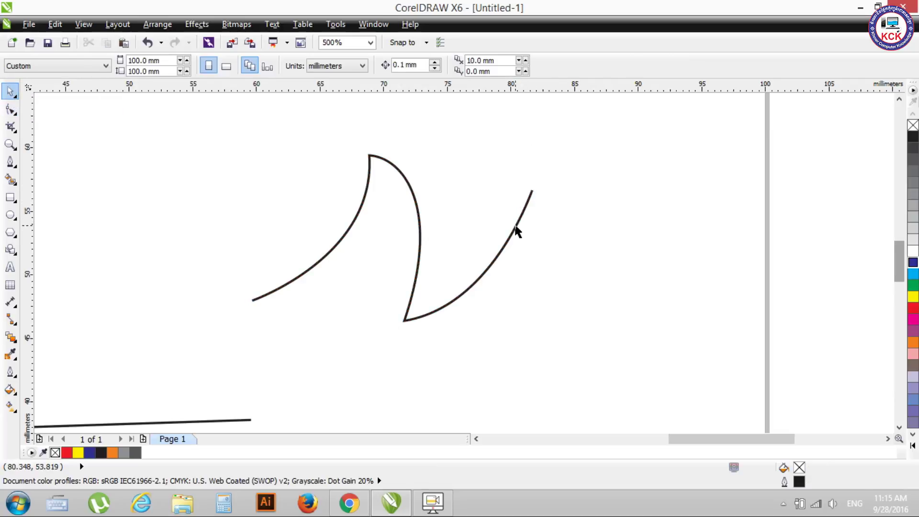
pyautogui.click(515, 225)
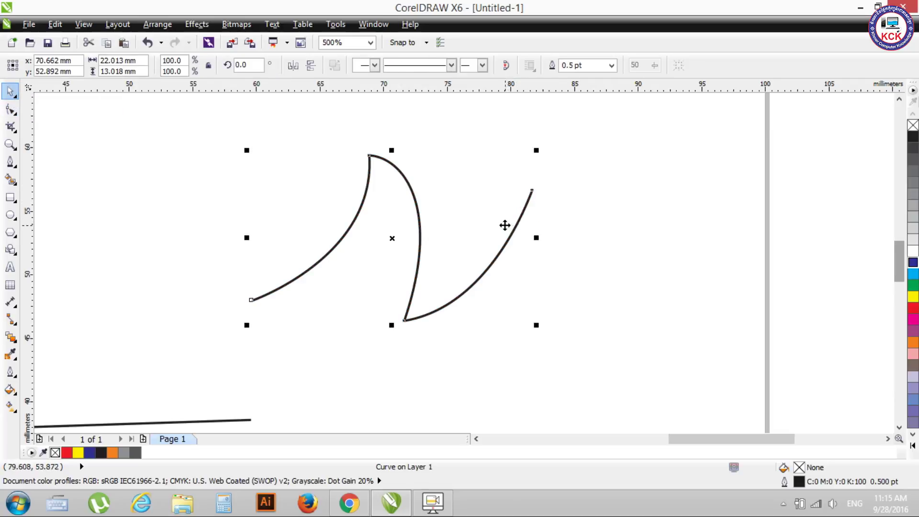
pyautogui.click(10, 111)
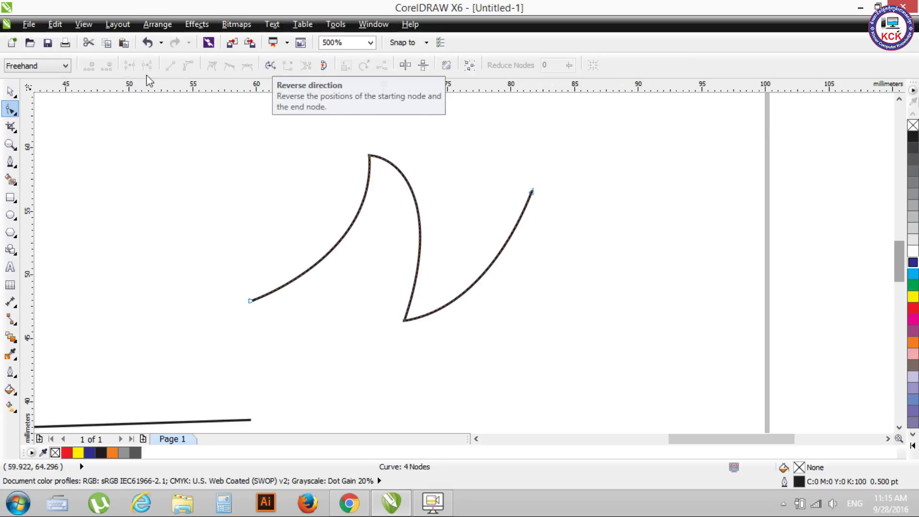
pyautogui.click(10, 91)
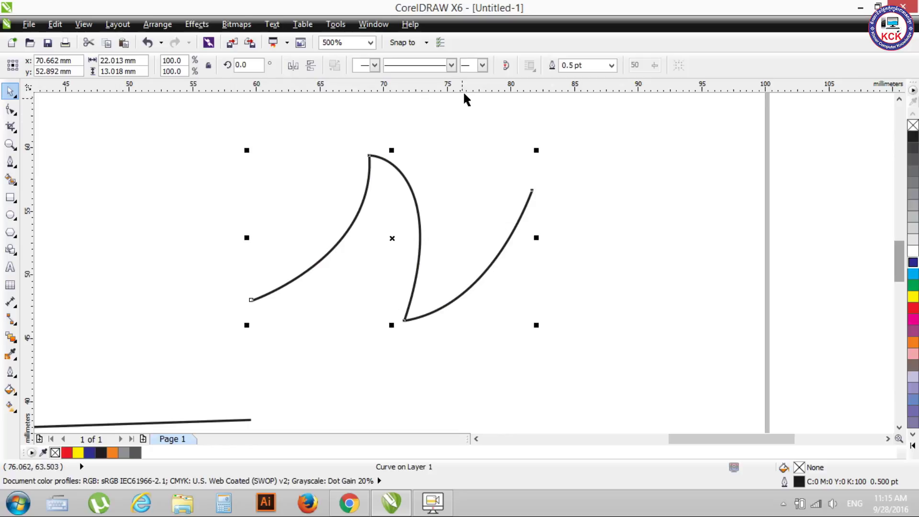
pyautogui.click(482, 65)
pyautogui.click(544, 103)
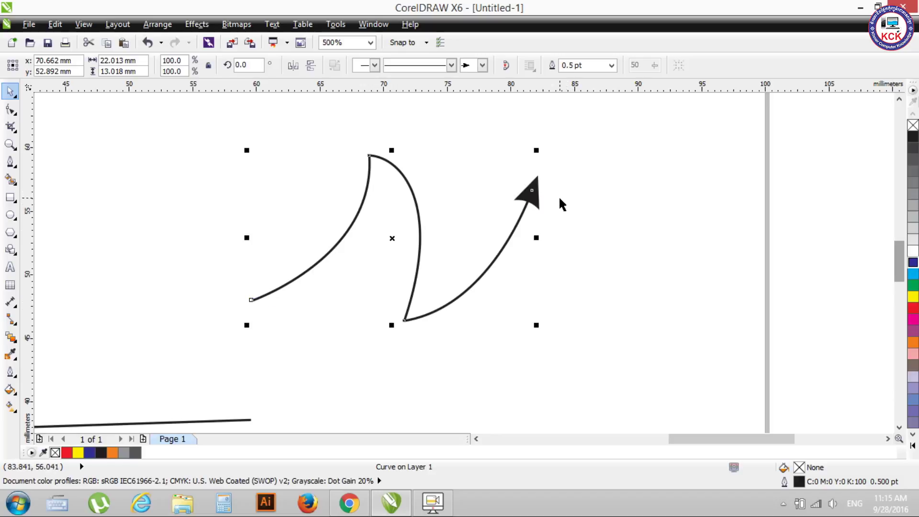
pyautogui.click(482, 65)
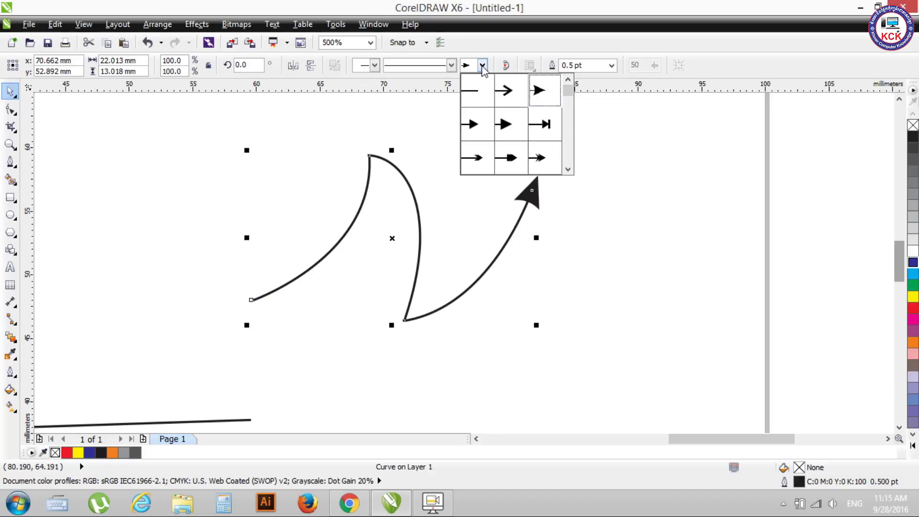
pyautogui.click(455, 86)
pyautogui.click(374, 65)
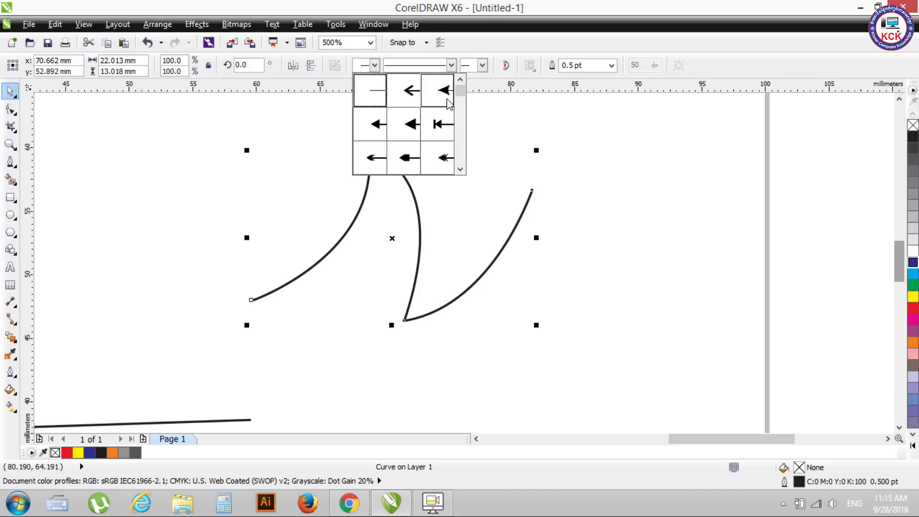
pyautogui.click(425, 146)
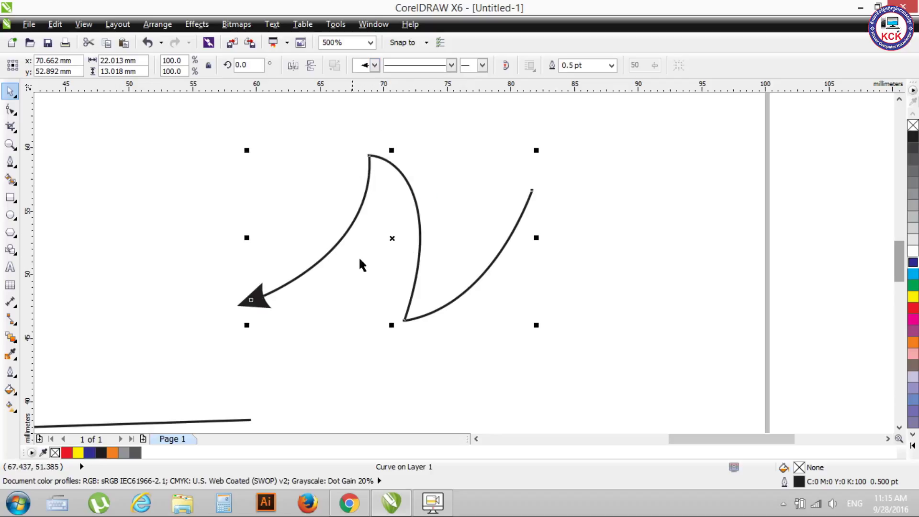
pyautogui.click(374, 65)
pyautogui.click(381, 90)
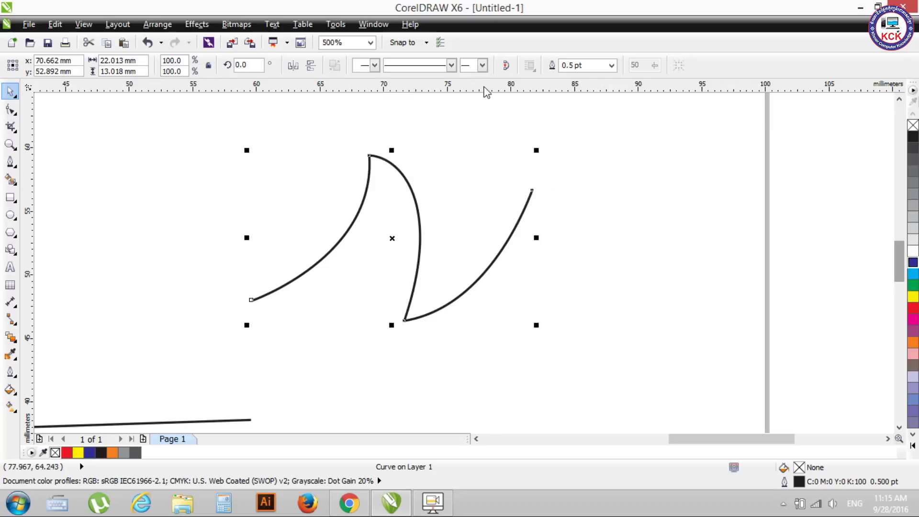
pyautogui.click(481, 65)
pyautogui.click(540, 91)
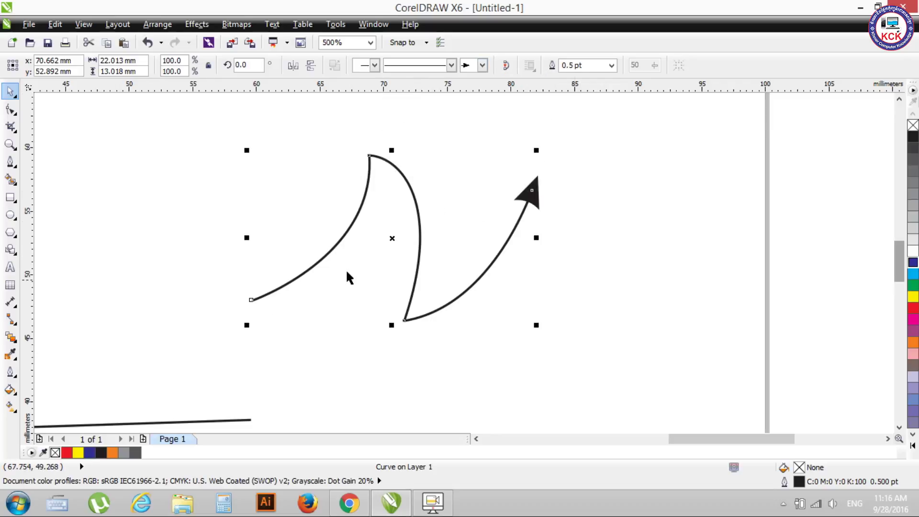
pyautogui.click(10, 110)
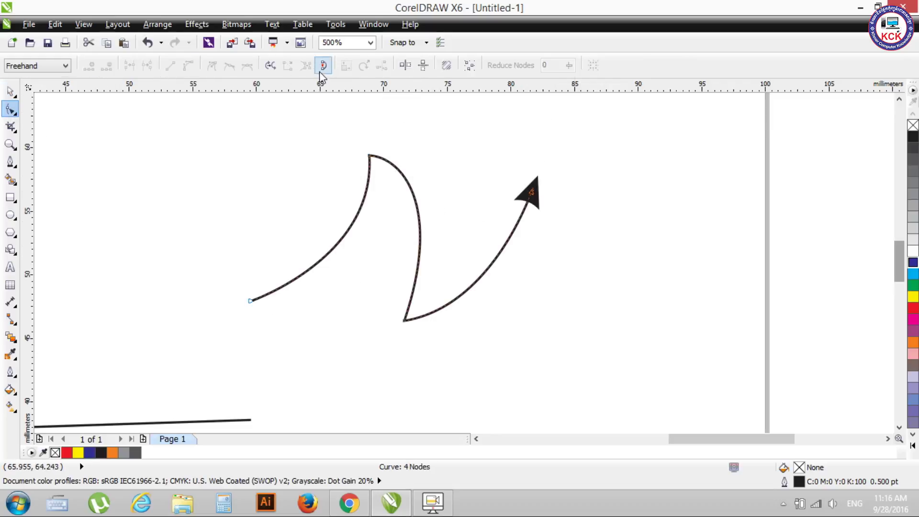
pyautogui.click(270, 66)
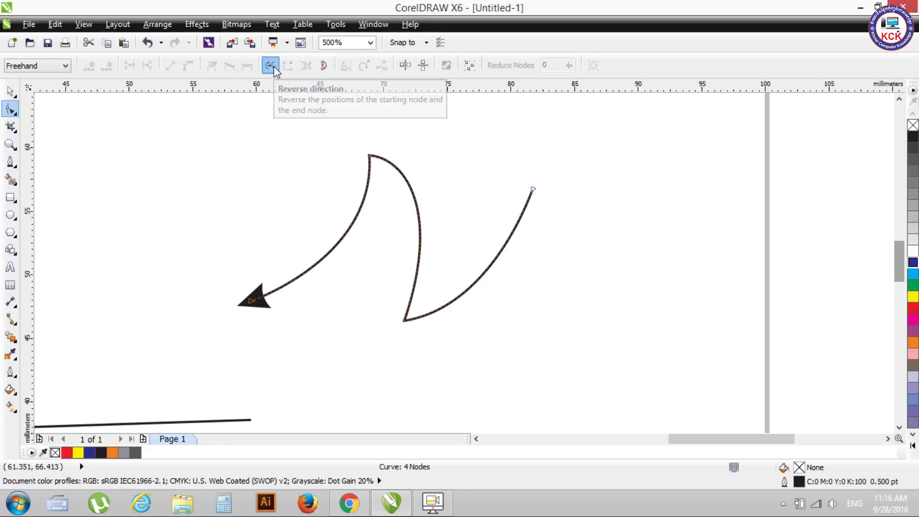
pyautogui.click(274, 68)
pyautogui.click(274, 67)
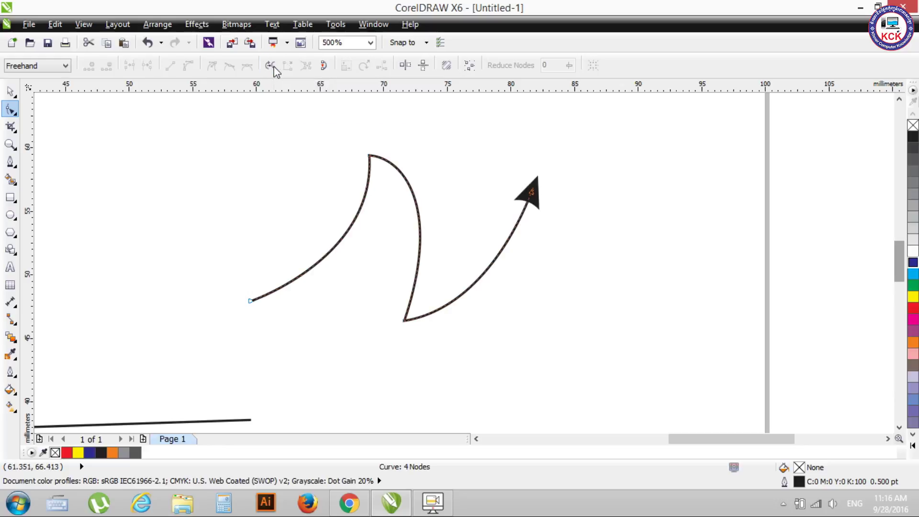
pyautogui.click(274, 67)
pyautogui.click(270, 65)
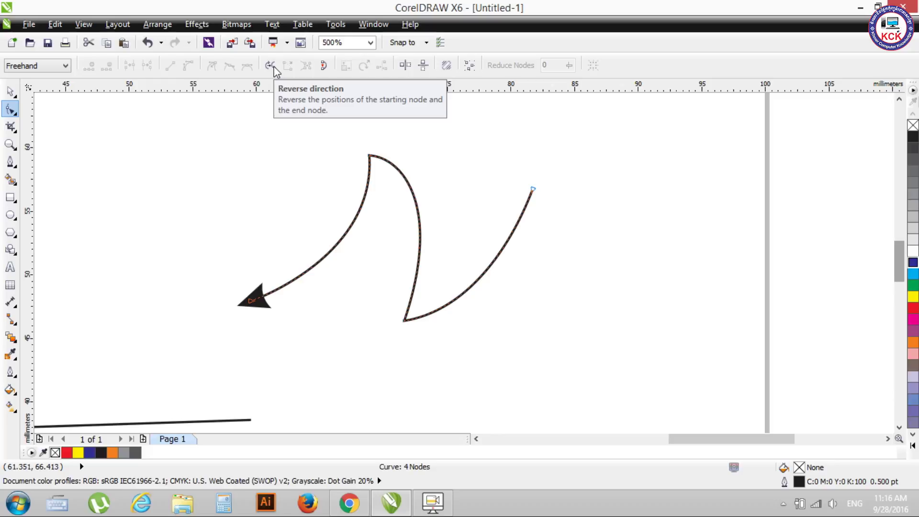
pyautogui.click(275, 71)
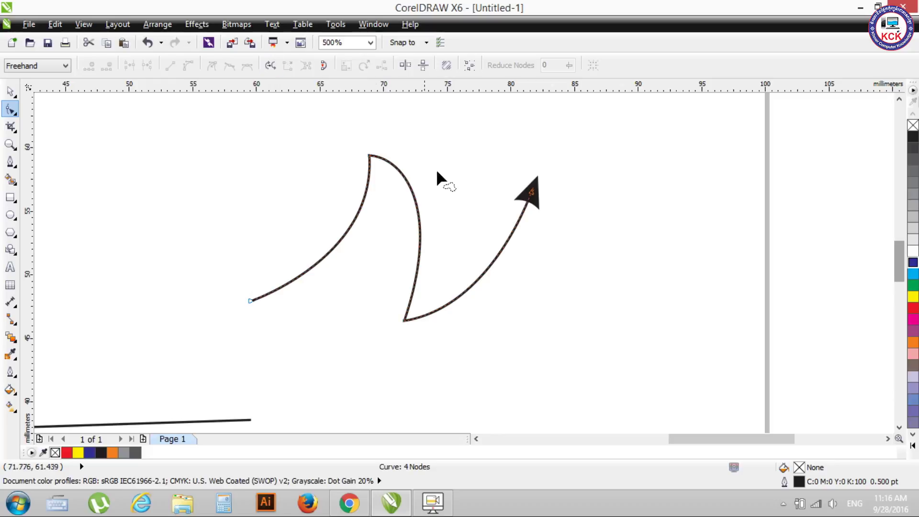
pyautogui.click(270, 66)
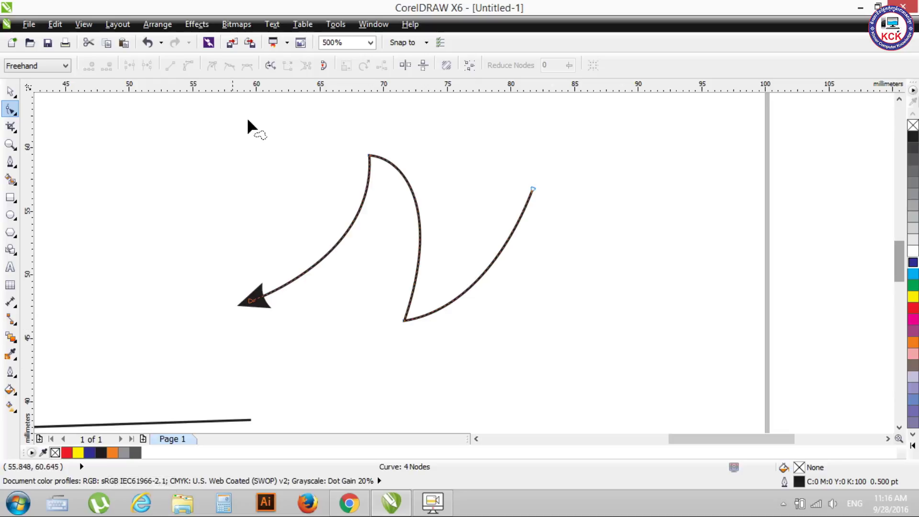
pyautogui.click(13, 91)
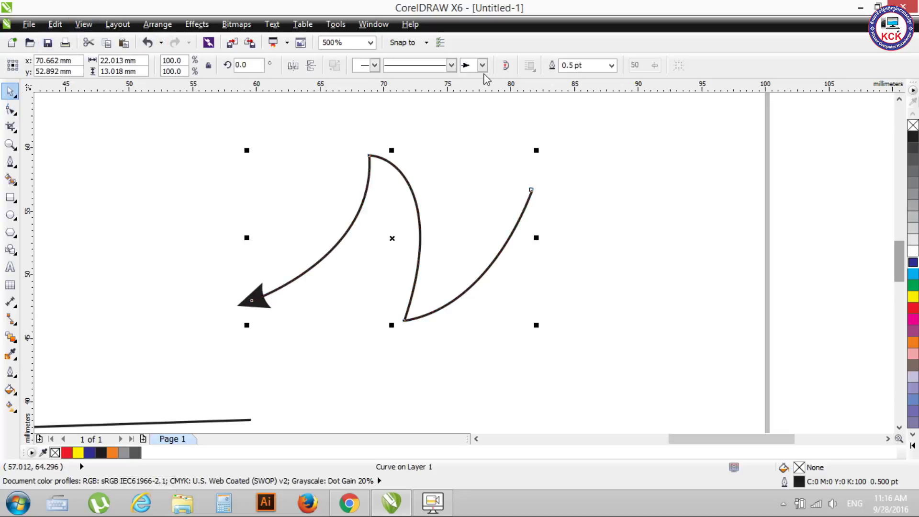
pyautogui.click(483, 65)
pyautogui.press('Escape')
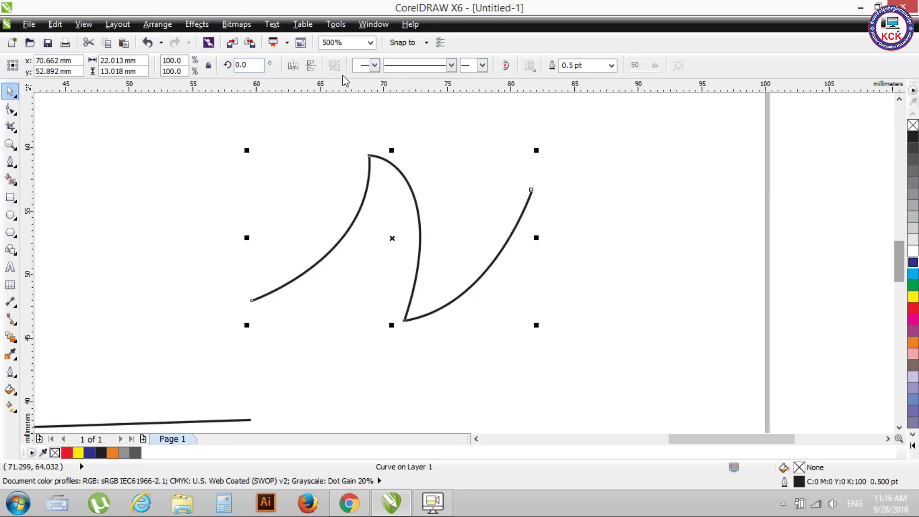
# Close the curve with a straight segment, fill it cyan, then delete it
pyautogui.click(12, 111)
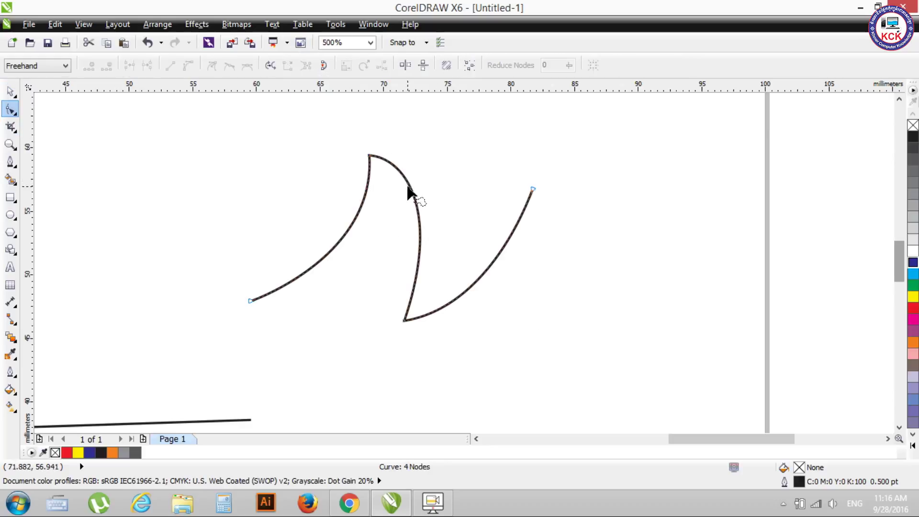
pyautogui.moveTo(409, 191); pyautogui.dragTo(413, 189)
pyautogui.moveTo(203, 292)
pyautogui.mouseDown()
pyautogui.moveTo(234, 253)
pyautogui.moveTo(206, 273)
pyautogui.mouseUp()
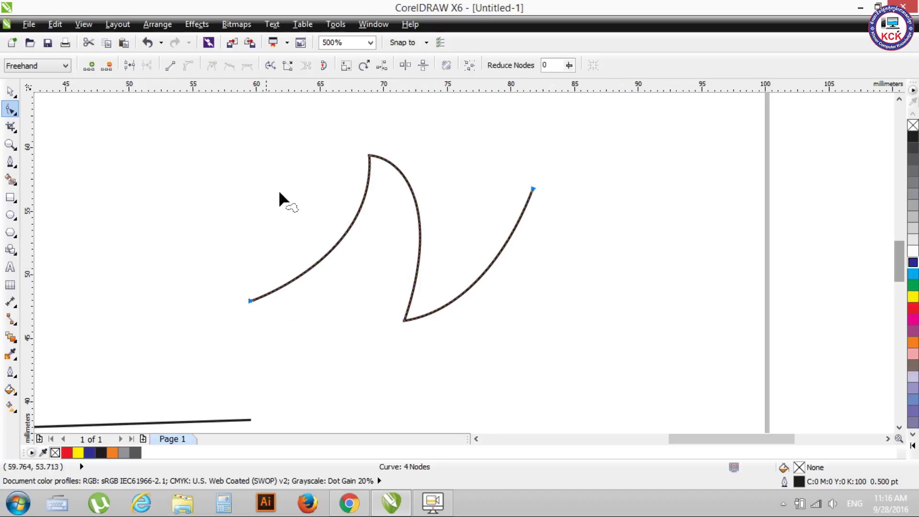
pyautogui.click(324, 65)
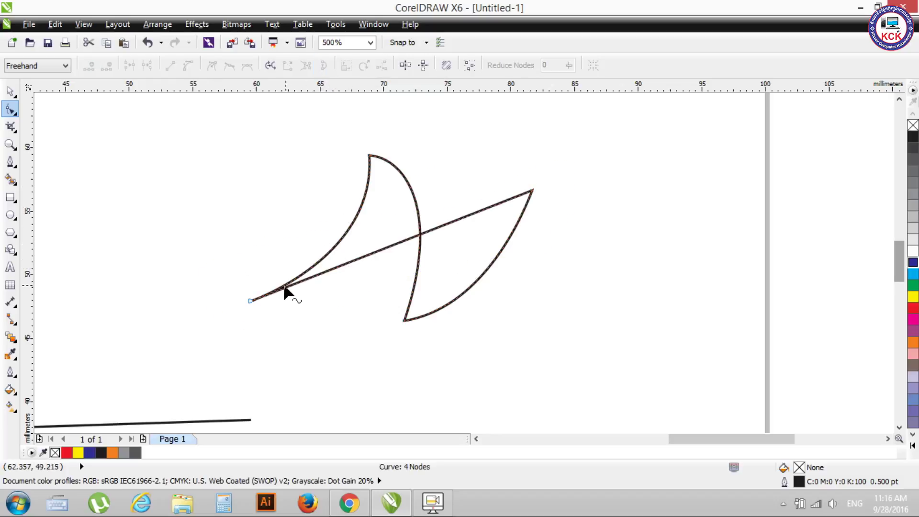
pyautogui.click(912, 273)
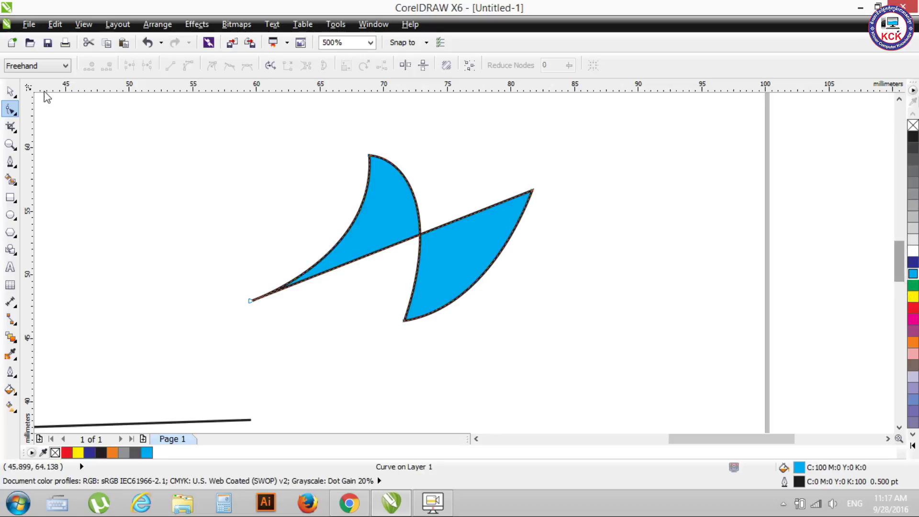
pyautogui.click(10, 91)
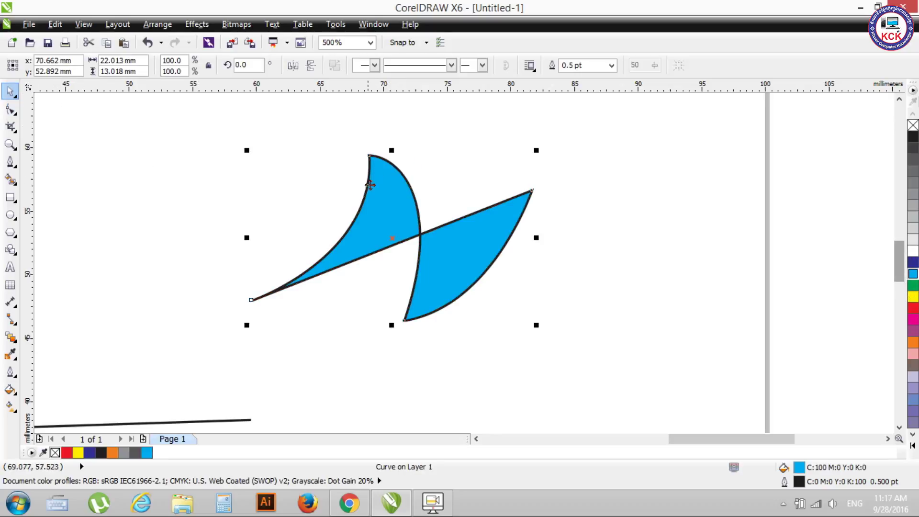
pyautogui.press('Delete')
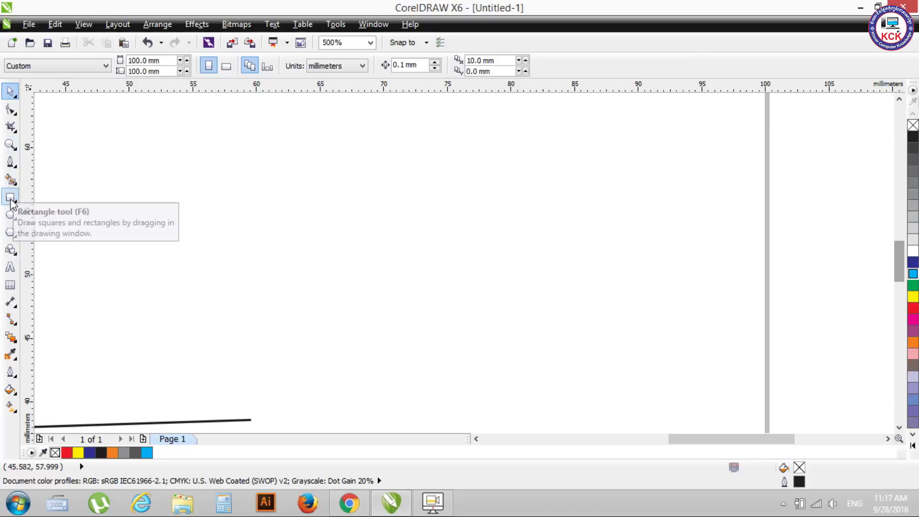
# Draw a vertical two-point line about 12.4 mm tall and convert its segment to a curve
pyautogui.click(15, 166)
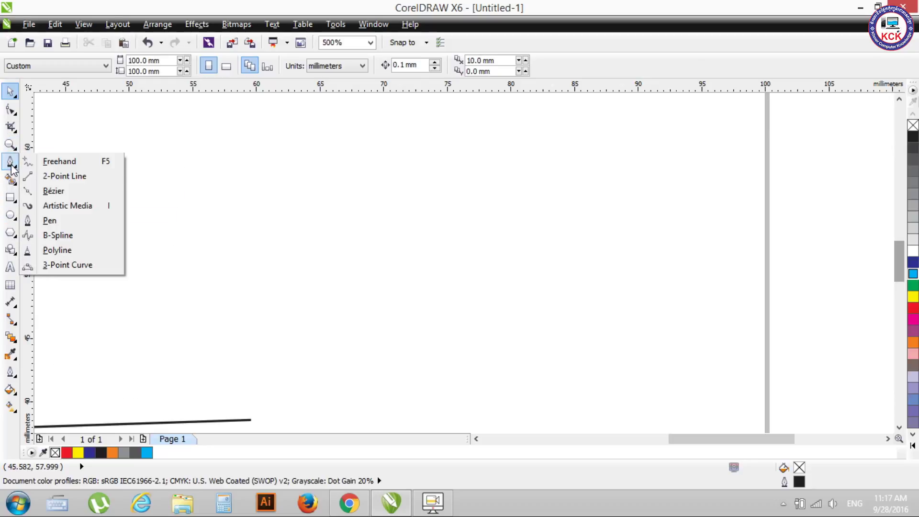
pyautogui.click(72, 176)
pyautogui.moveTo(436, 159); pyautogui.dragTo(435, 318)
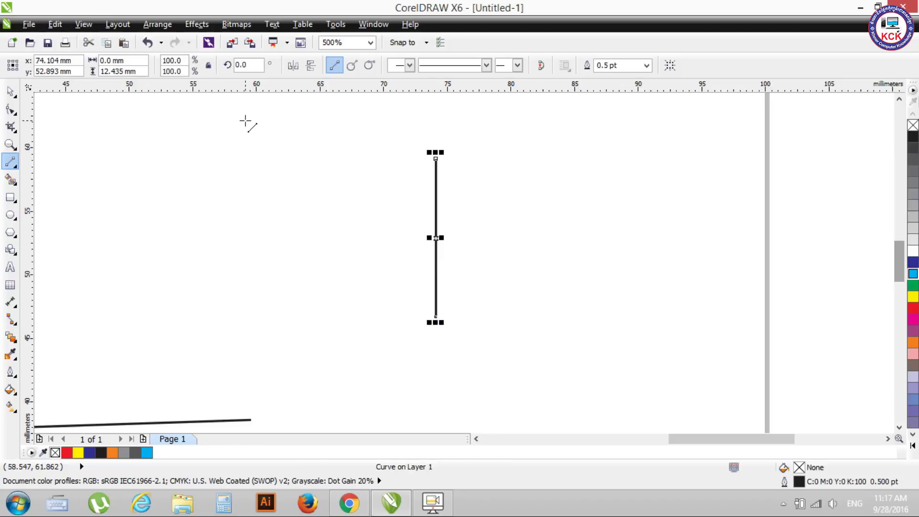
pyautogui.click(11, 109)
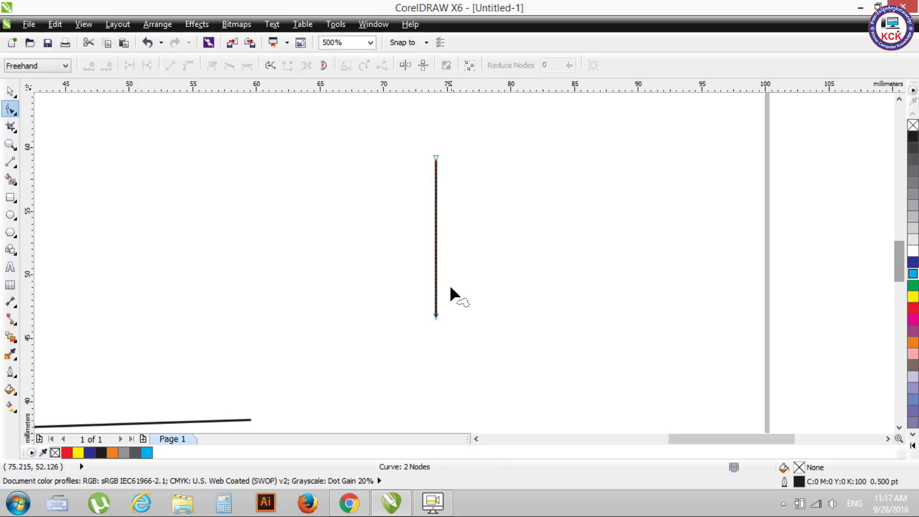
pyautogui.click(436, 314)
pyautogui.click(188, 65)
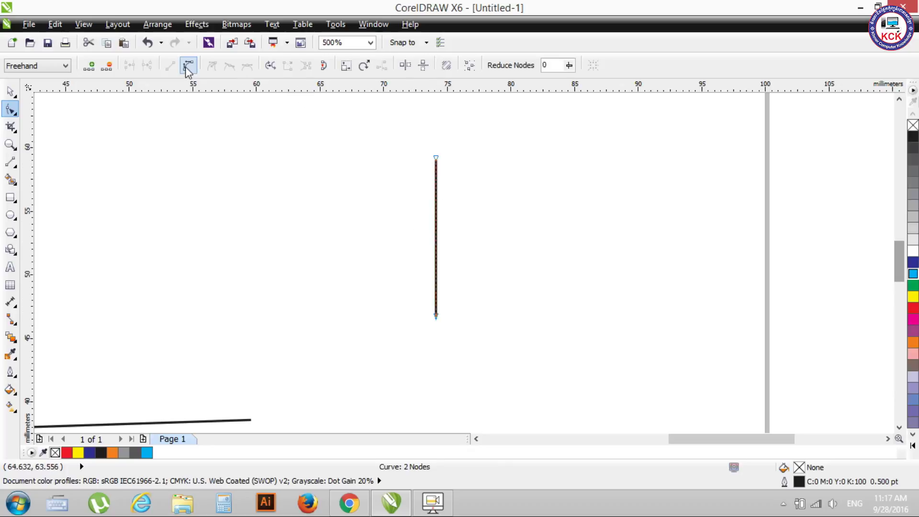
# Bend the line into a leftward C curve and close its ends into a D shape
pyautogui.moveTo(437, 211); pyautogui.dragTo(294, 121)
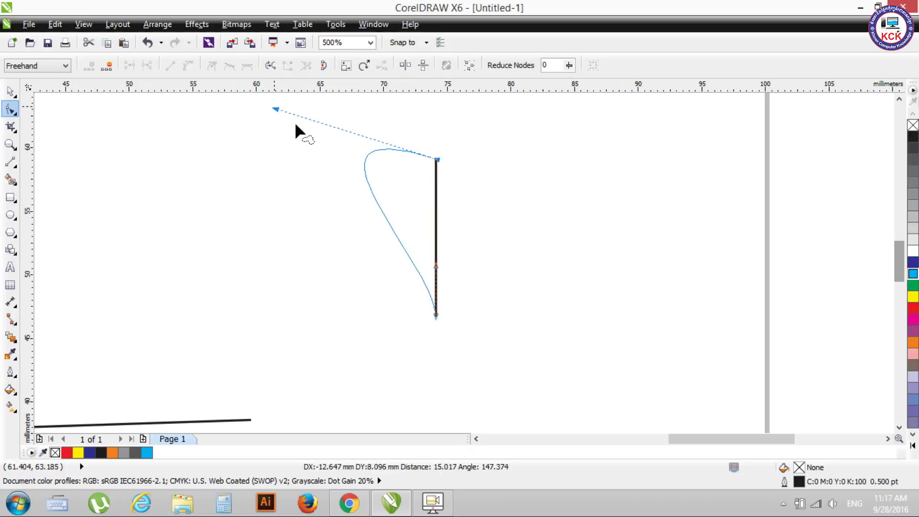
pyautogui.moveTo(436, 267); pyautogui.dragTo(322, 367)
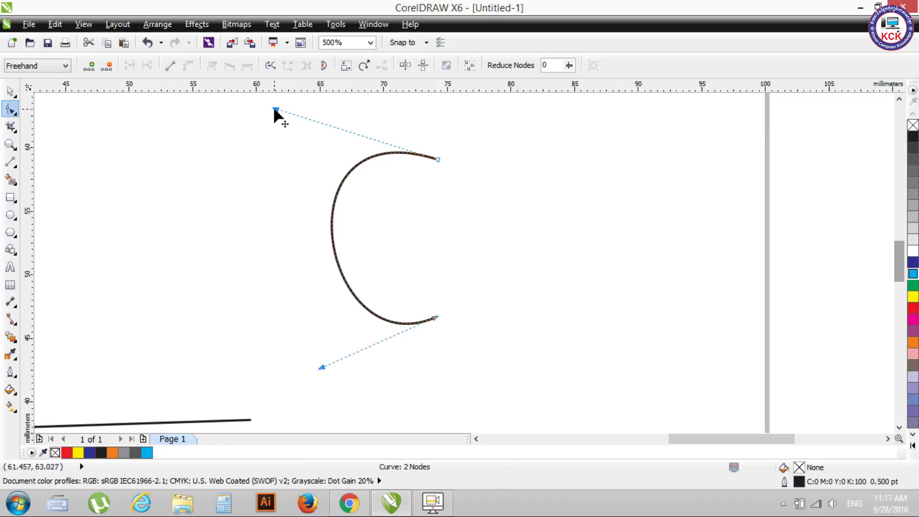
pyautogui.scroll(1, 270, 98)
pyautogui.moveTo(274, 158)
pyautogui.mouseDown()
pyautogui.moveTo(263, 133)
pyautogui.moveTo(342, 266)
pyautogui.mouseUp()
pyautogui.click(10, 91)
pyautogui.scroll(-1, 482, 424)
pyautogui.moveTo(271, 92); pyautogui.dragTo(484, 368)
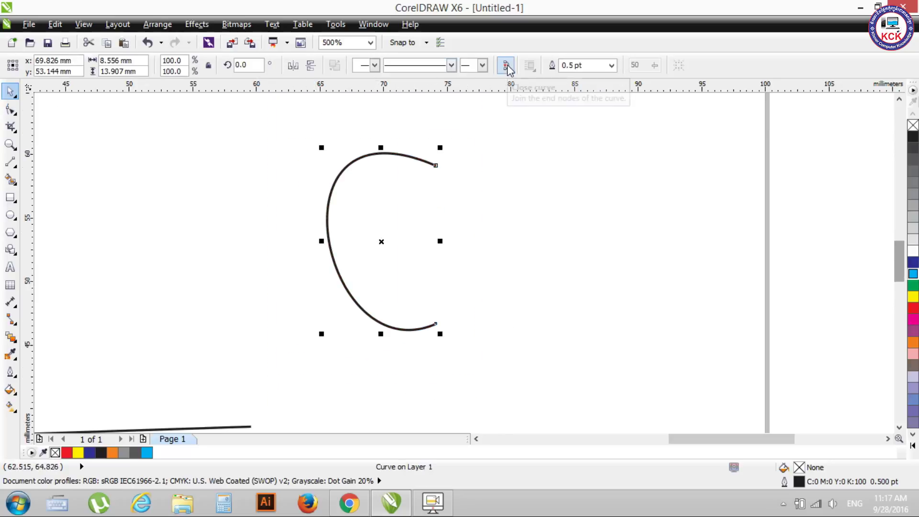
pyautogui.click(11, 109)
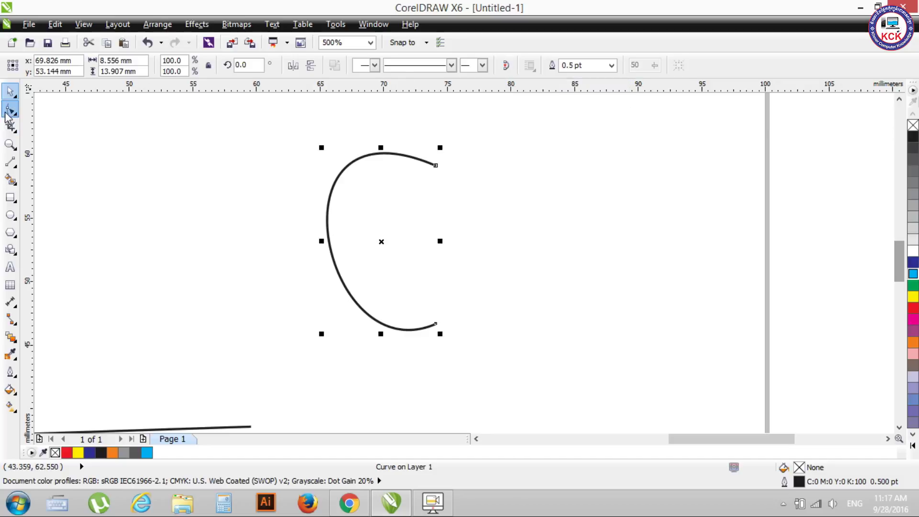
pyautogui.click(321, 69)
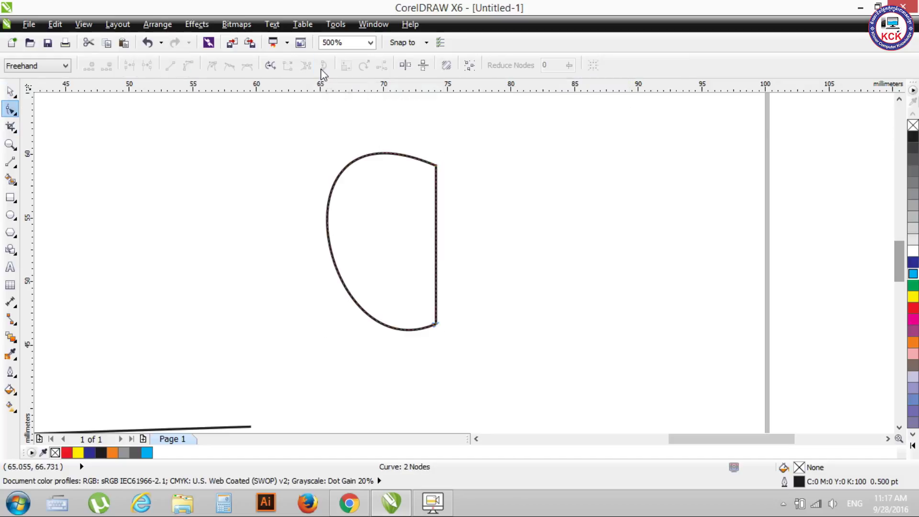
pyautogui.hotkey('ctrl', 'z')
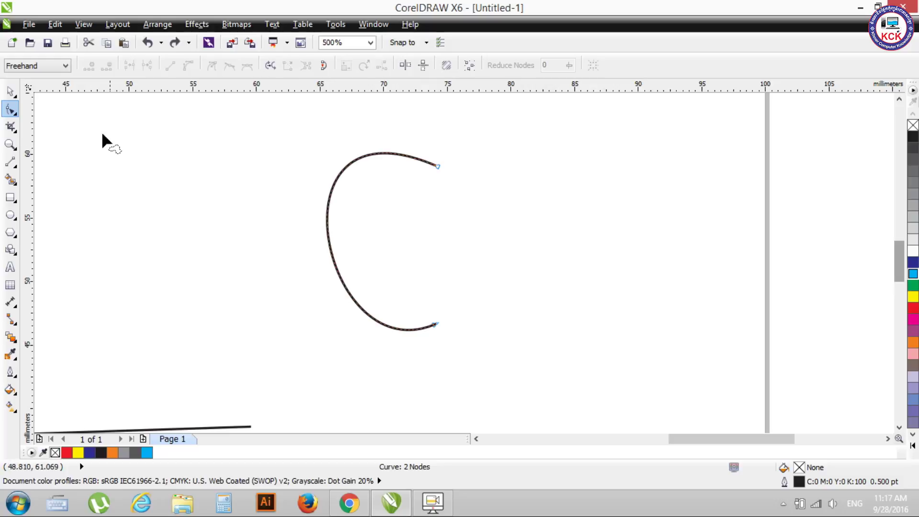
pyautogui.click(11, 91)
pyautogui.moveTo(288, 115); pyautogui.dragTo(506, 374)
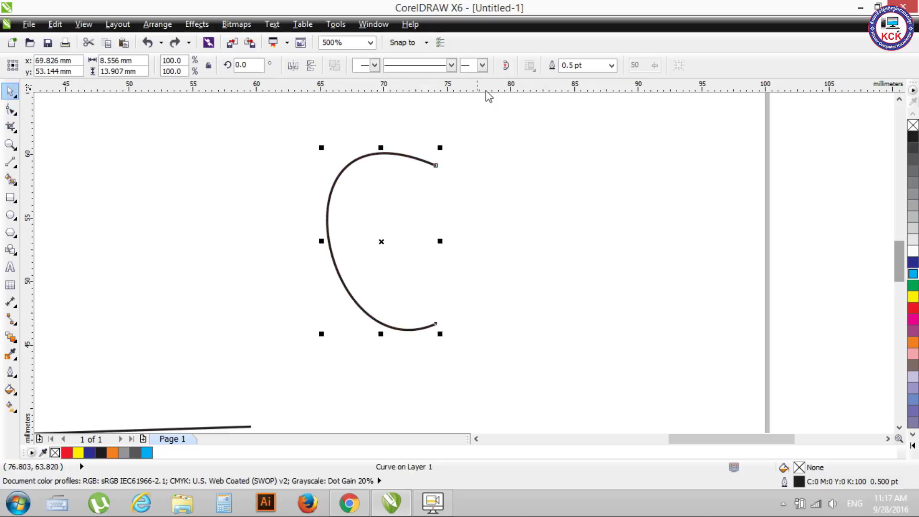
pyautogui.click(505, 65)
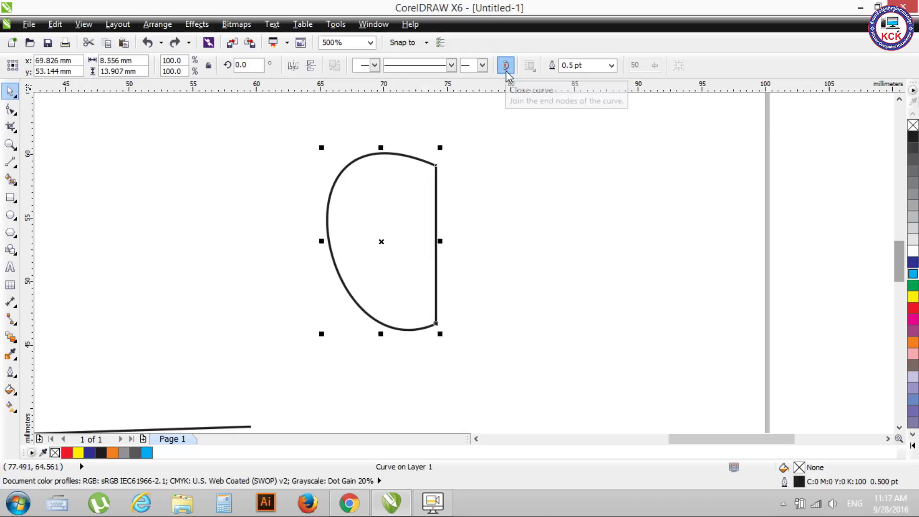
pyautogui.click(7, 111)
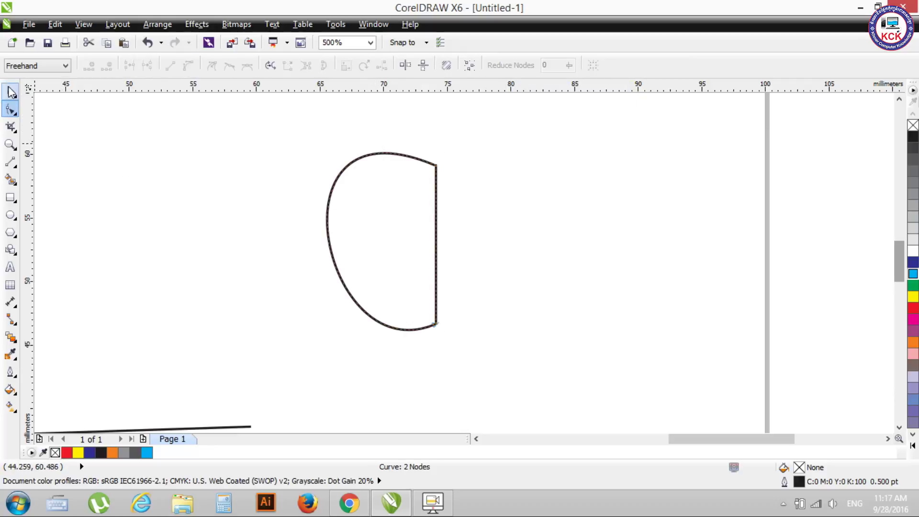
pyautogui.press('space')
pyautogui.hotkey('ctrl', 'z')
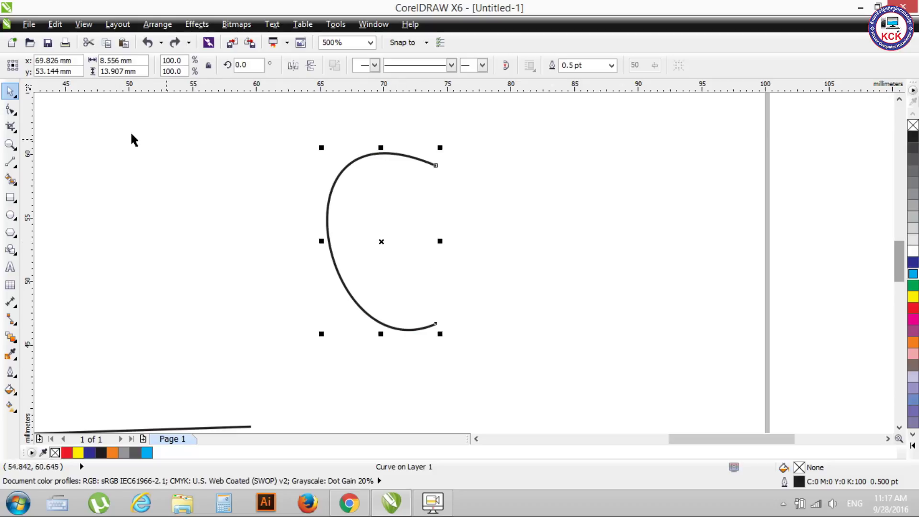
pyautogui.click(11, 110)
pyautogui.click(323, 65)
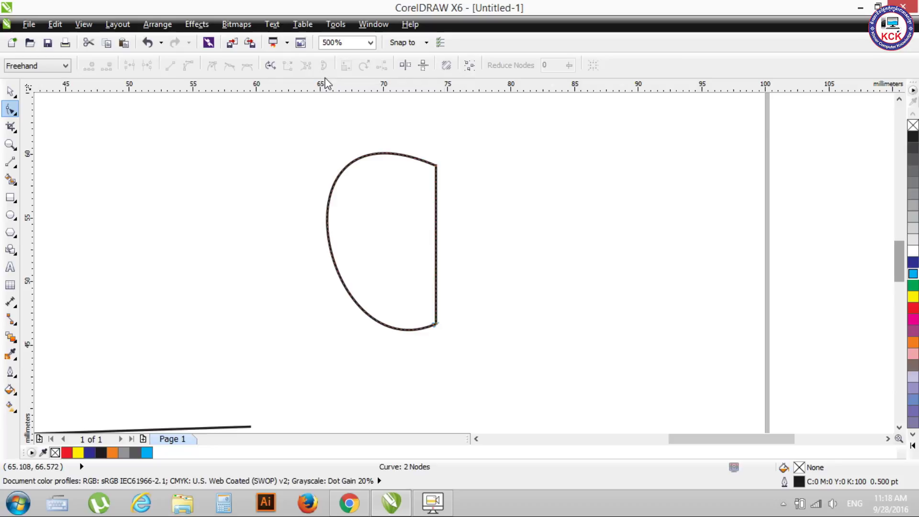
pyautogui.click(11, 91)
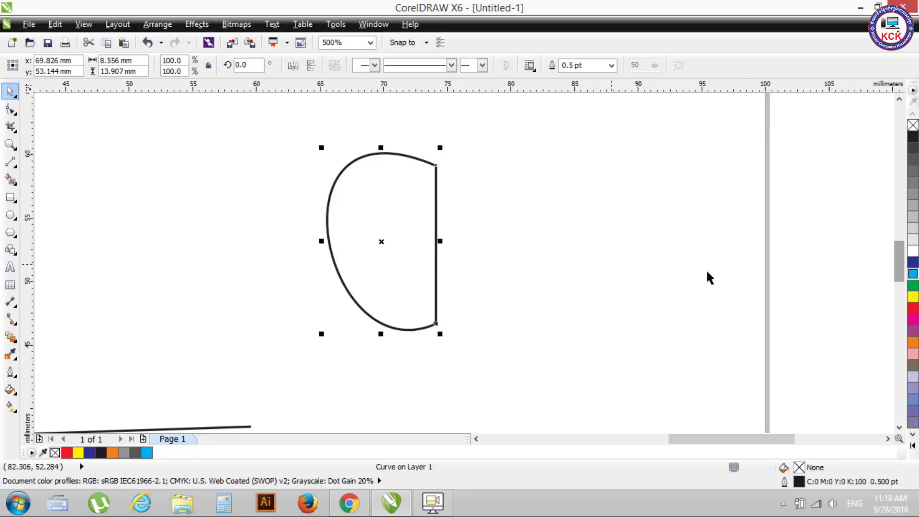
# Fill the D shape red and remove its outline
pyautogui.click(913, 307)
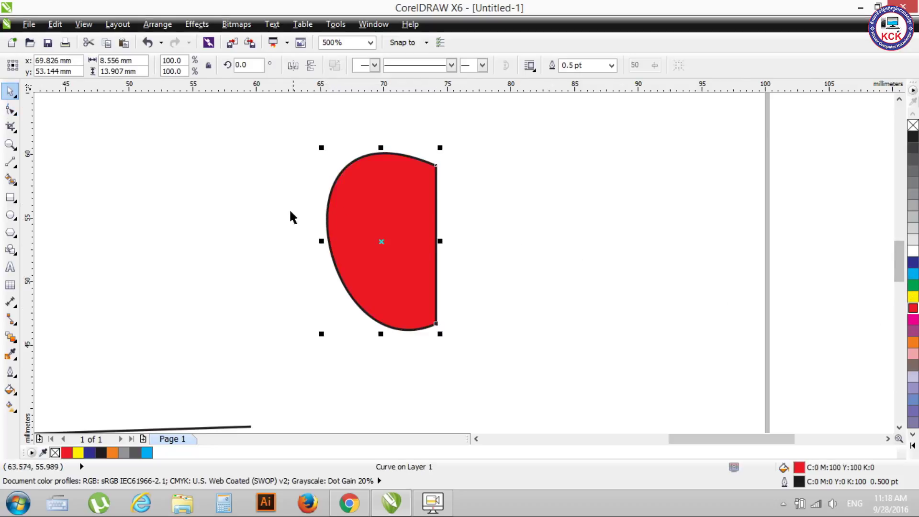
pyautogui.rightClick(912, 125)
pyautogui.click(478, 243)
pyautogui.click(355, 222)
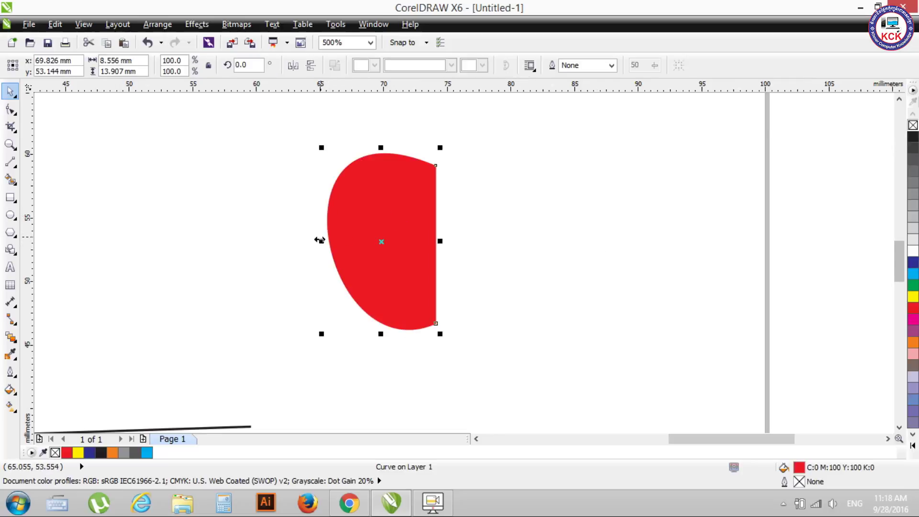
# Weld a mirrored copy onto it to form an apple shape, then delete the apple
pyautogui.moveTo(319, 241); pyautogui.dragTo(447, 232)
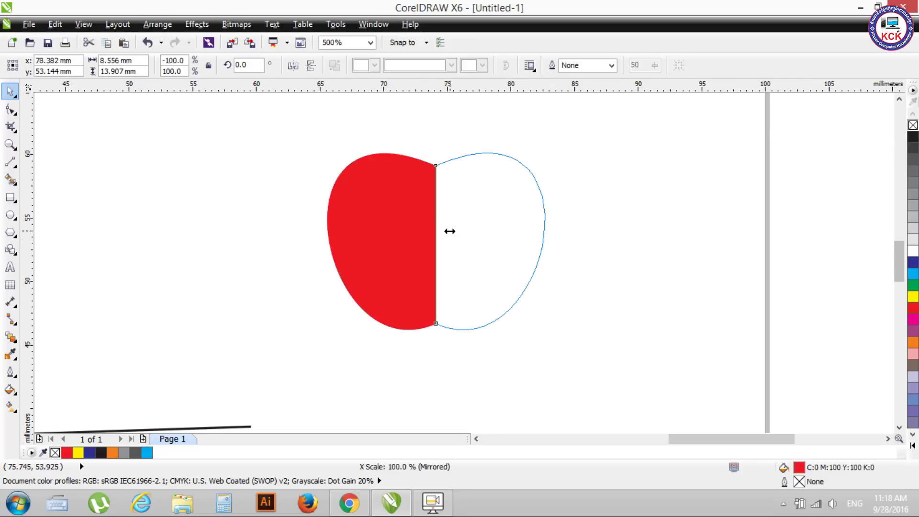
pyautogui.moveTo(314, 130); pyautogui.dragTo(590, 343)
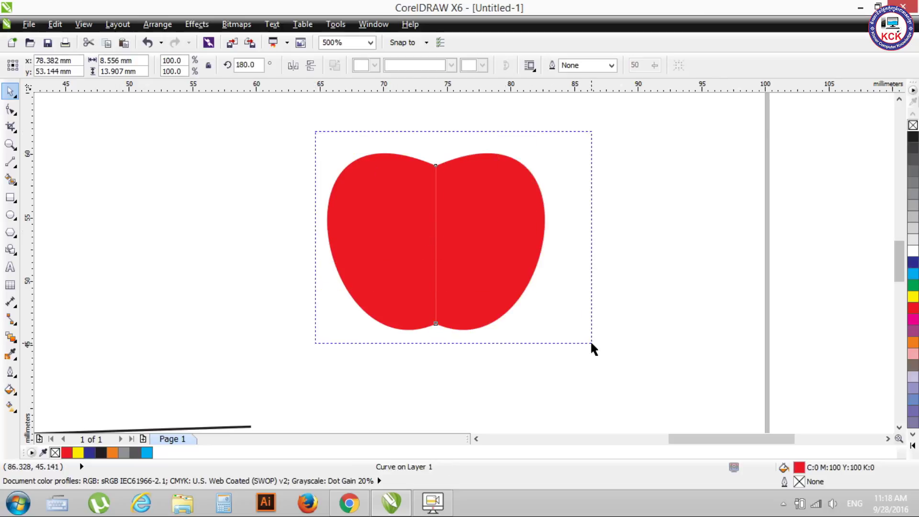
pyautogui.click(416, 66)
pyautogui.click(535, 148)
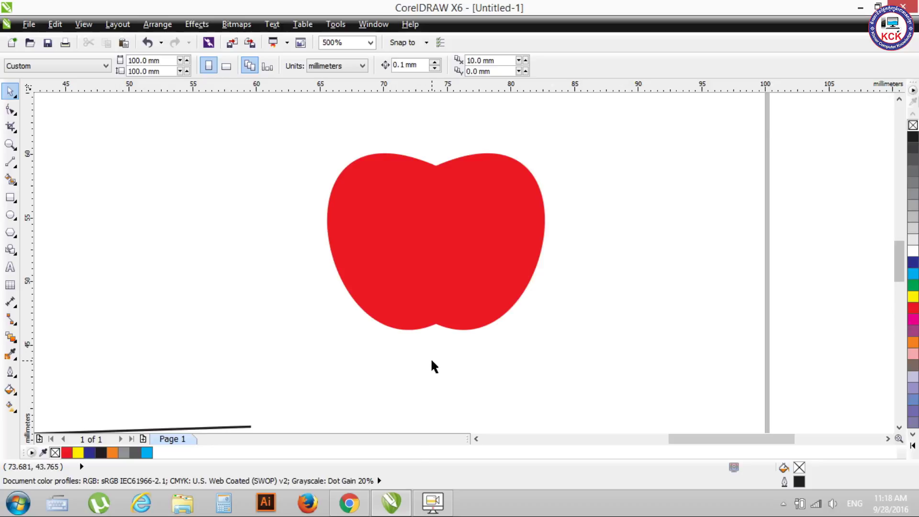
pyautogui.click(377, 213)
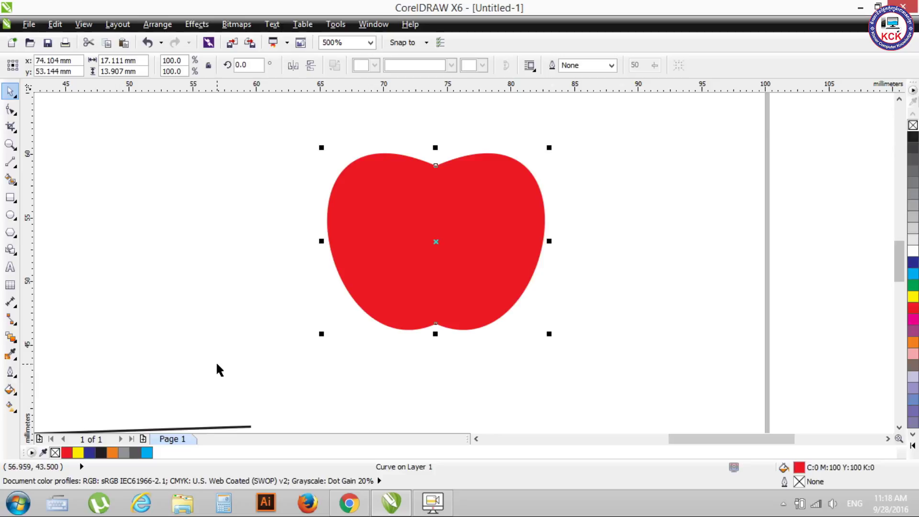
pyautogui.press('Delete')
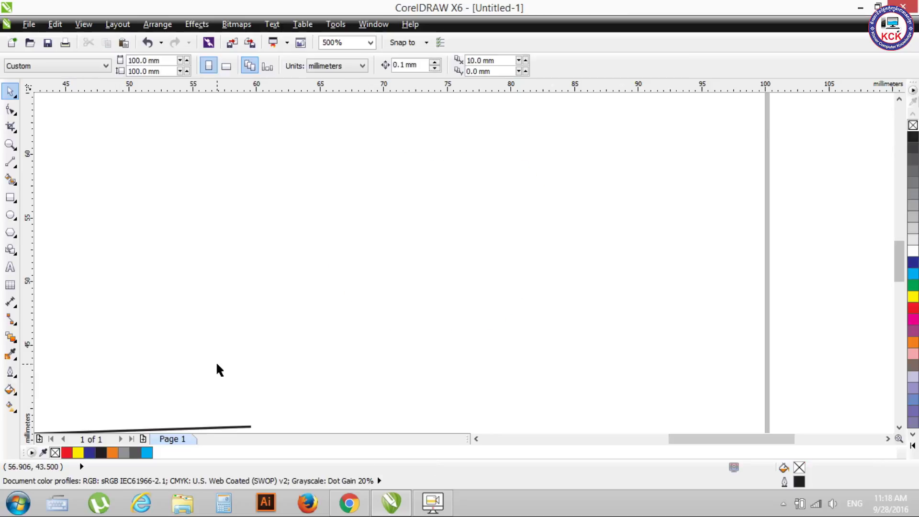
# Delete the existing curve from the page
pyautogui.scroll(-2, 364, 281)
pyautogui.scroll(-1, 363, 278)
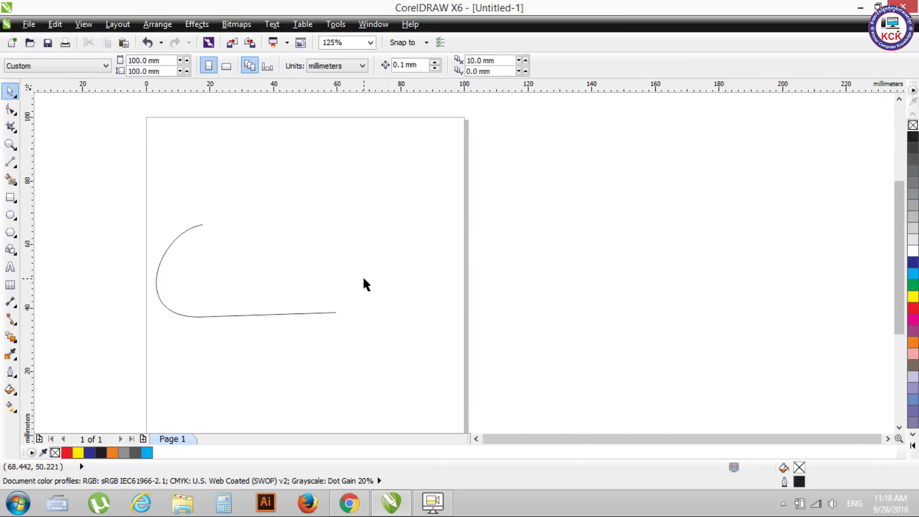
pyautogui.moveTo(144, 205); pyautogui.dragTo(365, 364)
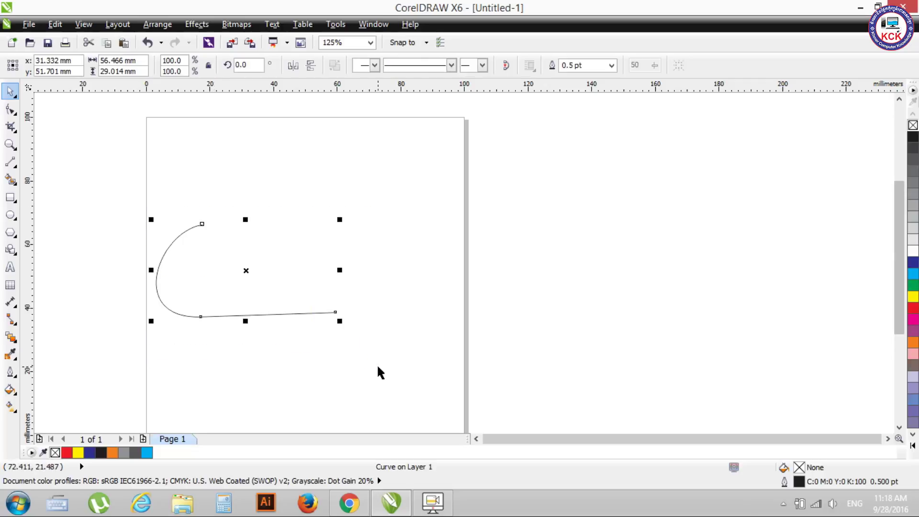
pyautogui.press('Delete')
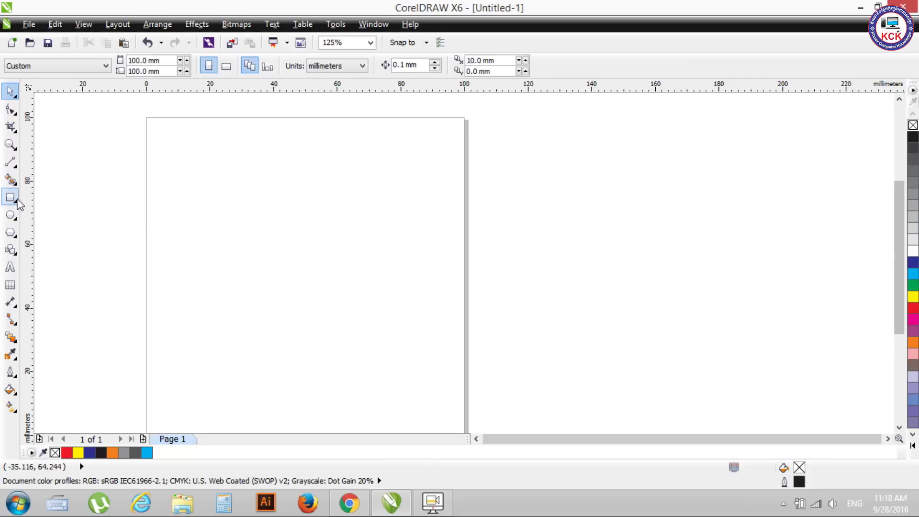
# Draw a new open path with the Pen tool, placing several nodes
pyautogui.click(13, 165)
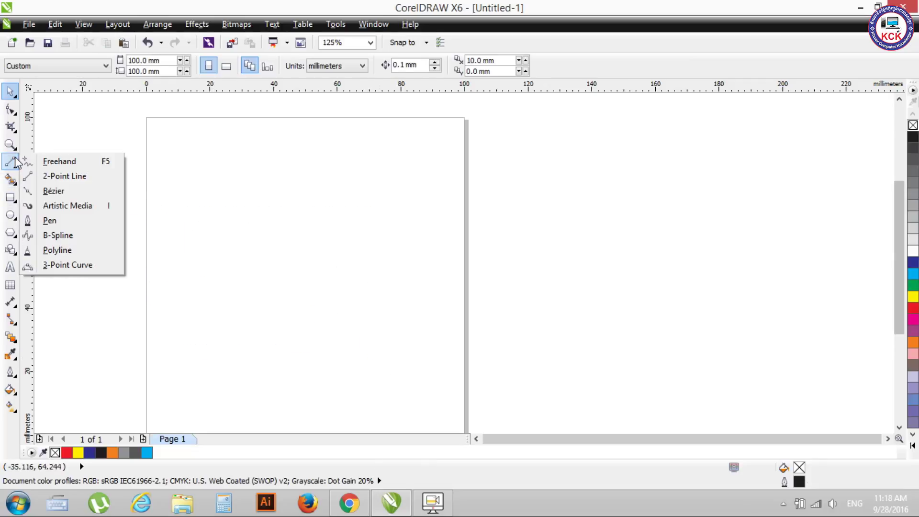
pyautogui.click(49, 220)
pyautogui.click(202, 268)
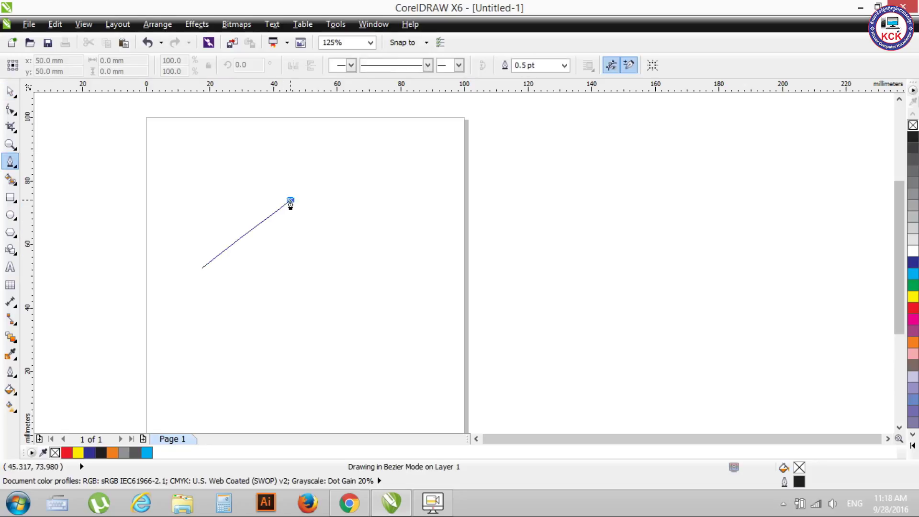
pyautogui.moveTo(290, 198); pyautogui.dragTo(355, 264)
pyautogui.click(402, 346)
pyautogui.click(400, 269)
pyautogui.click(382, 199)
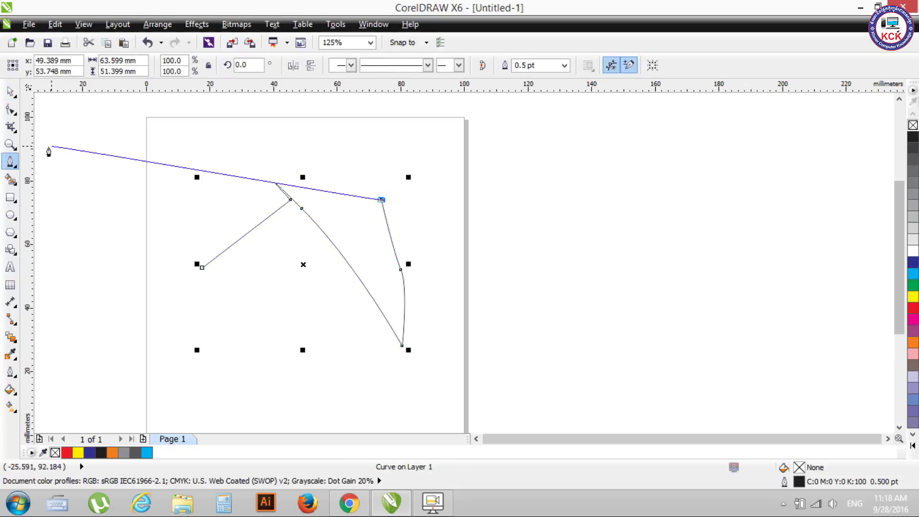
pyautogui.press('space')
# Reselect the pen path for node editing, then marquee-select both curves
pyautogui.click(383, 252)
pyautogui.moveTo(140, 138); pyautogui.dragTo(449, 375)
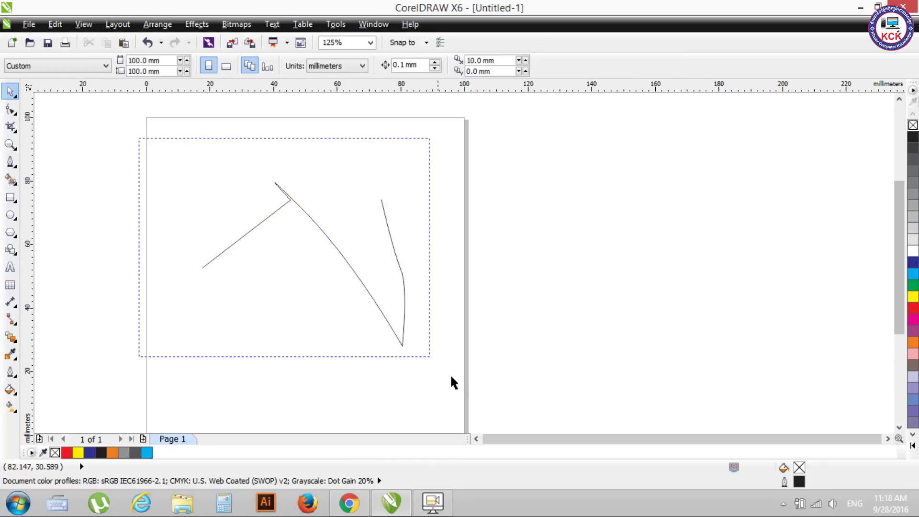
pyautogui.click(18, 111)
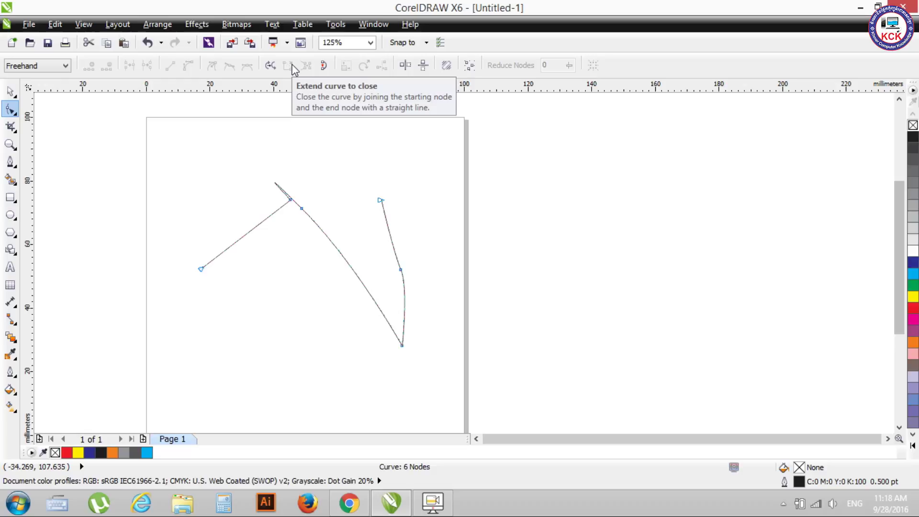
pyautogui.press('space')
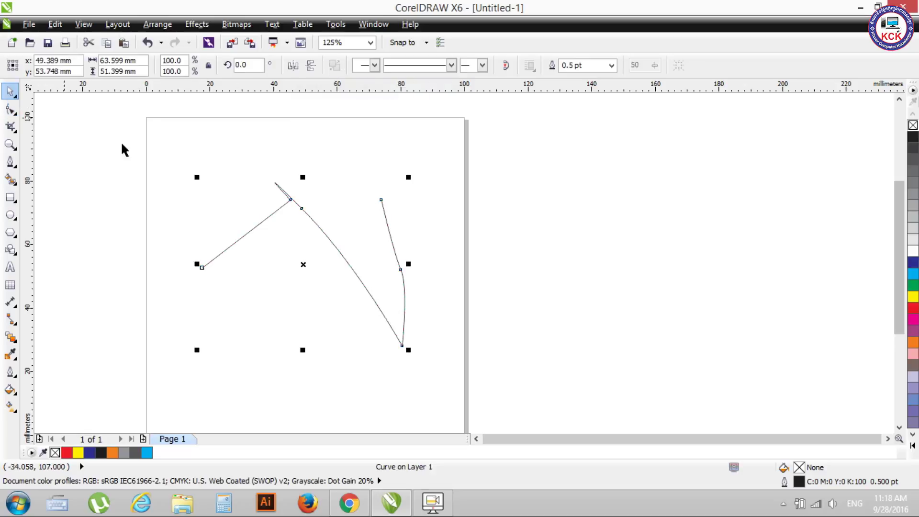
pyautogui.moveTo(136, 111)
pyautogui.mouseDown()
pyautogui.moveTo(443, 334)
pyautogui.moveTo(460, 368)
pyautogui.mouseUp()
# Clear the page and draw two overlapping ellipses
pyautogui.press('Delete')
pyautogui.click(16, 220)
pyautogui.click(50, 214)
pyautogui.moveTo(217, 158); pyautogui.dragTo(351, 277)
pyautogui.moveTo(193, 111); pyautogui.dragTo(339, 211)
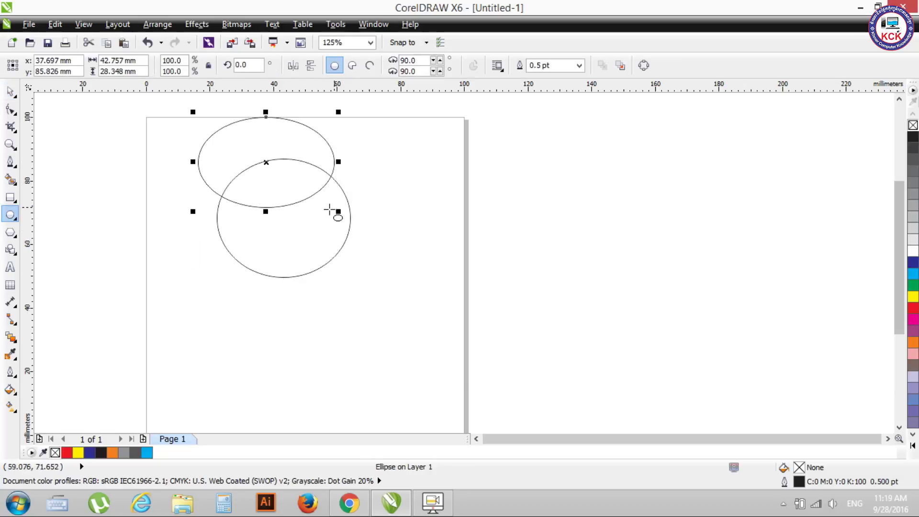
# Select both ellipses and weld them into a single figure-8 curve
pyautogui.click(10, 91)
pyautogui.moveTo(160, 112); pyautogui.dragTo(386, 312)
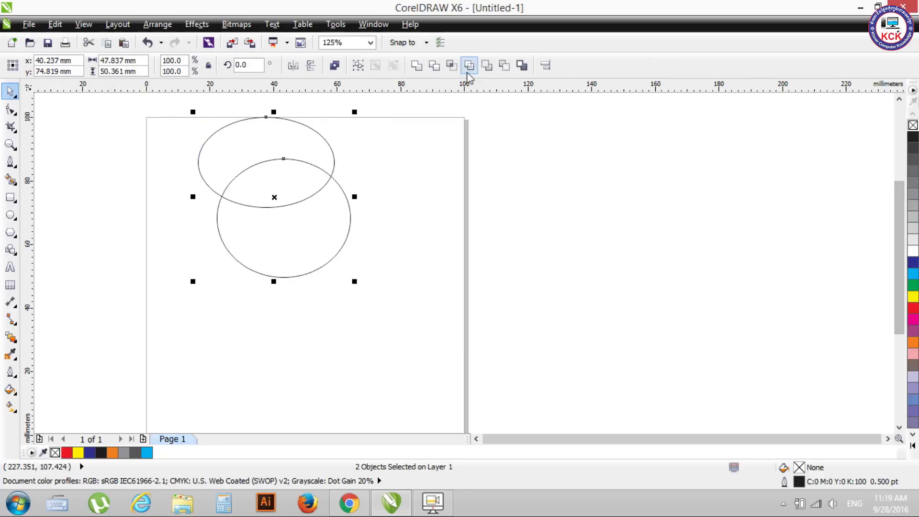
pyautogui.click(417, 66)
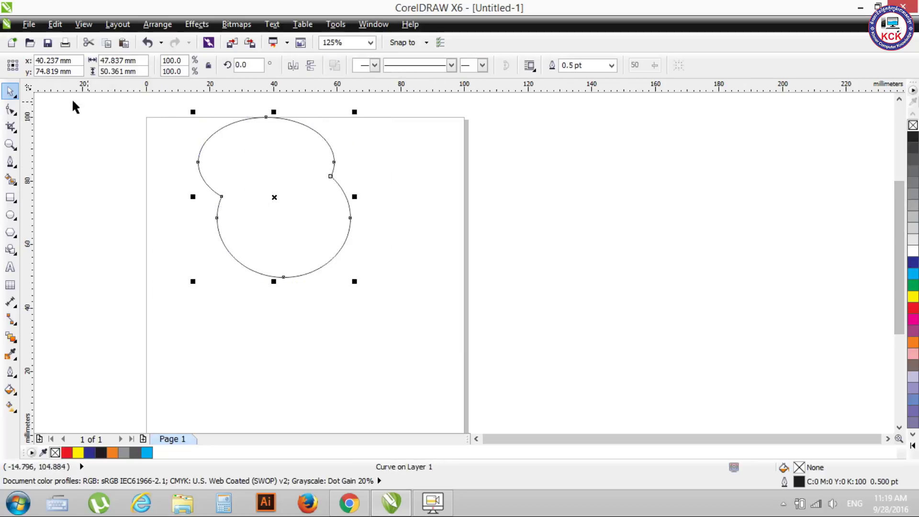
pyautogui.click(11, 109)
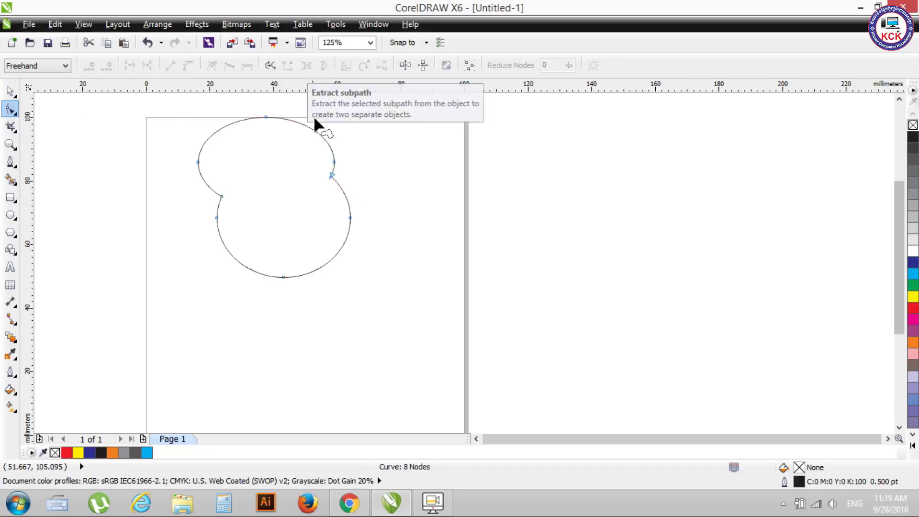
# Select nodes on the welded curve, including with freehand marquee loops
pyautogui.click(331, 174)
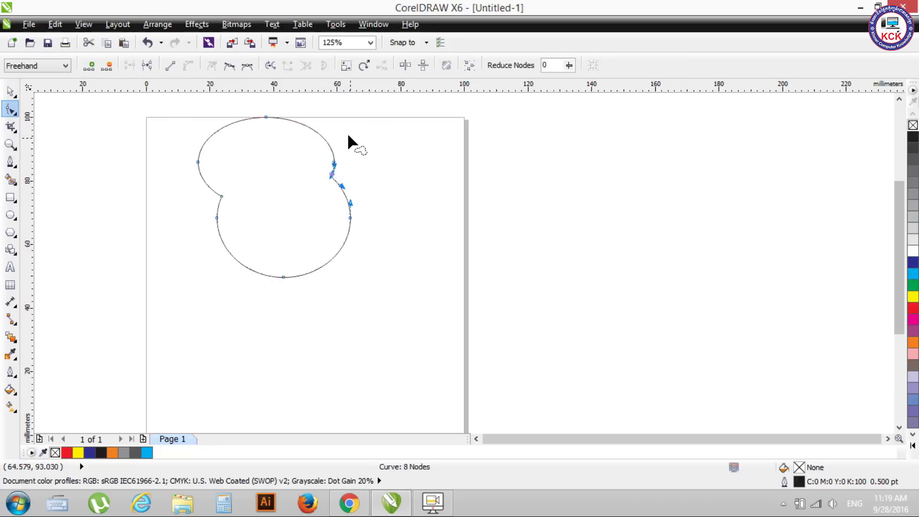
pyautogui.moveTo(363, 241); pyautogui.dragTo(336, 141)
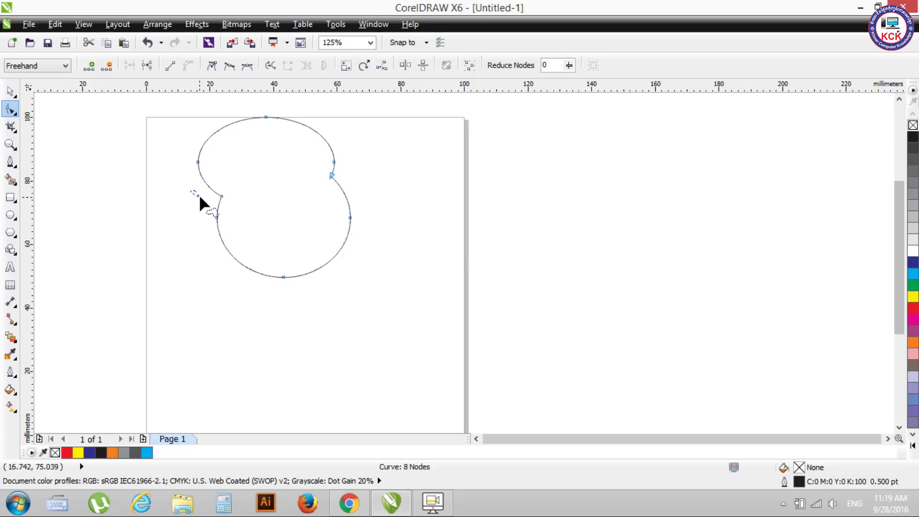
pyautogui.moveTo(311, 191); pyautogui.dragTo(286, 173)
pyautogui.moveTo(211, 188); pyautogui.dragTo(191, 190)
pyautogui.click(366, 228)
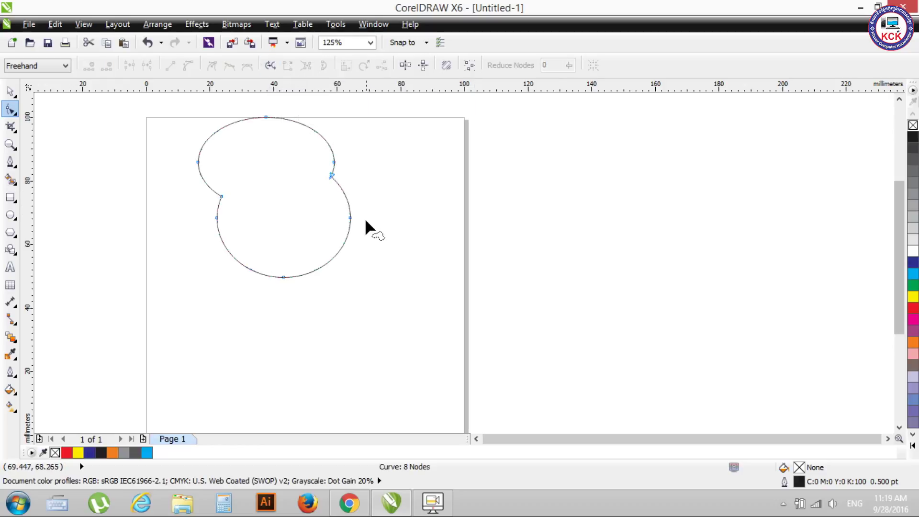
pyautogui.click(349, 218)
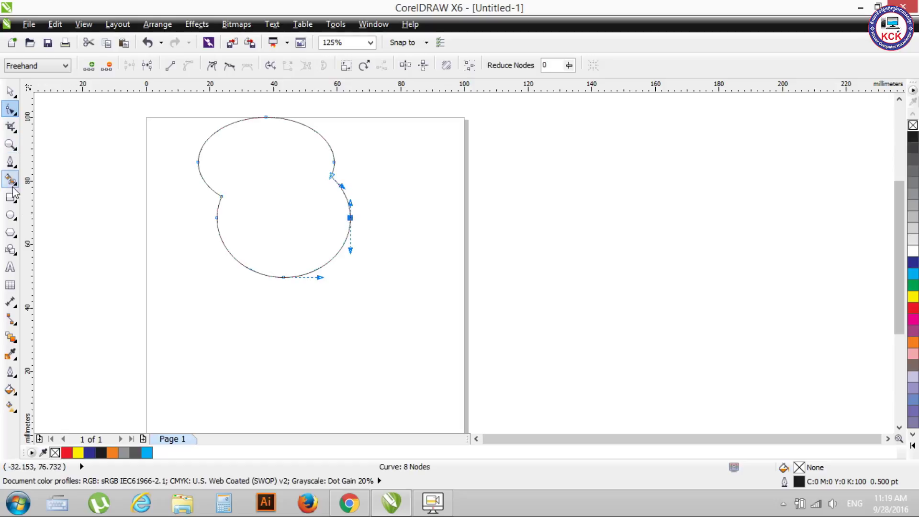
# Draw a straight two-point line across the figure-8's waist
pyautogui.click(13, 163)
pyautogui.click(67, 175)
pyautogui.moveTo(169, 196); pyautogui.dragTo(370, 173)
# Select nodes of the line and the figure-8 curve using freehand marquees
pyautogui.click(11, 91)
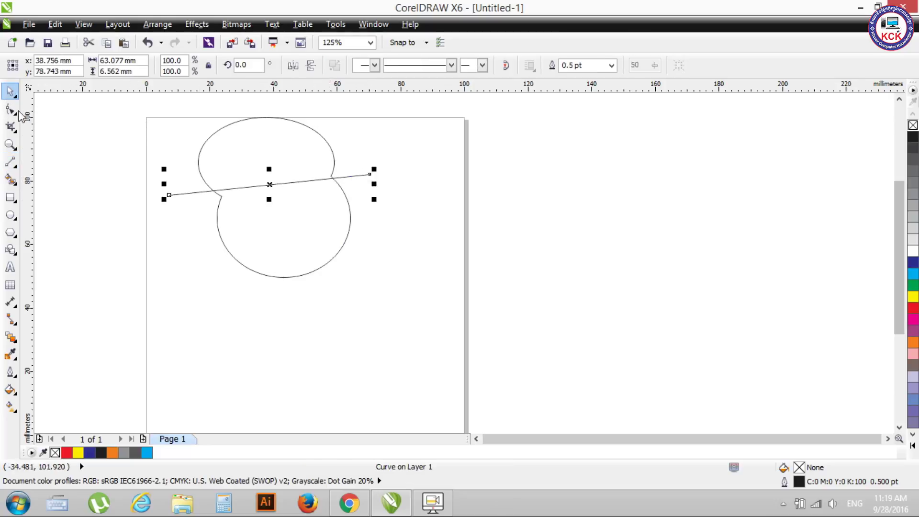
pyautogui.click(18, 111)
pyautogui.moveTo(210, 239); pyautogui.dragTo(209, 239)
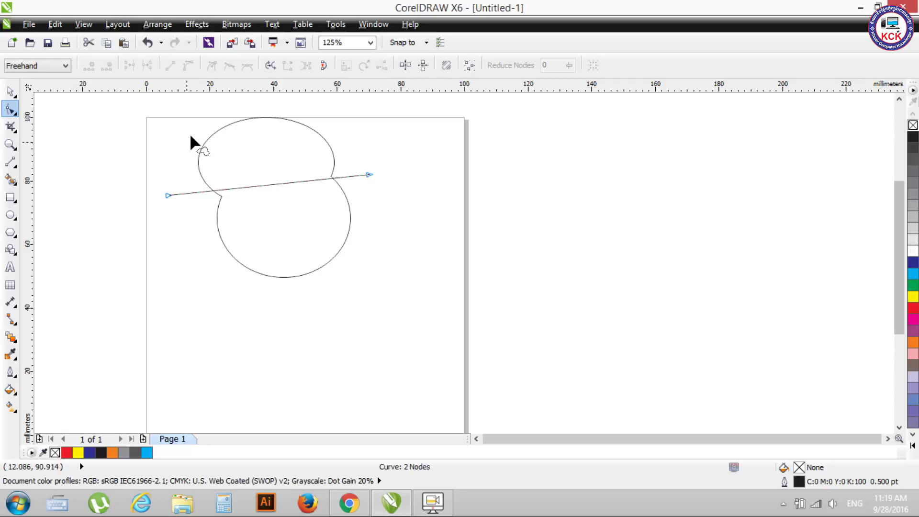
pyautogui.moveTo(111, 151)
pyautogui.mouseDown()
pyautogui.moveTo(285, 397)
pyautogui.moveTo(393, 123)
pyautogui.mouseUp()
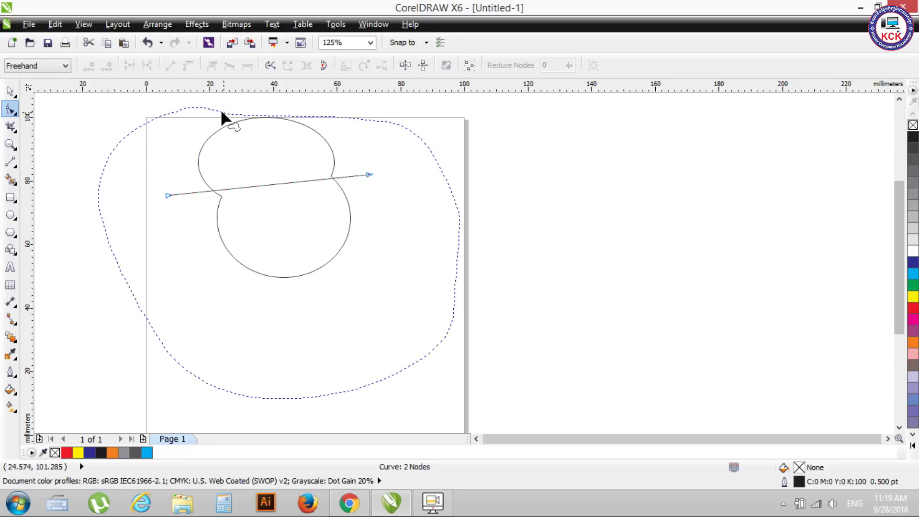
pyautogui.moveTo(221, 113); pyautogui.dragTo(205, 109)
pyautogui.moveTo(266, 119)
pyautogui.mouseDown()
pyautogui.moveTo(366, 121)
pyautogui.moveTo(250, 120)
pyautogui.mouseUp()
pyautogui.click(260, 138)
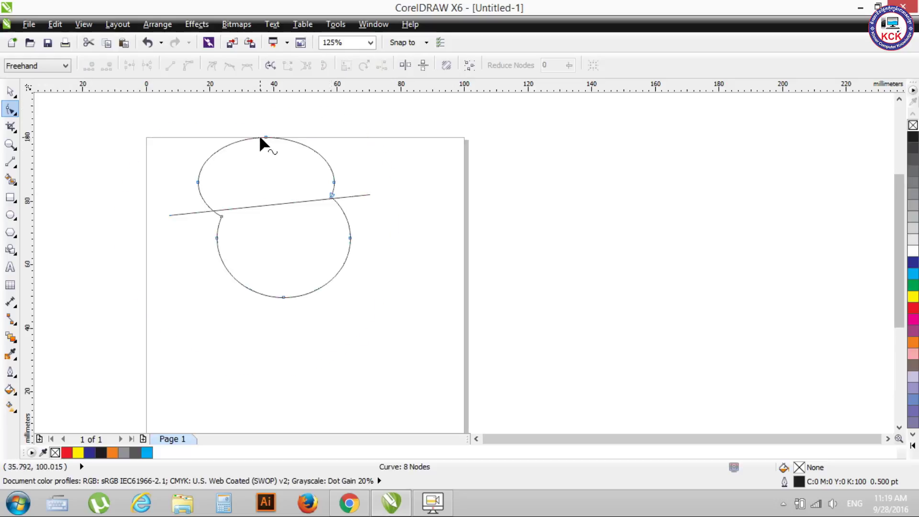
pyautogui.click(266, 138)
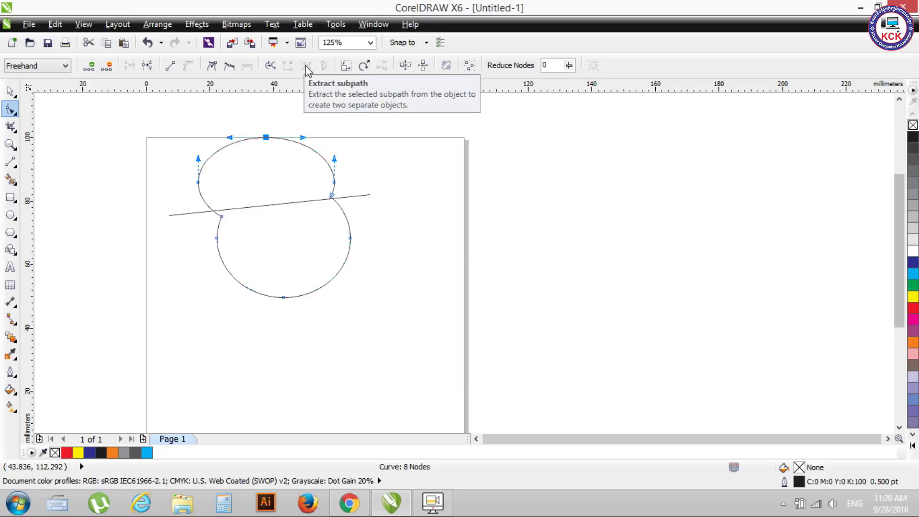
# Move the line below the figure-8, then delete both the line and the shape
pyautogui.click(10, 91)
pyautogui.moveTo(174, 217); pyautogui.dragTo(113, 255)
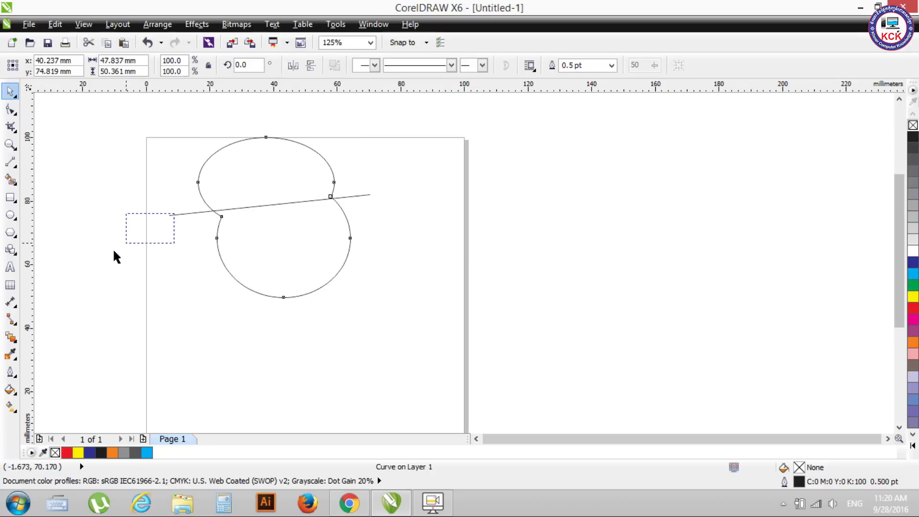
pyautogui.moveTo(170, 214); pyautogui.dragTo(125, 316)
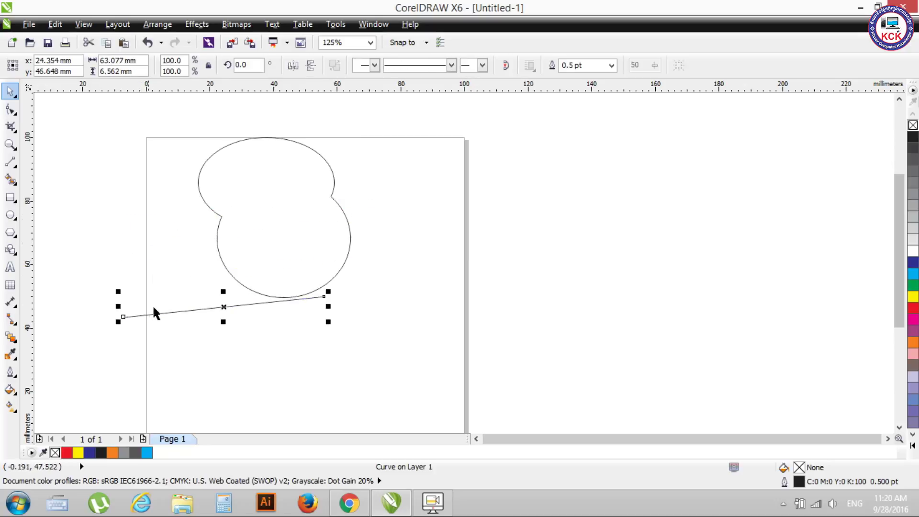
pyautogui.click(169, 344)
pyautogui.moveTo(126, 274)
pyautogui.mouseDown()
pyautogui.moveTo(180, 356)
pyautogui.moveTo(207, 370)
pyautogui.mouseUp()
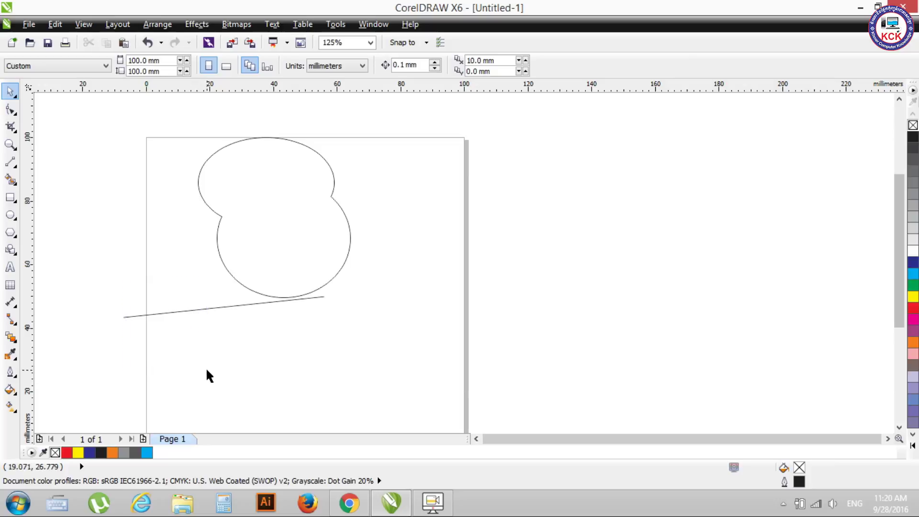
pyautogui.click(181, 312)
pyautogui.press('Delete')
pyautogui.moveTo(162, 114); pyautogui.dragTo(431, 332)
pyautogui.press('Delete')
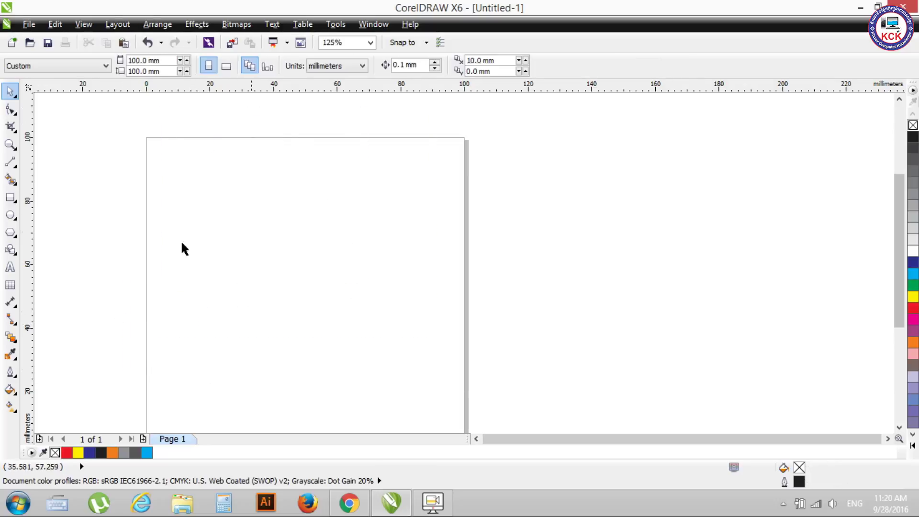
# Draw a self-crossing closed shape with the Pen tool, curving its upper-left side
pyautogui.click(15, 165)
pyautogui.click(48, 220)
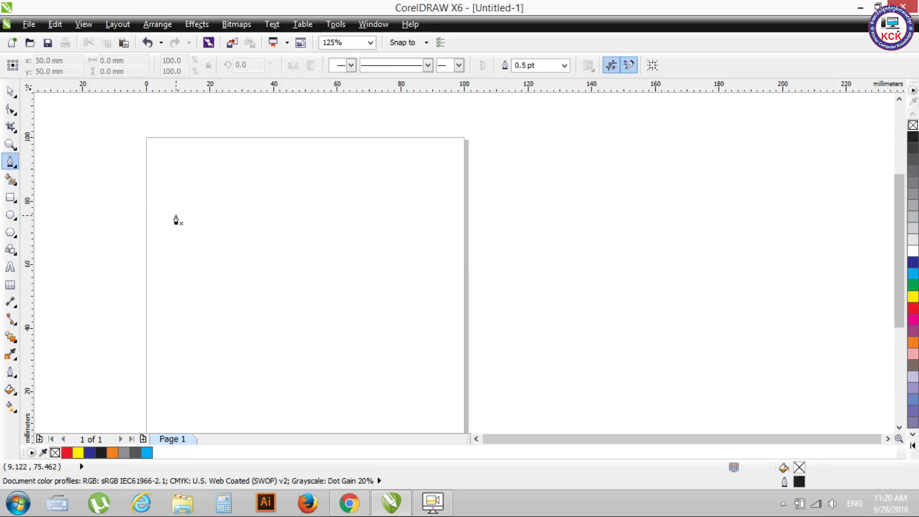
pyautogui.click(232, 162)
pyautogui.moveTo(239, 292); pyautogui.dragTo(353, 345)
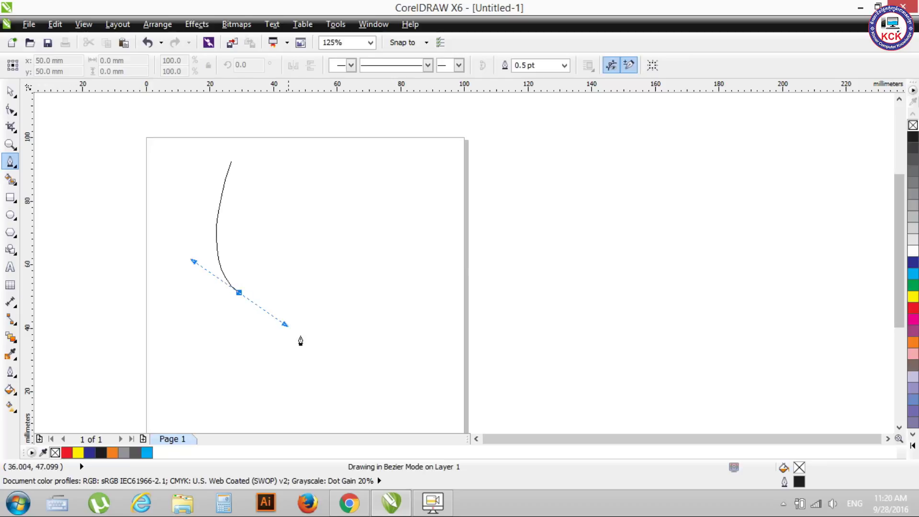
pyautogui.click(402, 361)
pyautogui.click(208, 417)
pyautogui.click(308, 205)
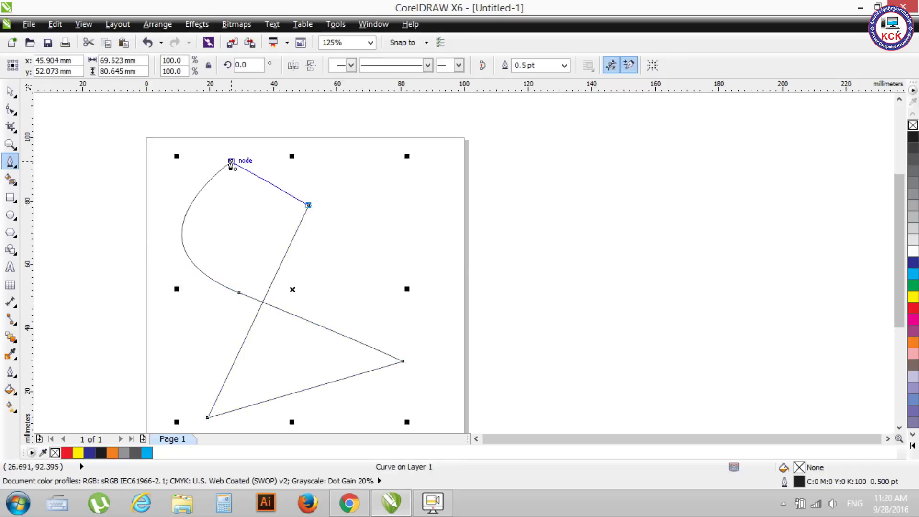
# Fill the new shape dark blue (C:100 M:100 Y:0 K:0) and reselect it
pyautogui.click(10, 91)
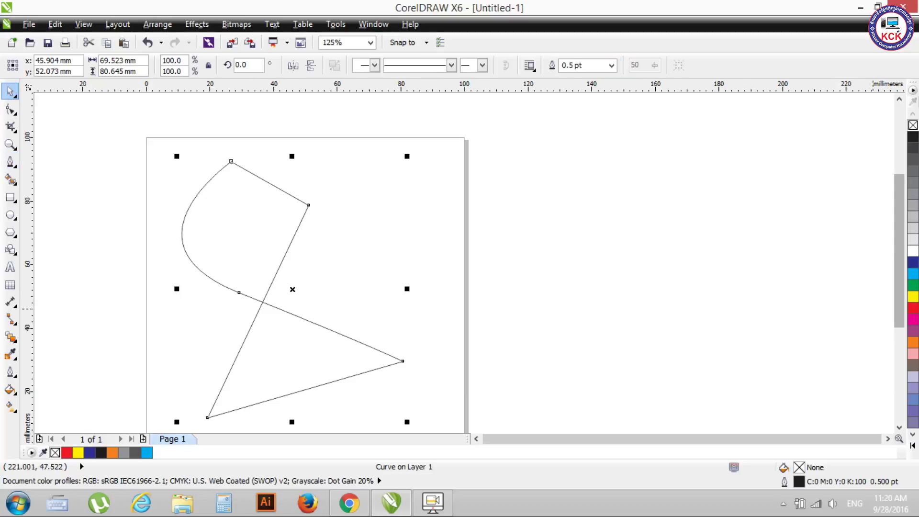
pyautogui.click(913, 263)
pyautogui.click(326, 269)
pyautogui.click(259, 266)
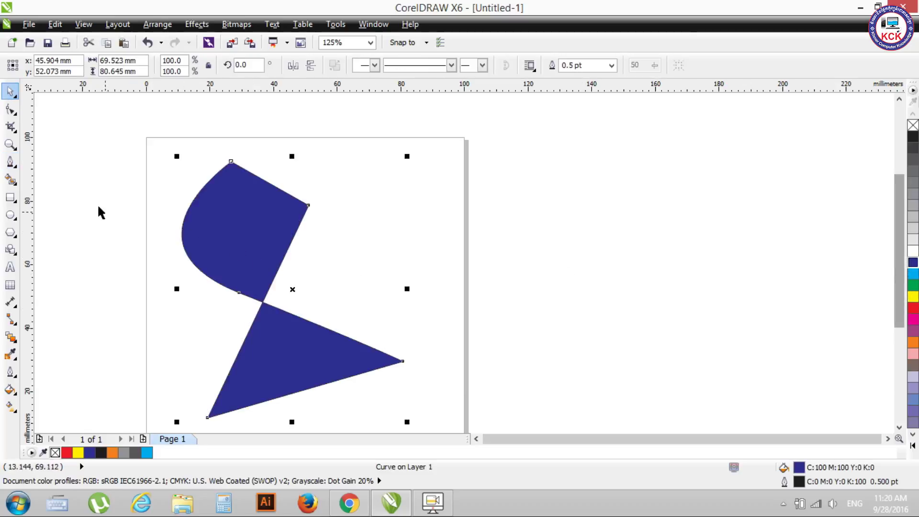
# Add a node at the junction where the blue shape's outline crosses itself
pyautogui.click(11, 109)
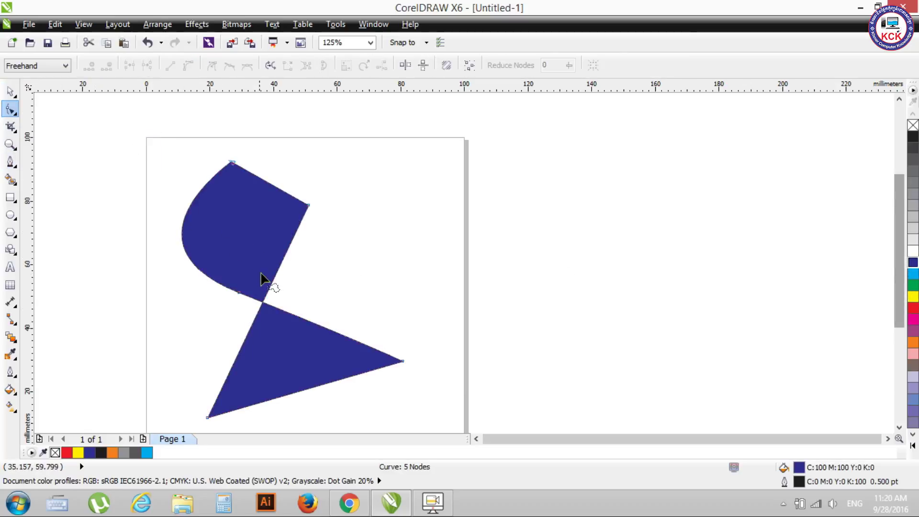
pyautogui.click(262, 303)
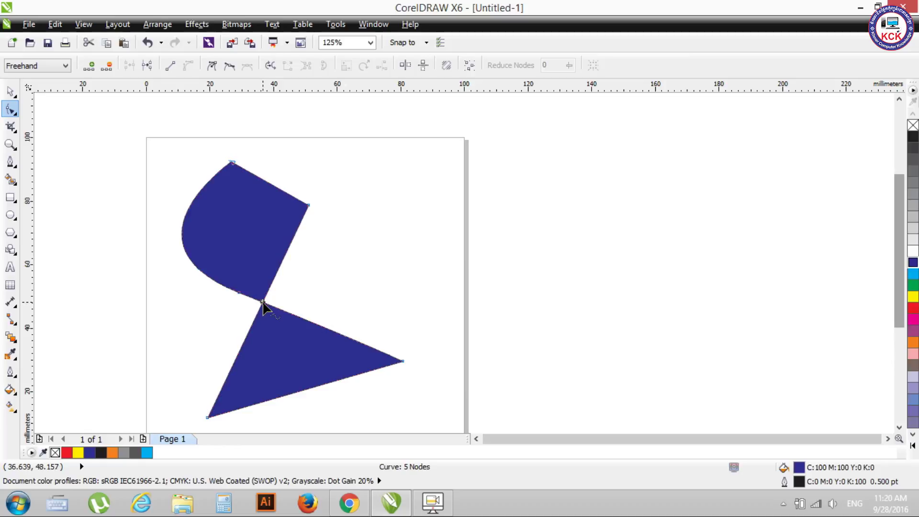
pyautogui.doubleClick(262, 304)
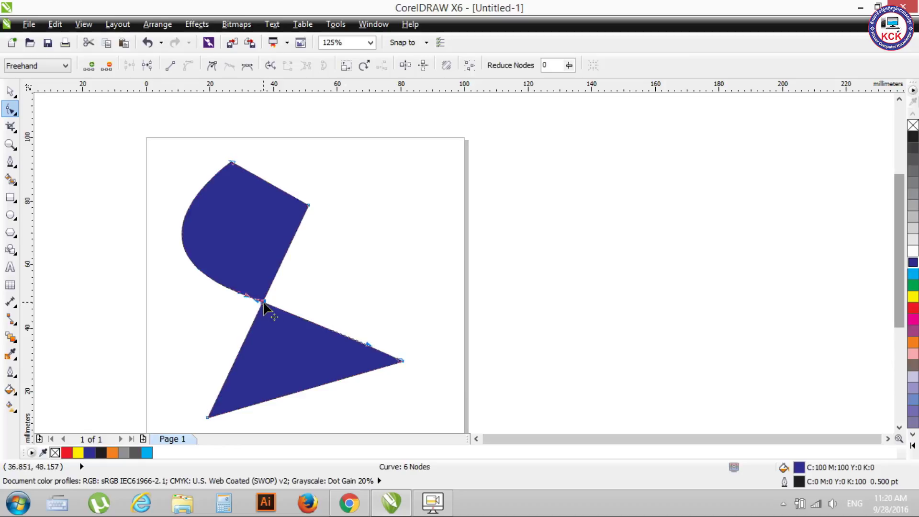
pyautogui.moveTo(217, 119)
pyautogui.mouseDown()
pyautogui.moveTo(512, 216)
pyautogui.moveTo(208, 126)
pyautogui.mouseUp()
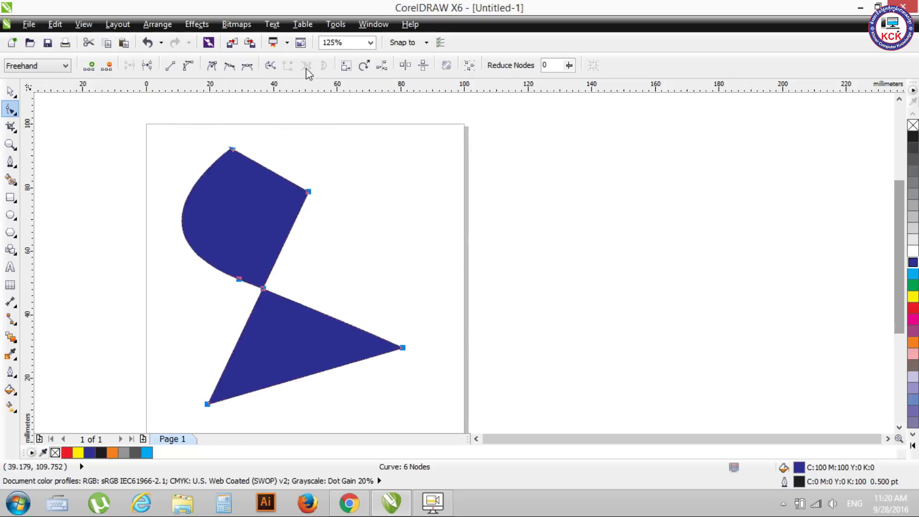
pyautogui.click(278, 296)
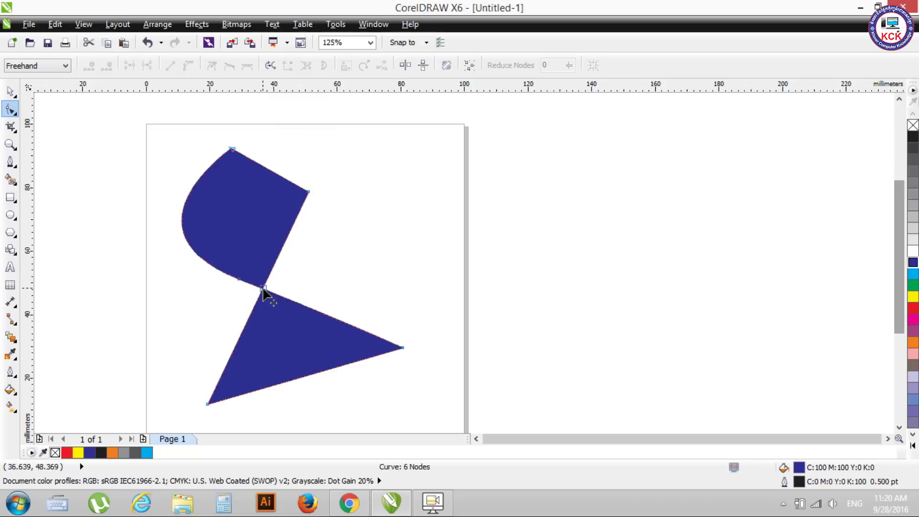
# Curve the lower segment, then delete the junction and upper-right nodes
pyautogui.click(263, 289)
pyautogui.press('s')
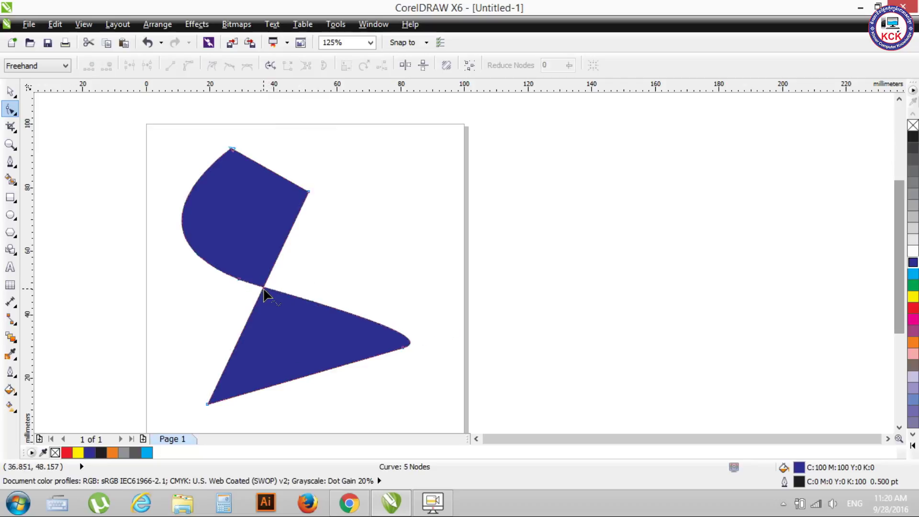
pyautogui.doubleClick(263, 289)
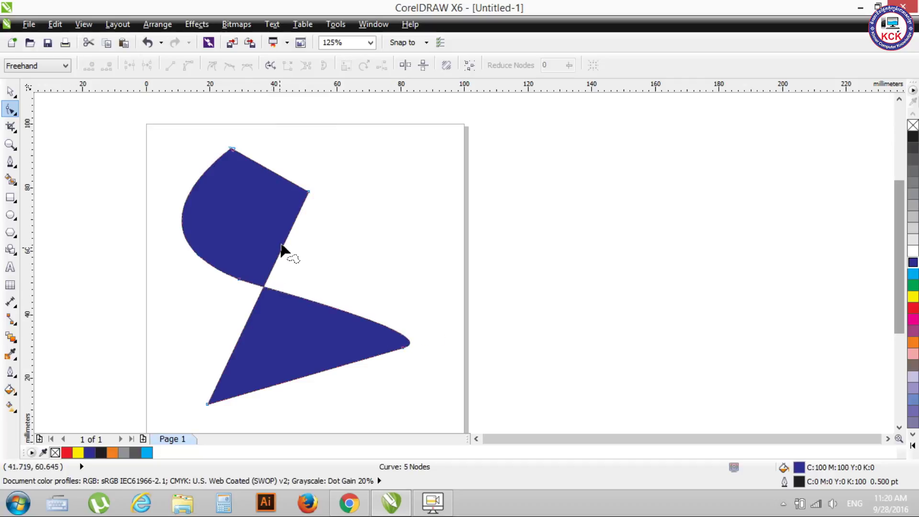
pyautogui.doubleClick(308, 191)
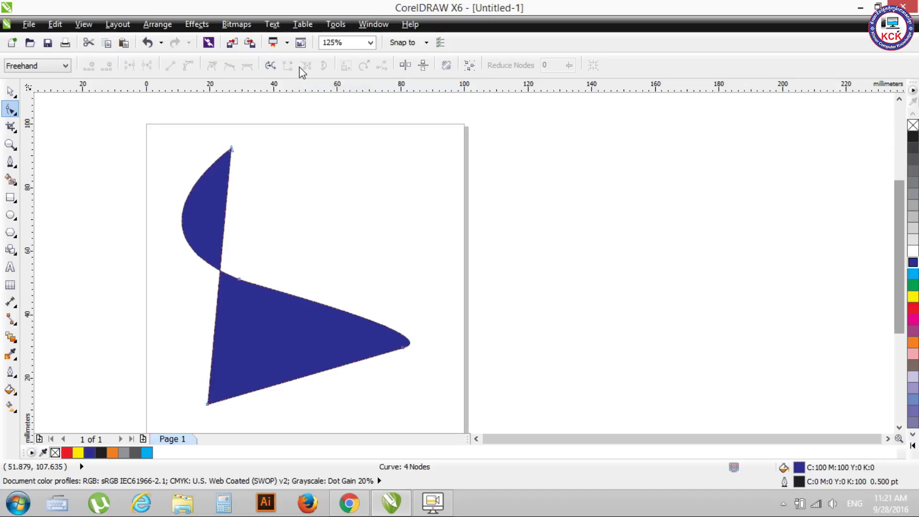
pyautogui.click(10, 91)
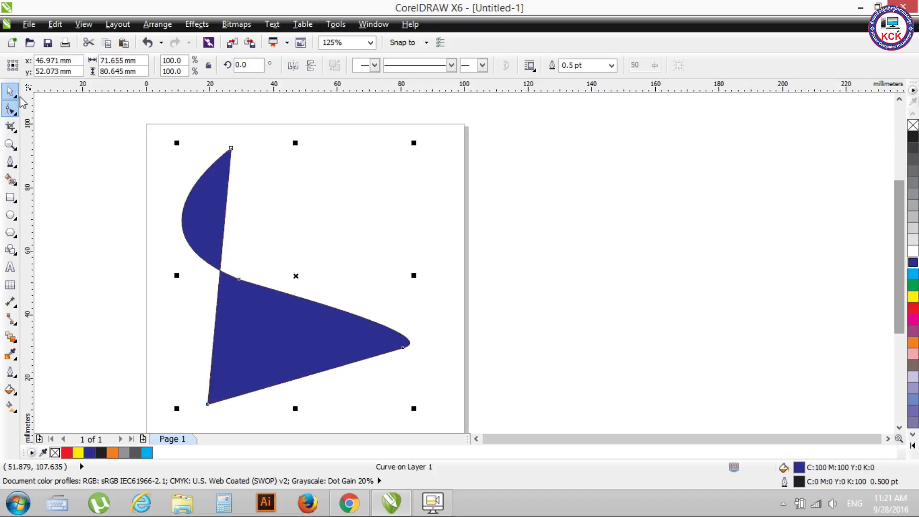
# Move the blue shape up and right, then back left onto the page
pyautogui.moveTo(281, 328); pyautogui.dragTo(425, 280)
pyautogui.click(473, 209)
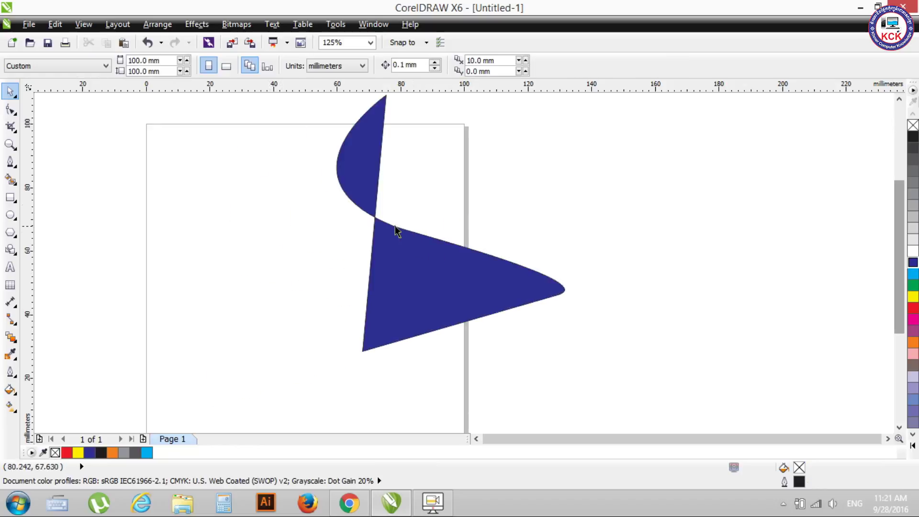
pyautogui.click(377, 222)
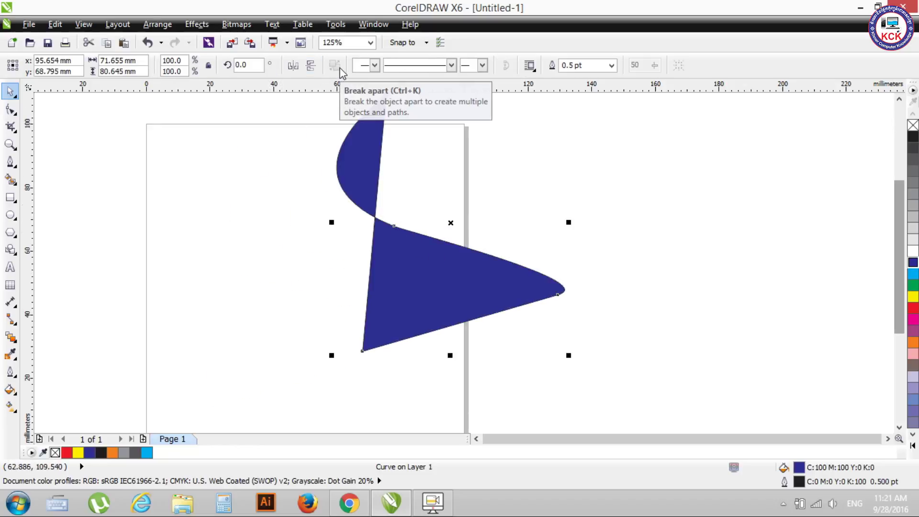
pyautogui.click(11, 110)
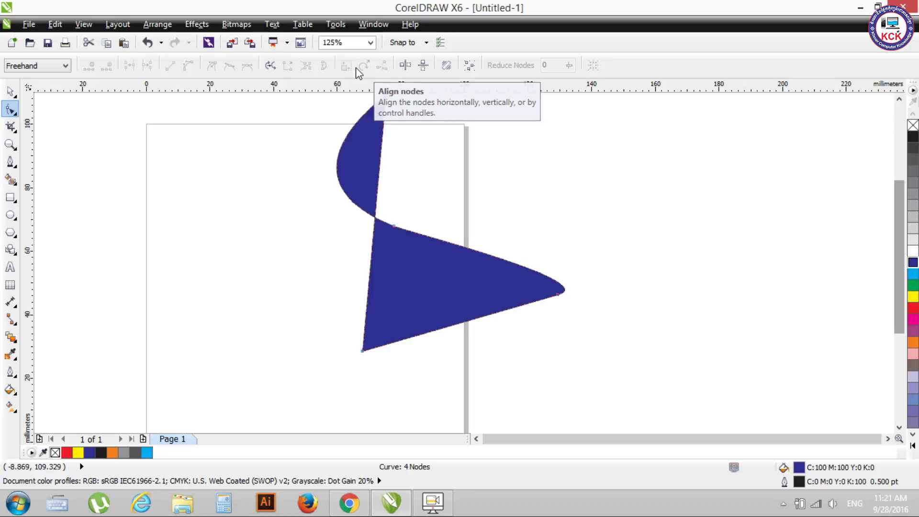
pyautogui.click(10, 91)
pyautogui.moveTo(426, 300); pyautogui.dragTo(349, 282)
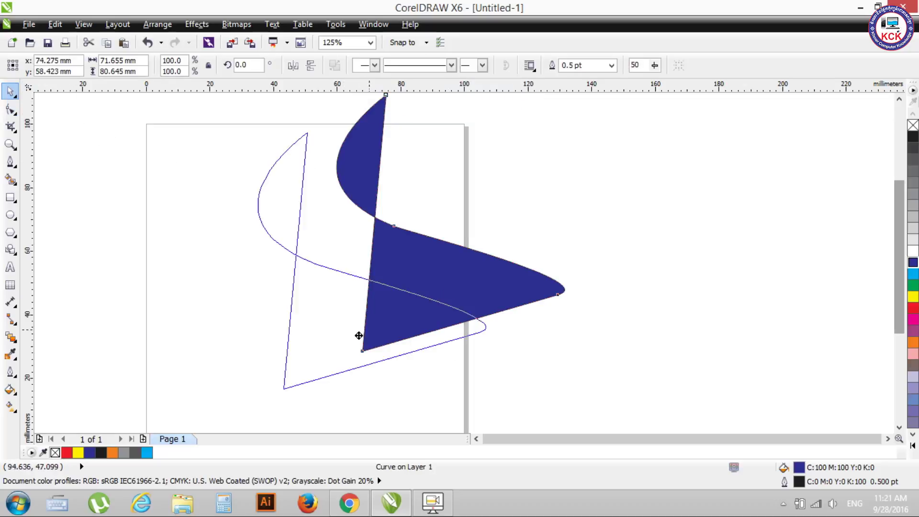
# Select the blue shape and delete it
pyautogui.click(305, 269)
pyautogui.click(654, 189)
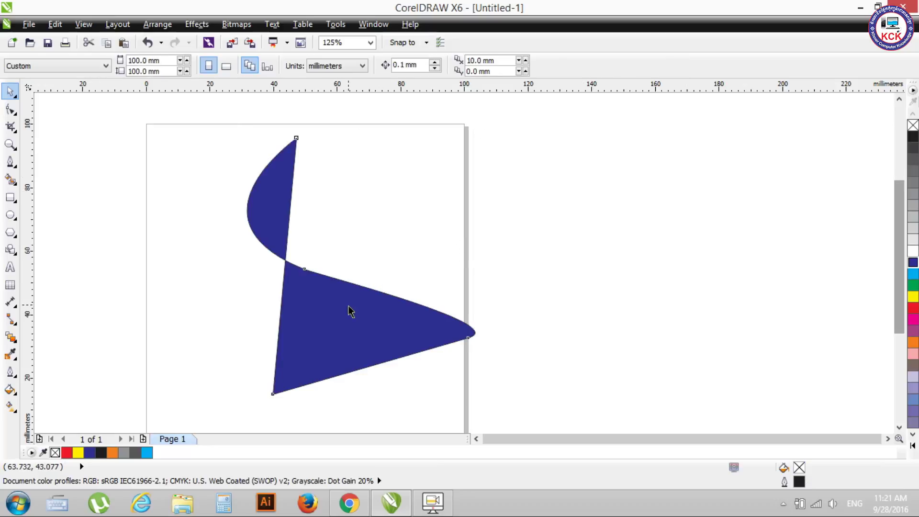
pyautogui.click(354, 302)
pyautogui.press('Delete')
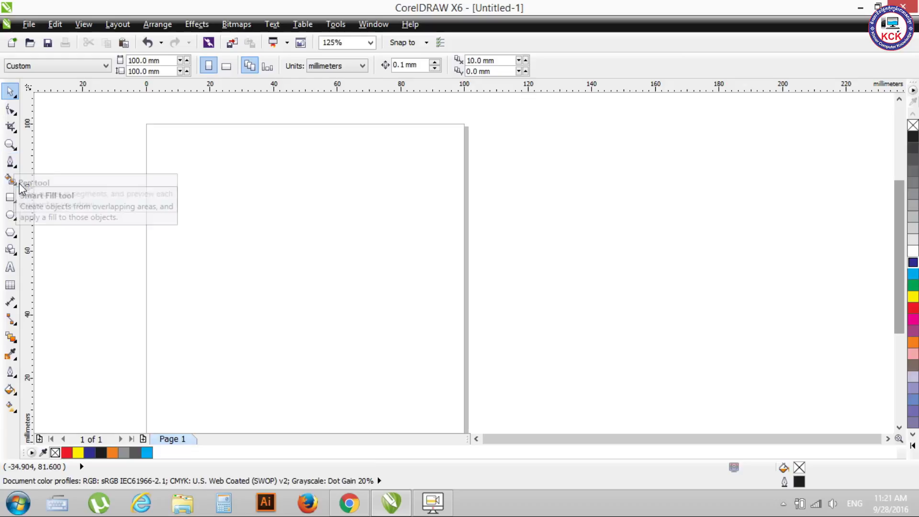
# Draw a four-node wavy S-curve across the page, ending in a hook past its right edge
pyautogui.click(10, 161)
pyautogui.moveTo(146, 258); pyautogui.dragTo(185, 221)
pyautogui.moveTo(275, 238); pyautogui.dragTo(306, 282)
pyautogui.moveTo(425, 275); pyautogui.dragTo(429, 260)
pyautogui.moveTo(485, 191); pyautogui.dragTo(550, 222)
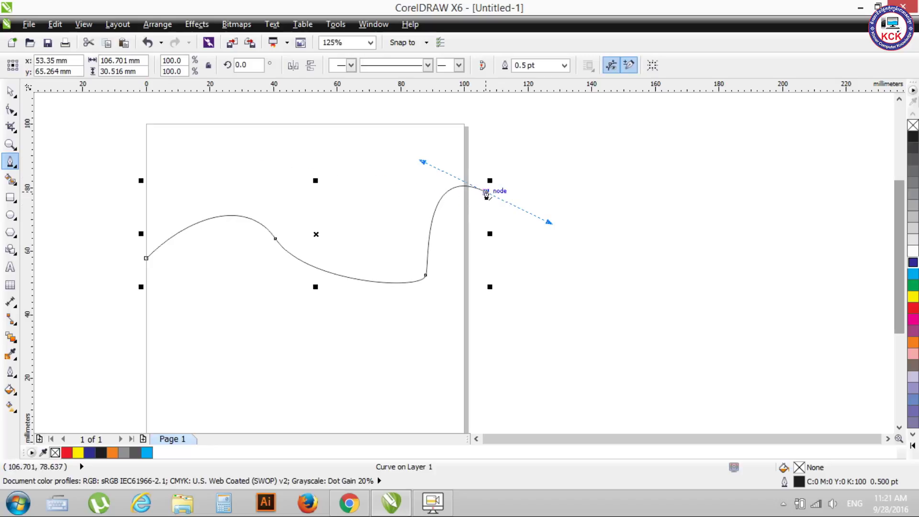
pyautogui.click(10, 91)
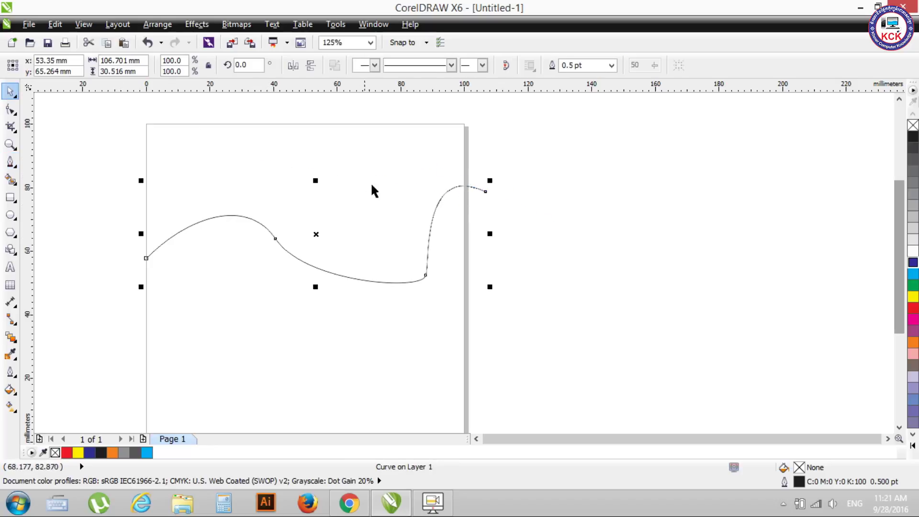
# Select the curve's two middle nodes for editing
pyautogui.moveTo(77, 149); pyautogui.dragTo(573, 332)
pyautogui.click(11, 109)
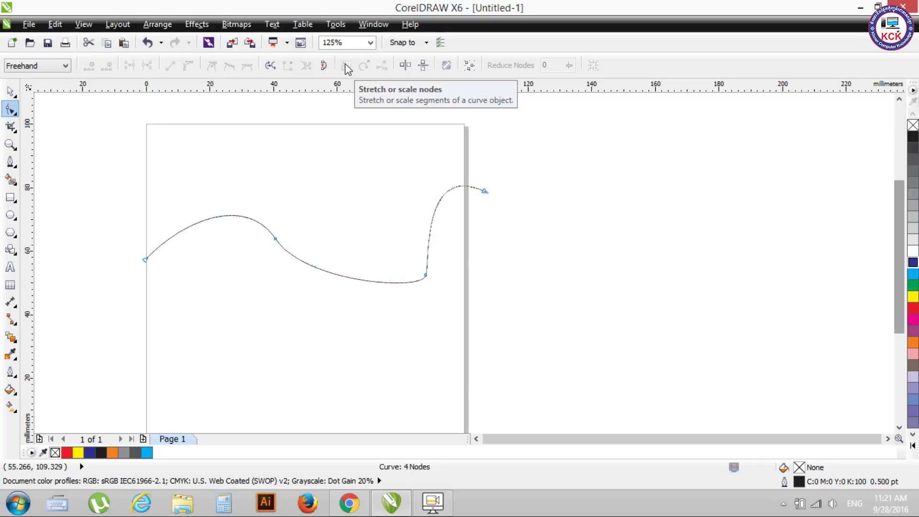
pyautogui.click(275, 238)
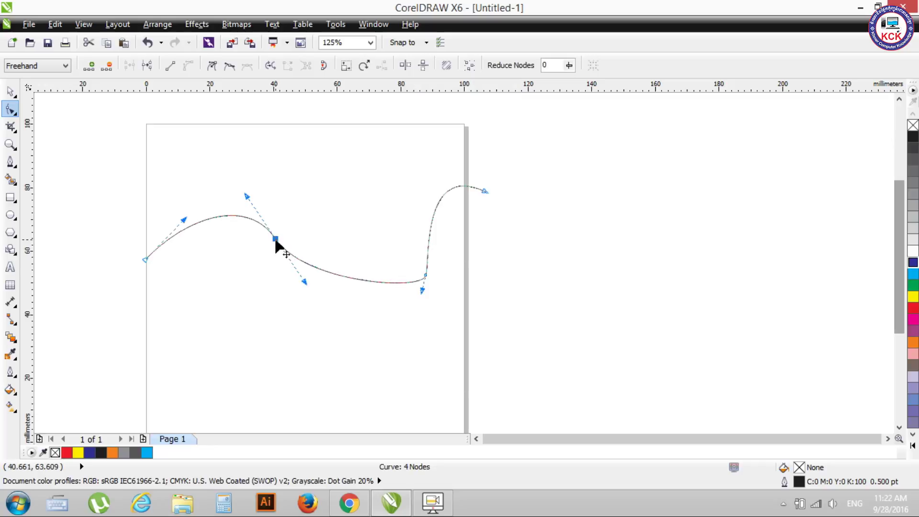
pyautogui.keyDown('shift'); pyautogui.click(425, 274); pyautogui.keyUp('shift')
pyautogui.click(347, 66)
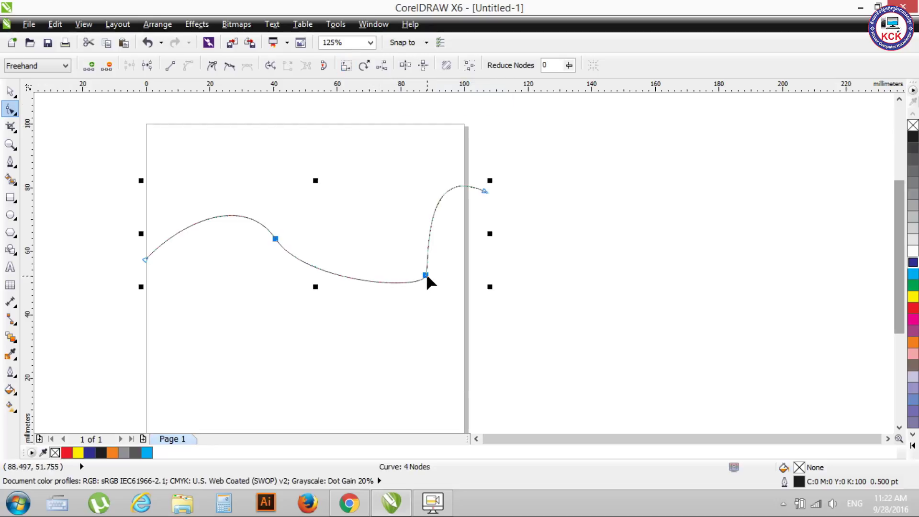
# Stretch the two middle nodes down and right into a deep dip past the page edge
pyautogui.moveTo(427, 275)
pyautogui.mouseDown()
pyautogui.moveTo(529, 372)
pyautogui.moveTo(519, 368)
pyautogui.mouseUp()
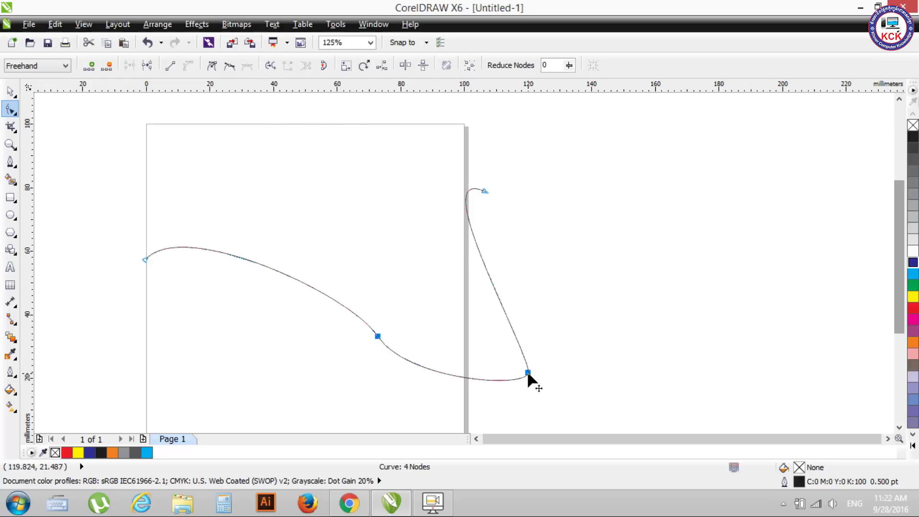
pyautogui.moveTo(528, 373); pyautogui.dragTo(520, 356)
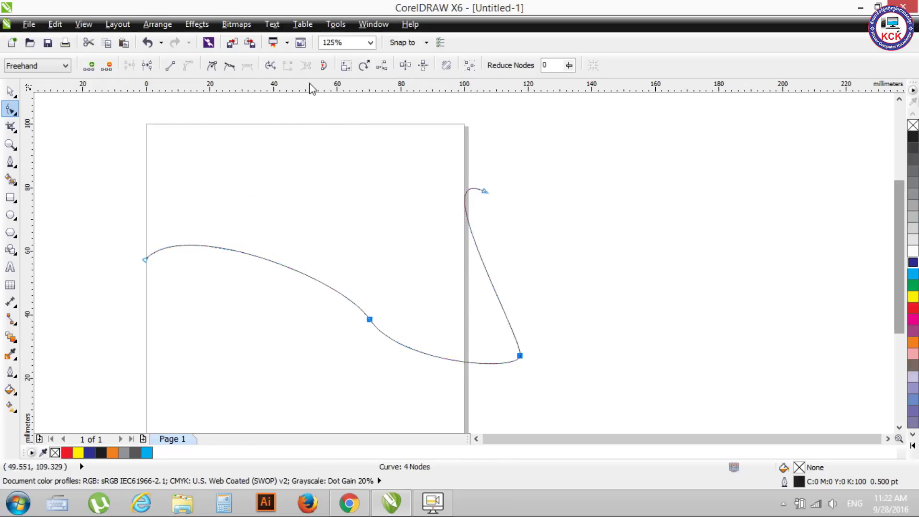
# Rotate the two middle nodes around a centre above the curve into a deep V-shaped dip
pyautogui.click(364, 70)
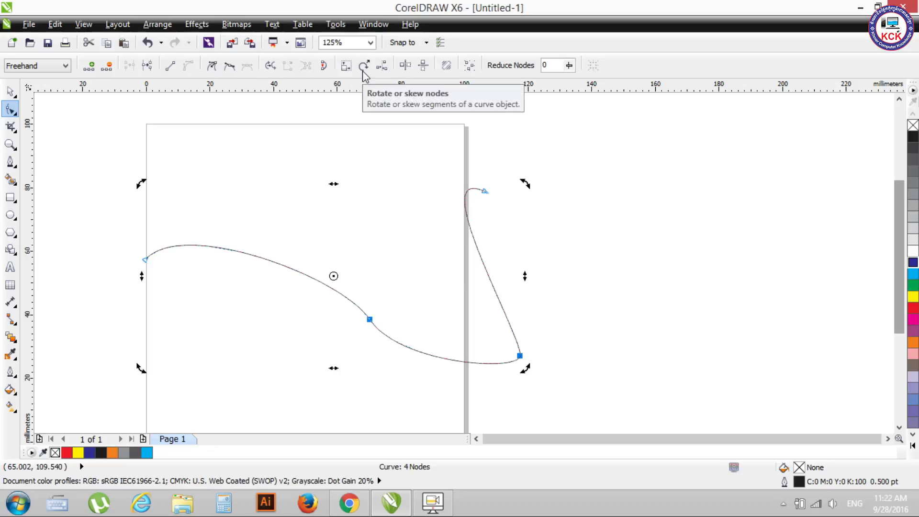
pyautogui.moveTo(335, 276); pyautogui.dragTo(270, 150)
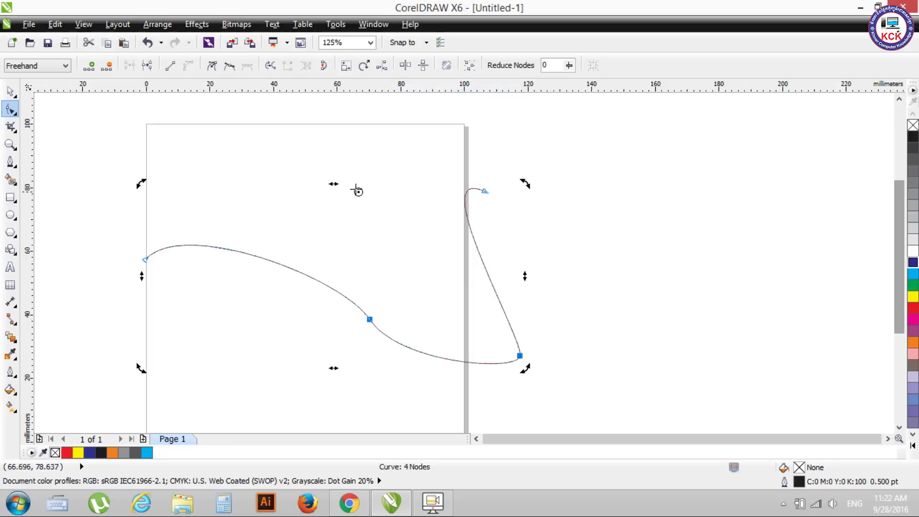
pyautogui.moveTo(525, 183)
pyautogui.mouseDown()
pyautogui.moveTo(272, 145)
pyautogui.moveTo(322, 263)
pyautogui.moveTo(225, 222)
pyautogui.moveTo(369, 271)
pyautogui.moveTo(414, 189)
pyautogui.moveTo(375, 294)
pyautogui.moveTo(244, 214)
pyautogui.moveTo(408, 197)
pyautogui.moveTo(305, 254)
pyautogui.moveTo(373, 256)
pyautogui.moveTo(346, 220)
pyautogui.moveTo(323, 264)
pyautogui.moveTo(348, 238)
pyautogui.mouseUp()
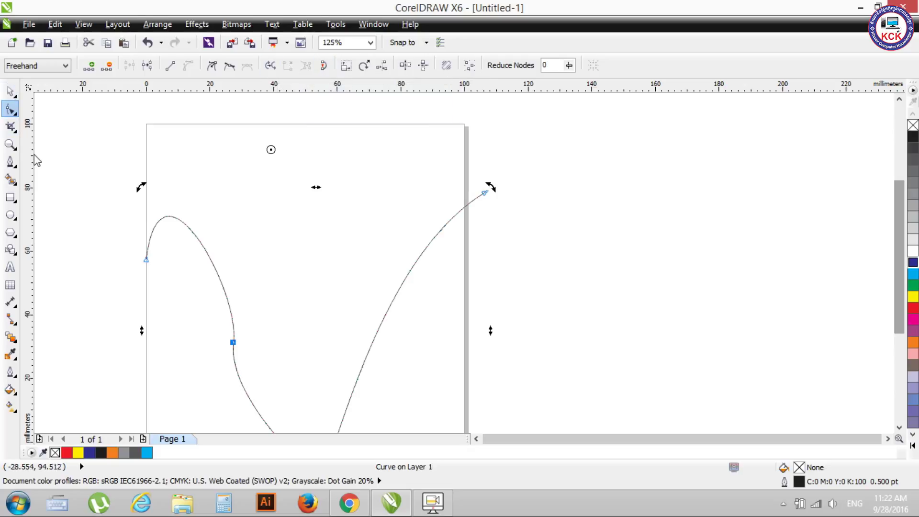
# Leave the curve with no start arrowhead
pyautogui.click(10, 91)
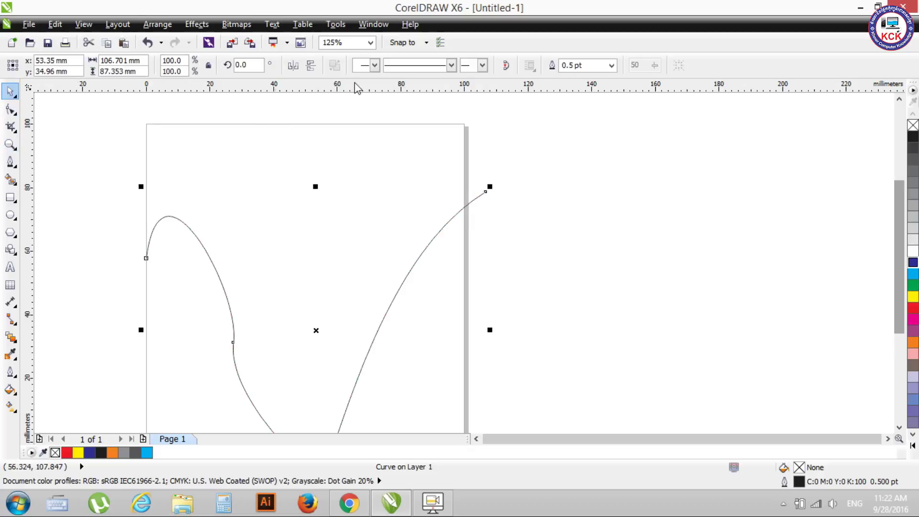
pyautogui.click(377, 70)
pyautogui.click(370, 88)
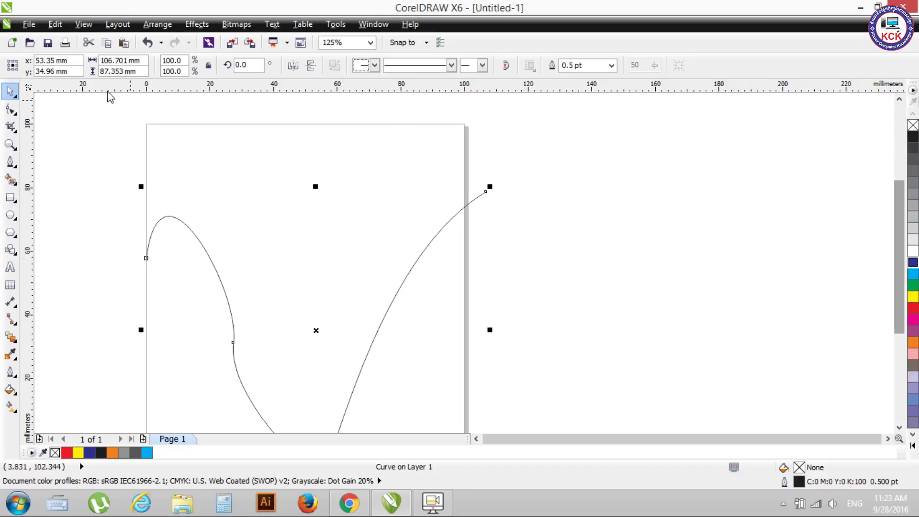
pyautogui.click(10, 109)
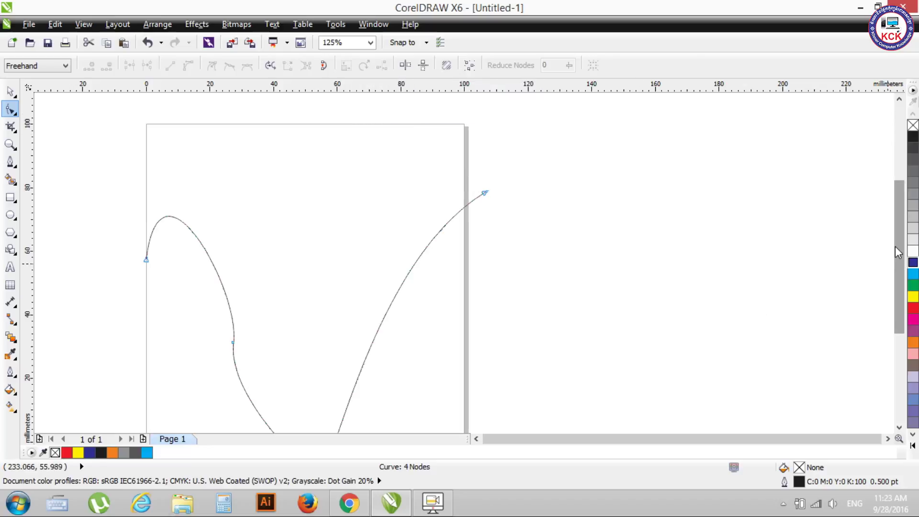
# Reshape the curve into a rounded left loop with a long rising tail, selecting both lower nodes
pyautogui.moveTo(898, 254); pyautogui.dragTo(895, 273)
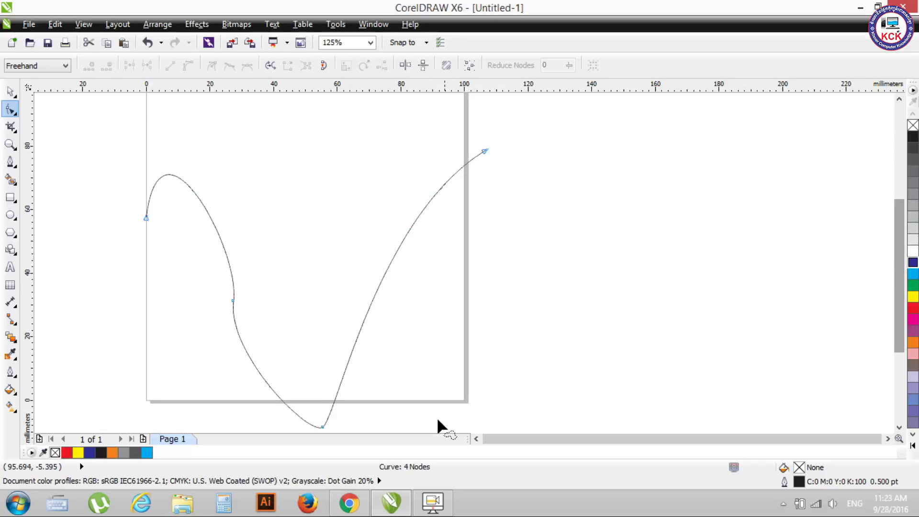
pyautogui.moveTo(322, 426); pyautogui.dragTo(328, 340)
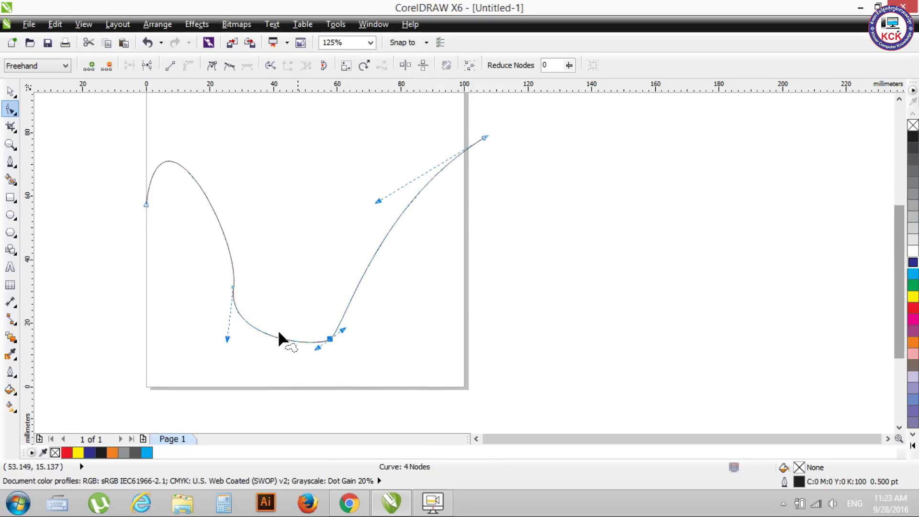
pyautogui.moveTo(236, 288); pyautogui.dragTo(259, 253)
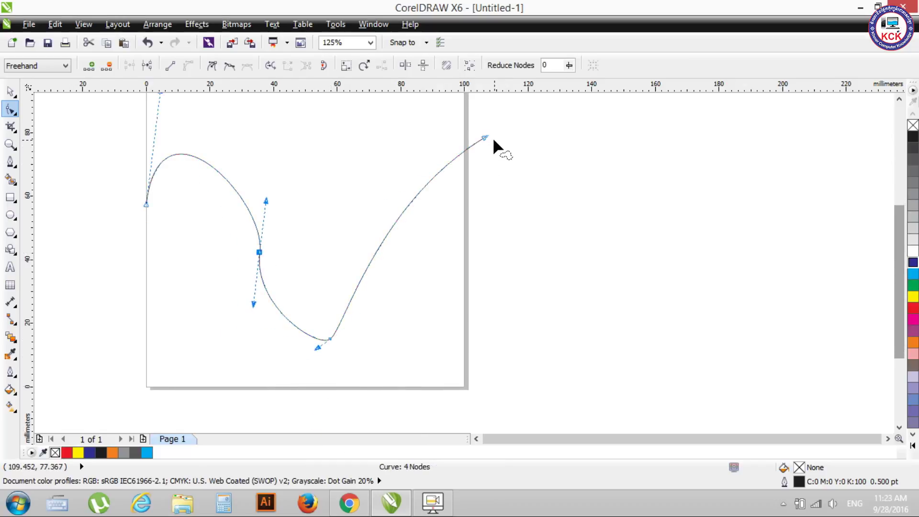
pyautogui.moveTo(485, 137); pyautogui.dragTo(556, 134)
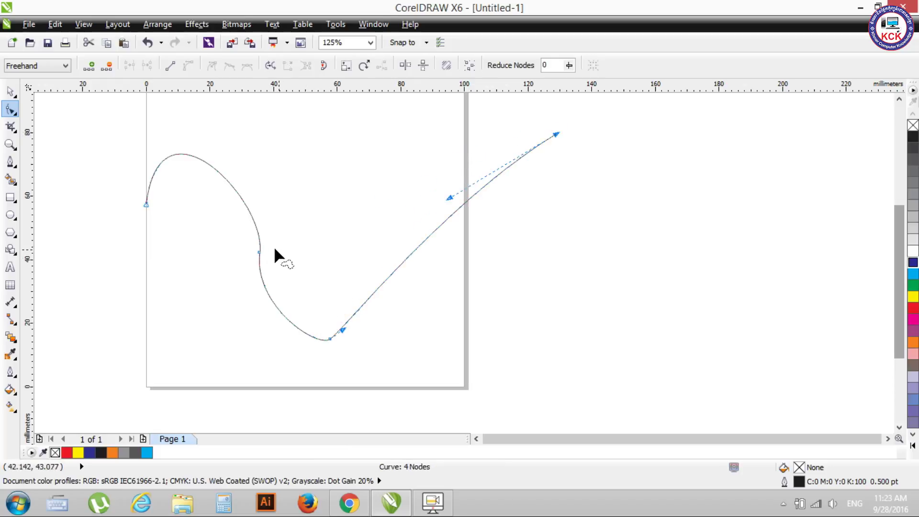
pyautogui.moveTo(278, 220)
pyautogui.mouseDown()
pyautogui.moveTo(208, 323)
pyautogui.moveTo(364, 334)
pyautogui.moveTo(310, 263)
pyautogui.mouseUp()
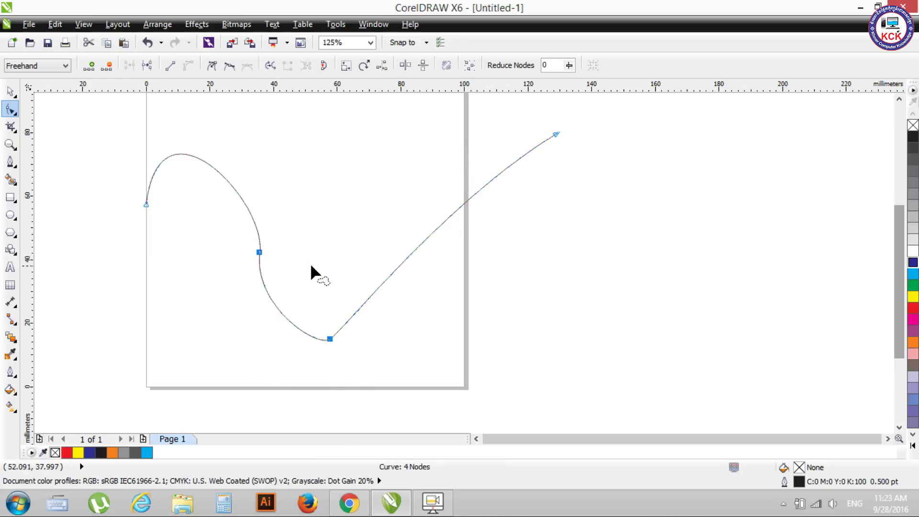
# Align the two lower nodes horizontally only, with Align Vertical unchecked
pyautogui.click(386, 67)
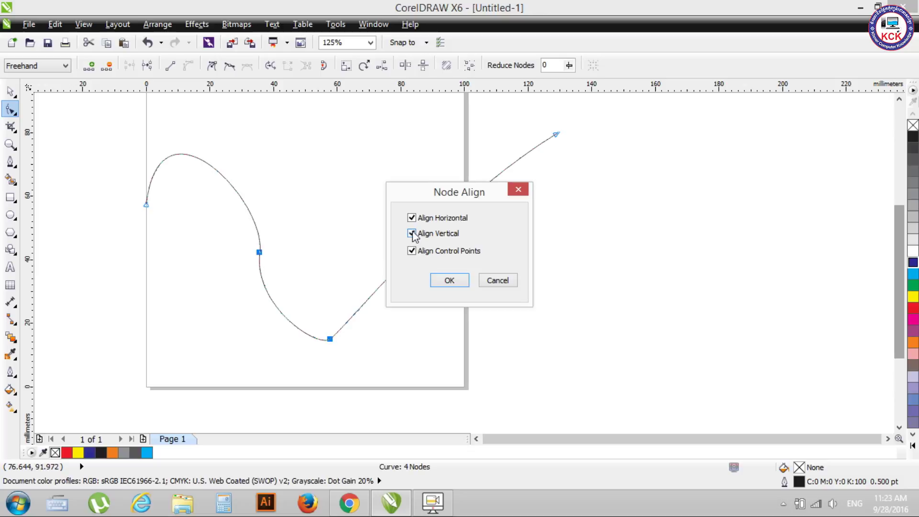
pyautogui.click(414, 234)
pyautogui.click(450, 280)
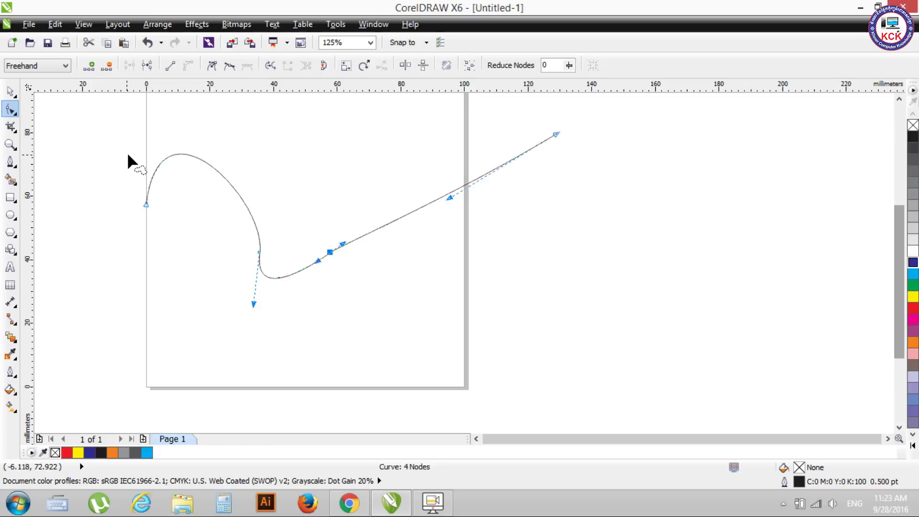
# Replace the curve with a 100 × 86.469 mm rectangle converted to curves
pyautogui.click(10, 90)
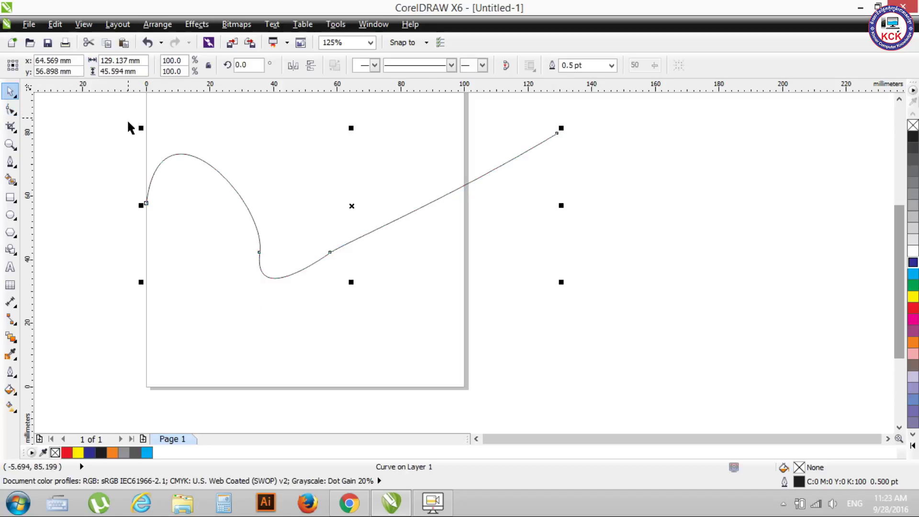
pyautogui.press('Delete')
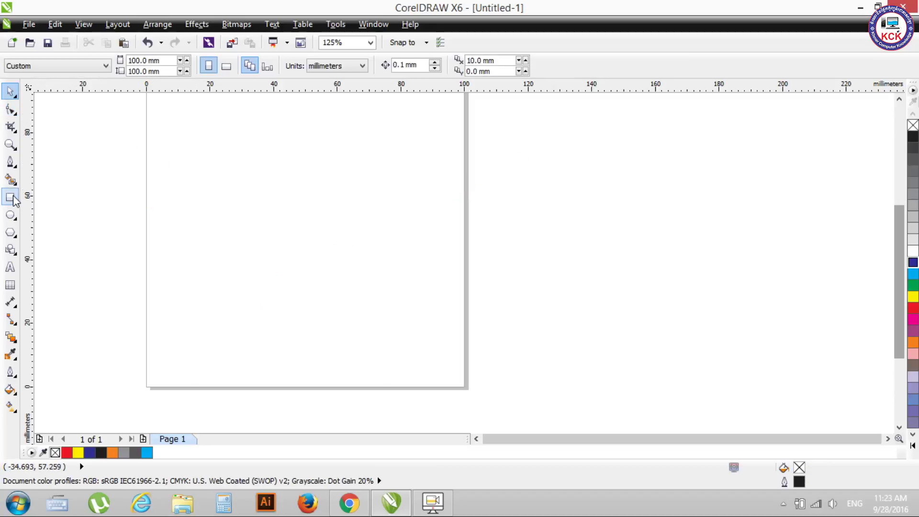
pyautogui.click(13, 195)
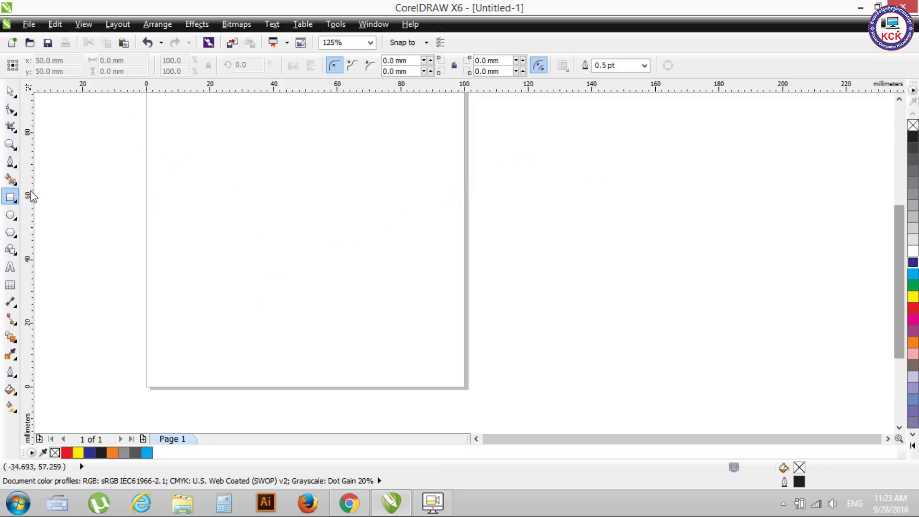
pyautogui.moveTo(147, 112); pyautogui.dragTo(464, 387)
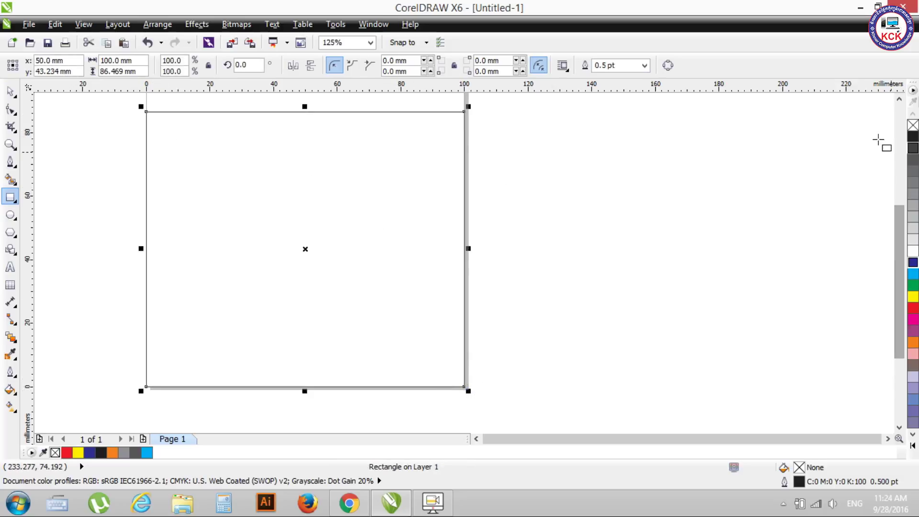
pyautogui.click(667, 65)
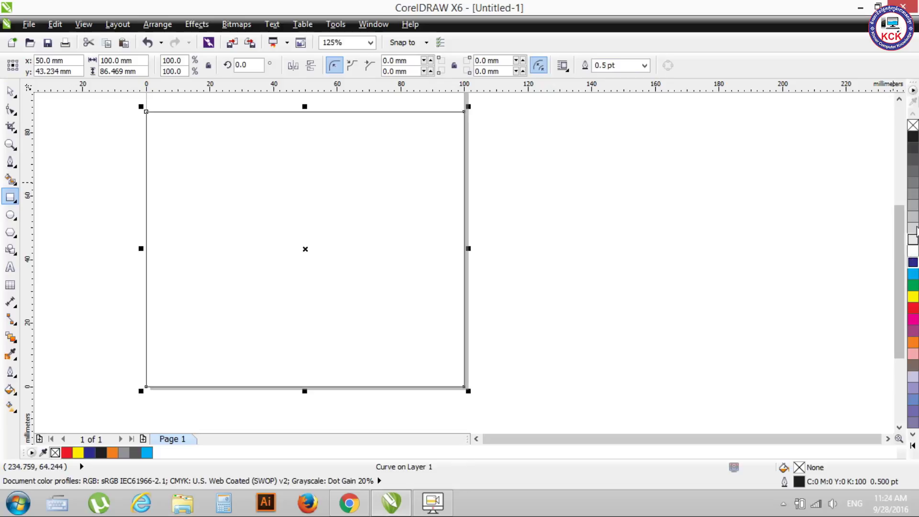
# Give the rectangle a 2.0 pt outline
pyautogui.click(645, 70)
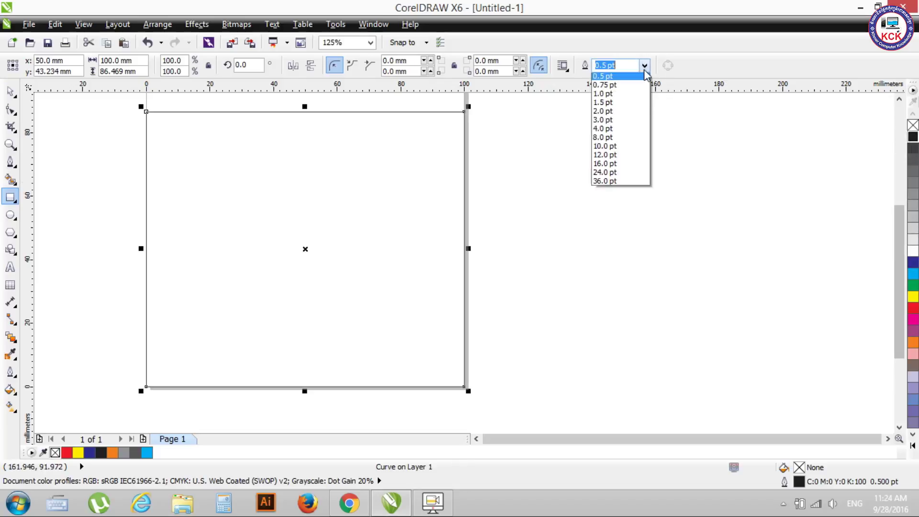
pyautogui.click(622, 128)
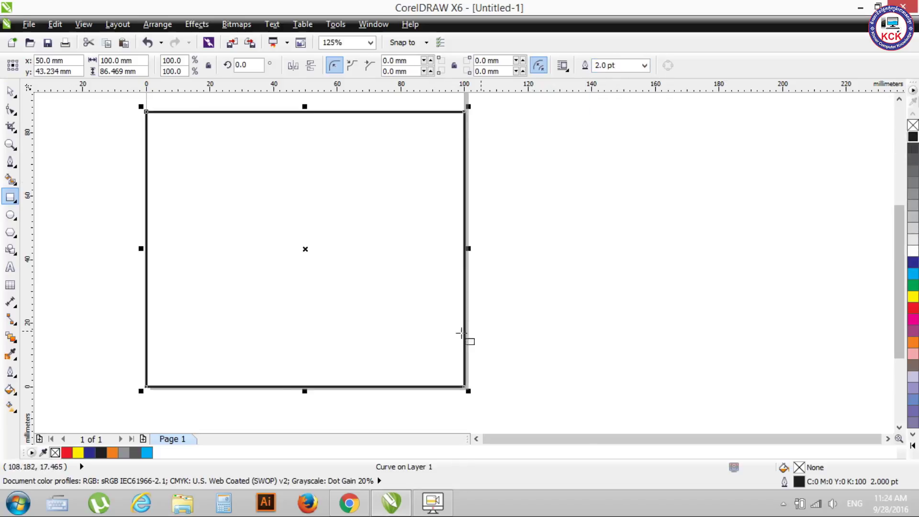
pyautogui.click(10, 109)
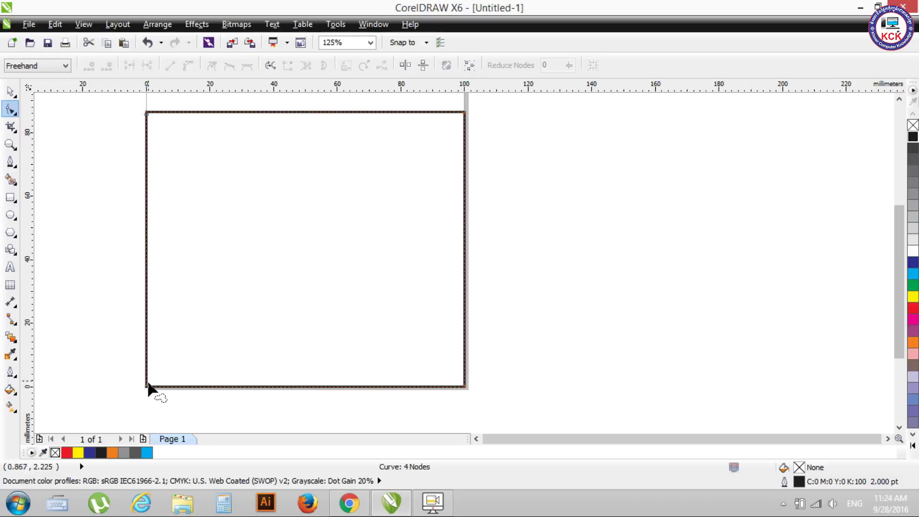
# Pull the bottom-left corner node down-left so two edges slant, and open Align Nodes
pyautogui.moveTo(147, 386); pyautogui.dragTo(137, 398)
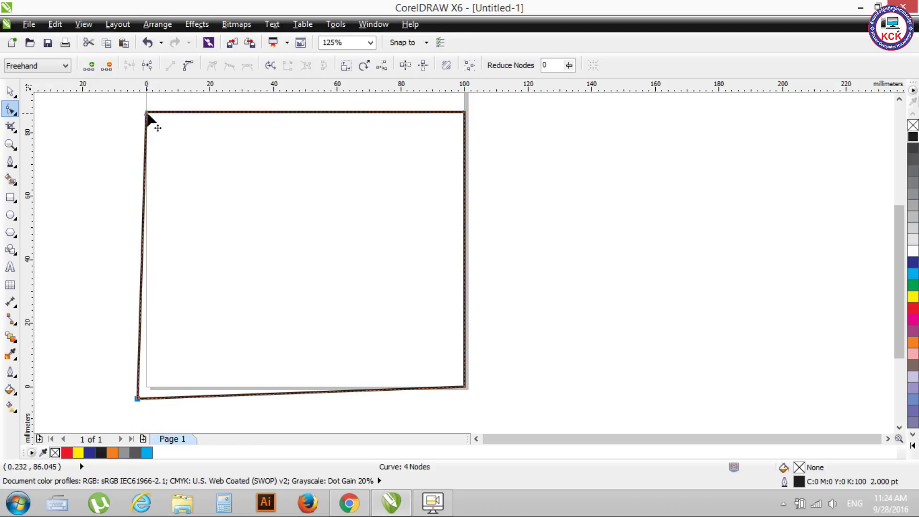
pyautogui.click(382, 66)
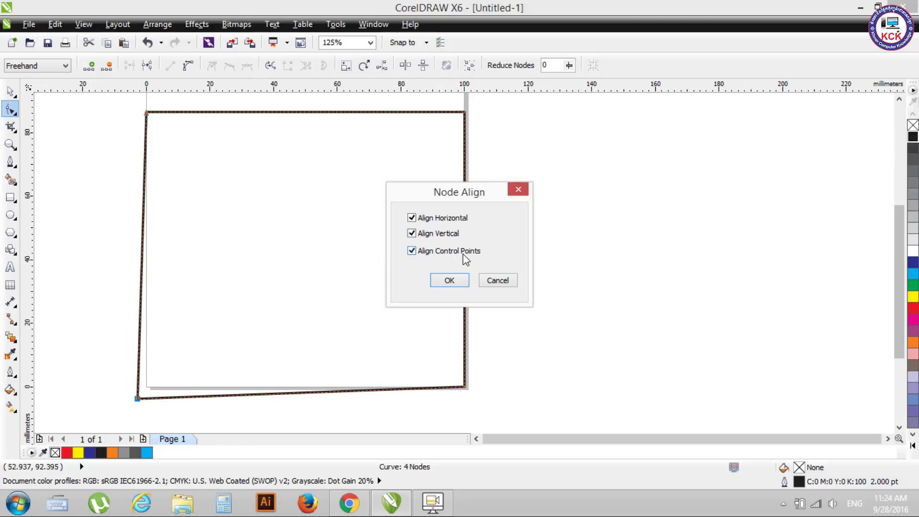
# Change the Node Align direction options and apply a trial alignment to the selected nodes
pyautogui.click(412, 234)
pyautogui.click(413, 218)
pyautogui.click(444, 279)
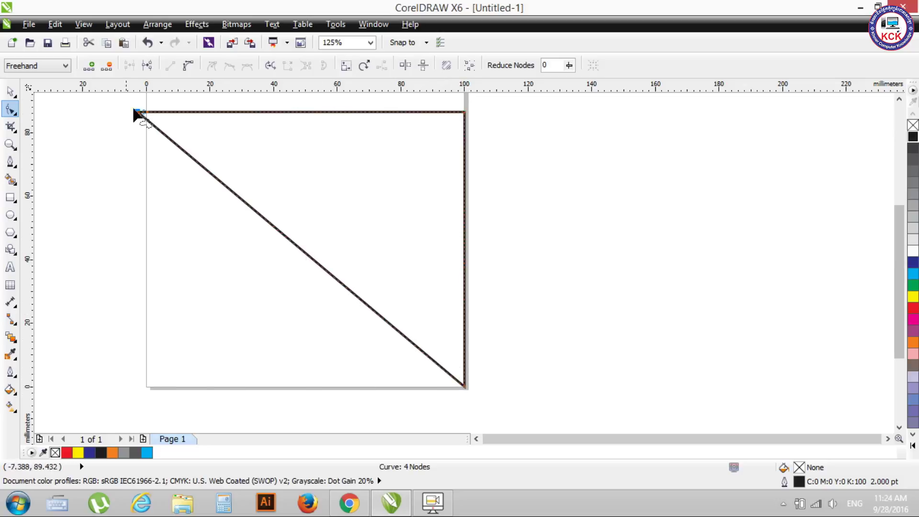
pyautogui.scroll(2, 141, 115)
pyautogui.scroll(3, 143, 119)
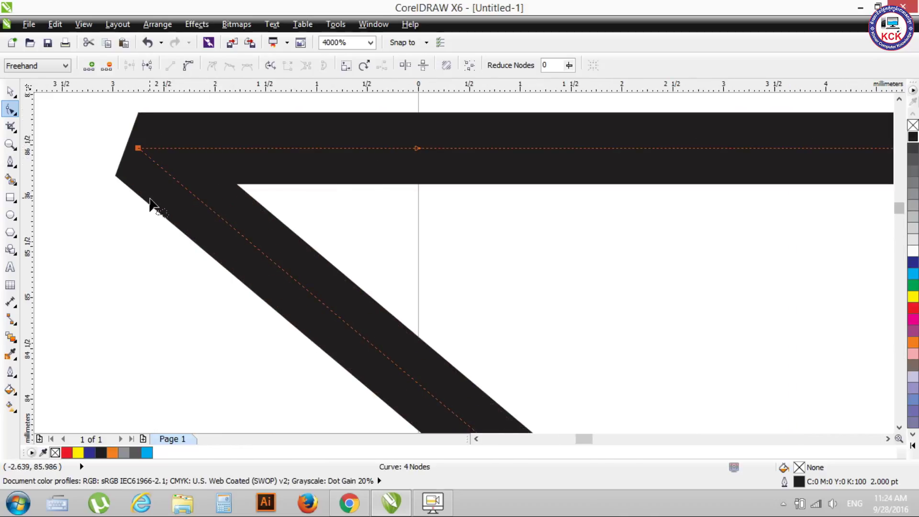
# Undo the triangle-making alignment and reselect the bottom-left corner node
pyautogui.hotkey('ctrl', 'z')
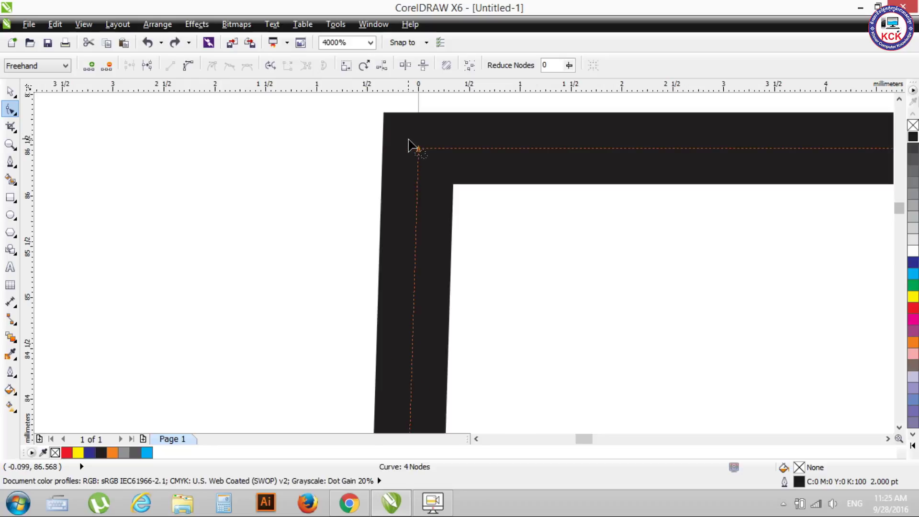
pyautogui.scroll(-5, 406, 144)
pyautogui.scroll(-3, 407, 167)
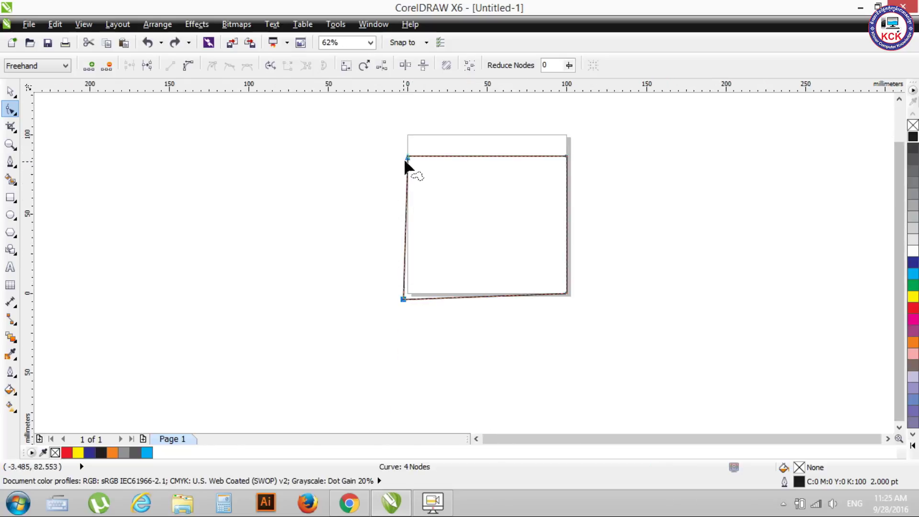
pyautogui.click(402, 299)
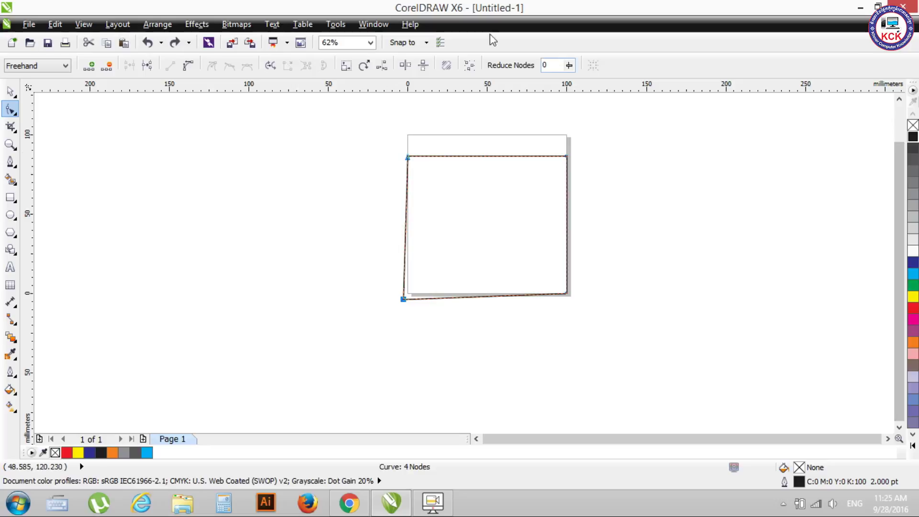
pyautogui.click(382, 65)
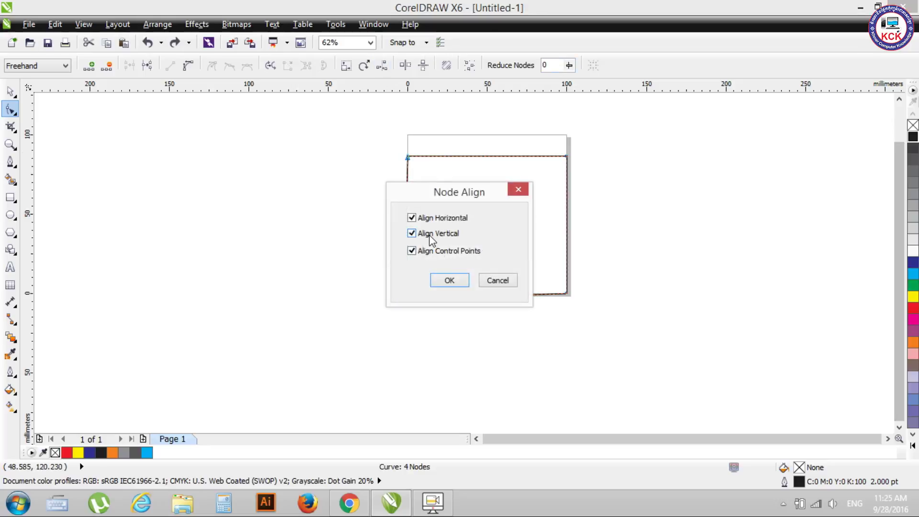
# Align the bottom-left node vertically under the top-left node, after undoing a wrong diagonal attempt
pyautogui.click(431, 235)
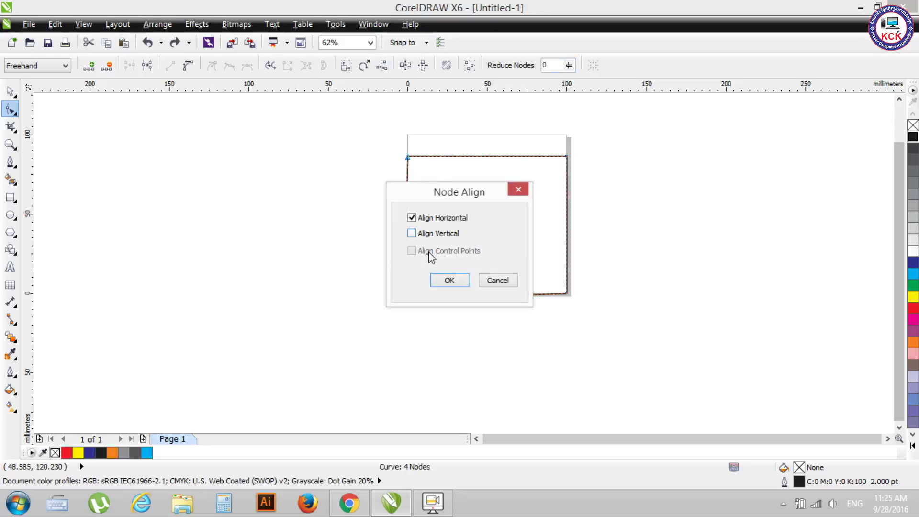
pyautogui.click(449, 280)
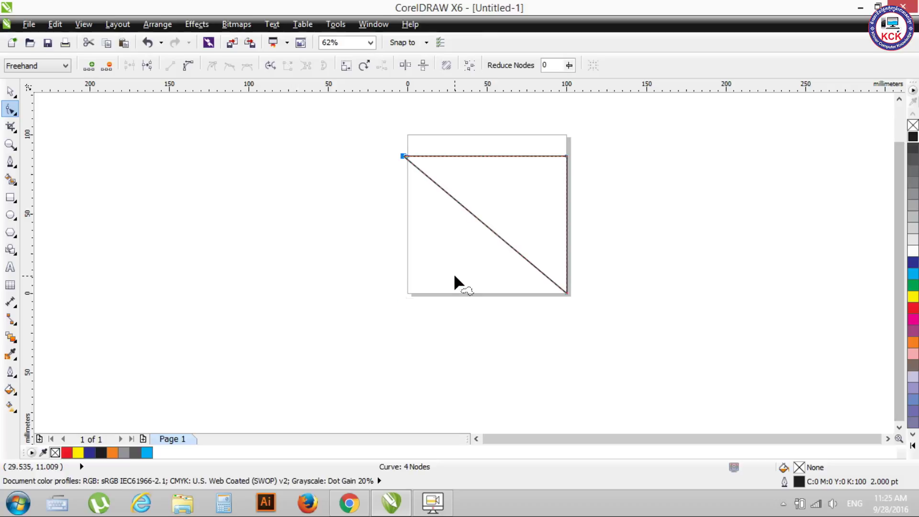
pyautogui.hotkey('ctrl', 'z')
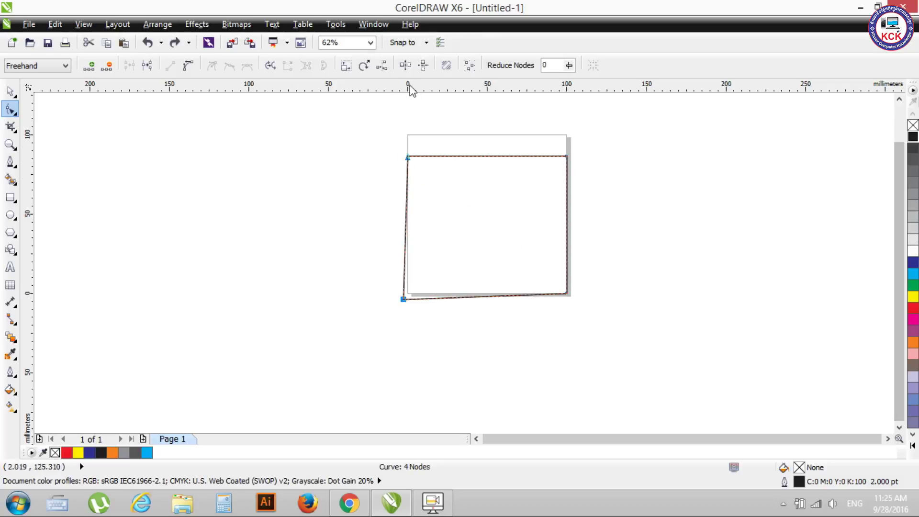
pyautogui.click(382, 66)
pyautogui.click(412, 218)
pyautogui.click(411, 217)
pyautogui.click(411, 218)
pyautogui.click(462, 283)
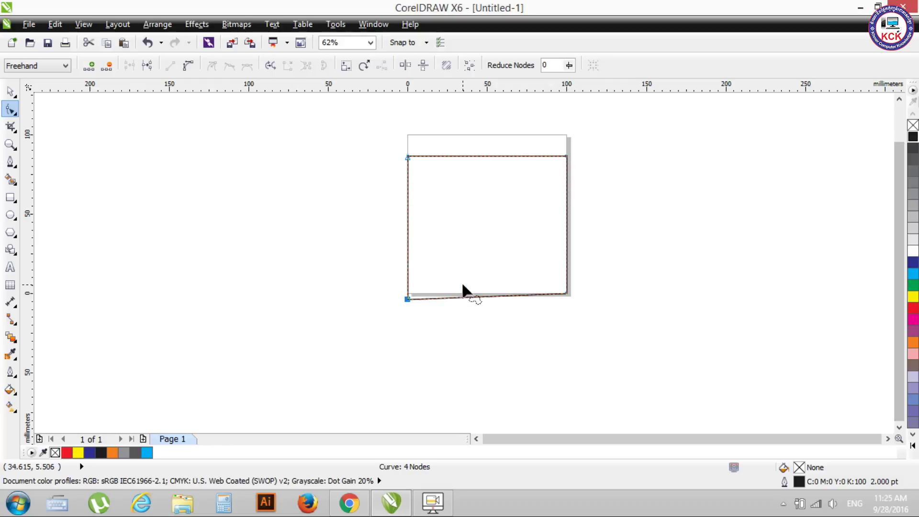
# Select the bottom-left and bottom-right corner nodes together
pyautogui.scroll(1, 412, 300)
pyautogui.scroll(3, 351, 231)
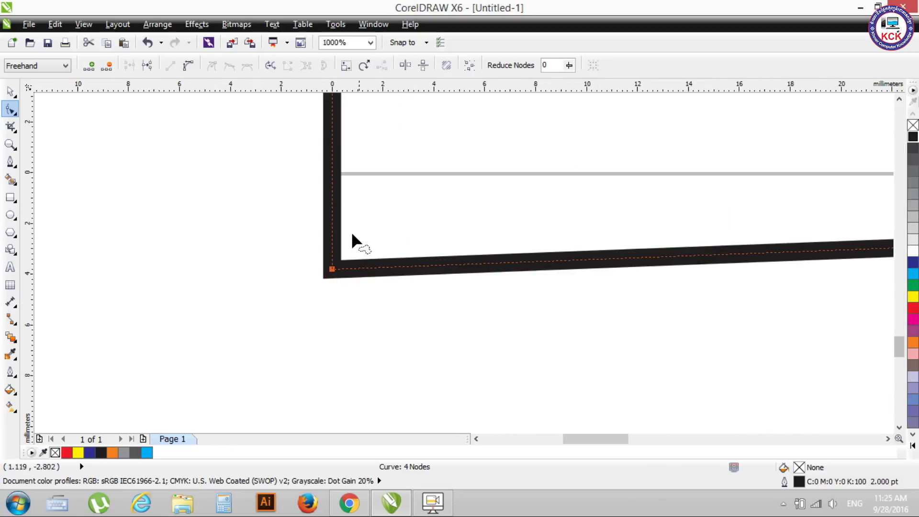
pyautogui.scroll(-2, 335, 251)
pyautogui.scroll(-1, 345, 255)
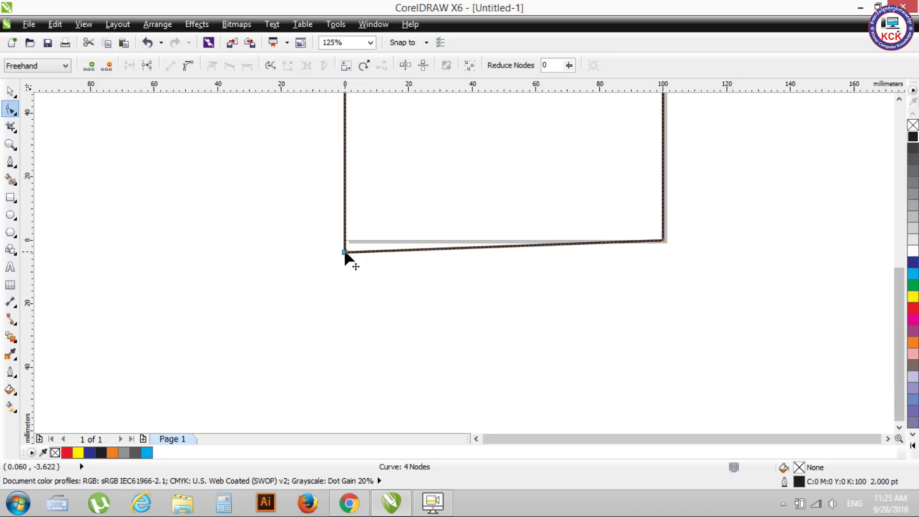
pyautogui.click(421, 287)
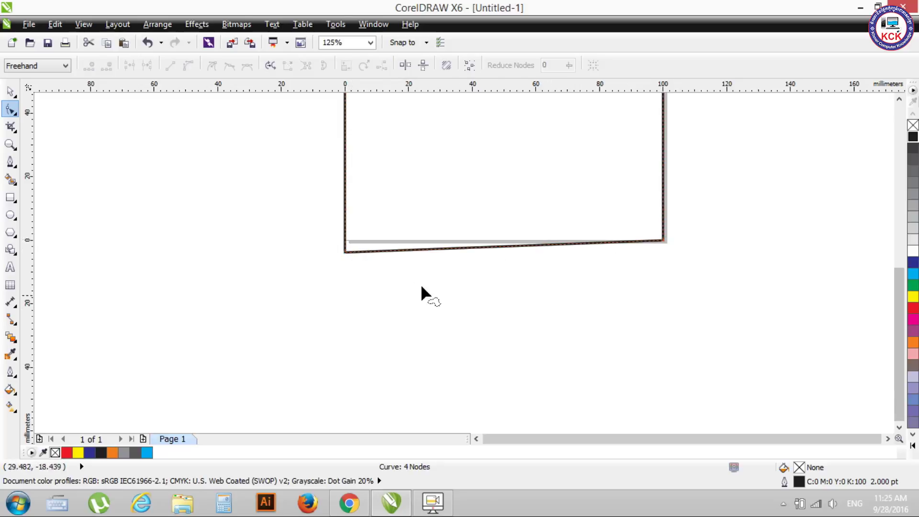
pyautogui.click(344, 252)
pyautogui.keyDown('shift'); pyautogui.click(663, 241); pyautogui.keyUp('shift')
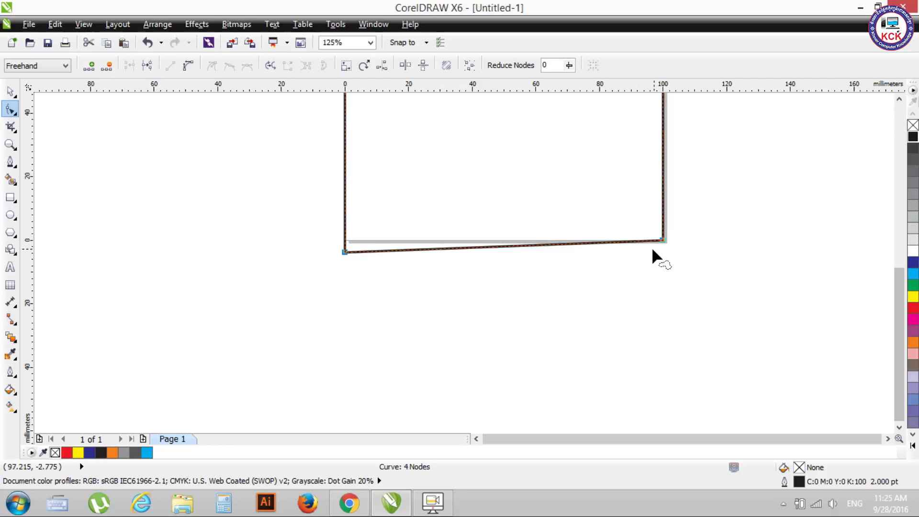
# Align the two bottom nodes horizontally only, leveling the bottom edge back into a square
pyautogui.click(382, 68)
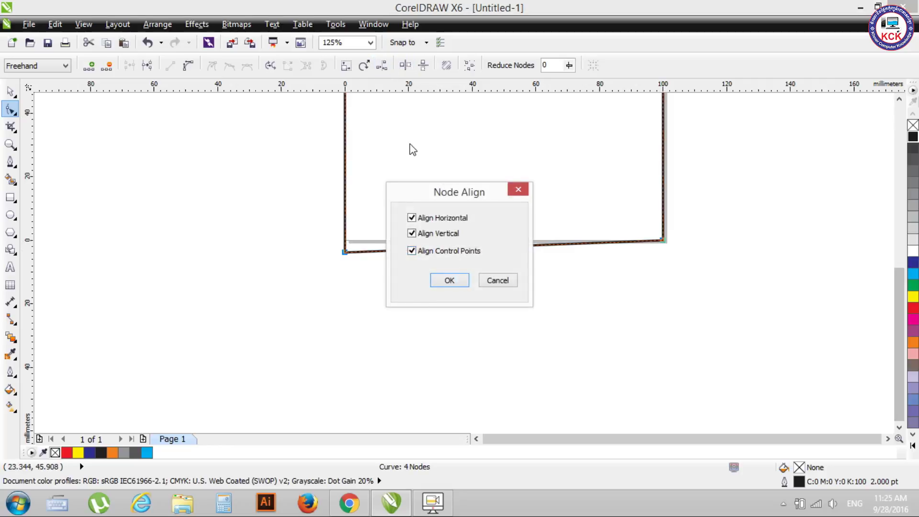
pyautogui.click(411, 233)
pyautogui.click(449, 280)
pyautogui.scroll(4, 361, 246)
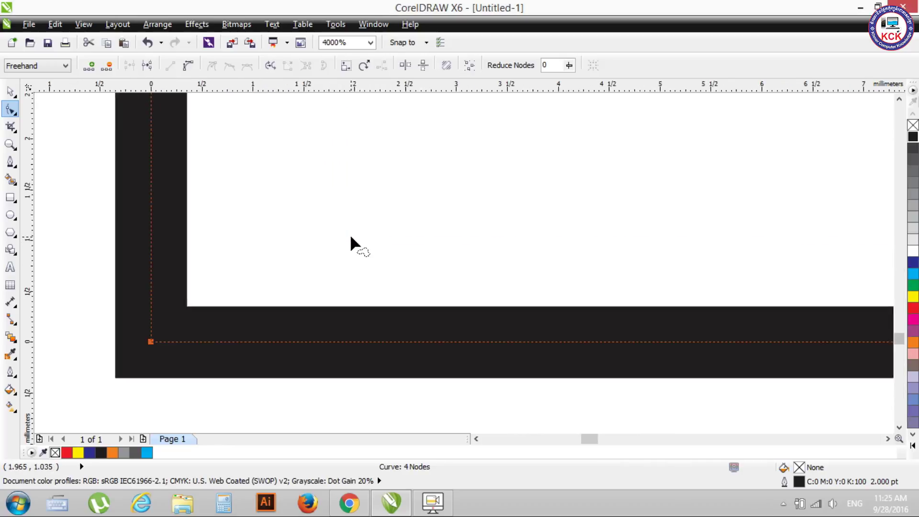
pyautogui.scroll(-3, 96, 342)
pyautogui.scroll(-1, 152, 322)
pyautogui.scroll(-5, 493, 211)
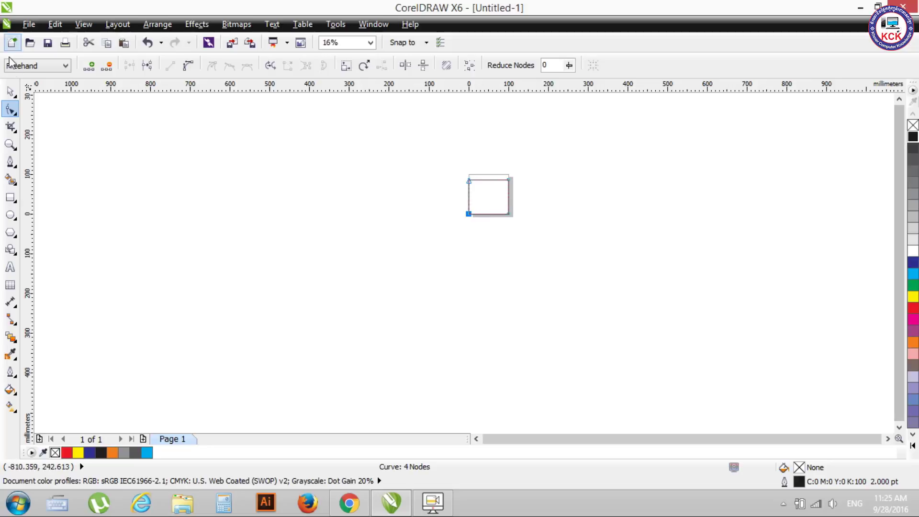
pyautogui.click(9, 91)
# Draw a larger 193.04 × 181.187 mm rectangle enclosing the small square
pyautogui.click(604, 278)
pyautogui.moveTo(603, 271); pyautogui.dragTo(604, 272)
pyautogui.click(524, 210)
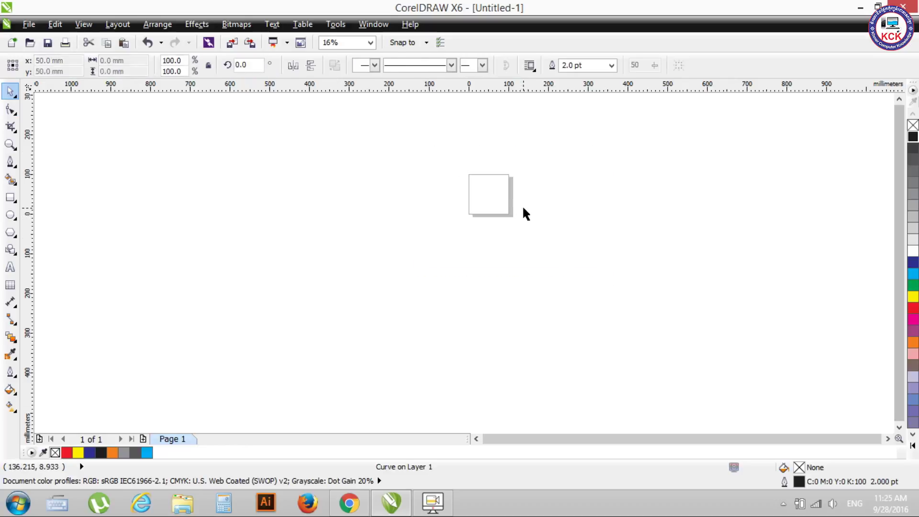
pyautogui.click(10, 197)
pyautogui.moveTo(449, 145)
pyautogui.mouseDown()
pyautogui.moveTo(519, 231)
pyautogui.moveTo(527, 217)
pyautogui.mouseUp()
# Convert the new rectangle to curves and give it a 3.0 pt outline
pyautogui.click(667, 65)
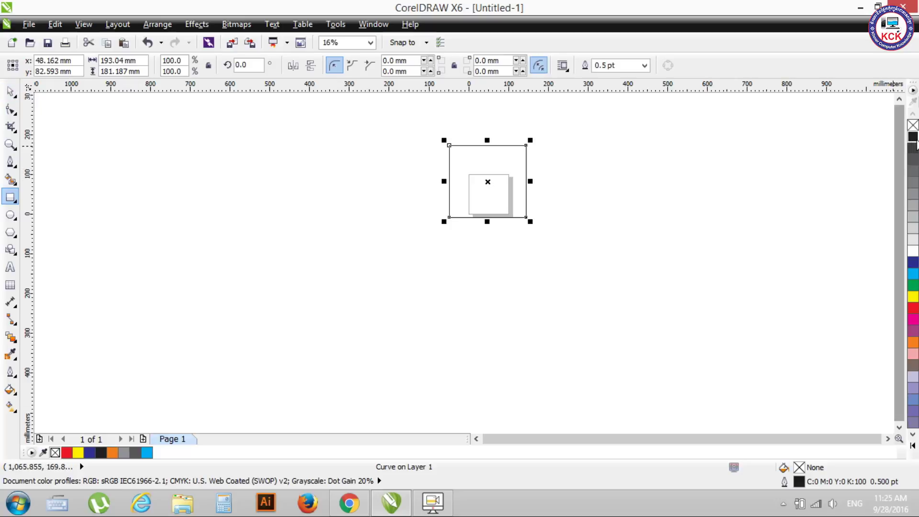
pyautogui.click(644, 65)
pyautogui.click(604, 139)
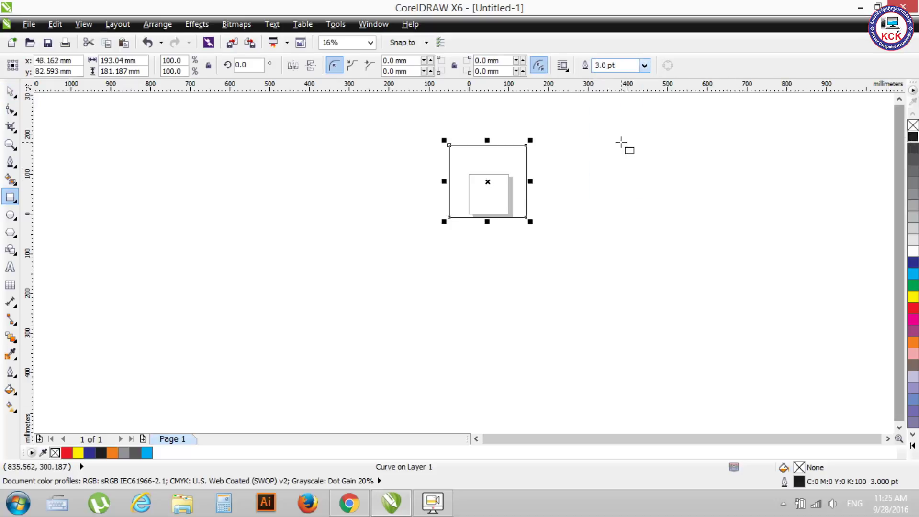
pyautogui.click(11, 91)
pyautogui.scroll(4, 427, 133)
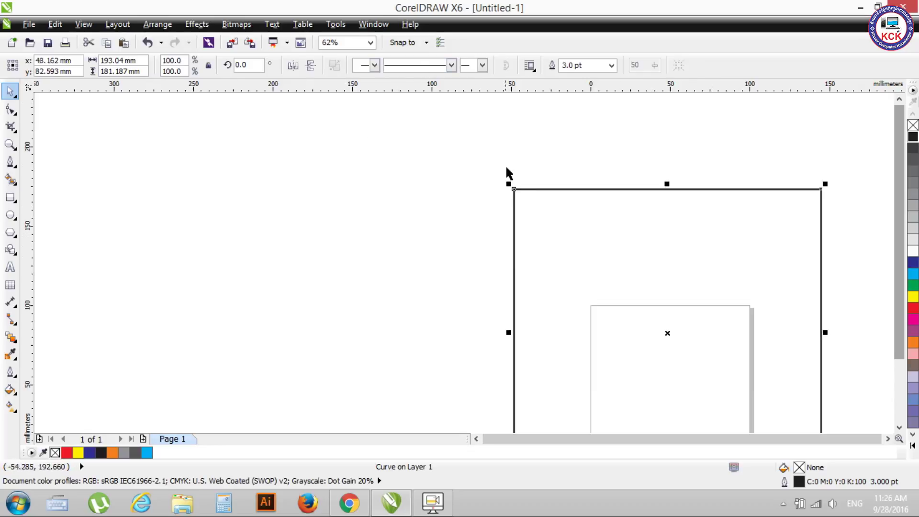
# Select the larger curve's top-left node with the Shape tool and apply node alignment
pyautogui.click(11, 110)
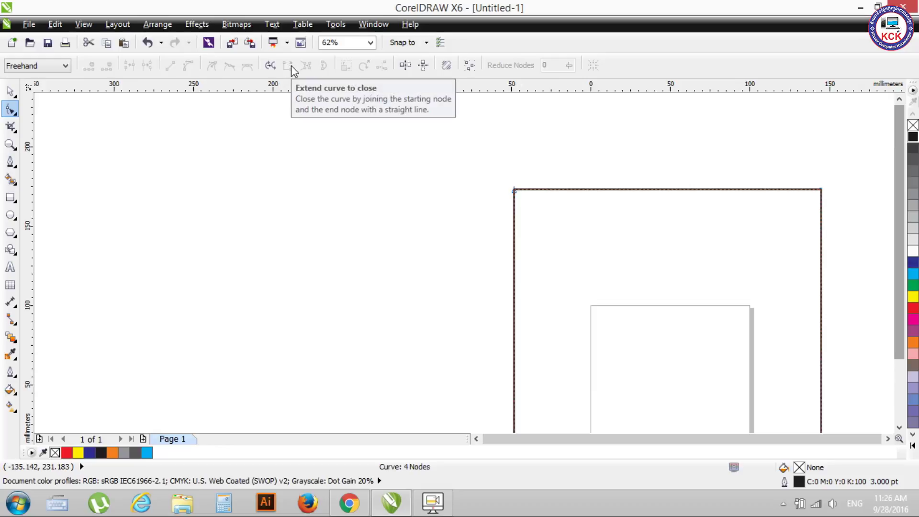
pyautogui.click(514, 190)
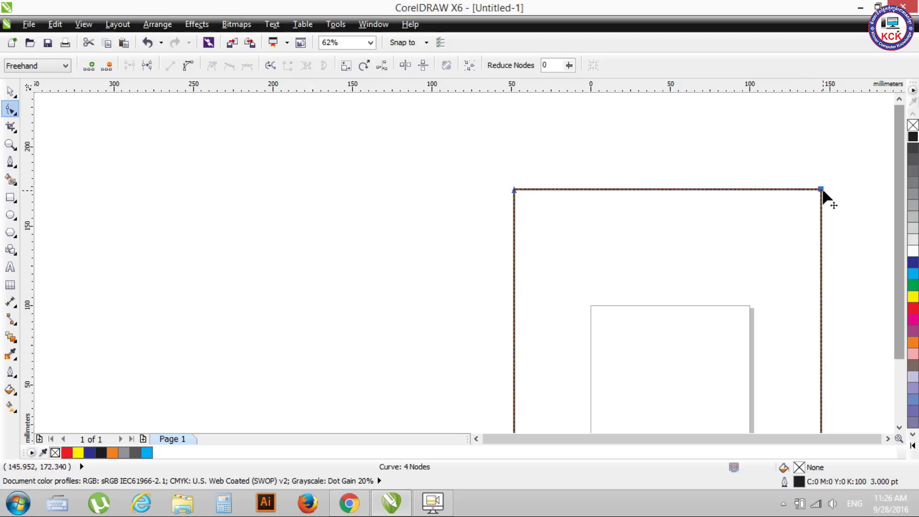
pyautogui.click(384, 65)
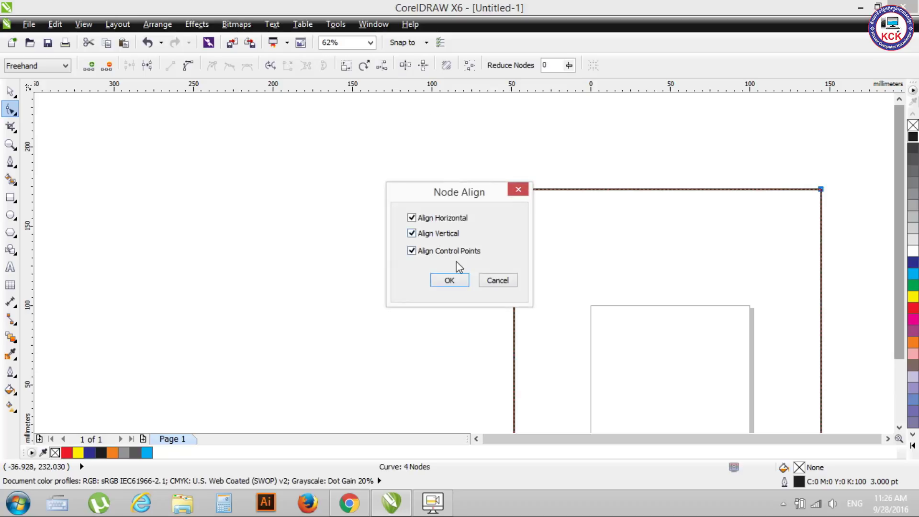
pyautogui.click(452, 281)
pyautogui.scroll(-3, 637, 228)
pyautogui.scroll(-2, 651, 229)
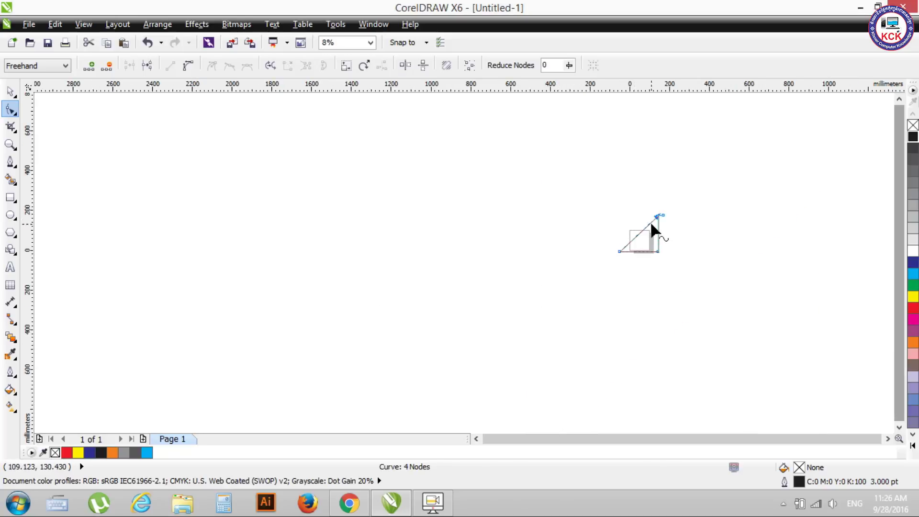
# Drag the top and left corner nodes so the left, top and bottom edges slant
pyautogui.moveTo(656, 216); pyautogui.dragTo(620, 211)
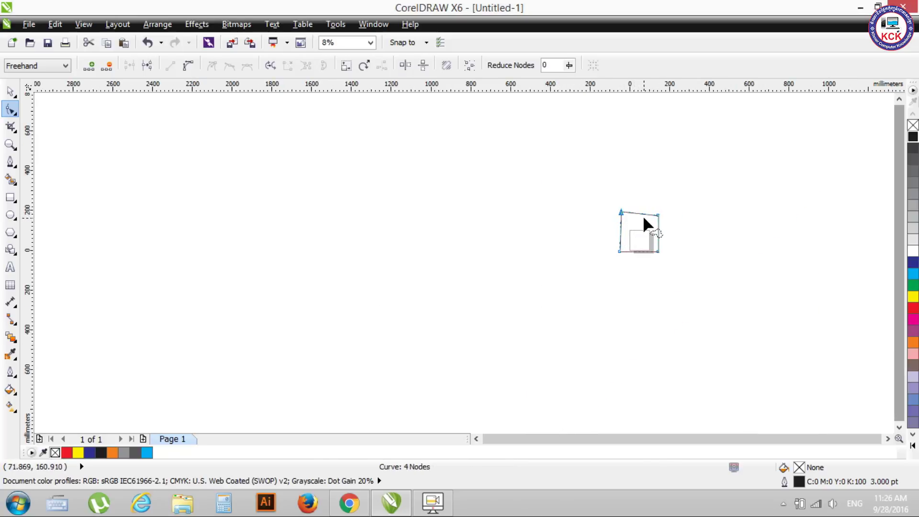
pyautogui.scroll(3, 643, 218)
pyautogui.moveTo(551, 193); pyautogui.dragTo(530, 234)
pyautogui.moveTo(545, 351); pyautogui.dragTo(526, 326)
pyautogui.moveTo(532, 234); pyautogui.dragTo(594, 236)
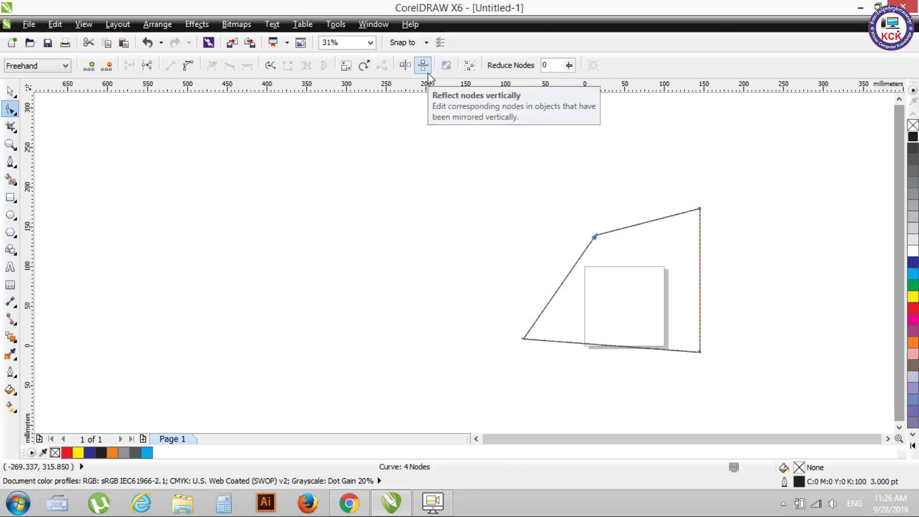
# Select all nodes, switch node selection from Freehand to Rectangular, and box-select all four nodes
pyautogui.click(469, 67)
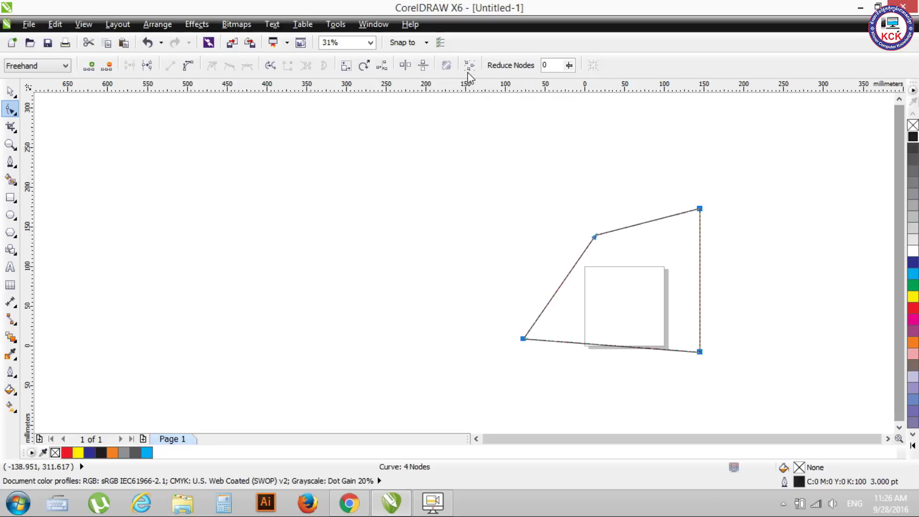
pyautogui.moveTo(462, 137)
pyautogui.mouseDown()
pyautogui.moveTo(474, 353)
pyautogui.moveTo(714, 139)
pyautogui.mouseUp()
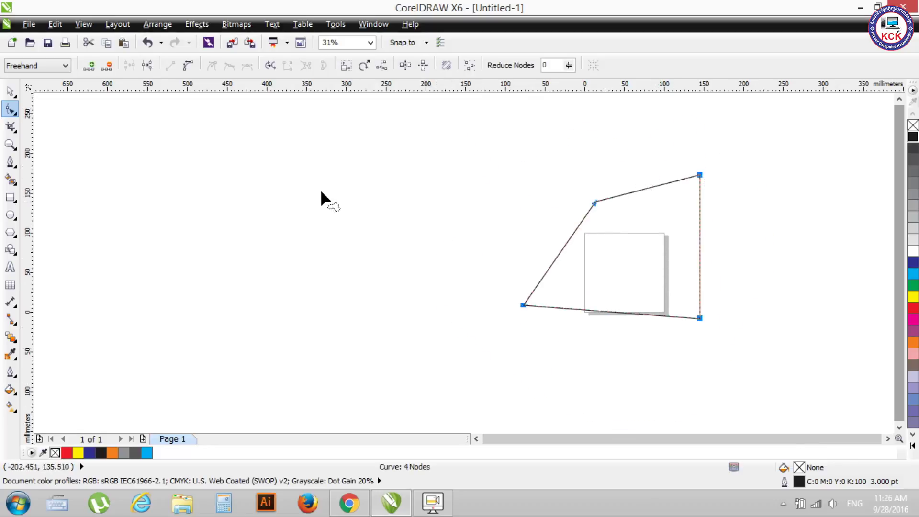
pyautogui.click(62, 65)
pyautogui.click(24, 74)
pyautogui.moveTo(448, 119)
pyautogui.mouseDown()
pyautogui.moveTo(661, 375)
pyautogui.moveTo(792, 341)
pyautogui.mouseUp()
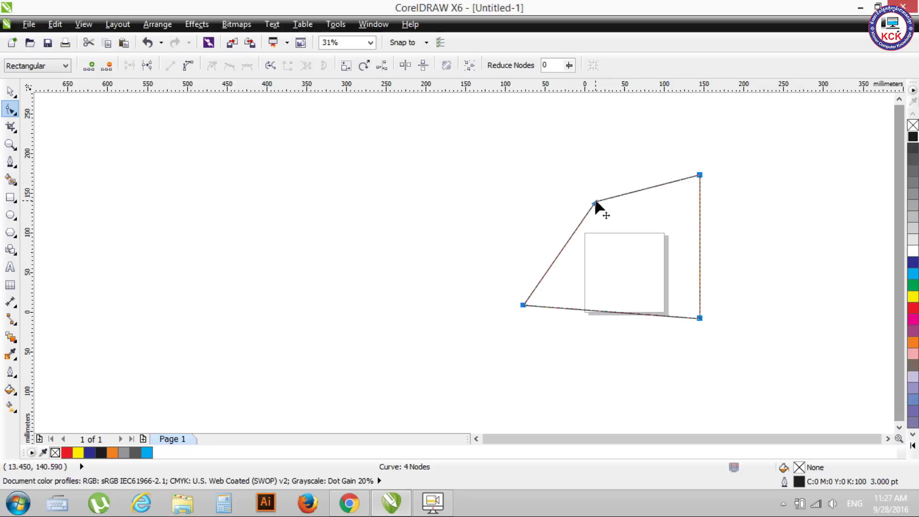
# Add two nodes on the top edge and marquee-select them
pyautogui.click(619, 196)
pyautogui.doubleClick(620, 196)
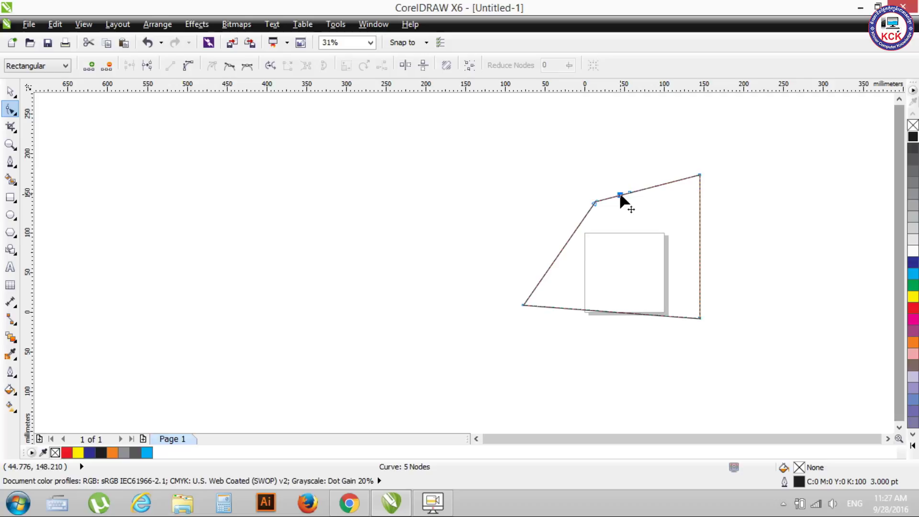
pyautogui.doubleClick(636, 191)
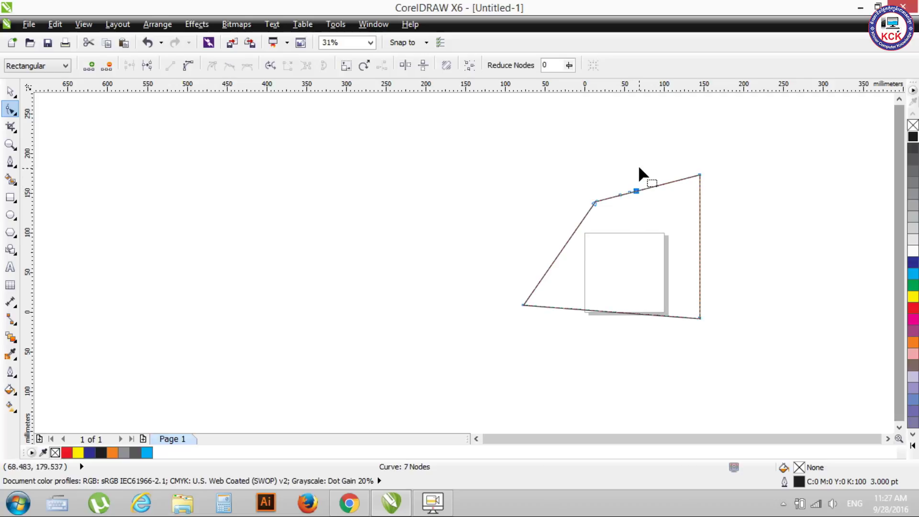
pyautogui.moveTo(556, 153); pyautogui.dragTo(662, 208)
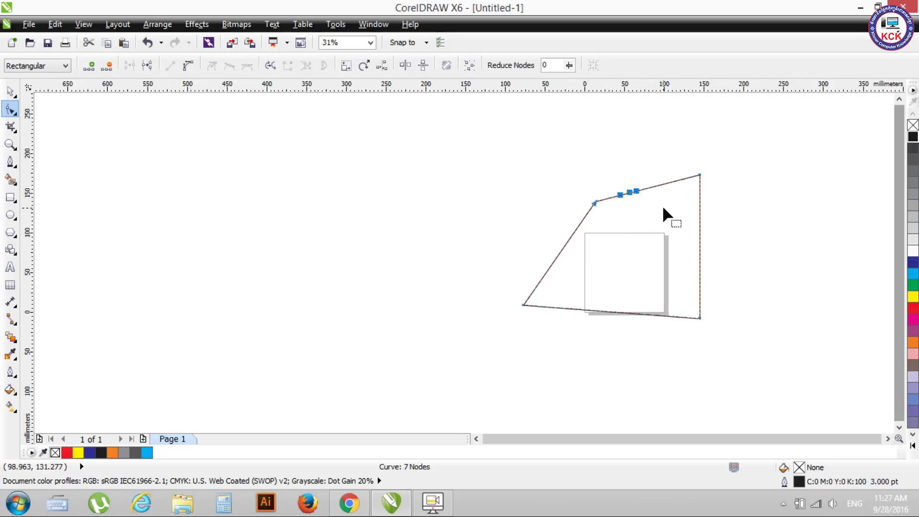
# Round the upper-left corner smoothly with the Reduce Nodes slider, then add a right-edge node
pyautogui.click(569, 65)
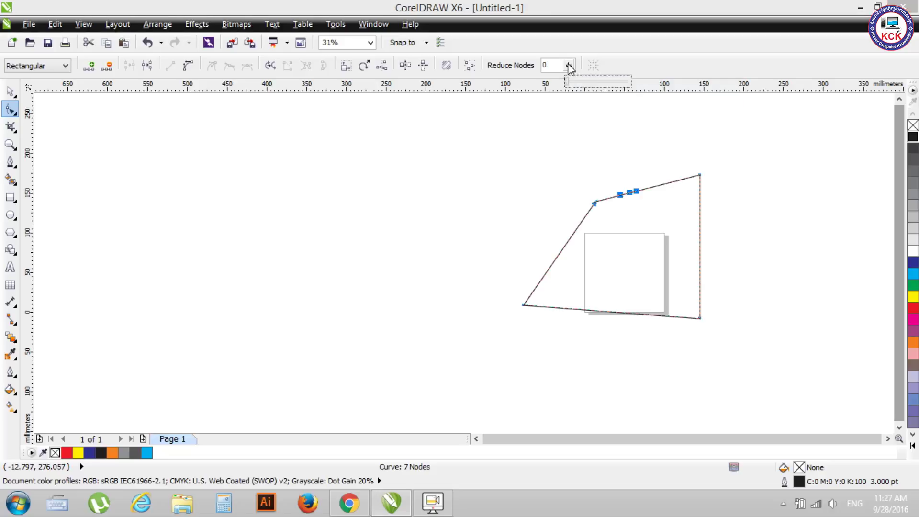
pyautogui.moveTo(569, 67); pyautogui.dragTo(608, 73)
pyautogui.scroll(2, 620, 209)
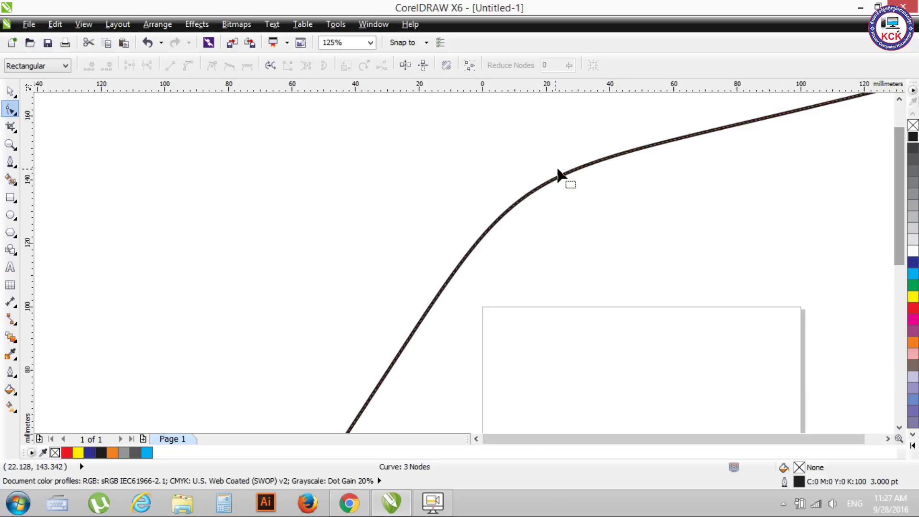
pyautogui.click(554, 178)
pyautogui.scroll(-2, 571, 180)
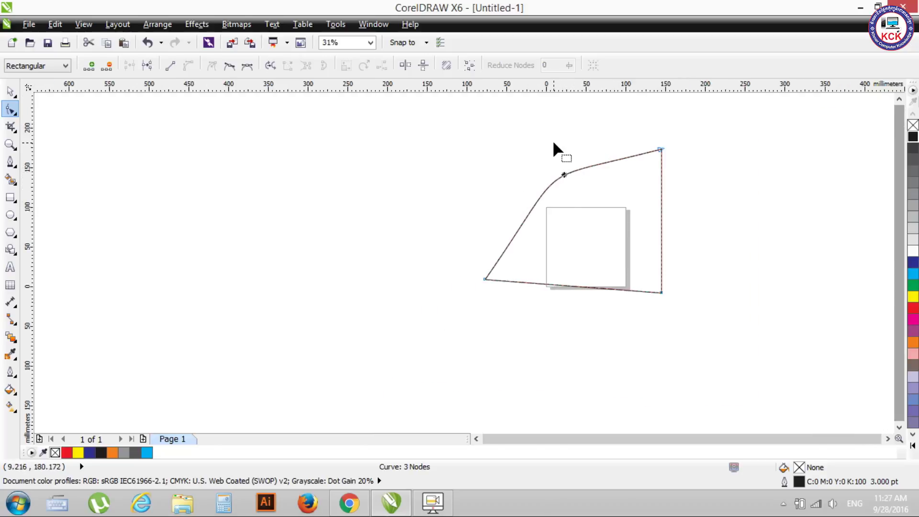
pyautogui.doubleClick(661, 280)
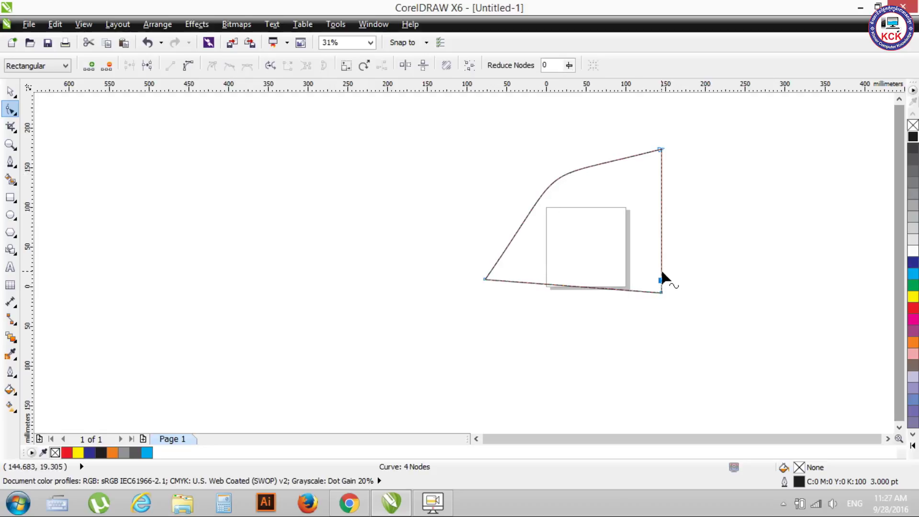
pyautogui.doubleClick(661, 253)
pyautogui.doubleClick(661, 236)
pyautogui.doubleClick(642, 290)
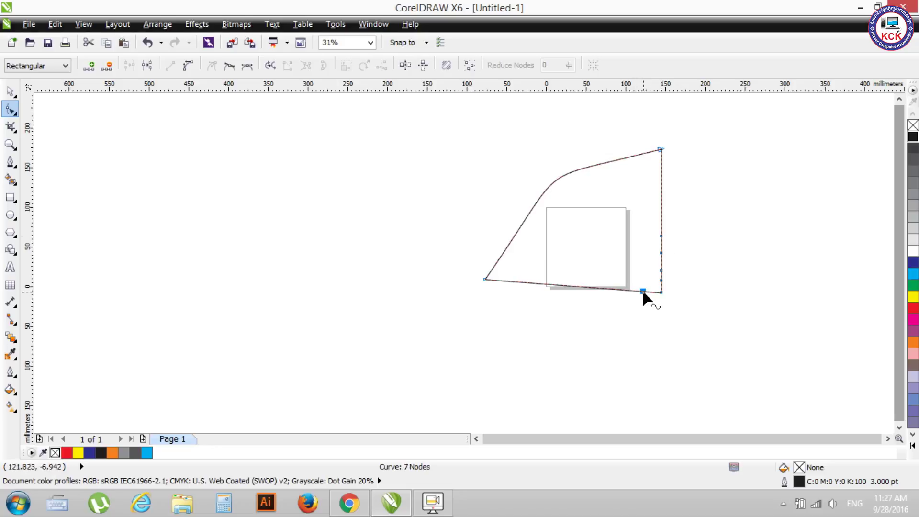
pyautogui.doubleClick(628, 289)
pyautogui.doubleClick(613, 289)
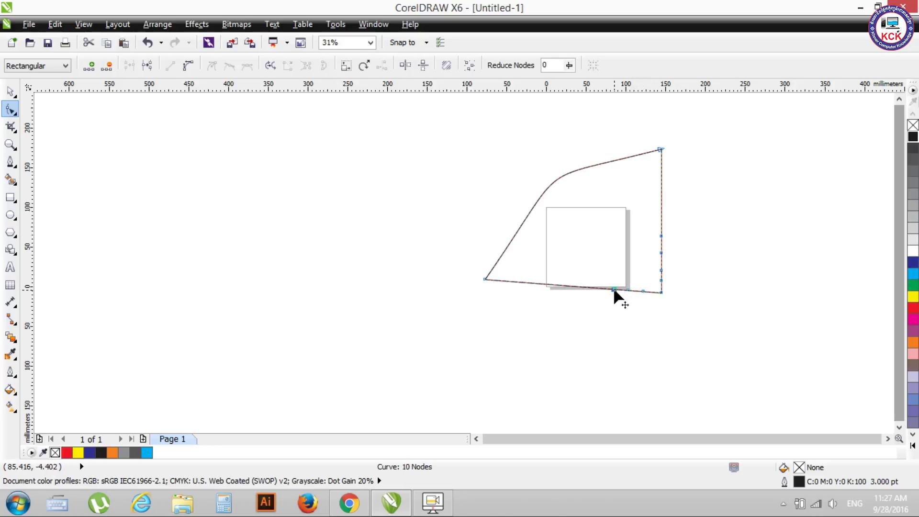
pyautogui.moveTo(697, 215); pyautogui.dragTo(592, 314)
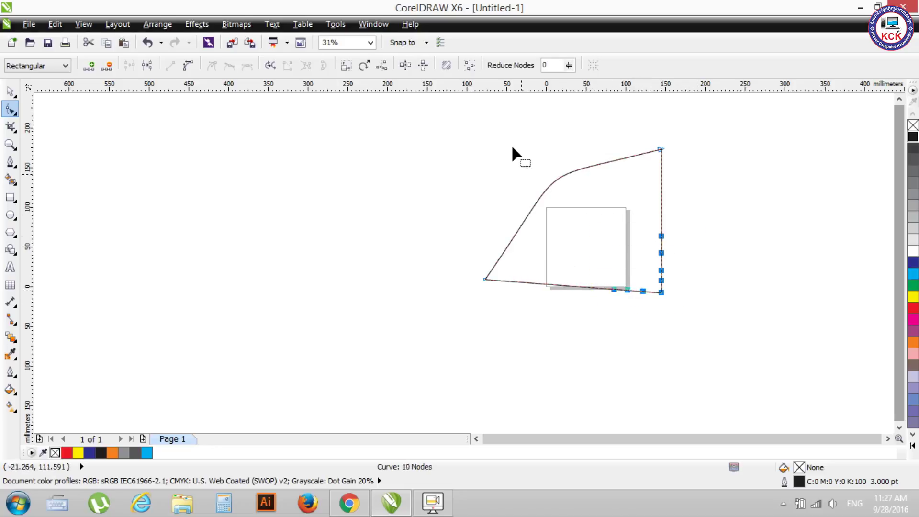
pyautogui.moveTo(572, 67); pyautogui.dragTo(604, 75)
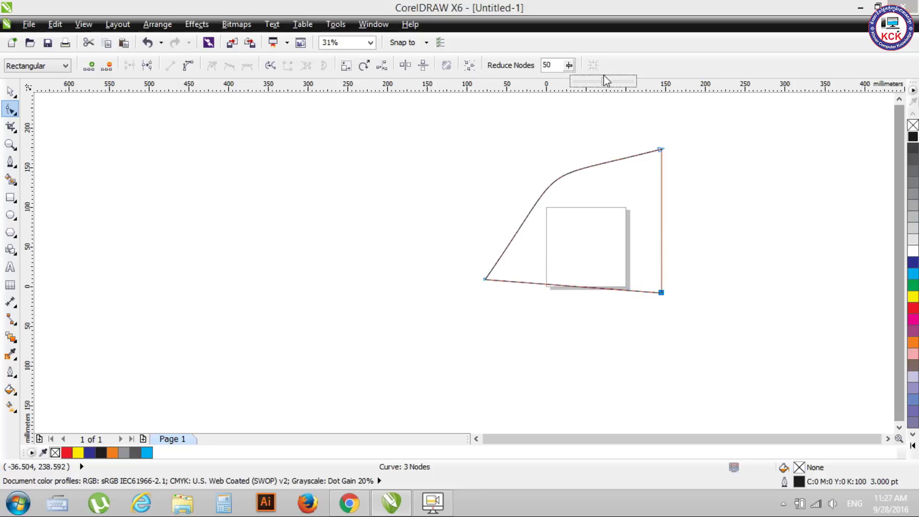
pyautogui.click(570, 66)
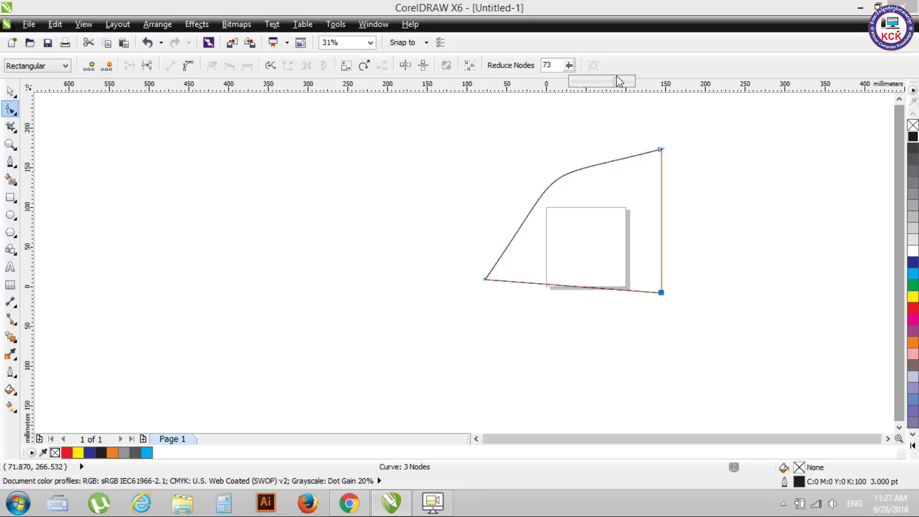
pyautogui.moveTo(619, 81); pyautogui.dragTo(571, 82)
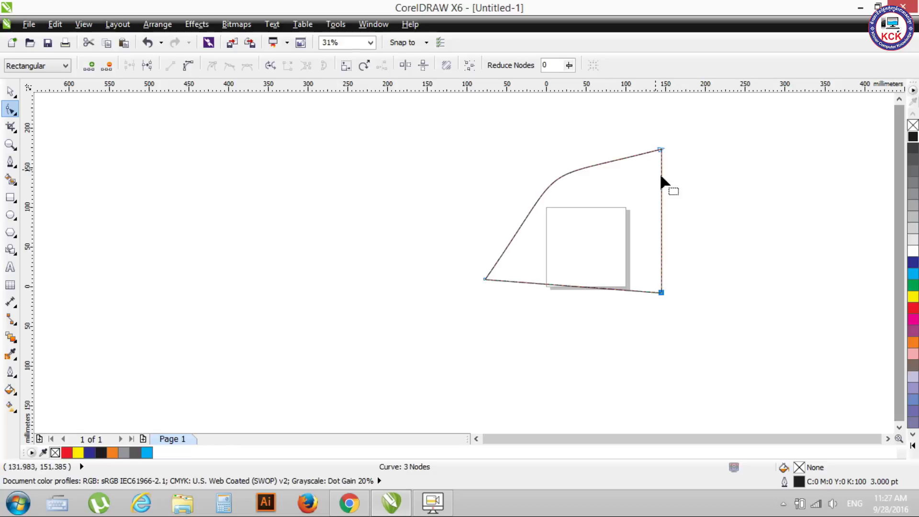
pyautogui.moveTo(694, 225); pyautogui.dragTo(544, 355)
# Convert the right edge to a curve and drag it into an outward bulge
pyautogui.click(186, 69)
pyautogui.moveTo(660, 247); pyautogui.dragTo(664, 233)
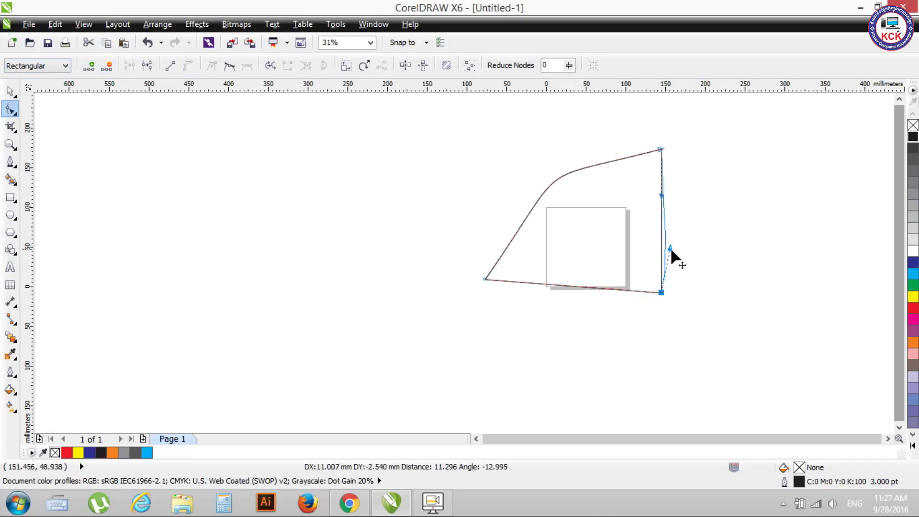
pyautogui.moveTo(664, 200); pyautogui.dragTo(703, 213)
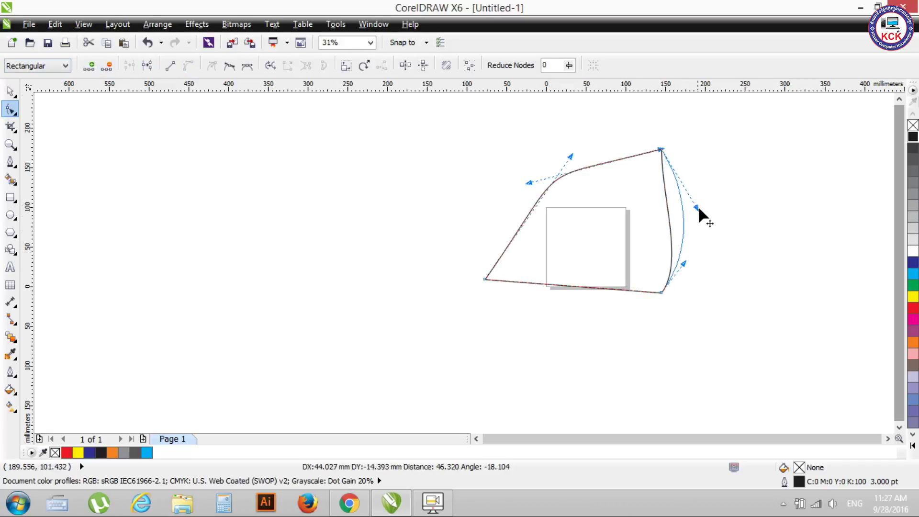
# Smooth the bottom-right corner by adding and reducing nodes, then delete the leftover corner node
pyautogui.doubleClick(646, 290)
pyautogui.doubleClick(673, 273)
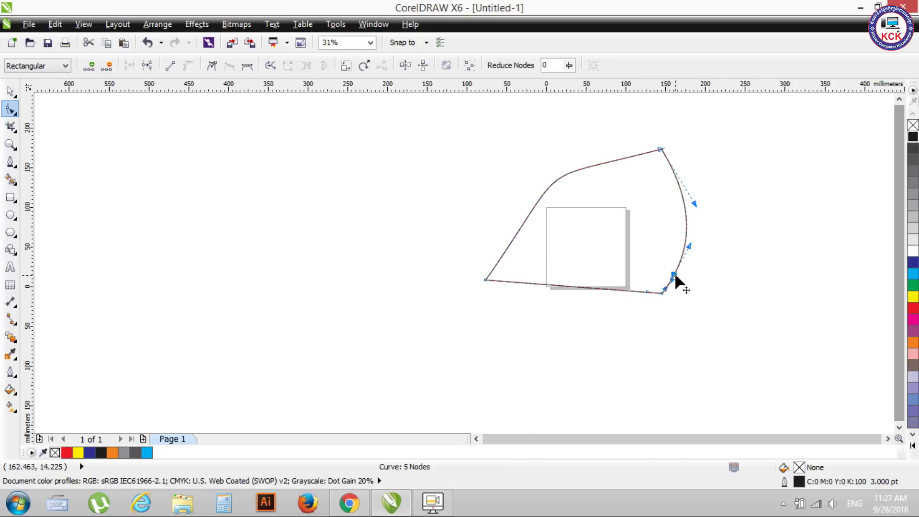
pyautogui.click(627, 290)
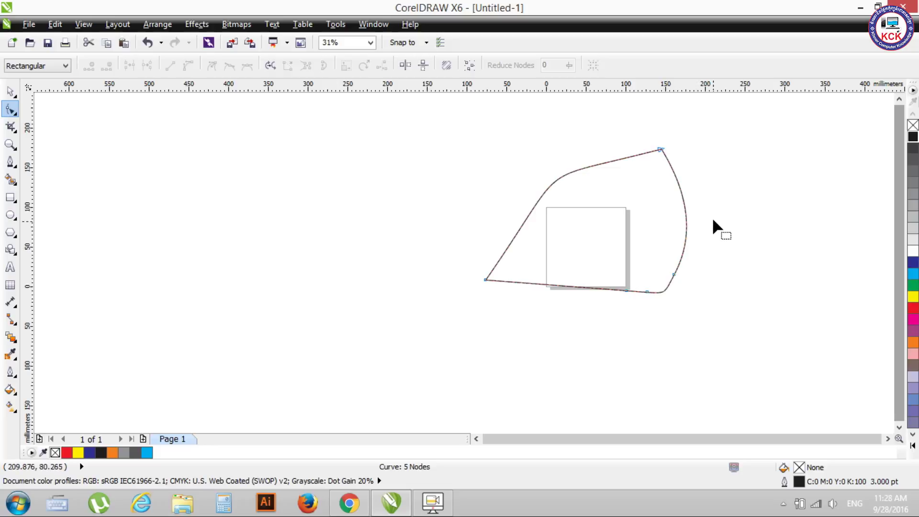
pyautogui.moveTo(716, 263); pyautogui.dragTo(584, 325)
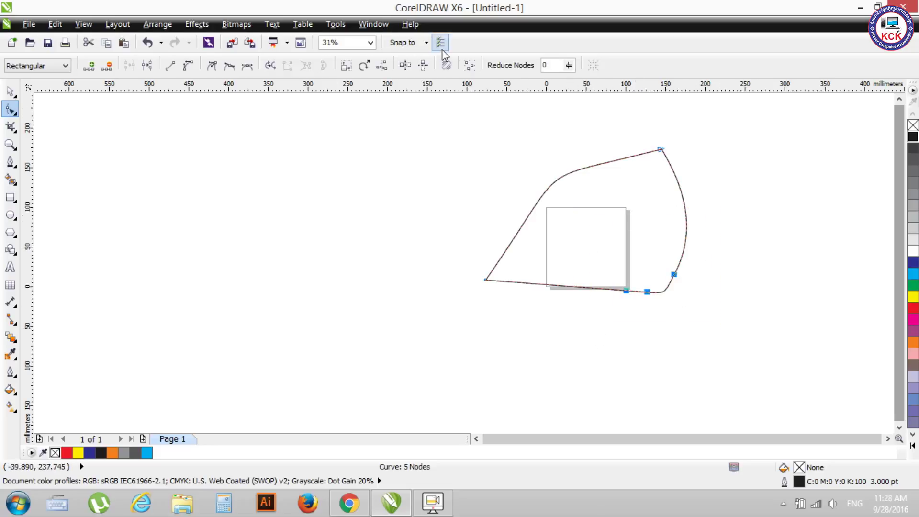
pyautogui.moveTo(568, 68); pyautogui.dragTo(615, 80)
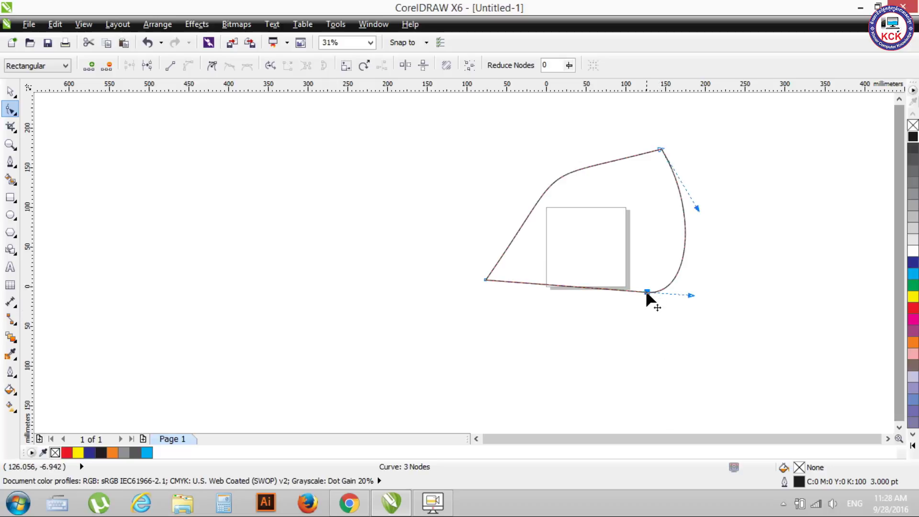
pyautogui.press('Delete')
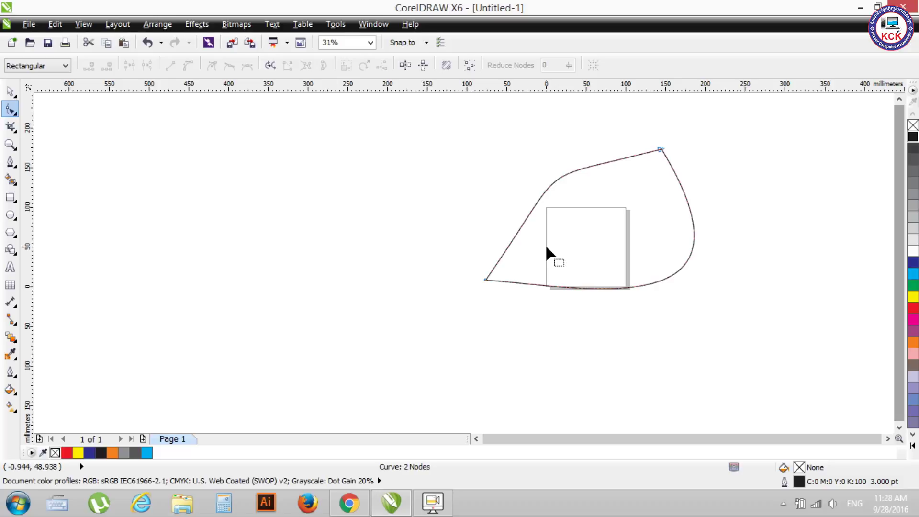
pyautogui.click(10, 91)
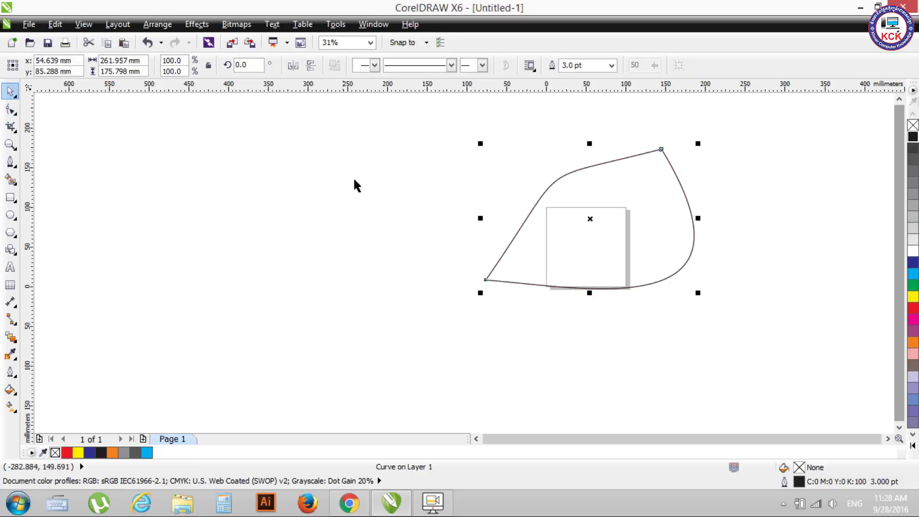
# Select the left node with the Shape tool and drag its upper handle to arch the left edge outward
pyautogui.click(523, 225)
pyautogui.click(10, 109)
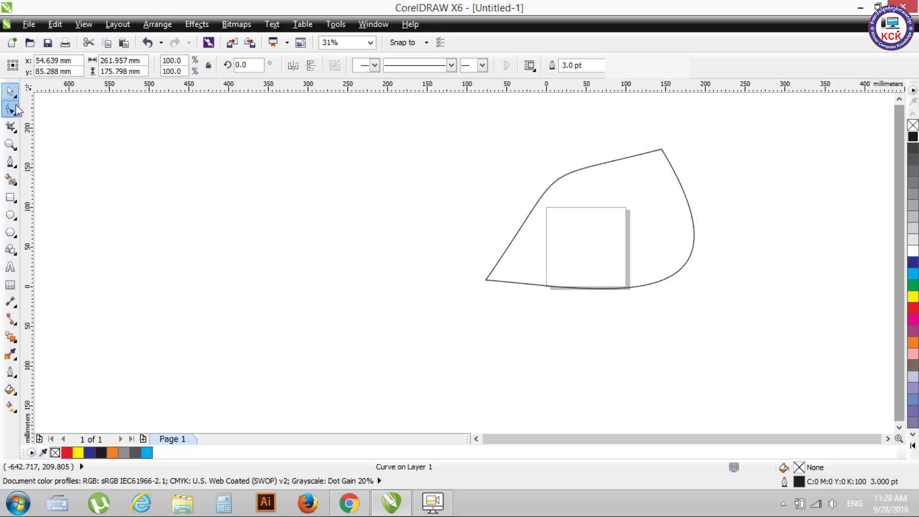
pyautogui.click(565, 286)
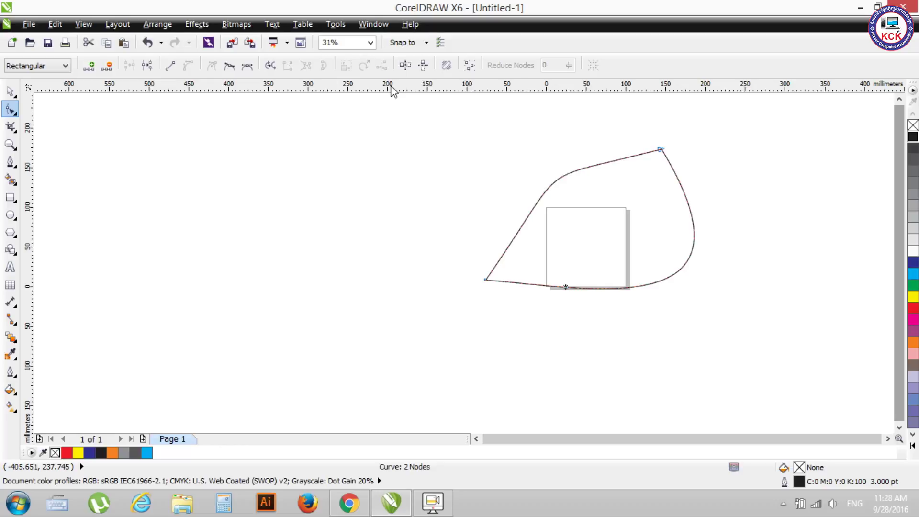
pyautogui.click(12, 110)
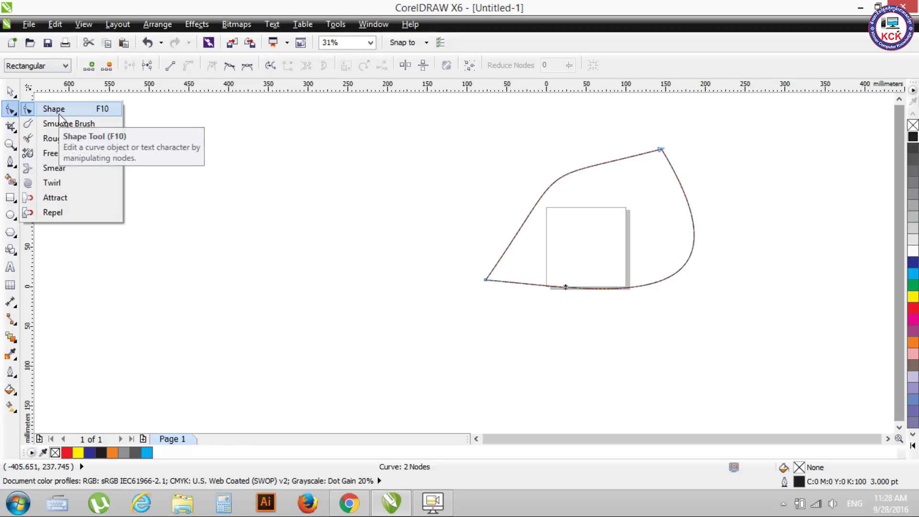
pyautogui.click(486, 280)
pyautogui.moveTo(571, 158)
pyautogui.mouseDown()
pyautogui.moveTo(510, 198)
pyautogui.moveTo(564, 141)
pyautogui.mouseUp()
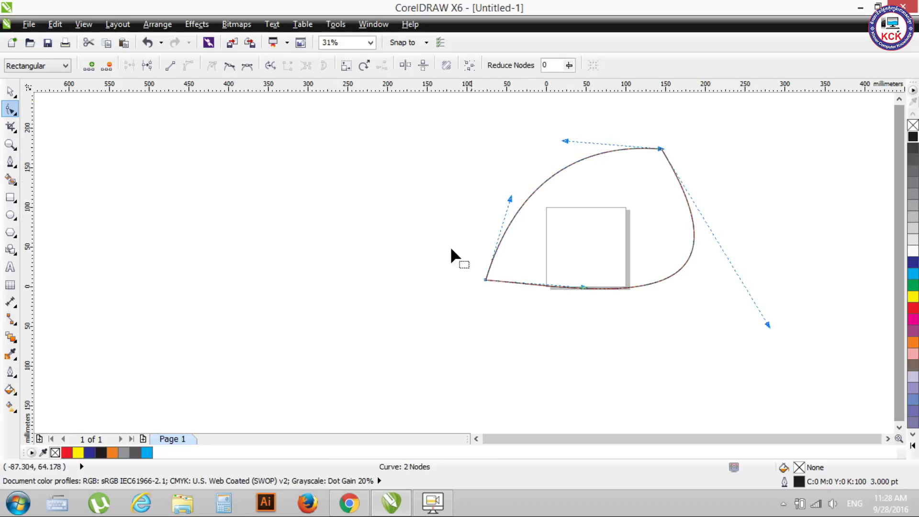